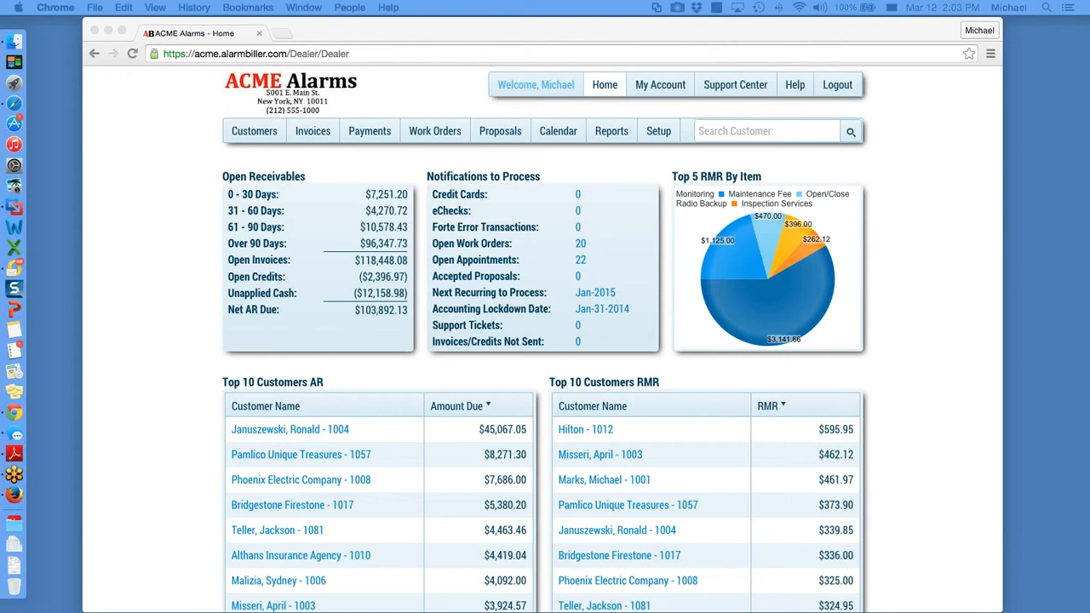
# Step: Open the Customers list, sorted by name, and scroll down through it
pyautogui.click(255, 131)
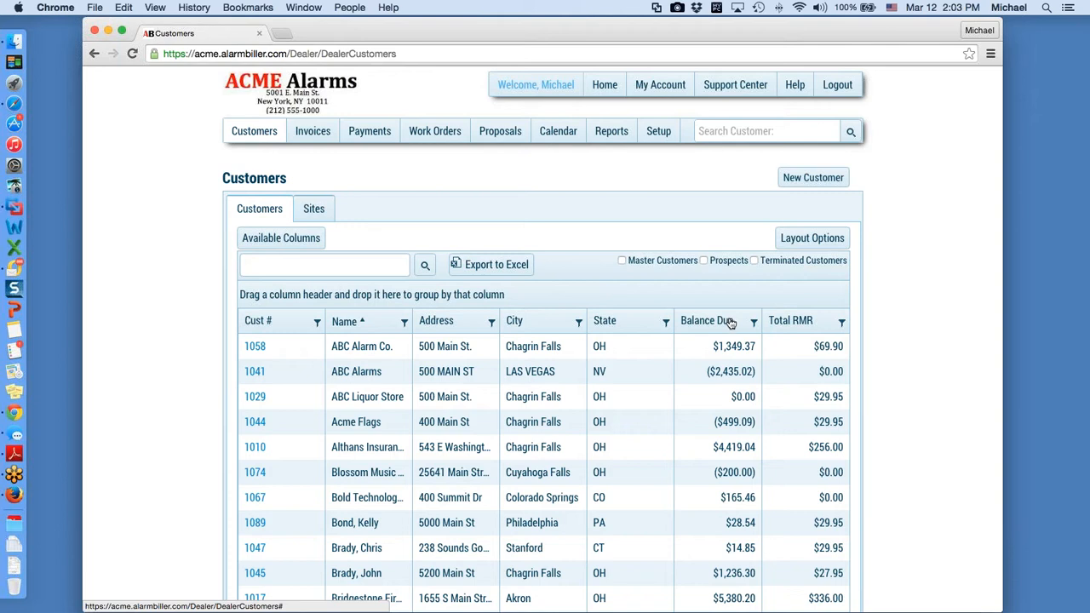
pyautogui.scroll(-1, 730, 296)
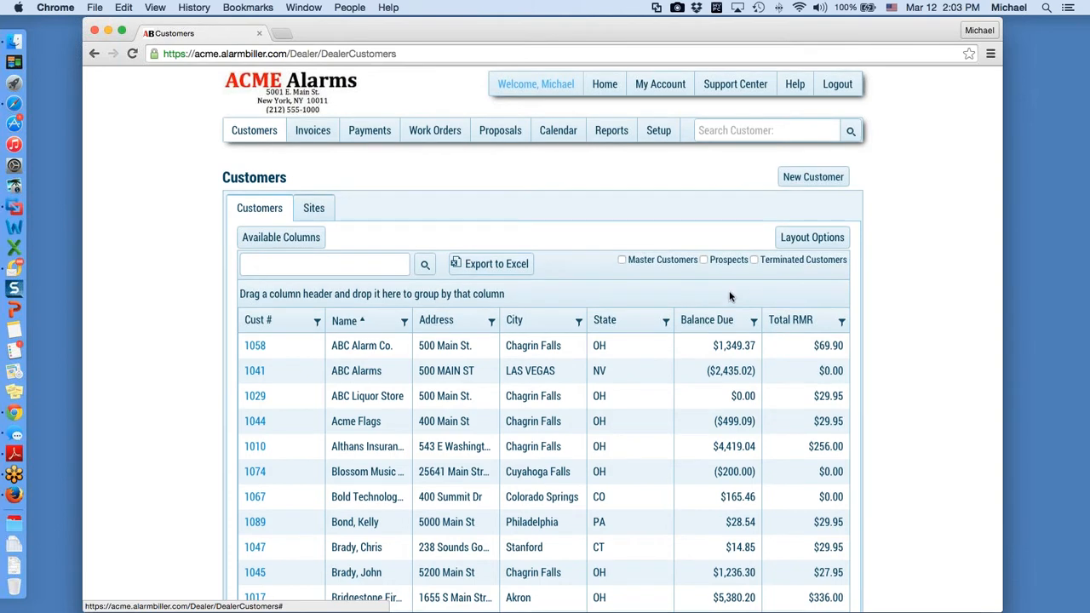
# Step: Toggle the Prospects filter on then off, and bring up the Available Columns chooser
pyautogui.click(703, 259)
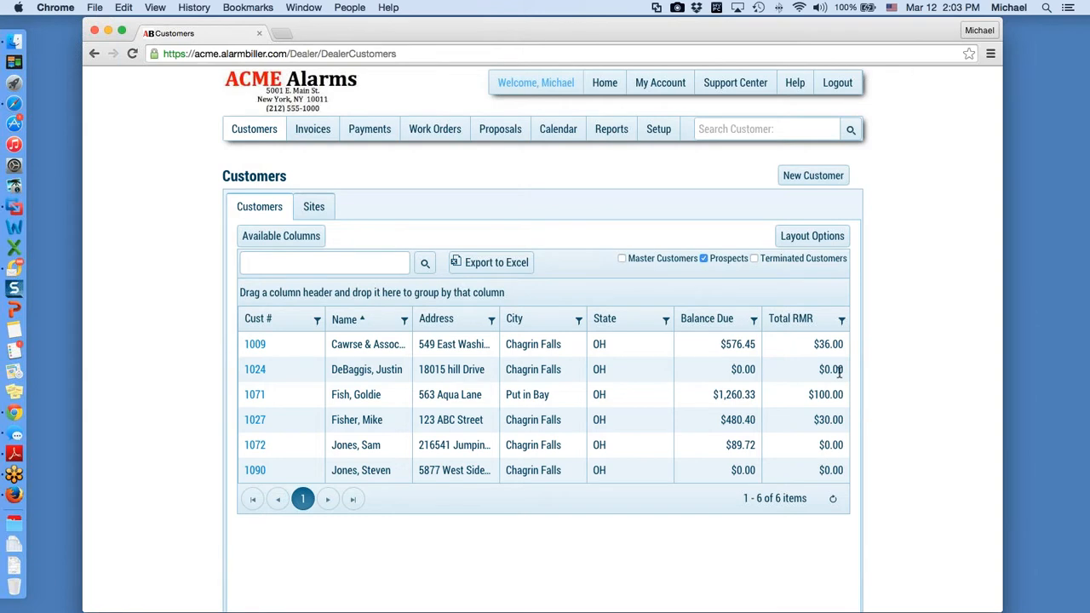
pyautogui.click(704, 259)
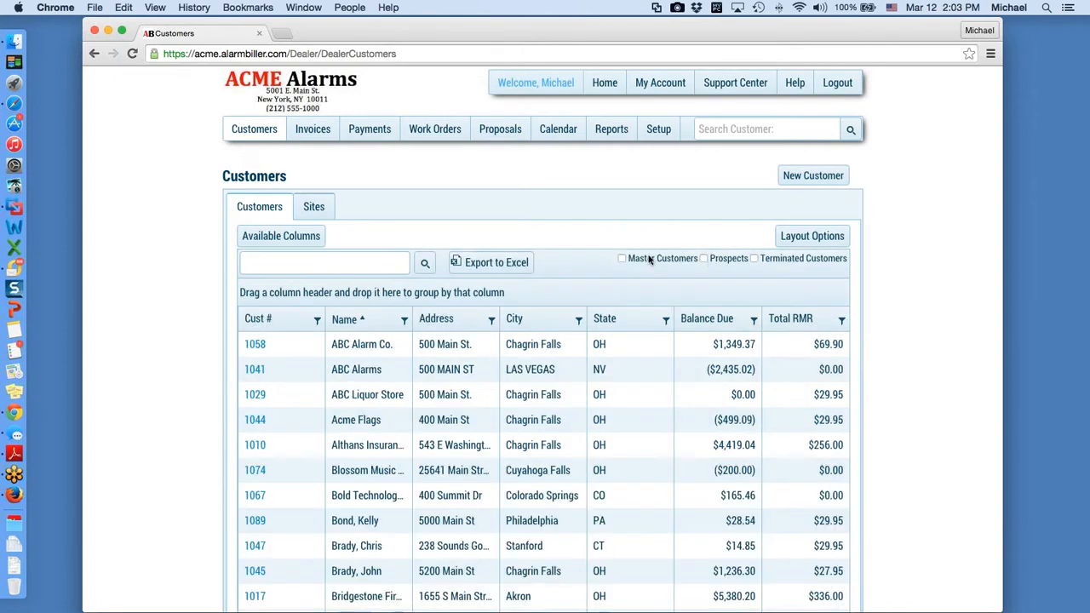
pyautogui.click(292, 238)
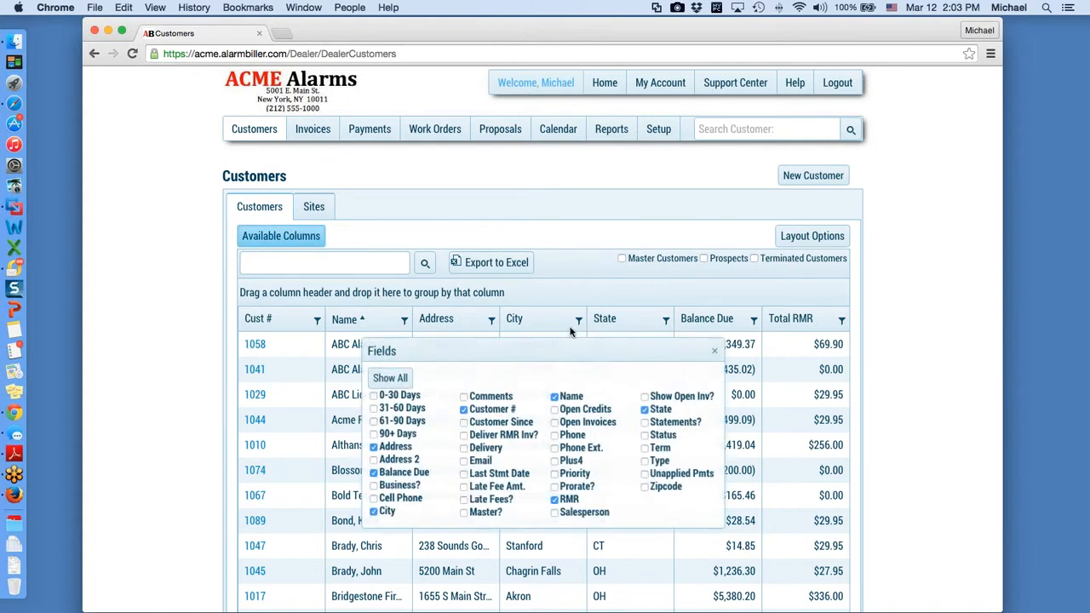
# Step: Remove the Address and State columns; add Salesperson, Customer Type and Customer Status columns
pyautogui.moveTo(571, 336); pyautogui.dragTo(580, 100)
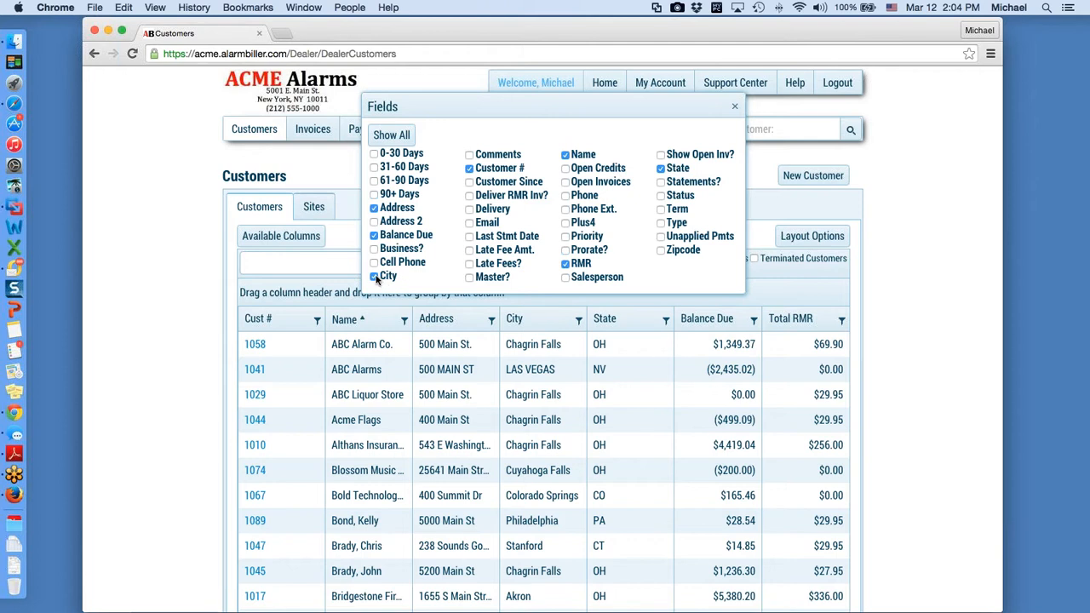
pyautogui.click(374, 209)
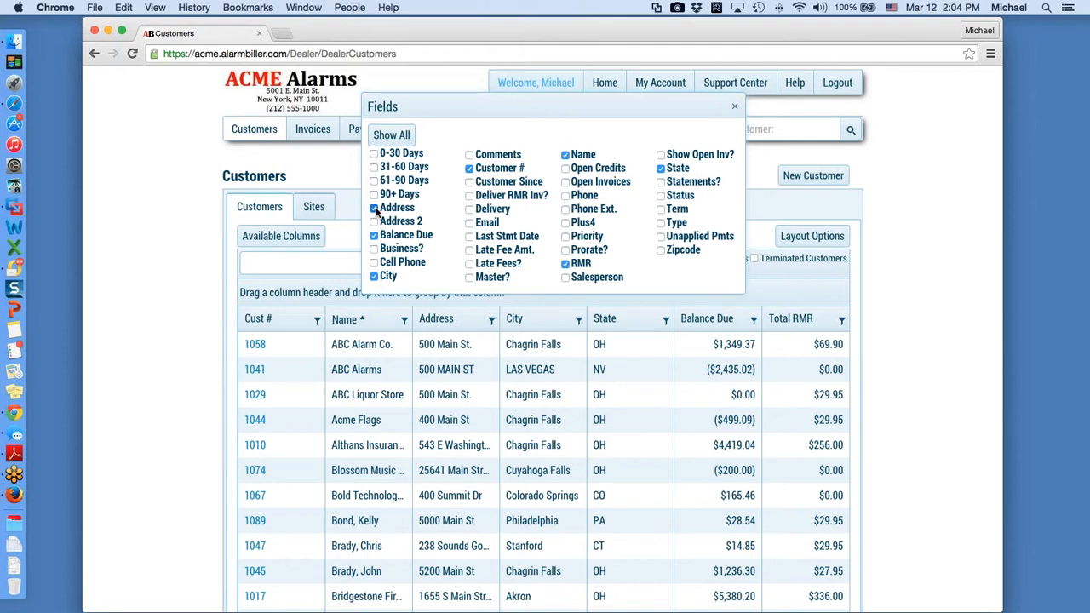
pyautogui.click(662, 170)
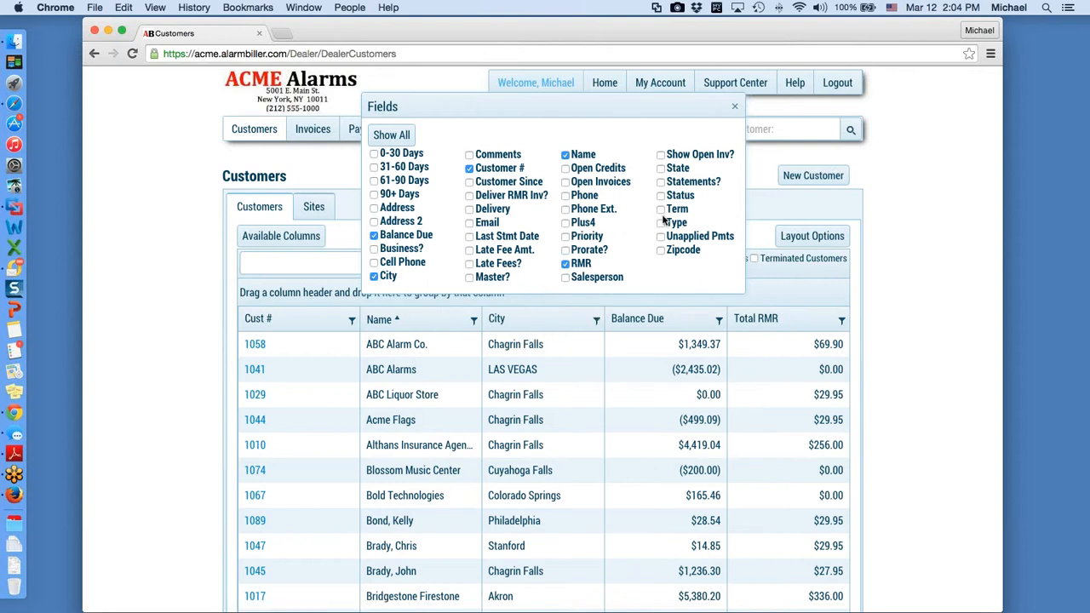
pyautogui.click(567, 279)
pyautogui.click(662, 224)
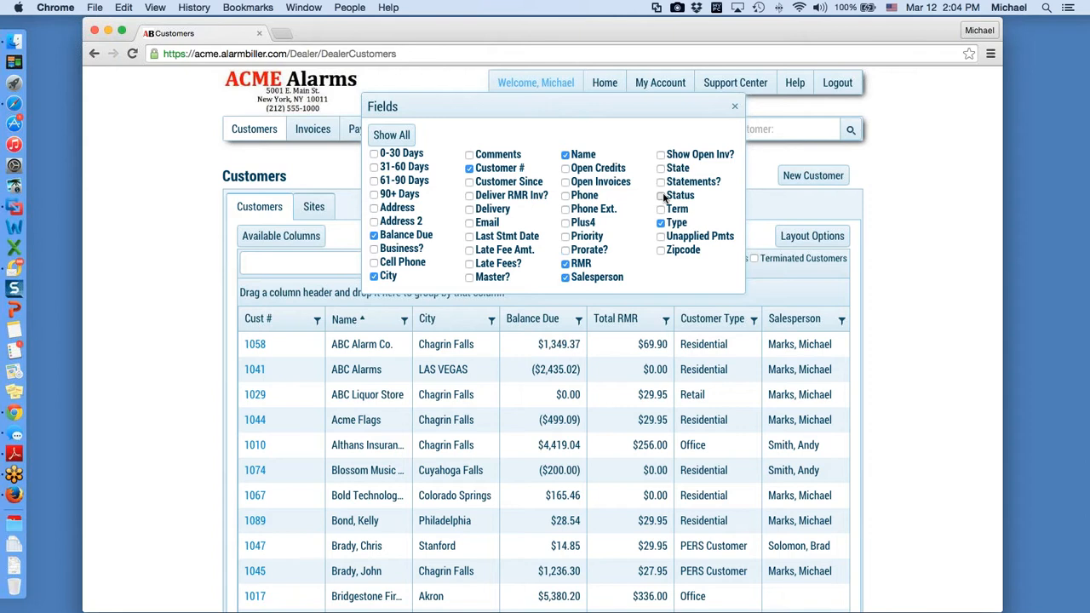
pyautogui.click(663, 196)
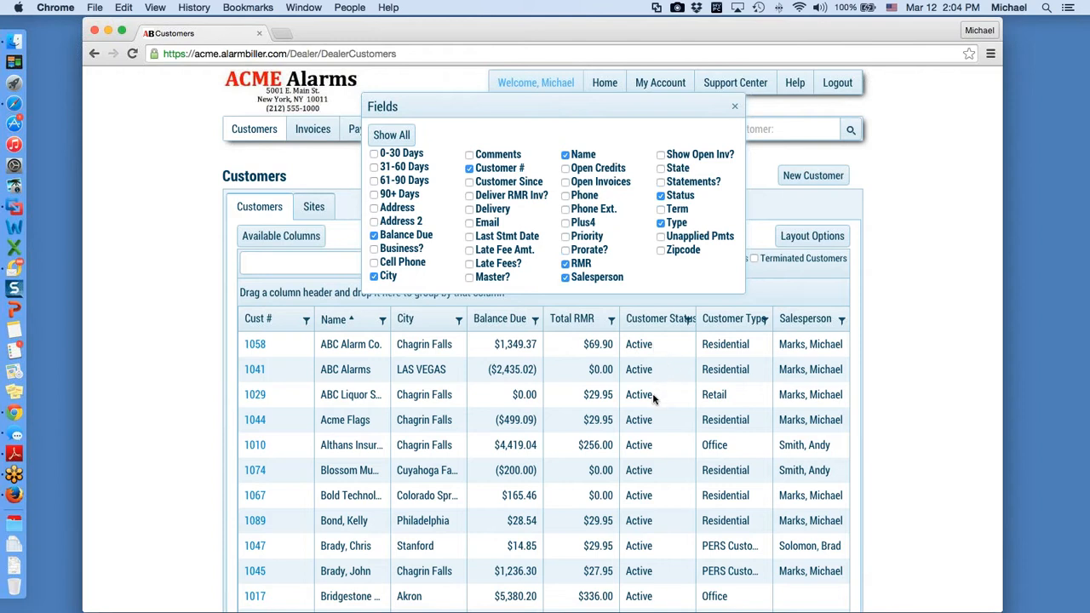
pyautogui.click(737, 107)
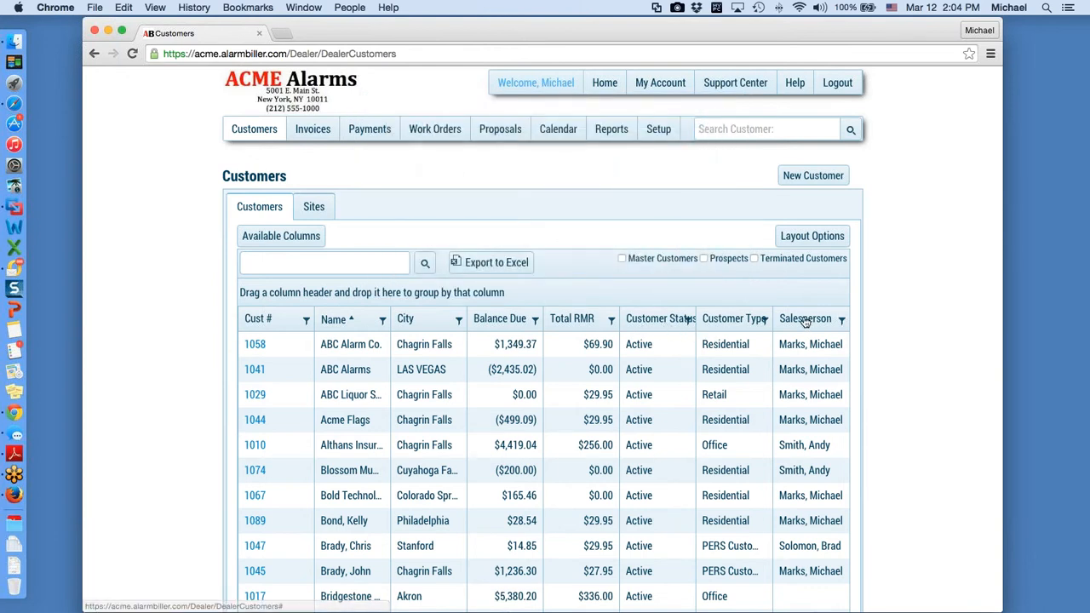
# Step: Move Salesperson, Customer Status and Customer Type columns right after City, before Balance Due
pyautogui.moveTo(805, 321)
pyautogui.mouseDown()
pyautogui.moveTo(413, 319)
pyautogui.moveTo(562, 323)
pyautogui.mouseUp()
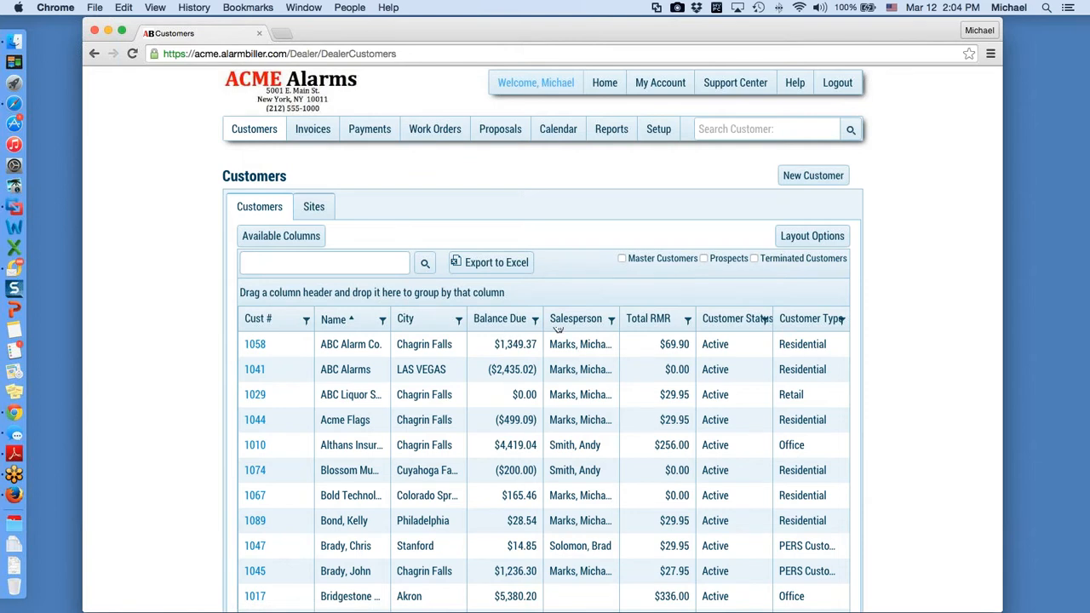
pyautogui.moveTo(567, 322); pyautogui.dragTo(482, 334)
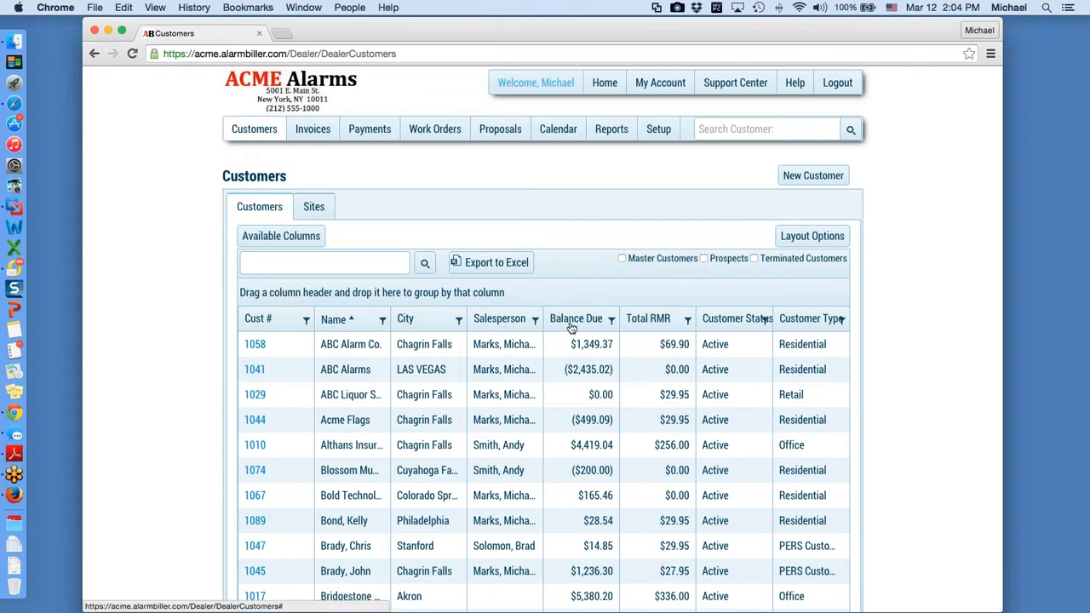
pyautogui.moveTo(754, 319); pyautogui.dragTo(571, 324)
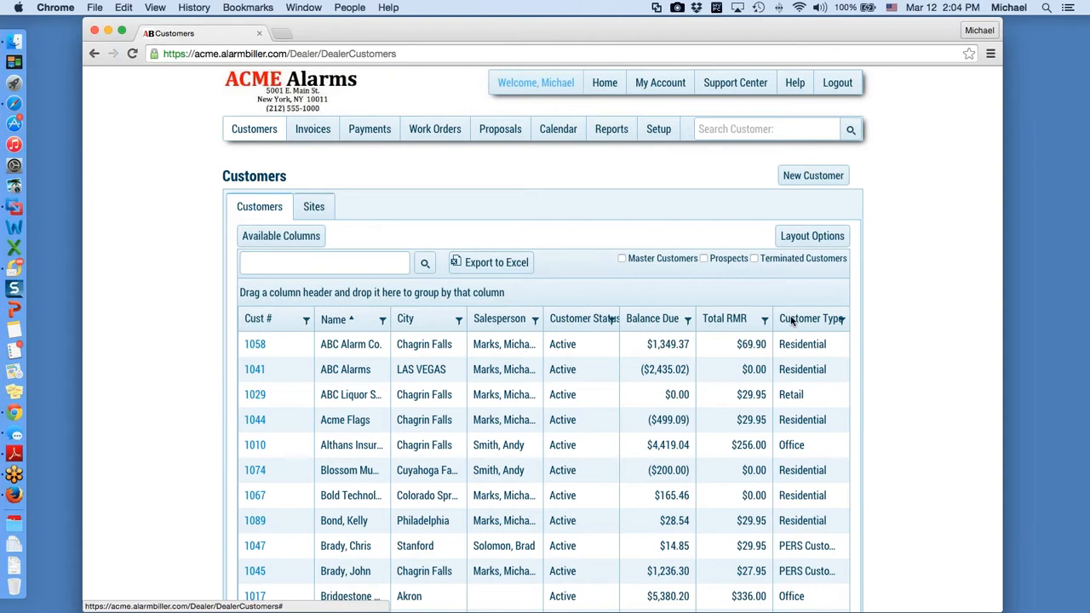
pyautogui.moveTo(797, 320); pyautogui.dragTo(626, 322)
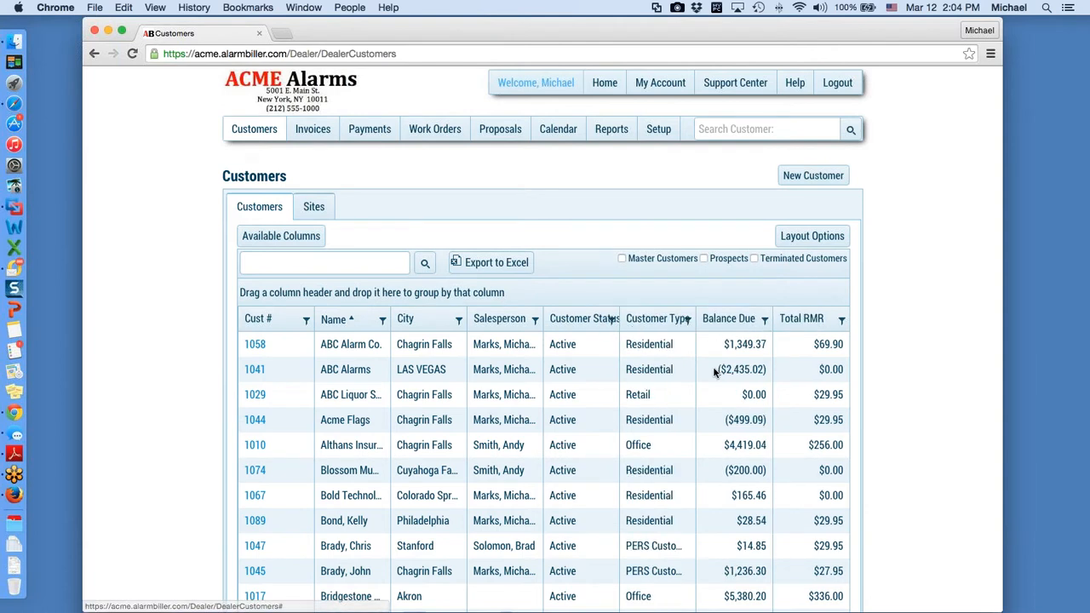
pyautogui.click(612, 321)
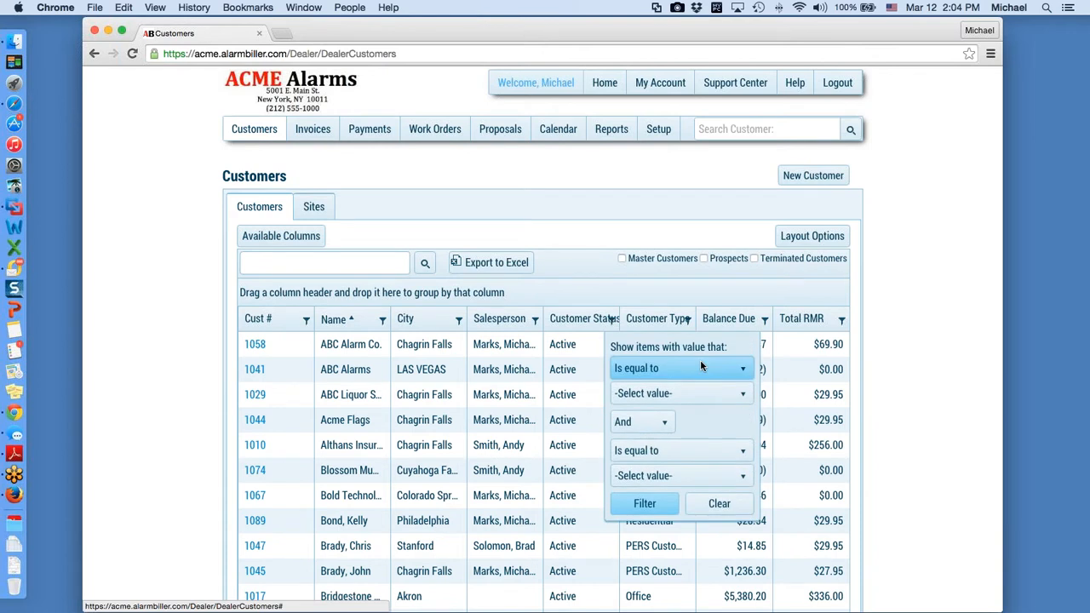
# Step: Filter Customer Status to 'Is equal to' Prospect, leaving 6 customers listed
pyautogui.click(613, 322)
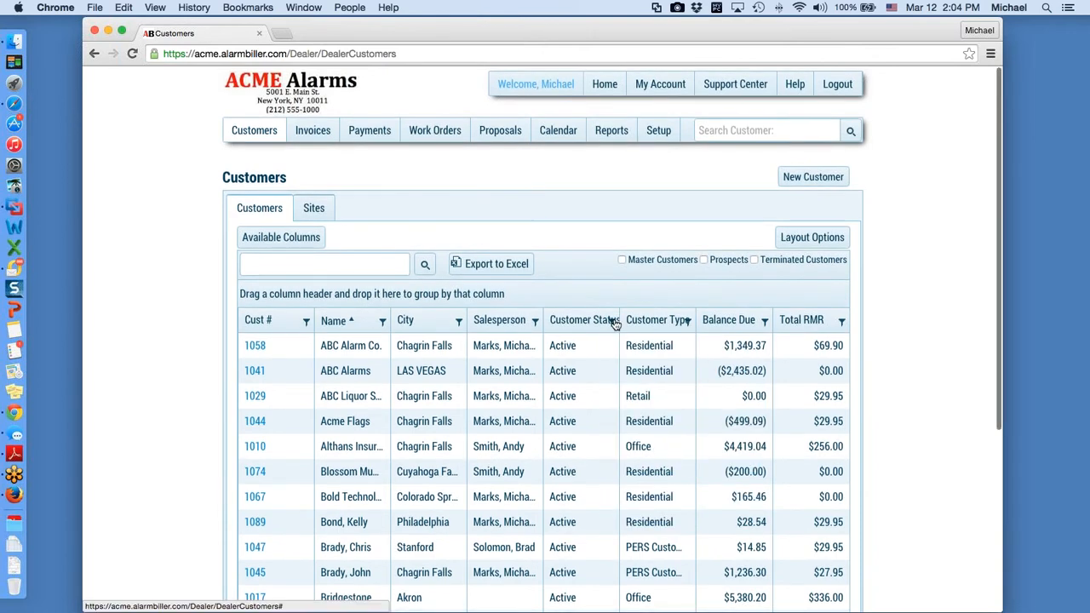
pyautogui.scroll(-1, 614, 324)
pyautogui.click(613, 320)
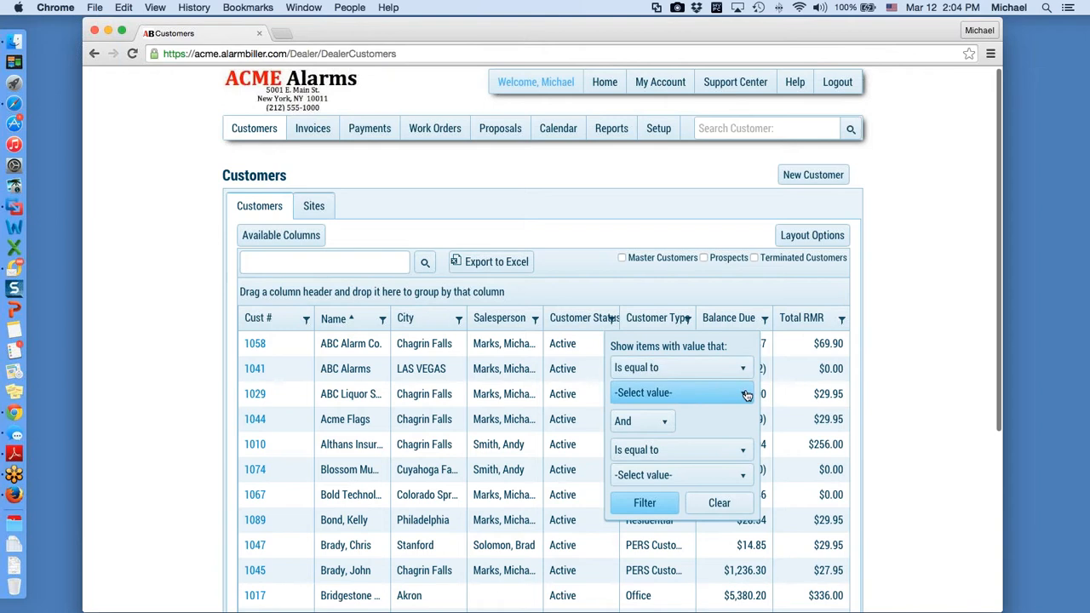
pyautogui.click(746, 395)
pyautogui.click(644, 457)
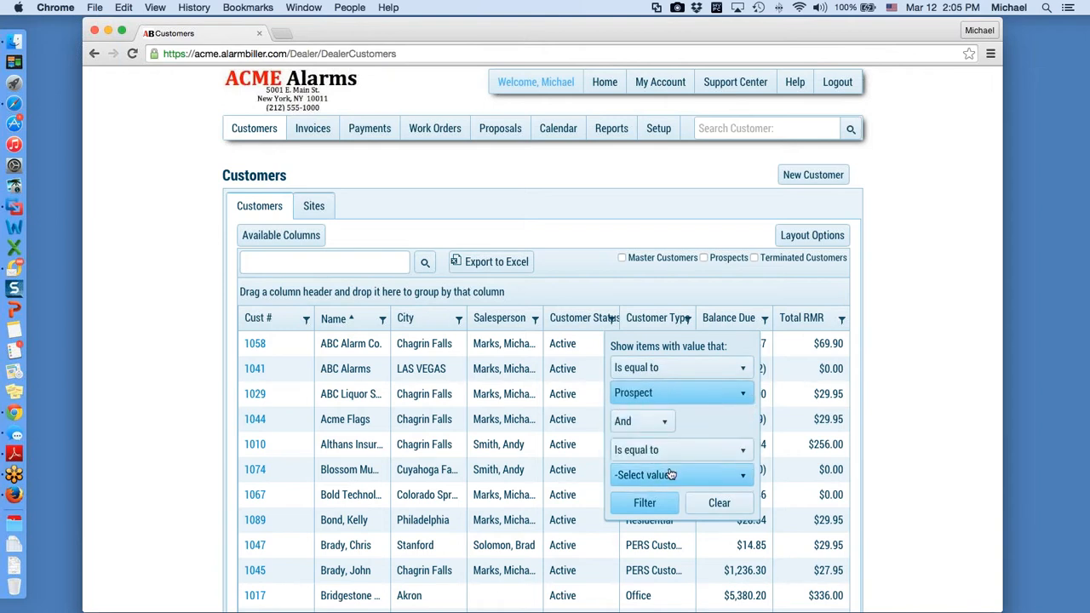
pyautogui.click(645, 502)
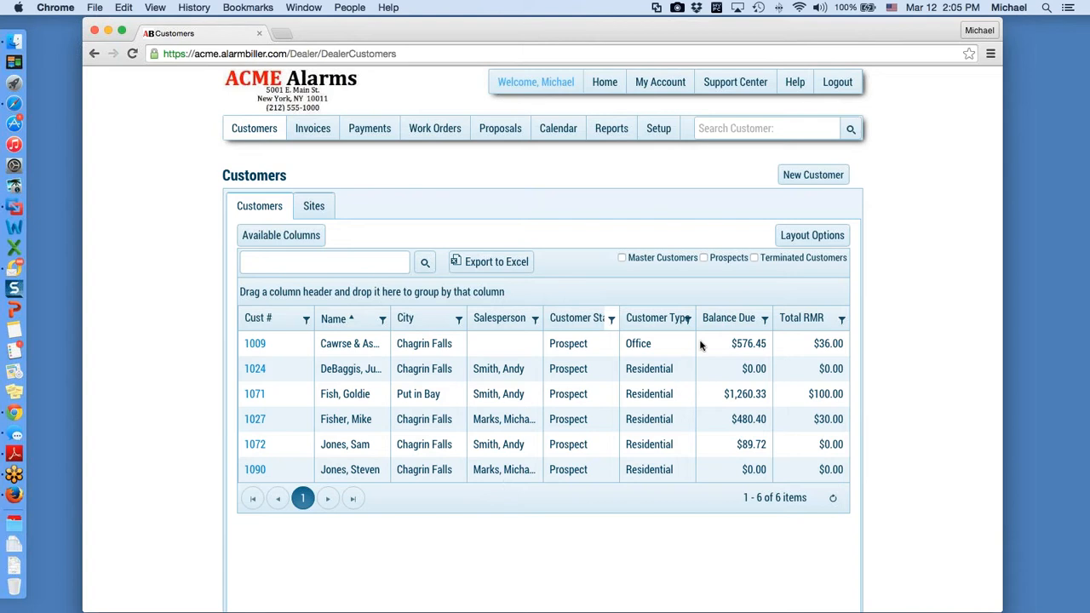
# Step: Save the current column arrangement as layout 'Prospect View' and reload the Customers page
pyautogui.click(825, 237)
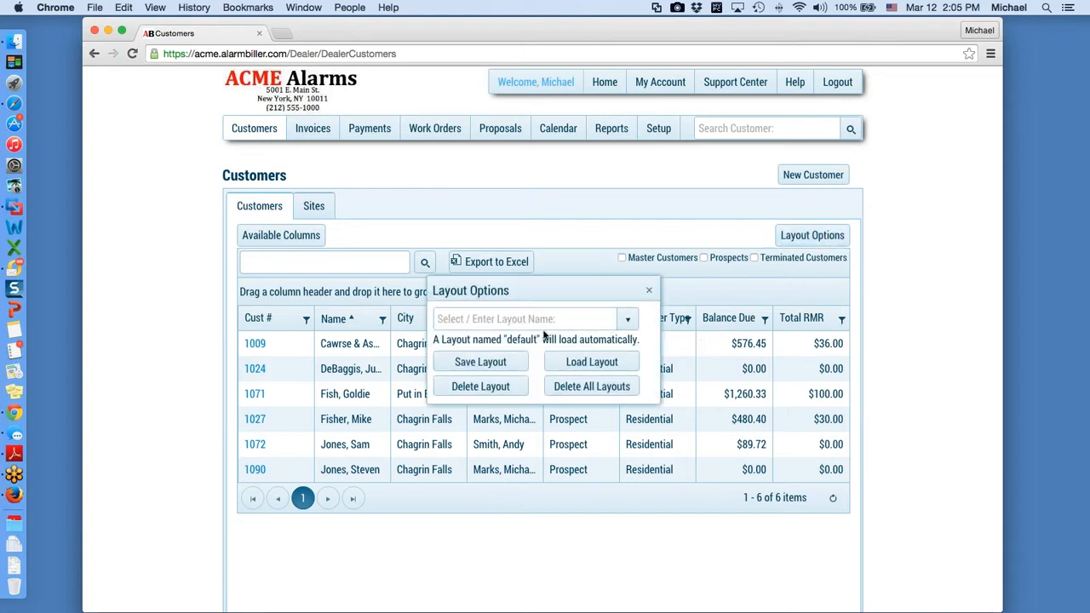
pyautogui.click(534, 318)
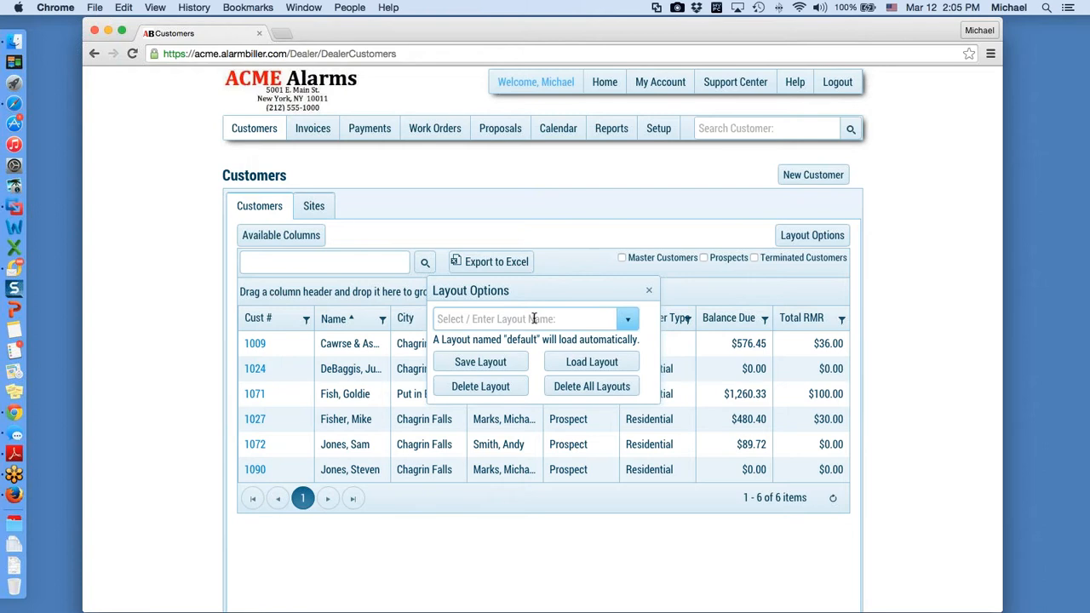
pyautogui.write('Prospect View')
pyautogui.click(501, 362)
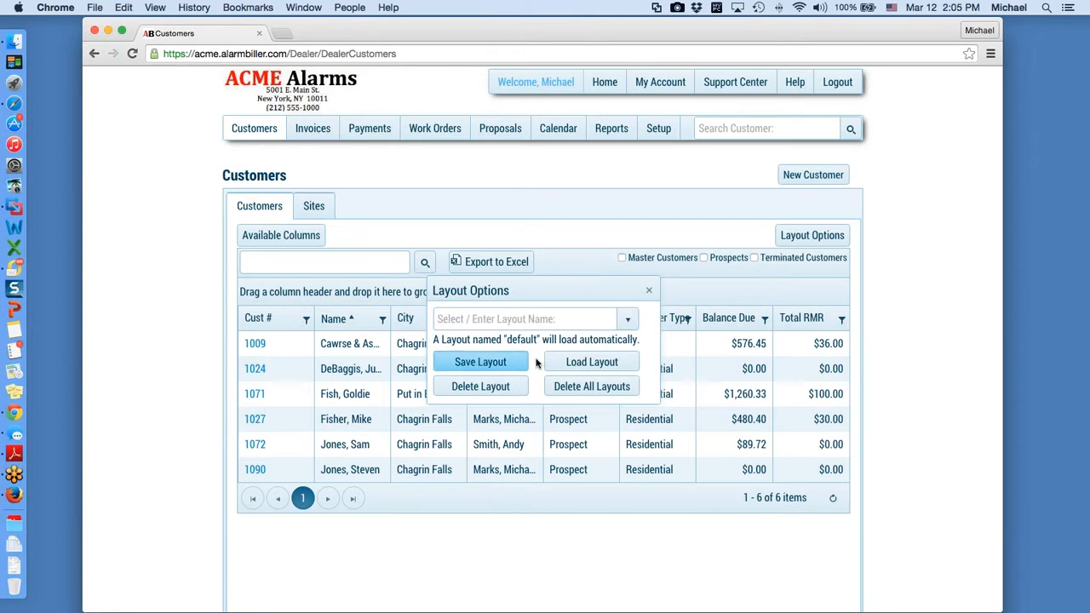
pyautogui.click(649, 291)
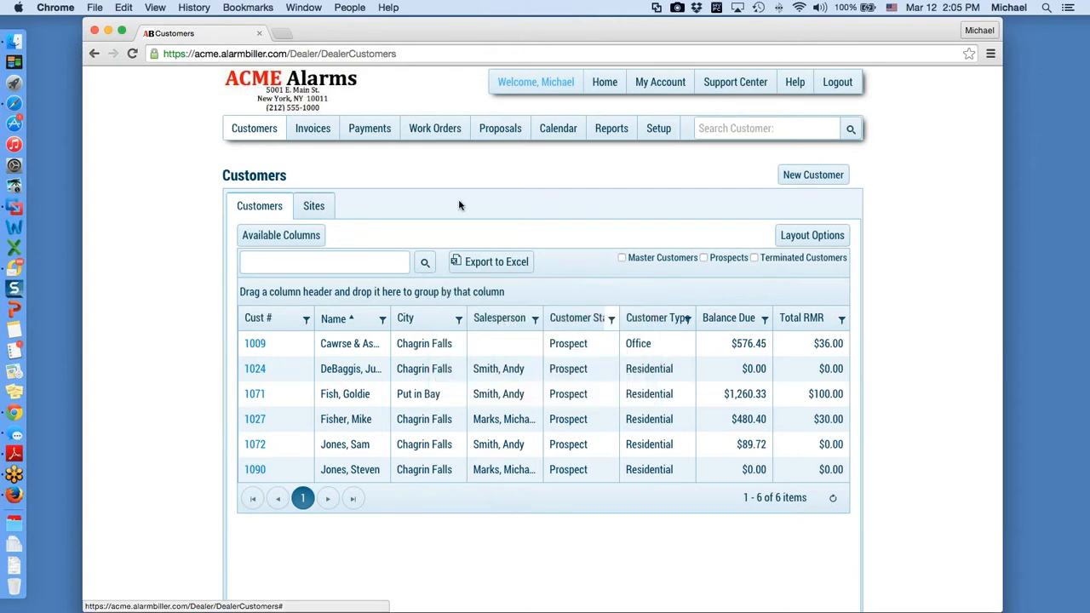
pyautogui.click(132, 53)
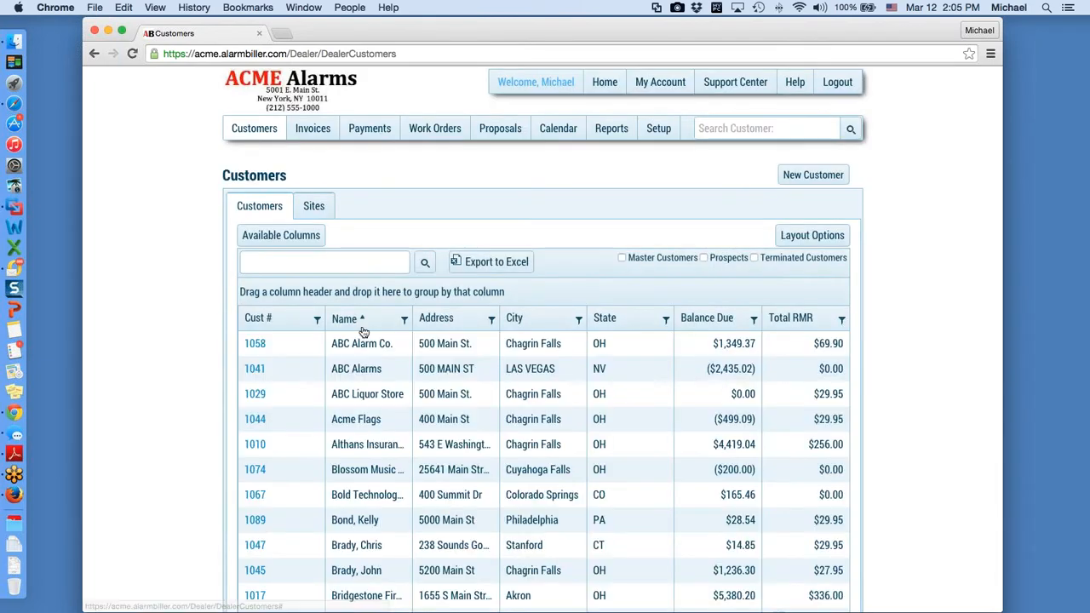
# Step: Load the saved 'prospect view' layout, restoring the six-prospect Salesperson/Status/Type columns
pyautogui.click(822, 236)
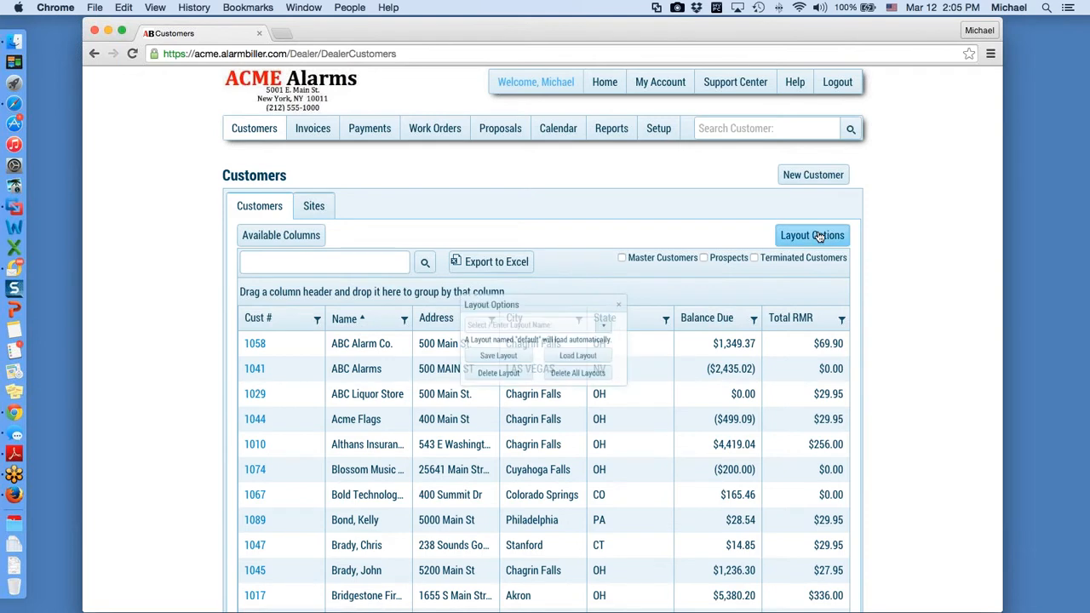
pyautogui.click(627, 318)
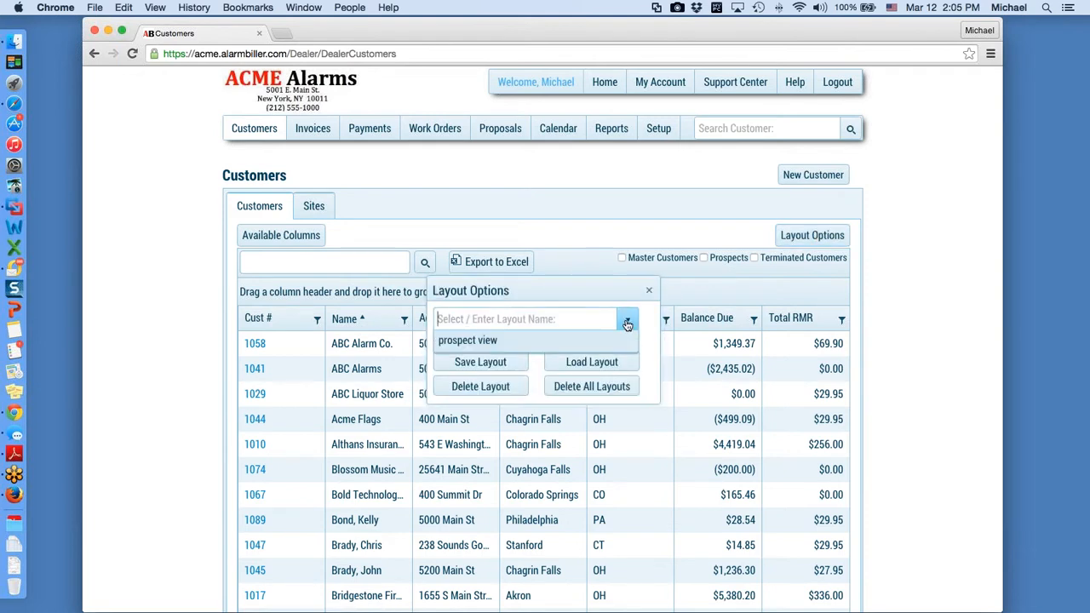
pyautogui.click(483, 365)
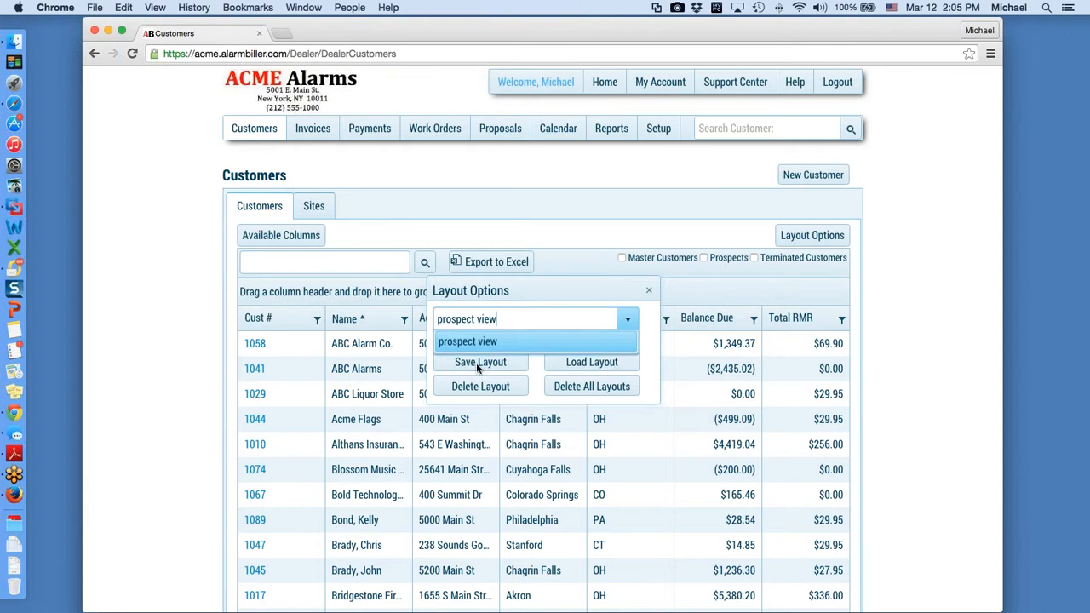
pyautogui.click(594, 362)
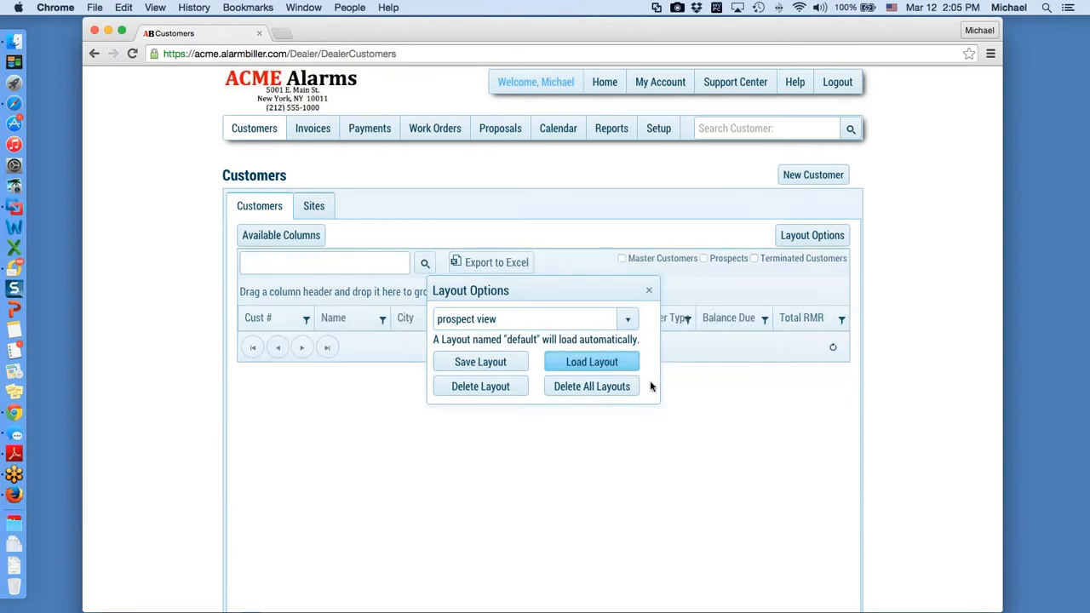
pyautogui.click(649, 291)
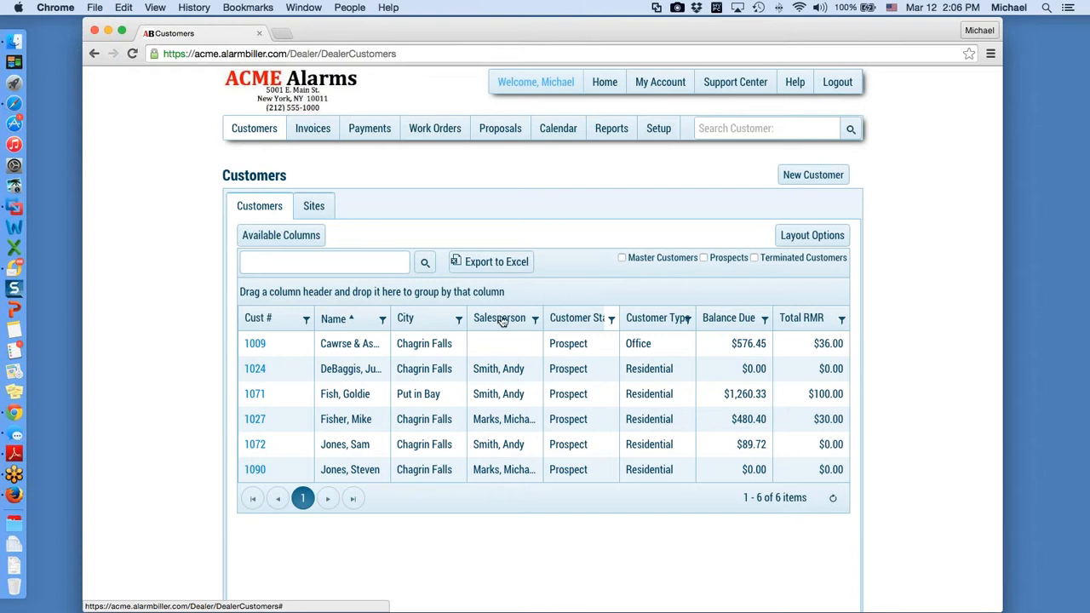
pyautogui.moveTo(502, 319); pyautogui.dragTo(277, 293)
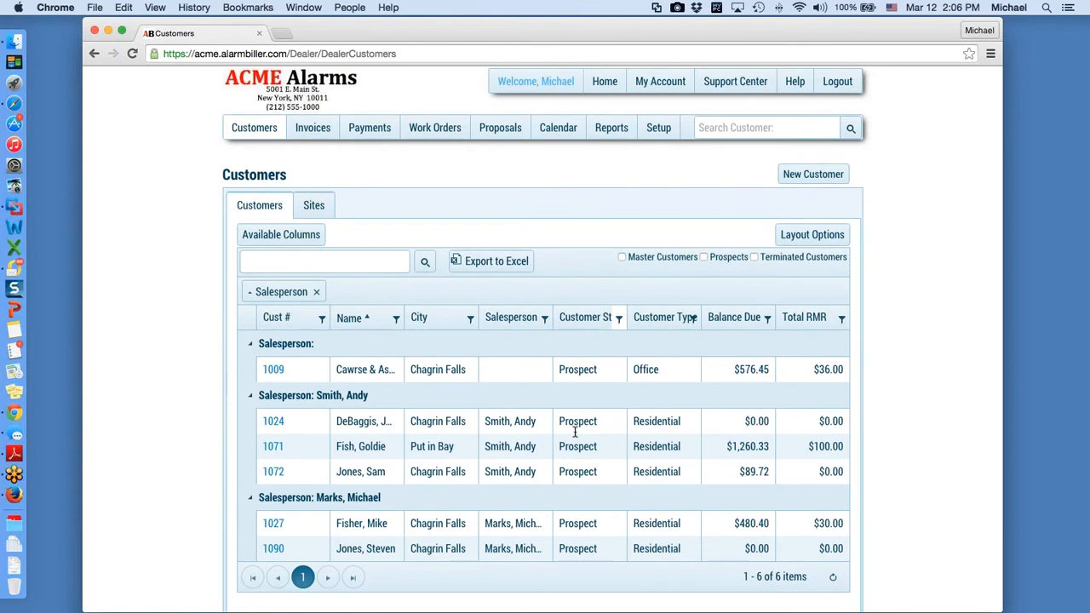
pyautogui.scroll(-1, 315, 315)
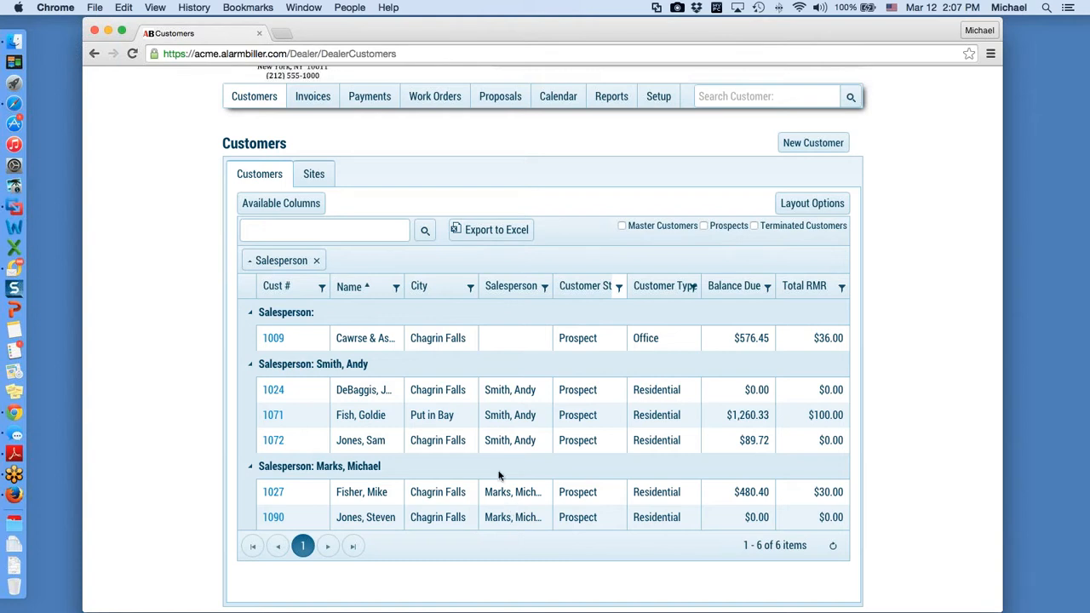
pyautogui.click(316, 260)
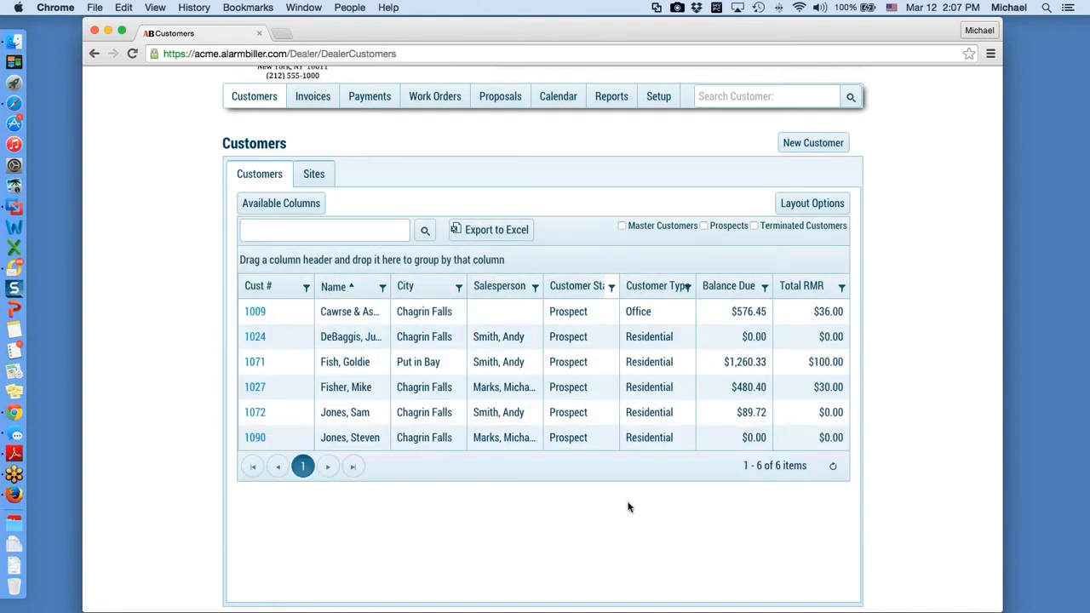
# Step: Filter the Salesperson column to a single chosen salesperson
pyautogui.click(535, 288)
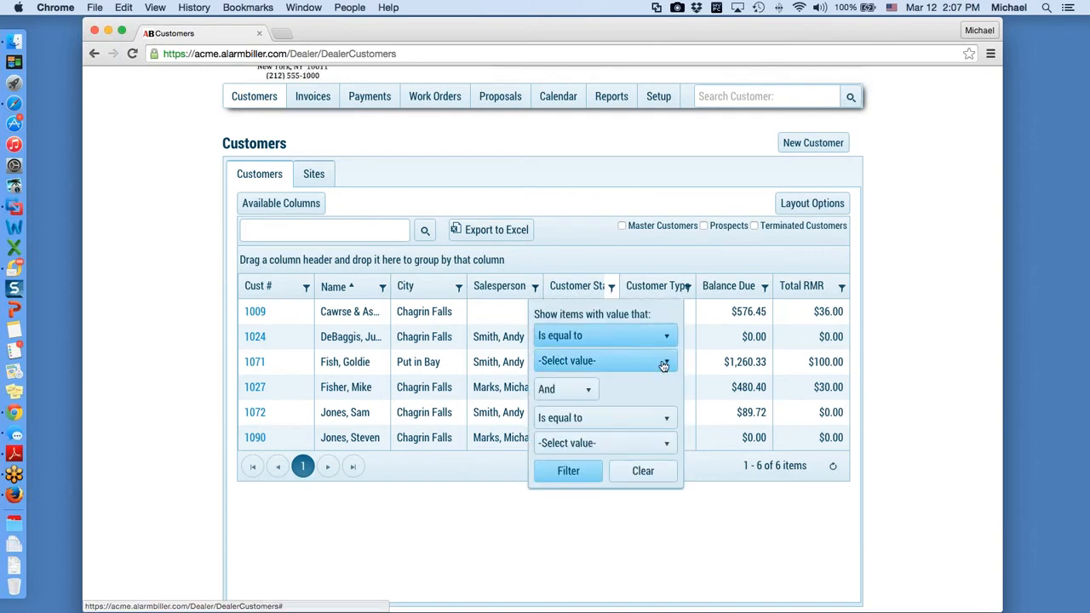
pyautogui.click(669, 363)
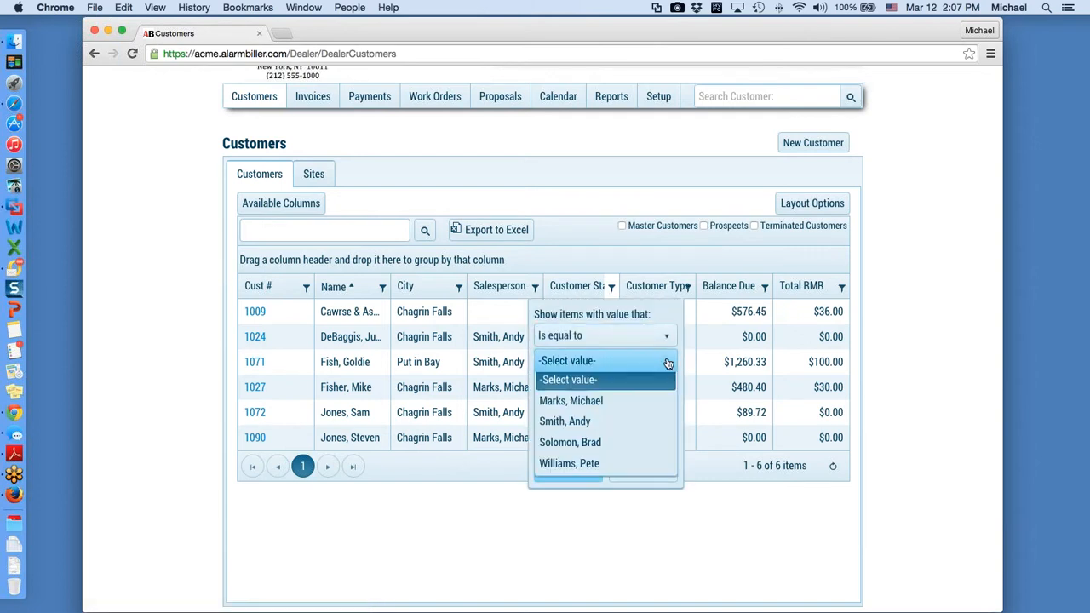
pyautogui.click(602, 405)
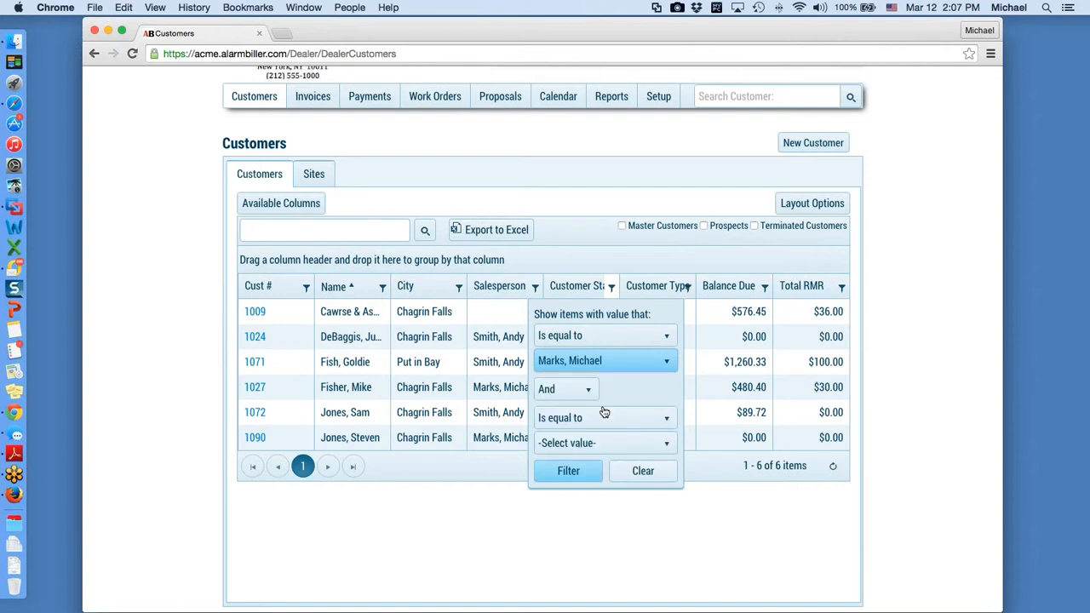
pyautogui.click(571, 472)
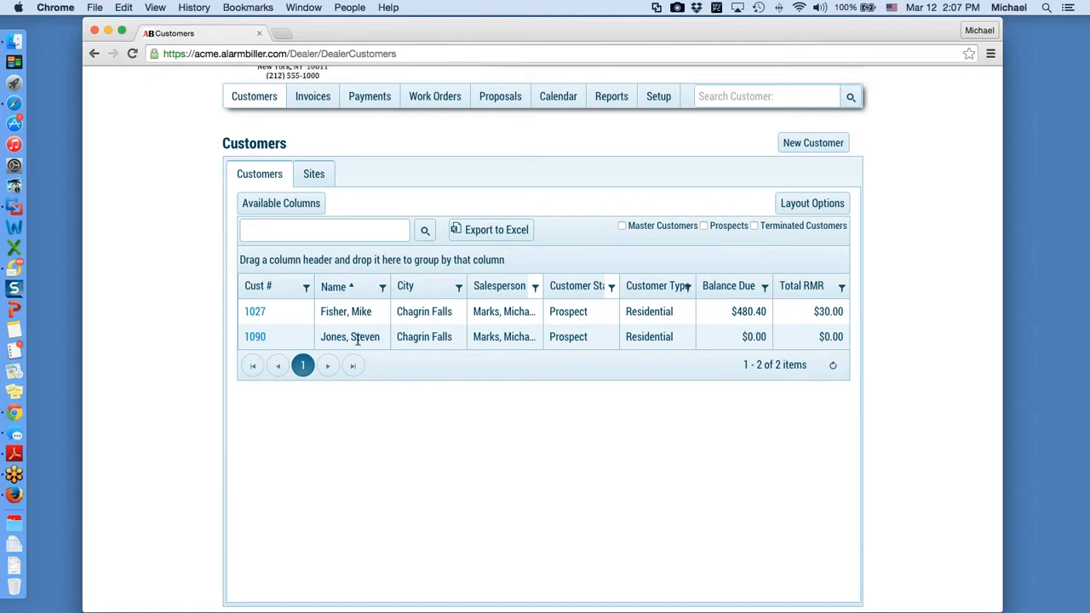
# Step: Open the second prospect's record and view its open $741.91 proposal under Proposals
pyautogui.click(255, 338)
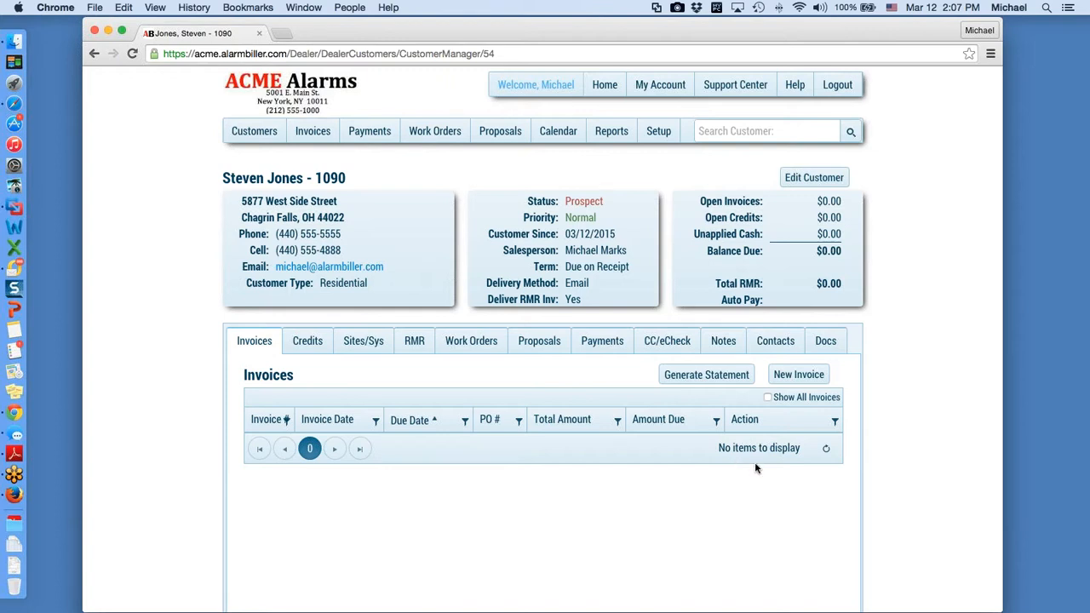
pyautogui.click(540, 341)
pyautogui.scroll(-4, 548, 343)
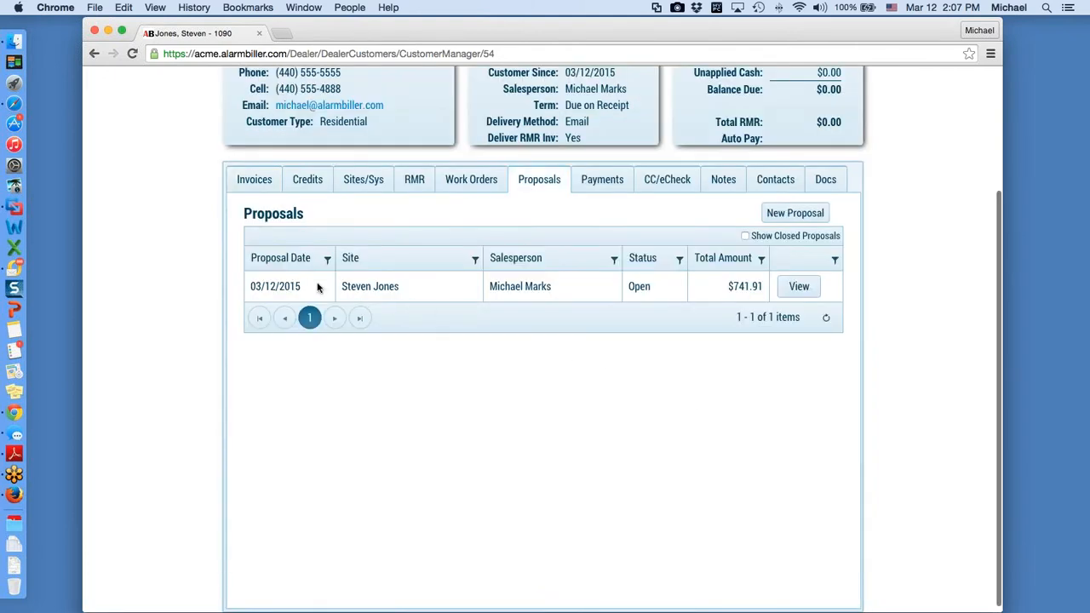
pyautogui.scroll(3, 414, 309)
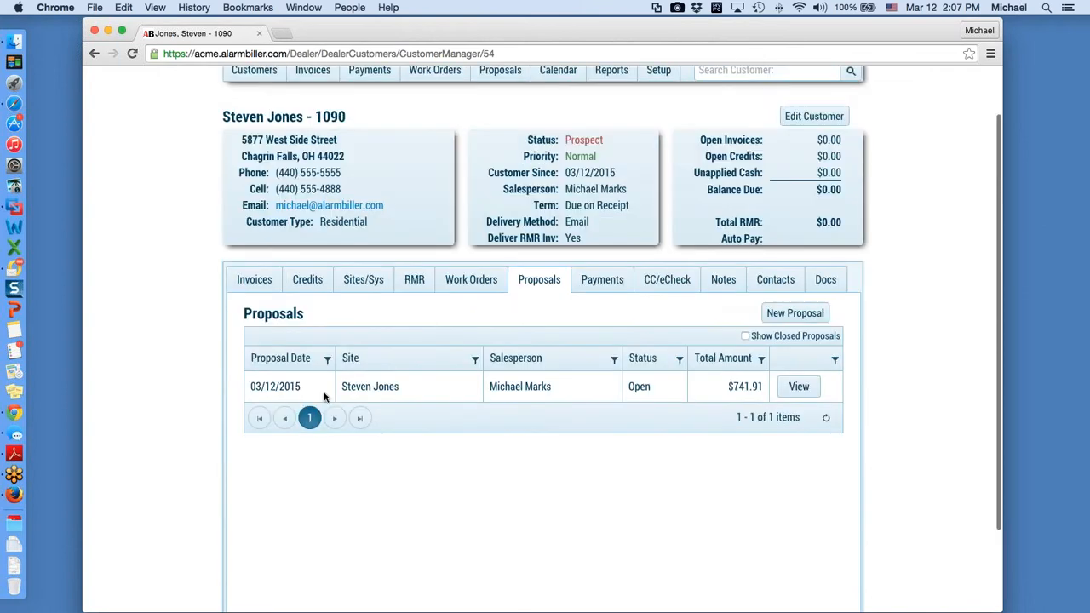
pyautogui.scroll(1, 324, 396)
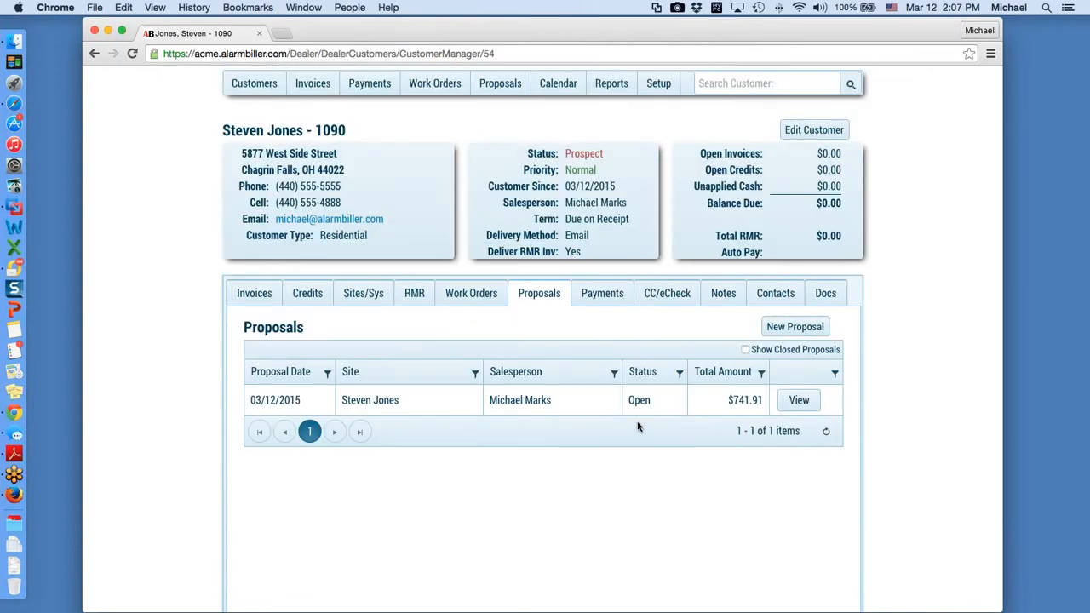
pyautogui.click(813, 402)
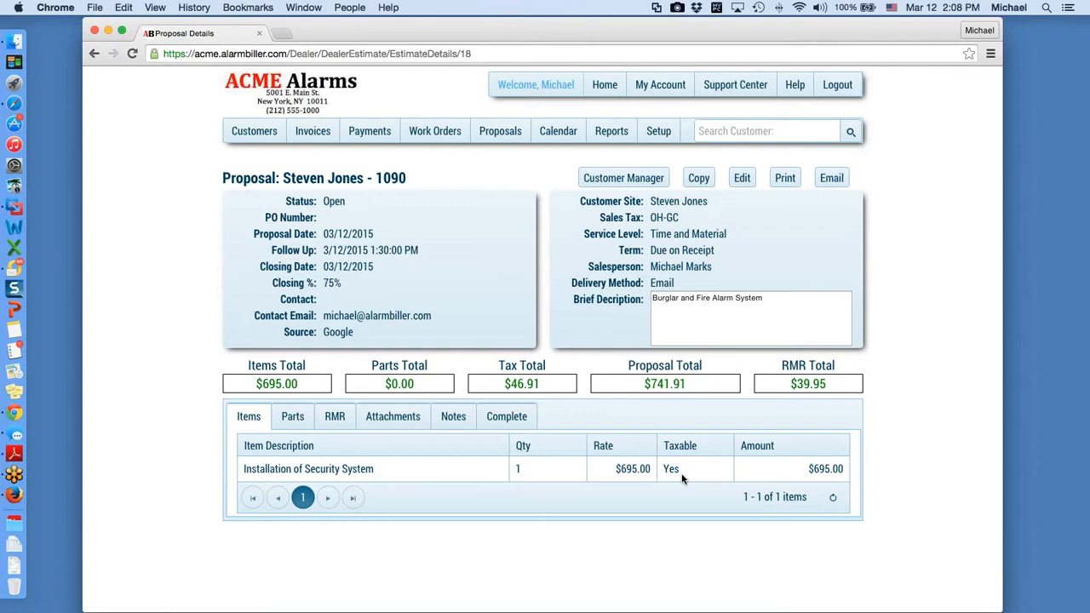
pyautogui.click(300, 421)
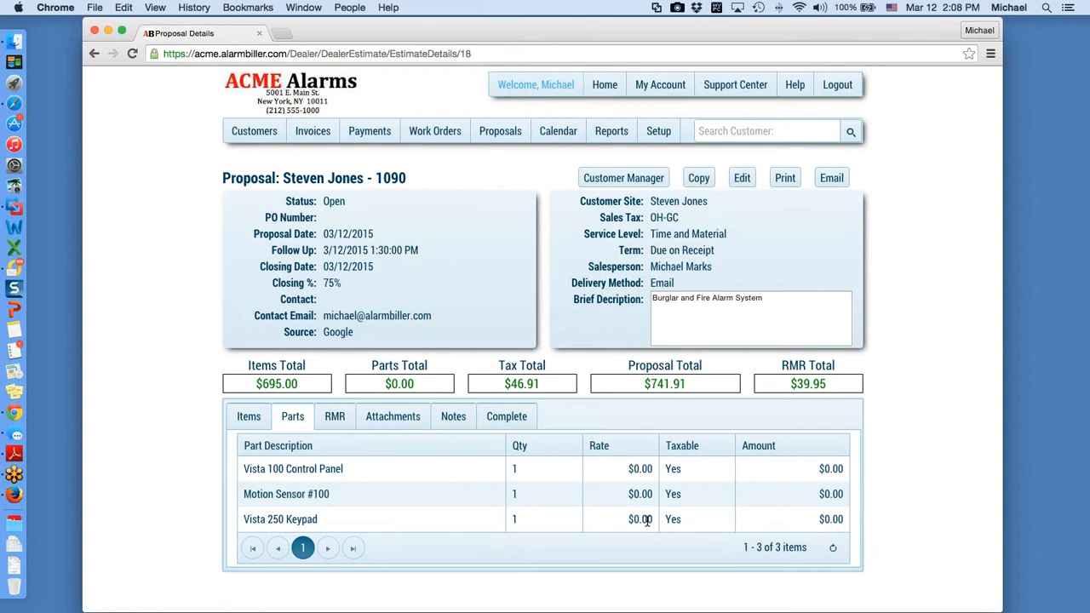
pyautogui.click(251, 419)
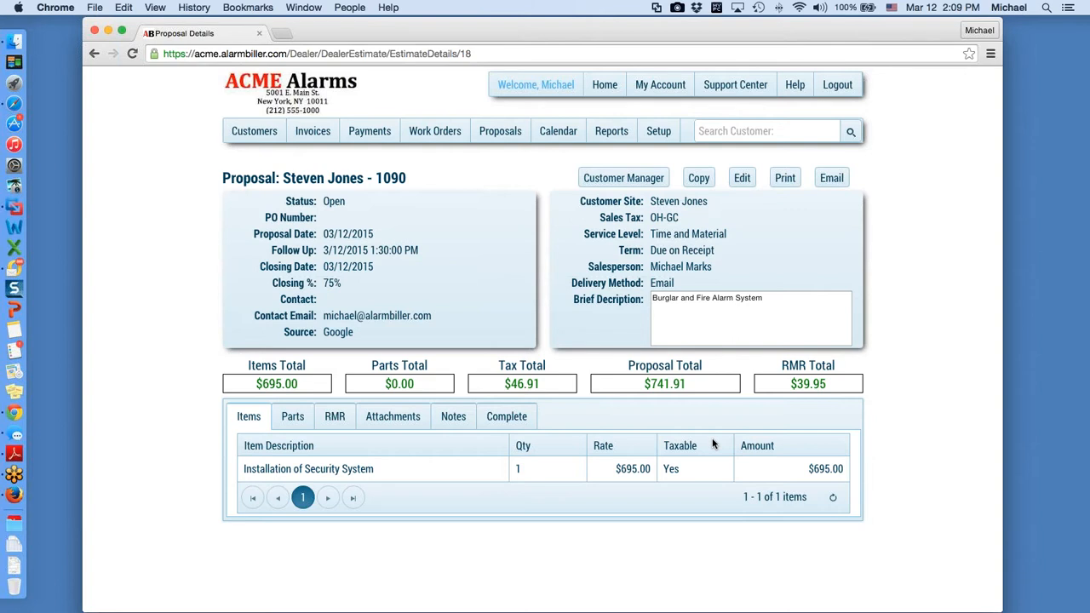
# Step: Show the proposal's RMR charges: Maintenance Fee $10.00 and Monitoring Services $29.95 monthly
pyautogui.click(334, 417)
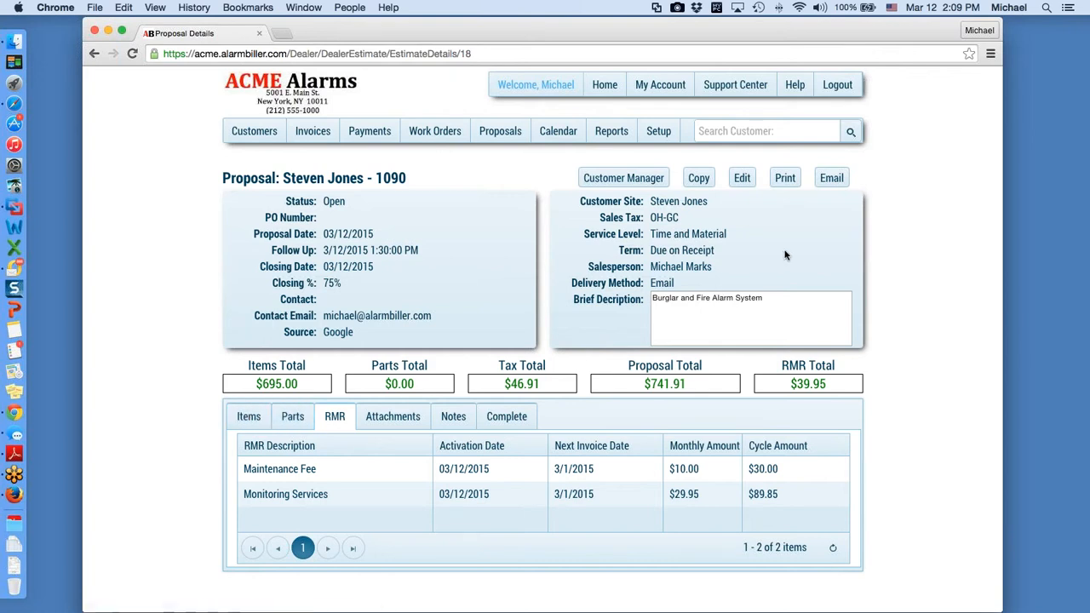
# Step: Start editing the $741.91 proposal and drop down its Status choices
pyautogui.click(743, 180)
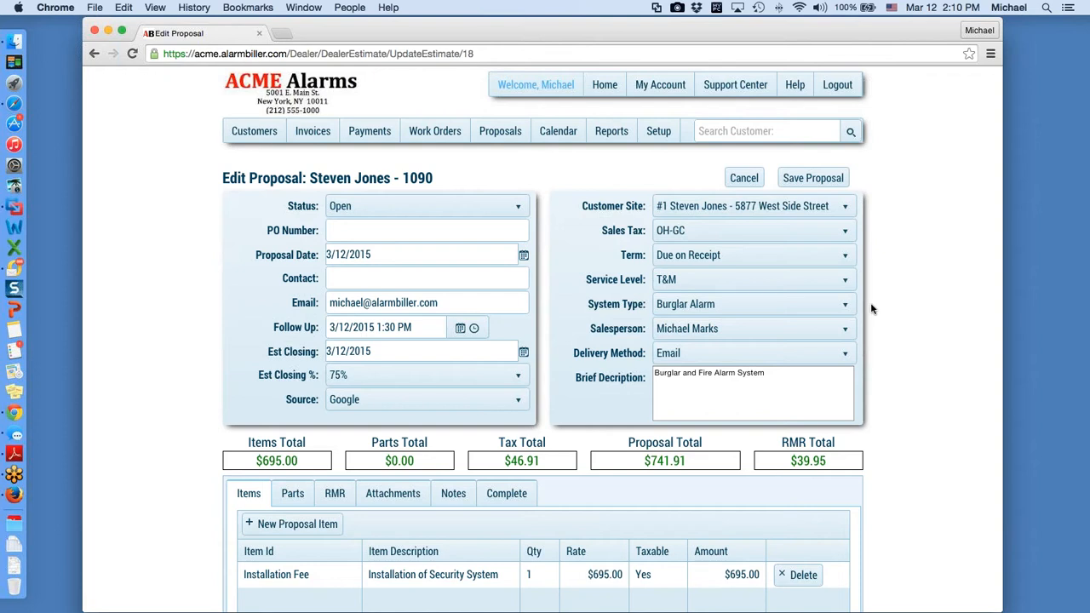
pyautogui.click(519, 210)
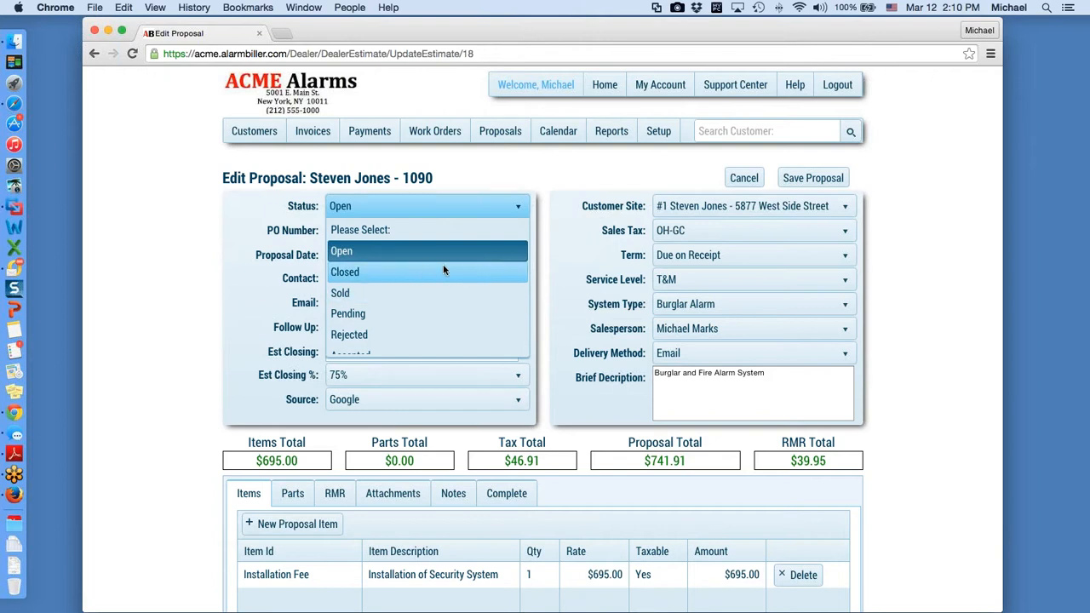
pyautogui.scroll(-1, 433, 290)
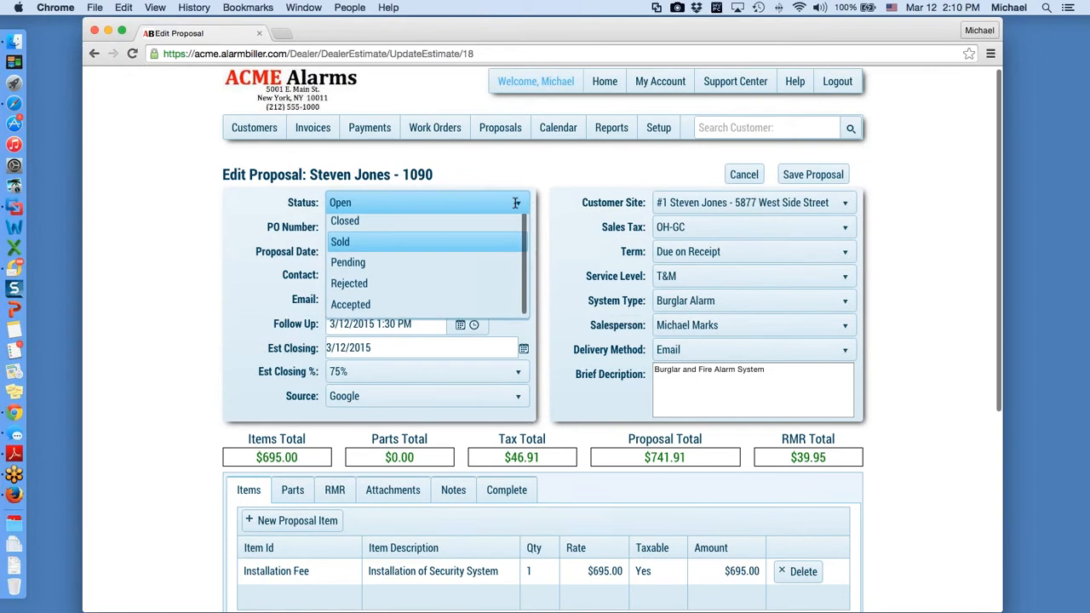
pyautogui.scroll(-1, 426, 286)
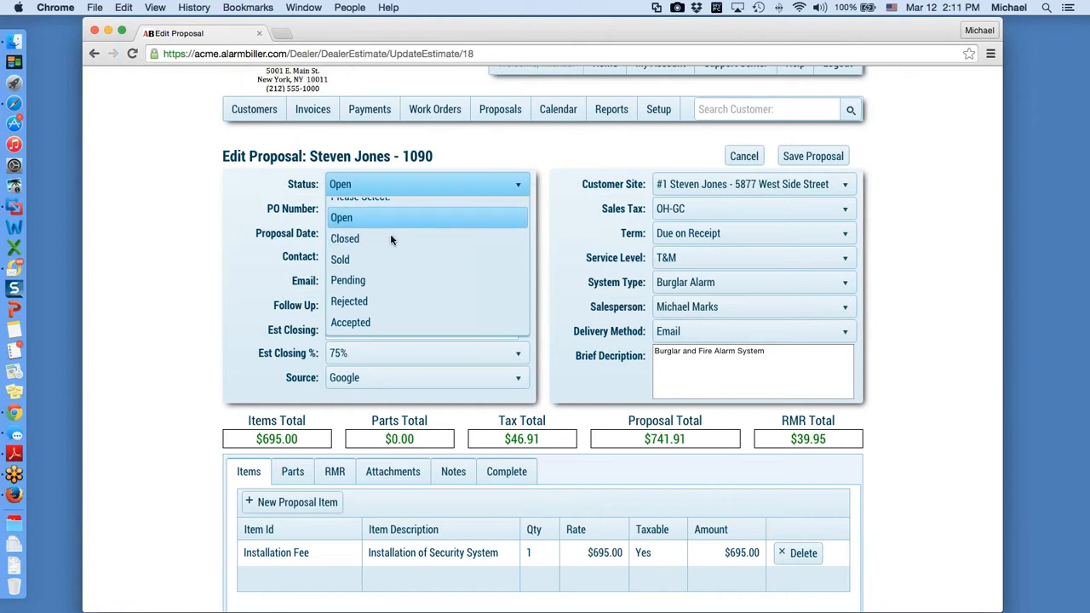
# Step: Change the proposal status to Pending and enter the customer's full name as the contact
pyautogui.click(394, 283)
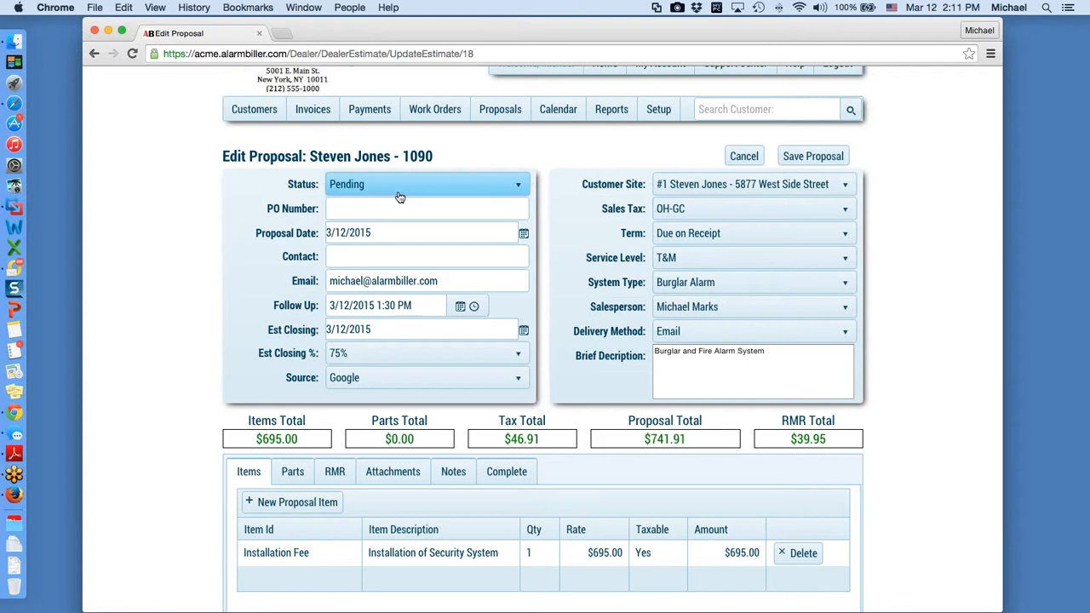
pyautogui.click(450, 283)
pyautogui.moveTo(443, 283); pyautogui.dragTo(324, 281)
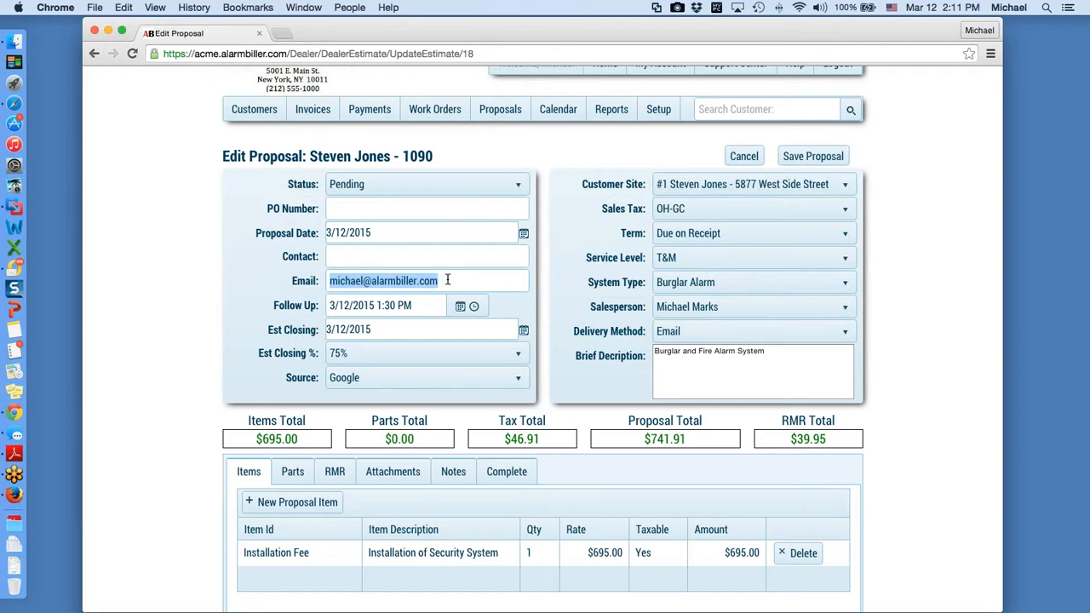
pyautogui.click(418, 254)
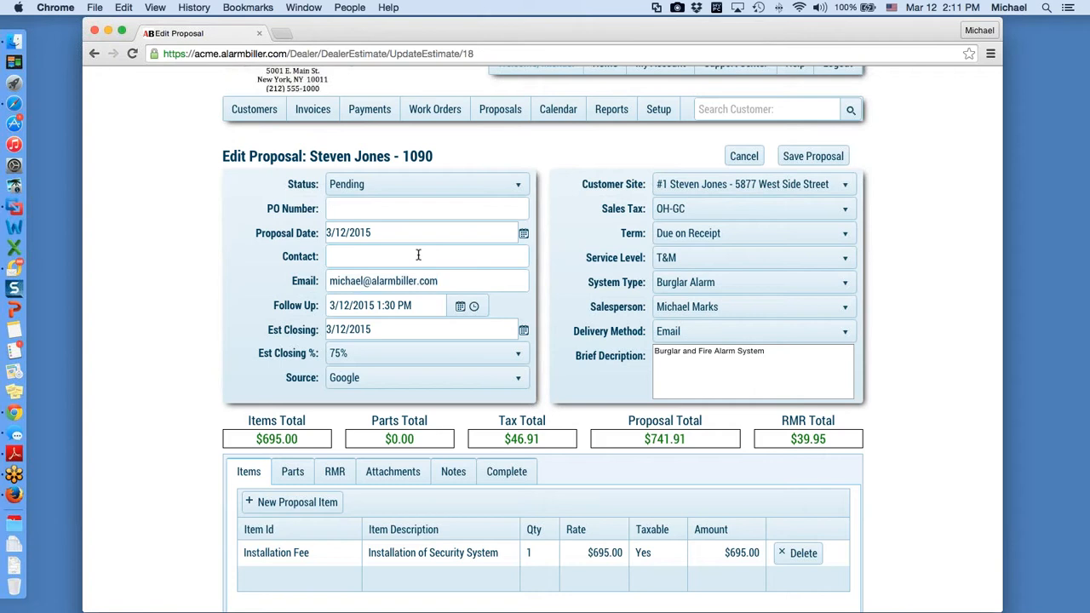
# Step: Pick the customer's site, keep OH-GC sales tax, and set the service level to Installation
pyautogui.click(846, 186)
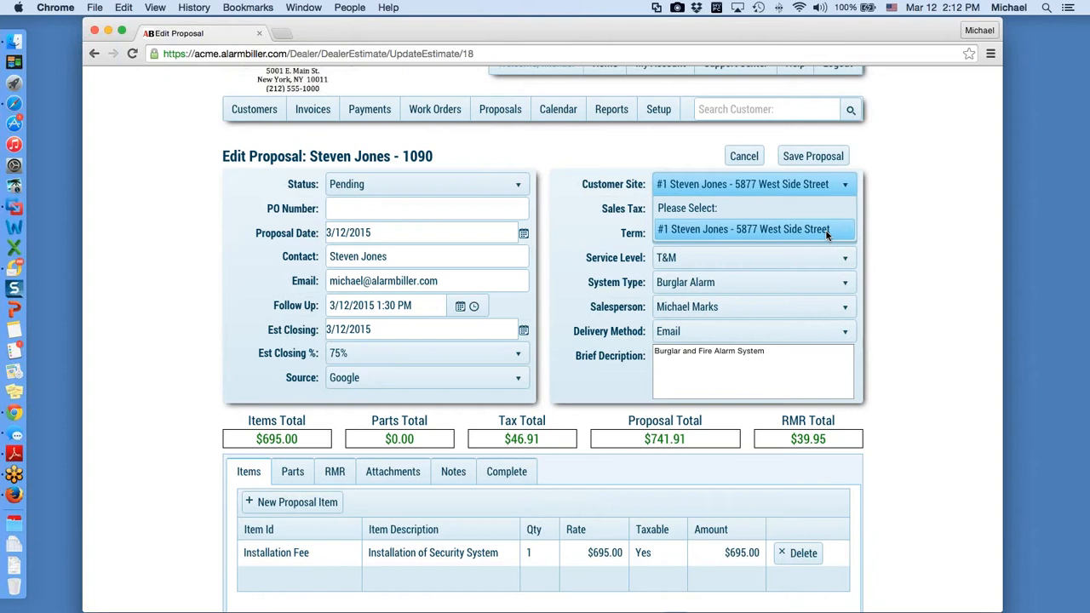
pyautogui.click(826, 231)
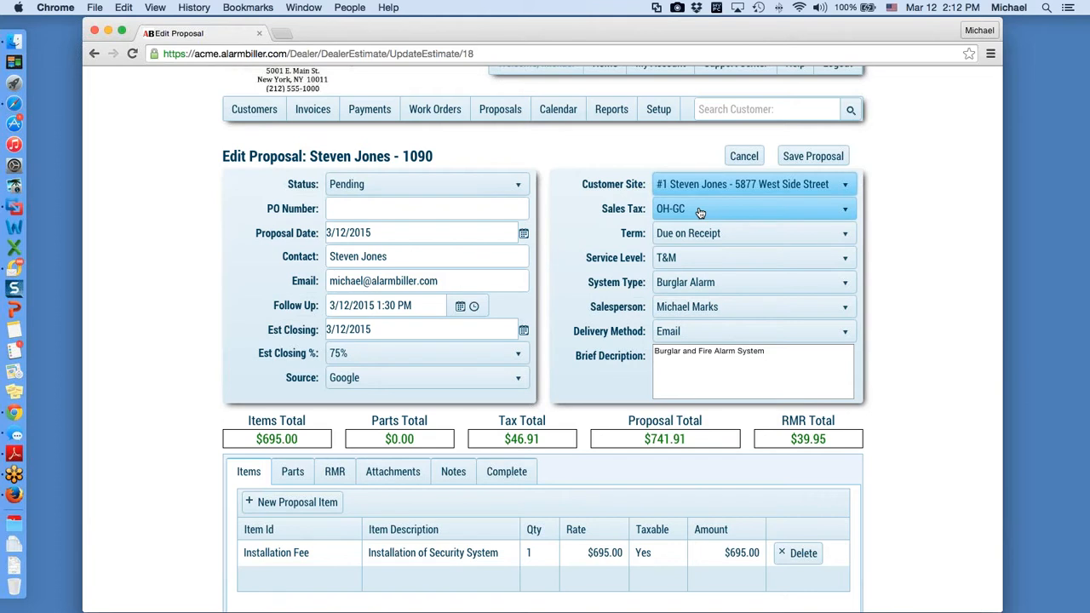
pyautogui.click(845, 211)
pyautogui.click(845, 211)
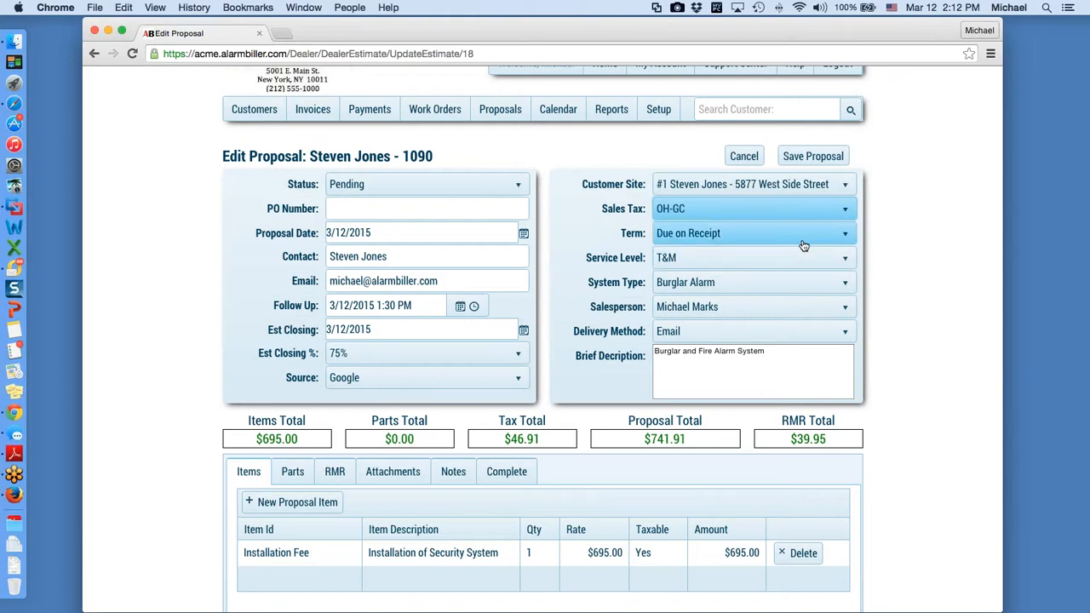
pyautogui.scroll(-1, 818, 240)
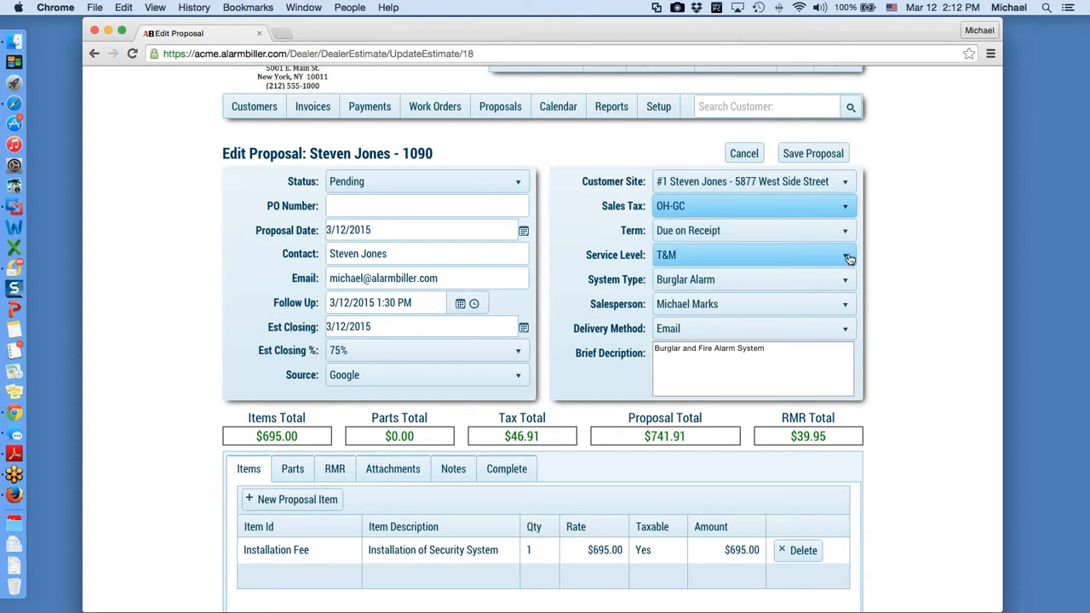
pyautogui.click(846, 255)
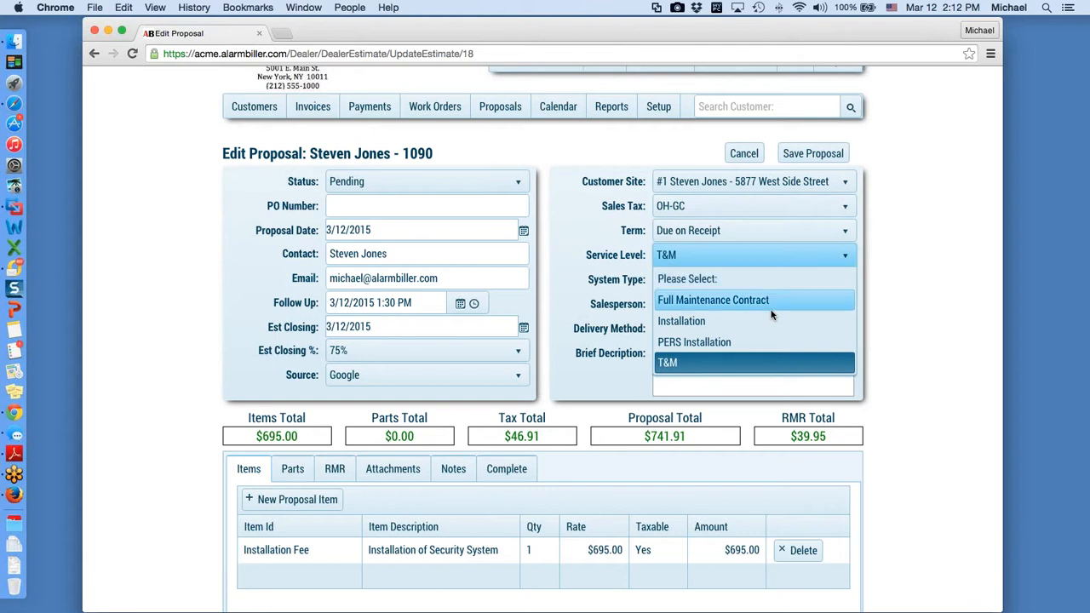
pyautogui.click(682, 321)
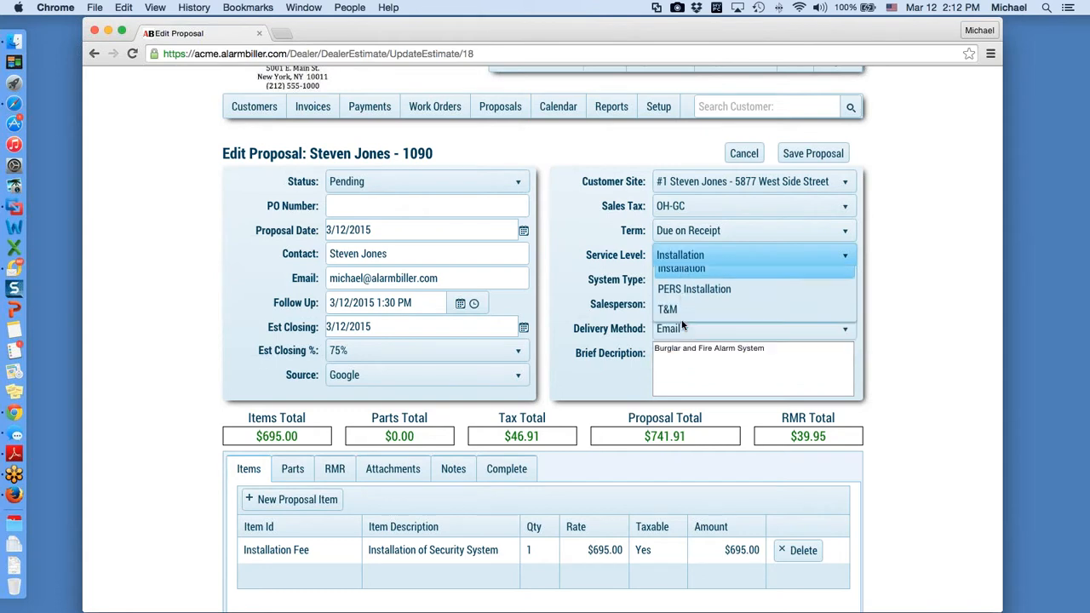
# Step: Confirm Installation so the labor-not-invoiced notice shows, and keep Email as the delivery method
pyautogui.click(685, 262)
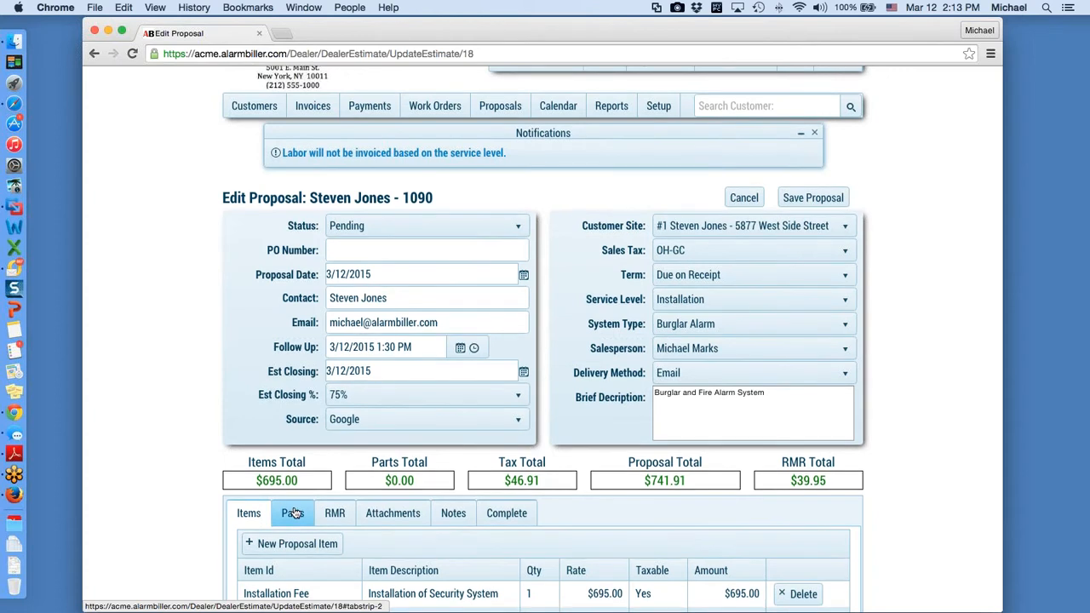
pyautogui.scroll(-1, 608, 535)
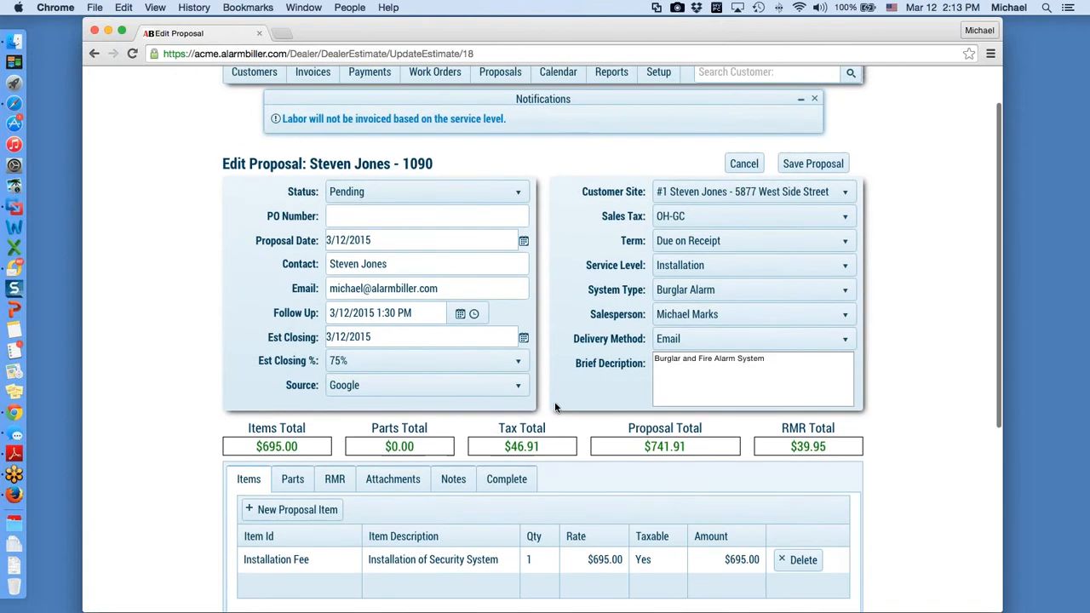
pyautogui.scroll(1, 562, 405)
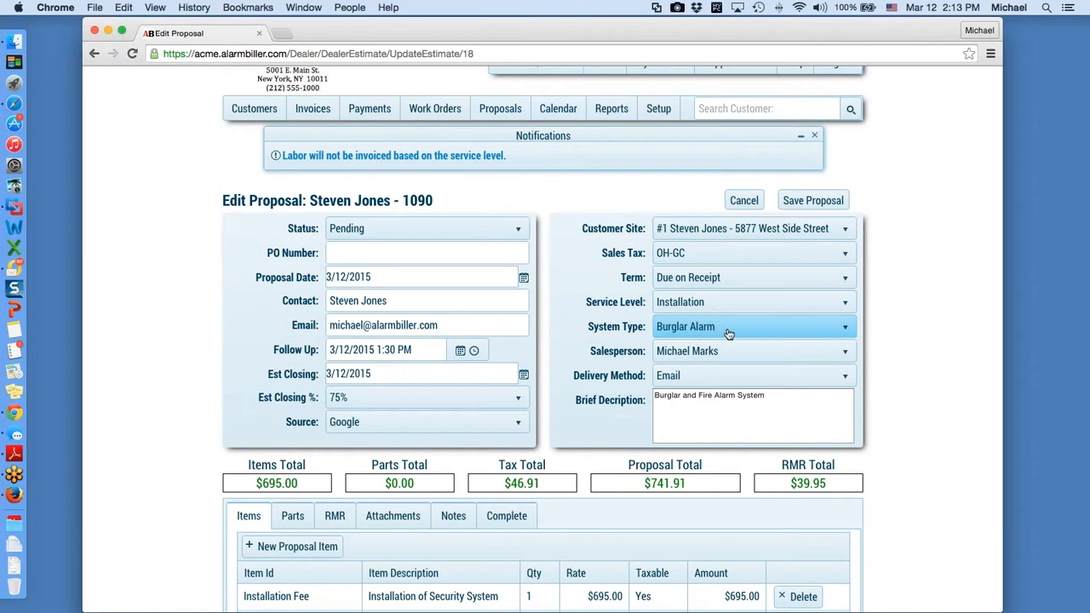
pyautogui.click(849, 377)
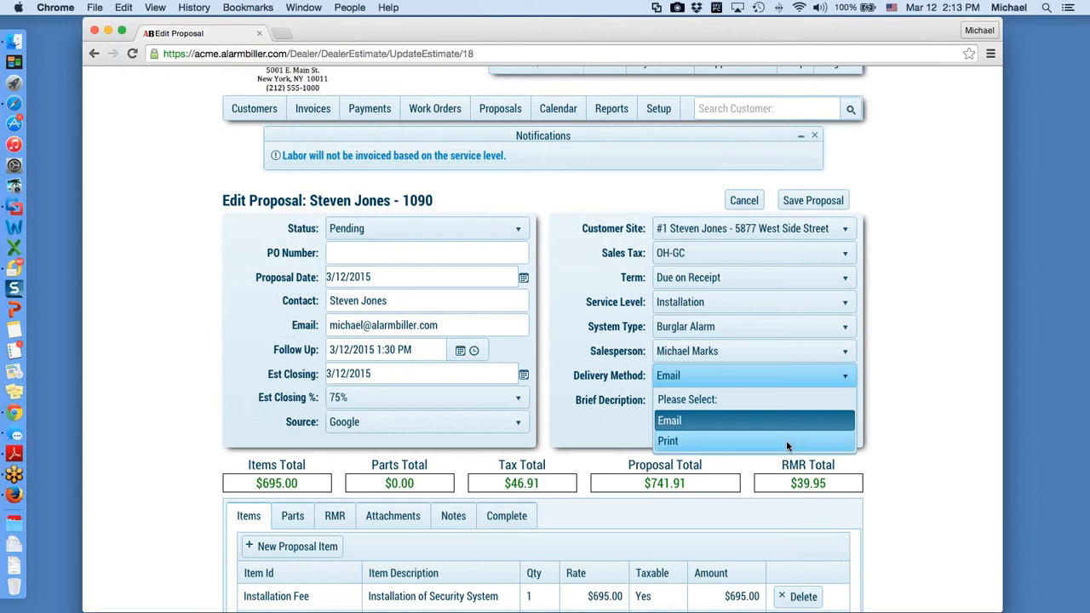
pyautogui.click(722, 381)
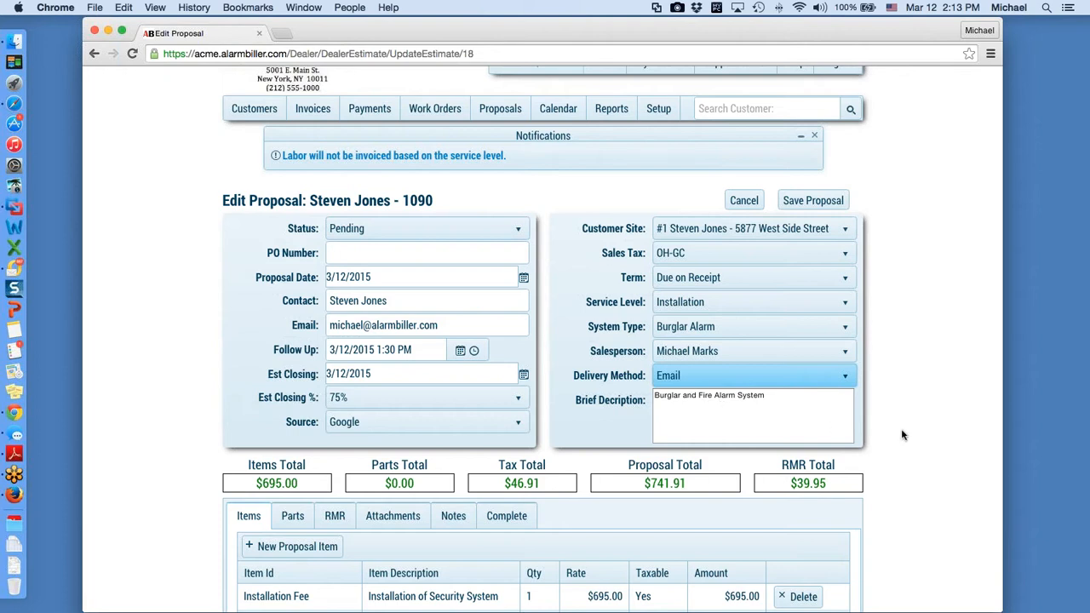
# Step: Verify the 695 installation fee rate, then review the Parts list and quarterly RMR charges
pyautogui.scroll(-4, 280, 409)
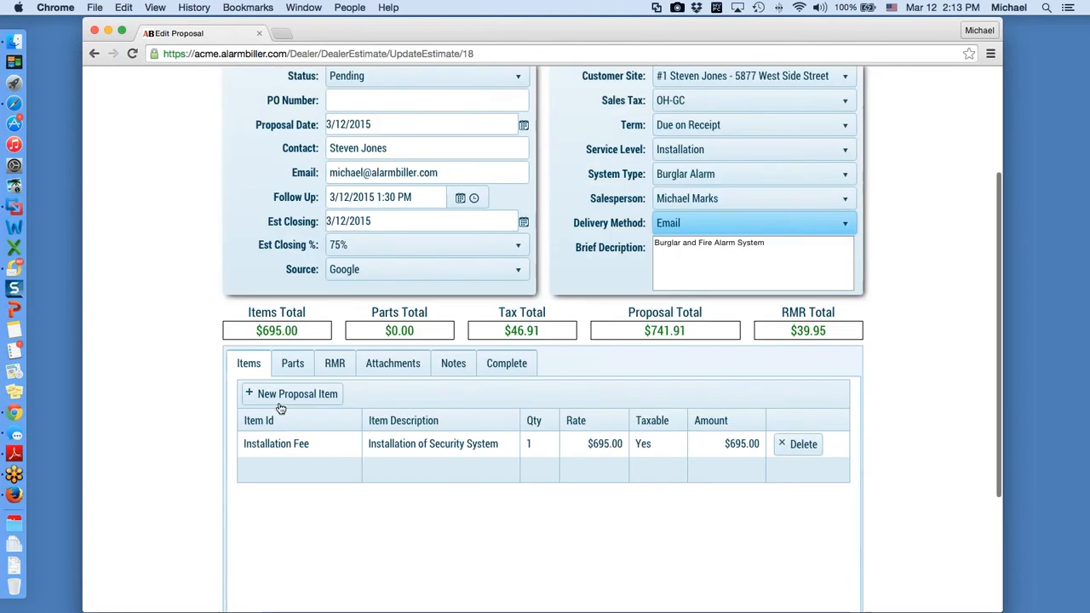
pyautogui.click(613, 446)
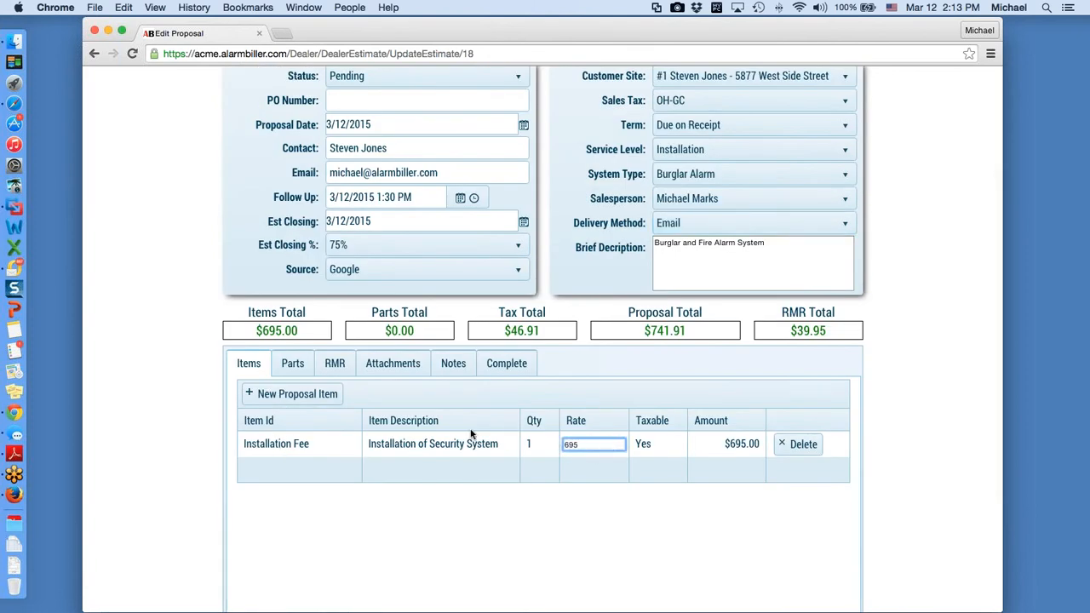
pyautogui.click(299, 364)
pyautogui.click(299, 364)
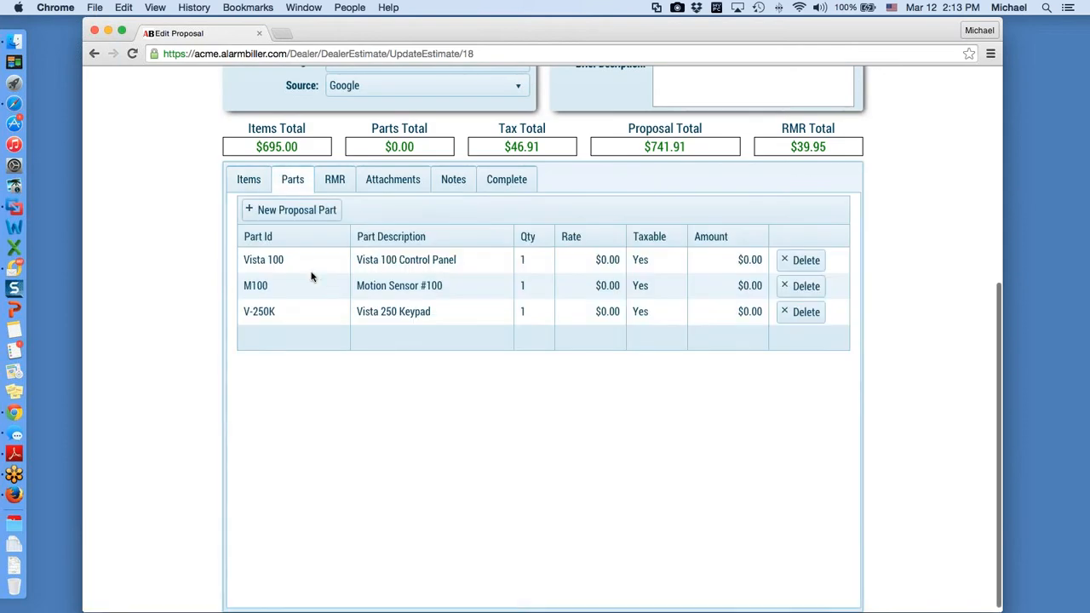
pyautogui.click(331, 186)
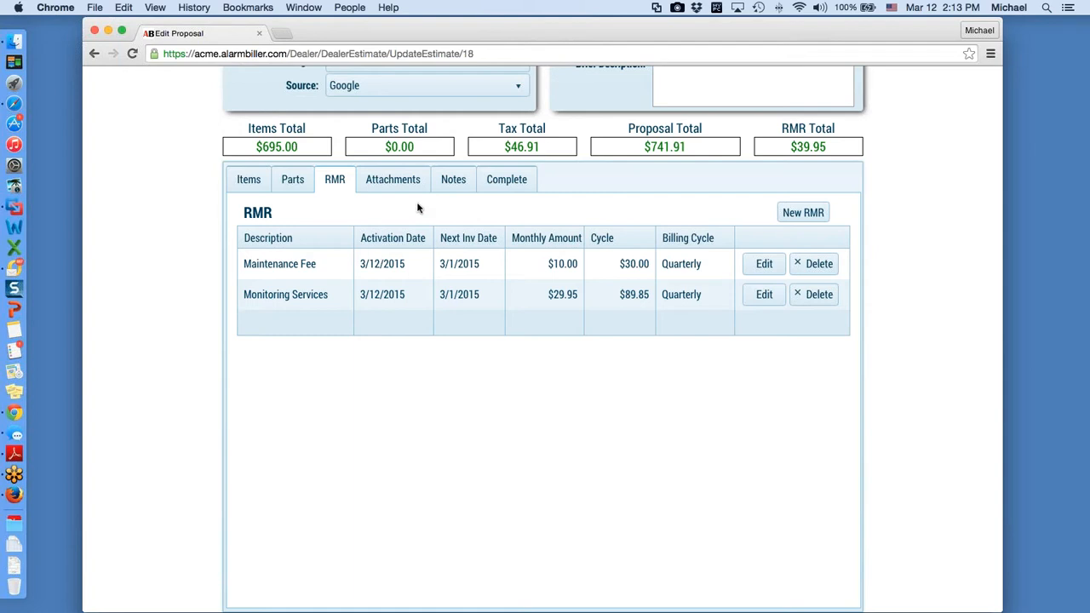
# Step: Show the proposal's empty Attachments section and return to the top of the form
pyautogui.click(400, 184)
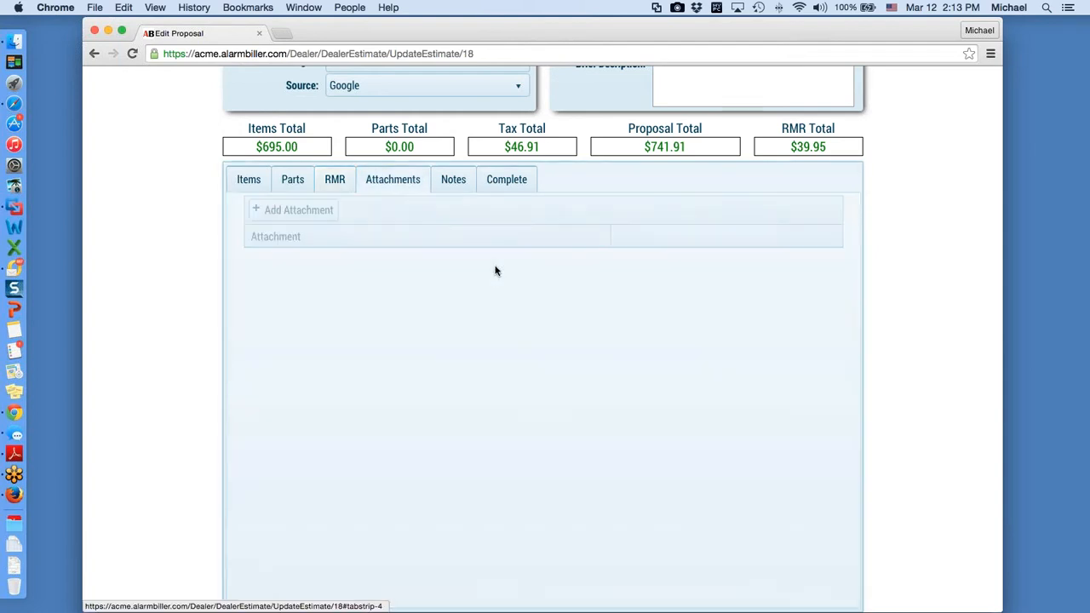
pyautogui.scroll(8, 496, 295)
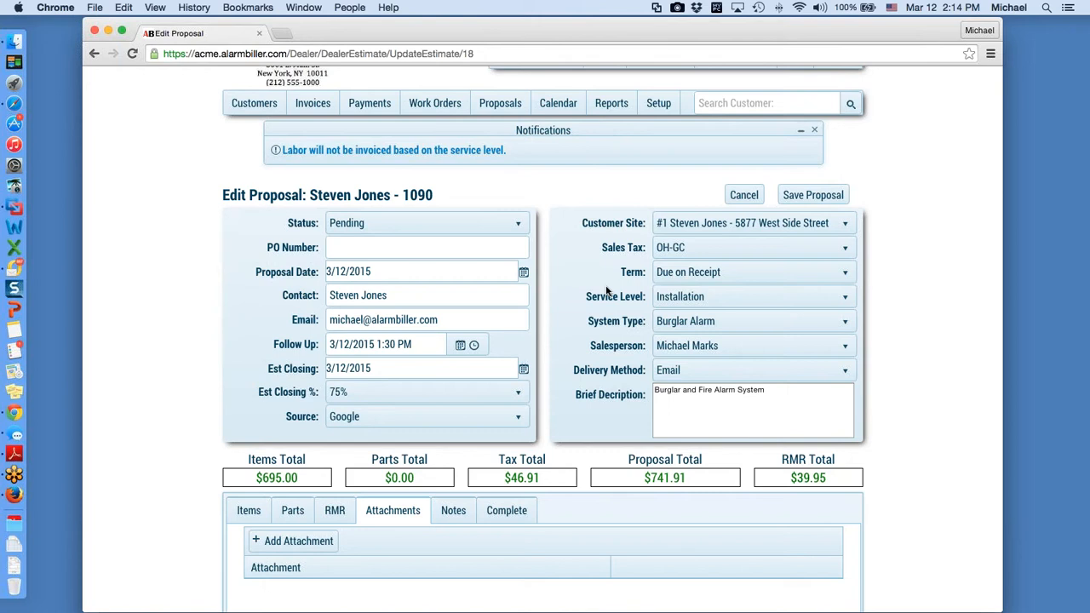
# Step: Add an attachment row to the proposal and choose Oct Letter.pdf as its file
pyautogui.click(288, 542)
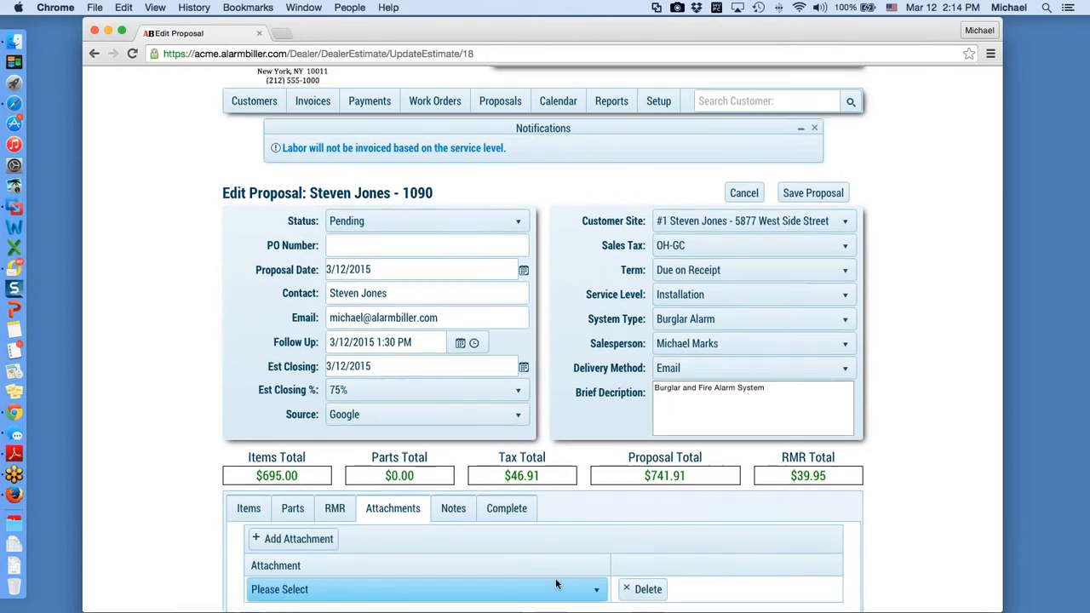
pyautogui.scroll(-2, 556, 584)
pyautogui.click(591, 527)
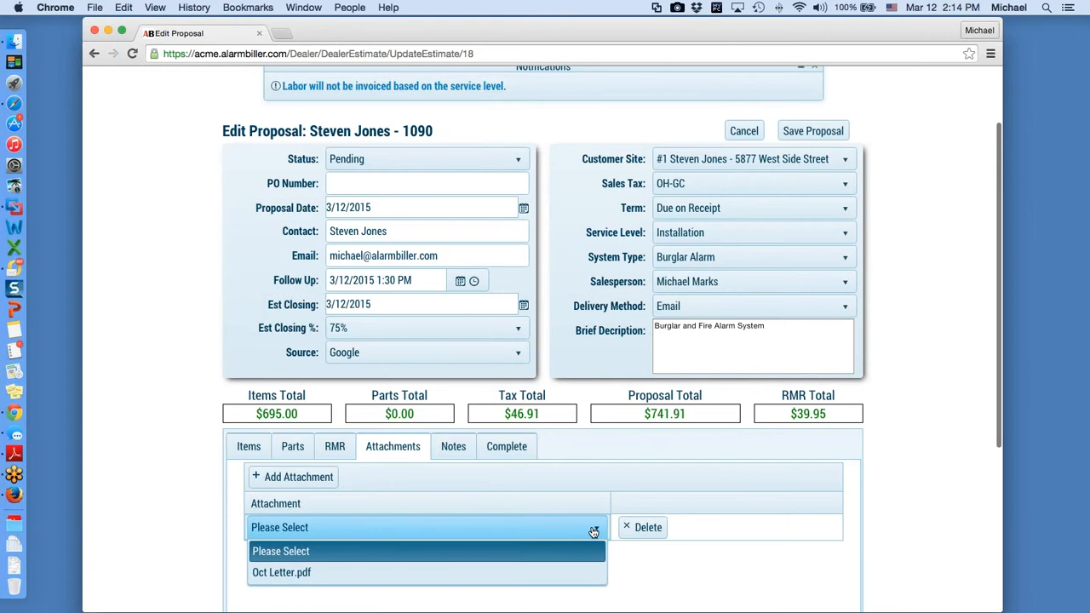
pyautogui.click(326, 570)
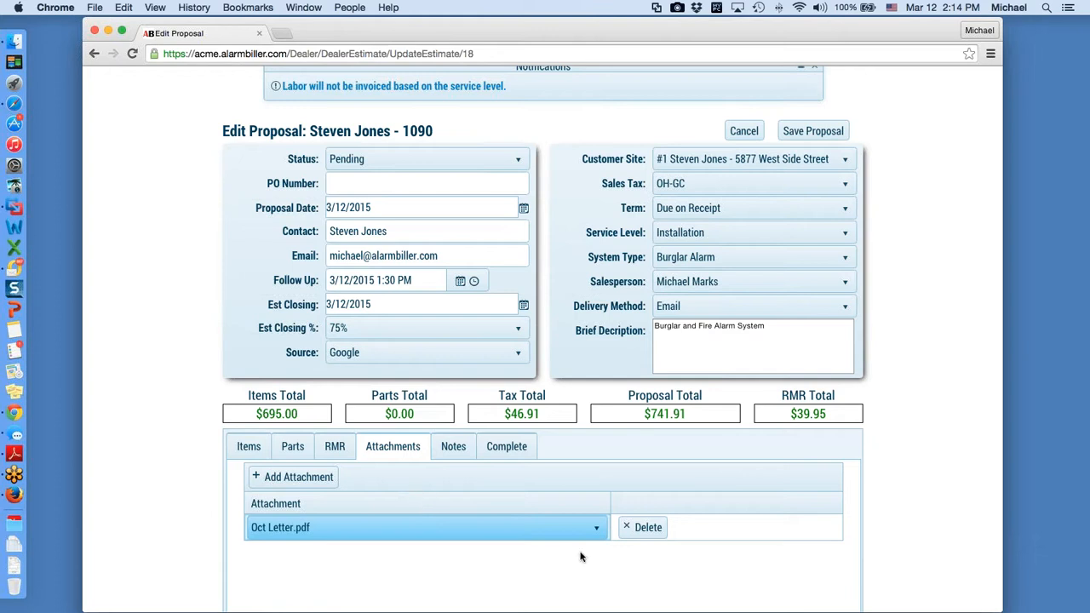
# Step: Add a proposal note saying the customer is ready to buy
pyautogui.click(454, 447)
pyautogui.scroll(-3, 457, 449)
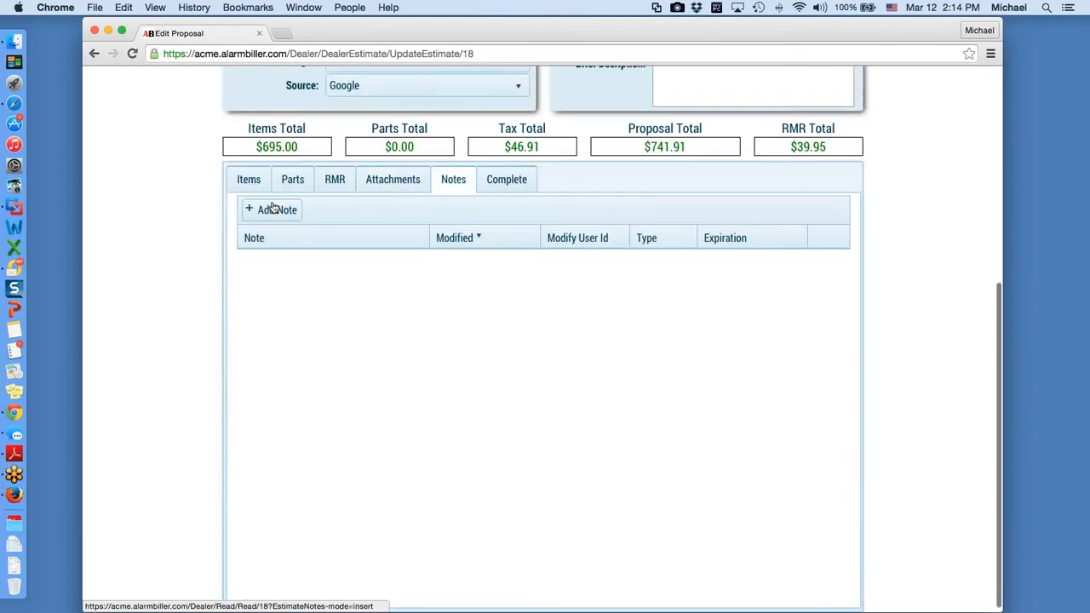
pyautogui.click(292, 218)
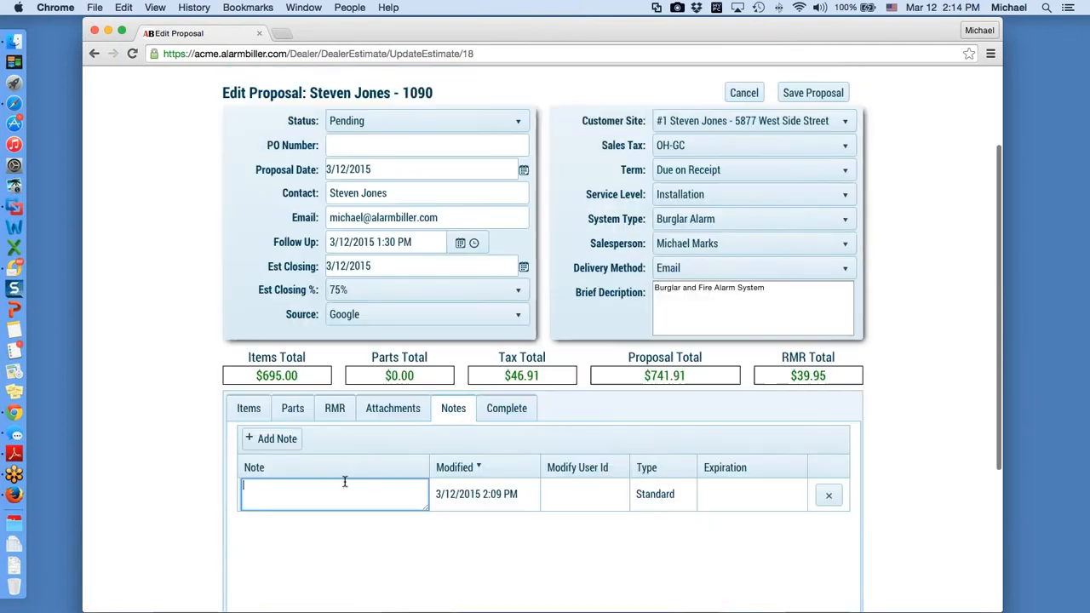
pyautogui.scroll(-1, 372, 482)
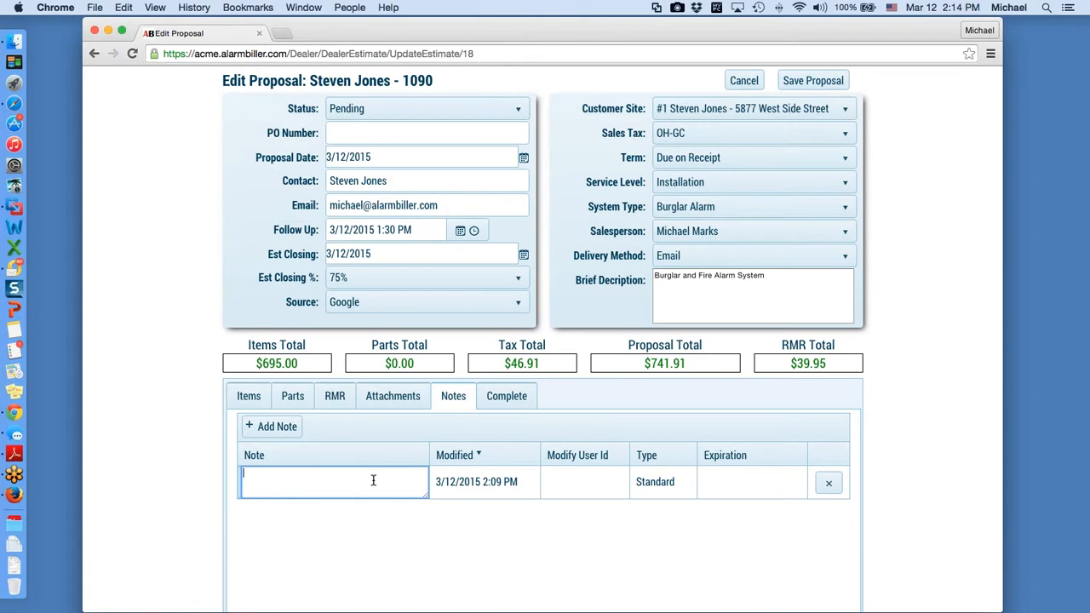
pyautogui.write('Talked to Steven ready to buy')
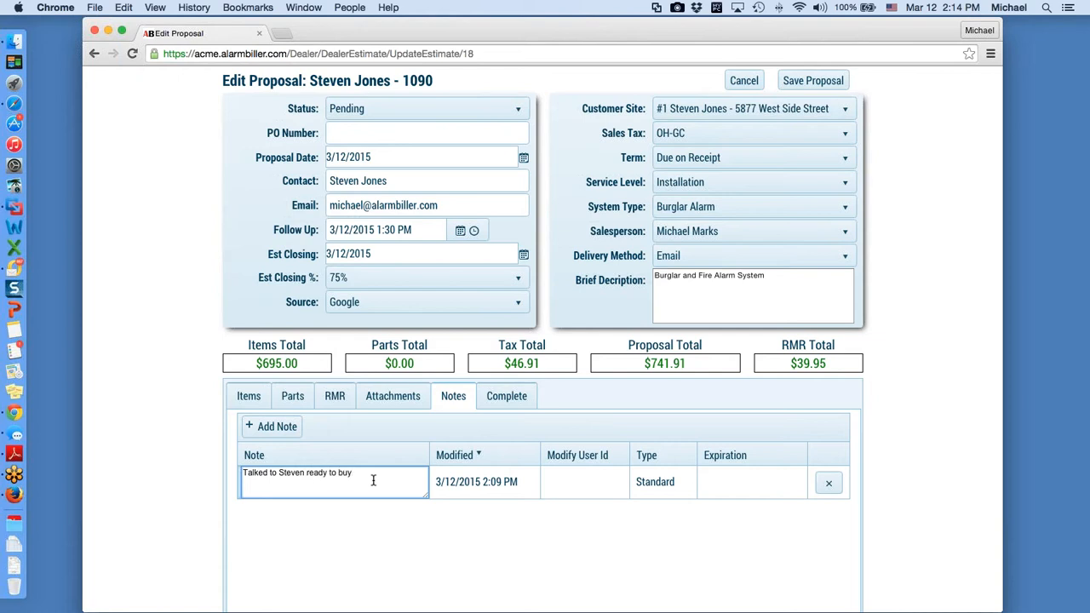
pyautogui.click(573, 494)
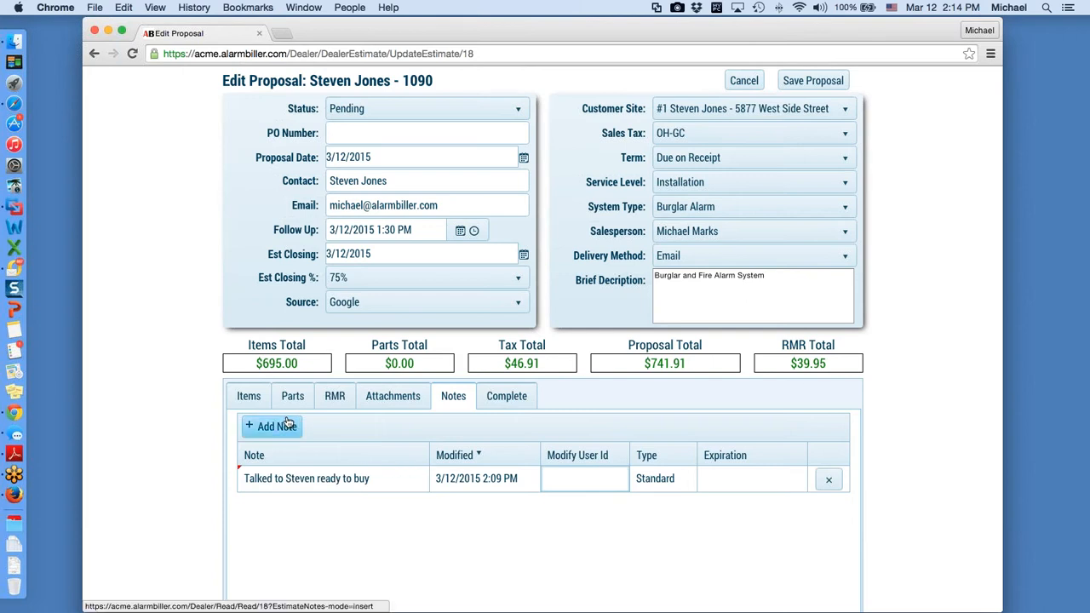
# Step: Change the ready-to-buy note's type from Standard to Critical
pyautogui.click(663, 479)
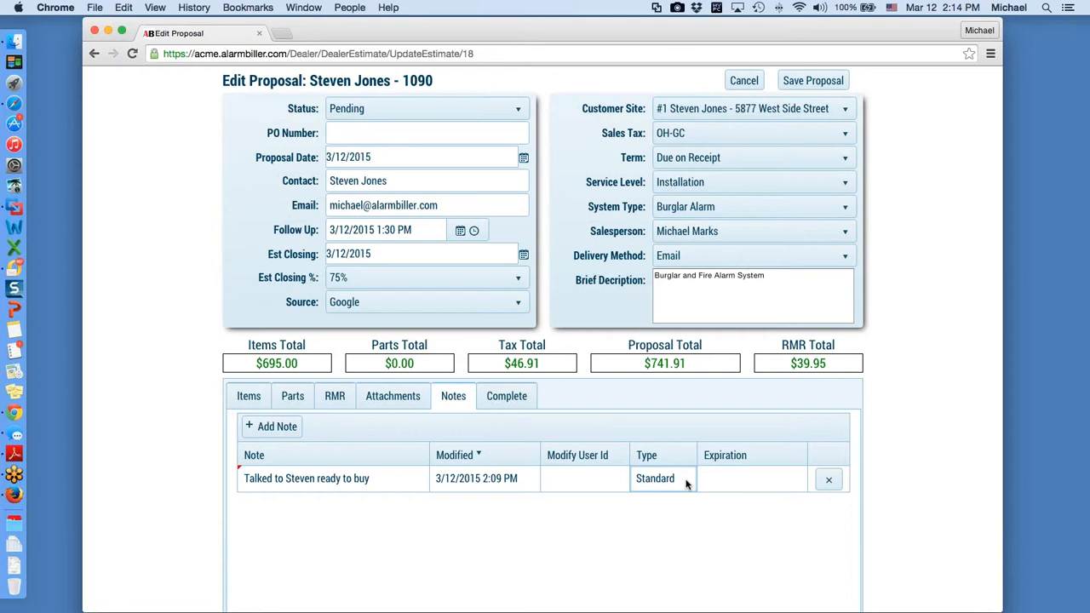
pyautogui.click(678, 484)
pyautogui.click(679, 482)
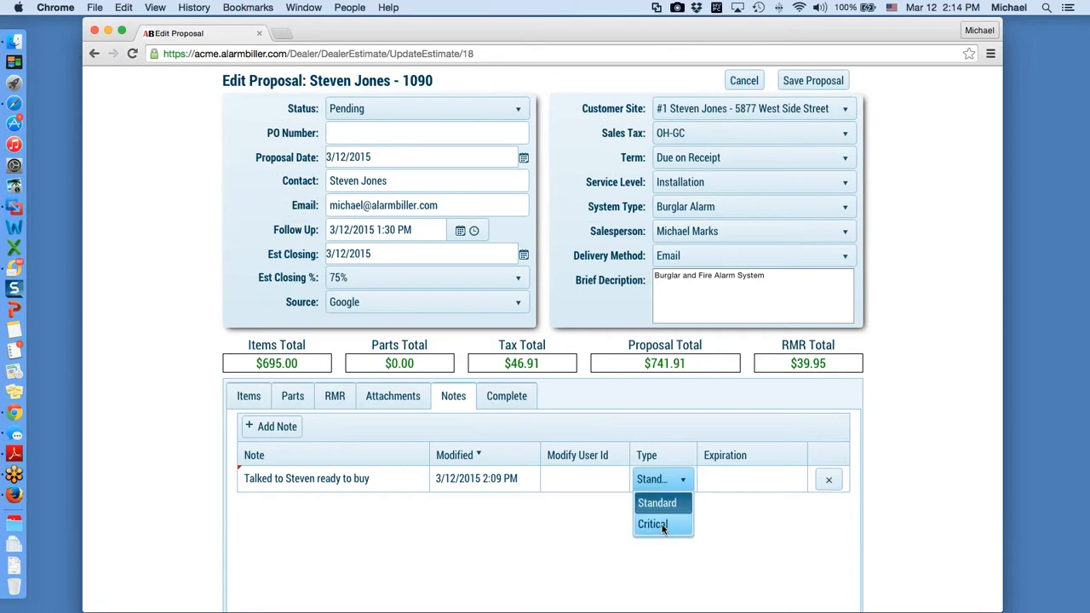
pyautogui.click(664, 527)
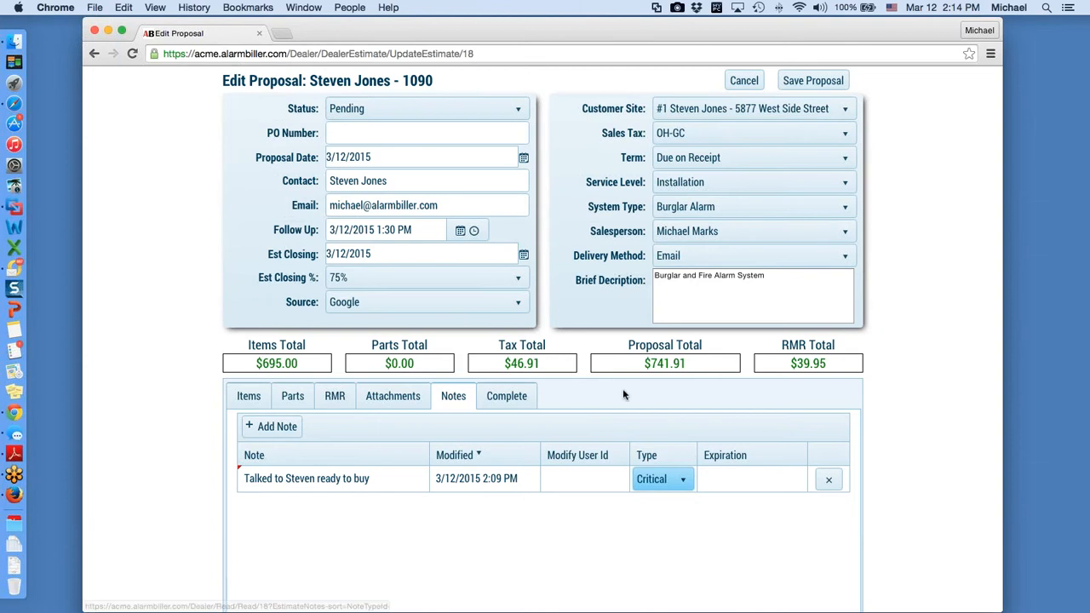
pyautogui.scroll(1, 622, 389)
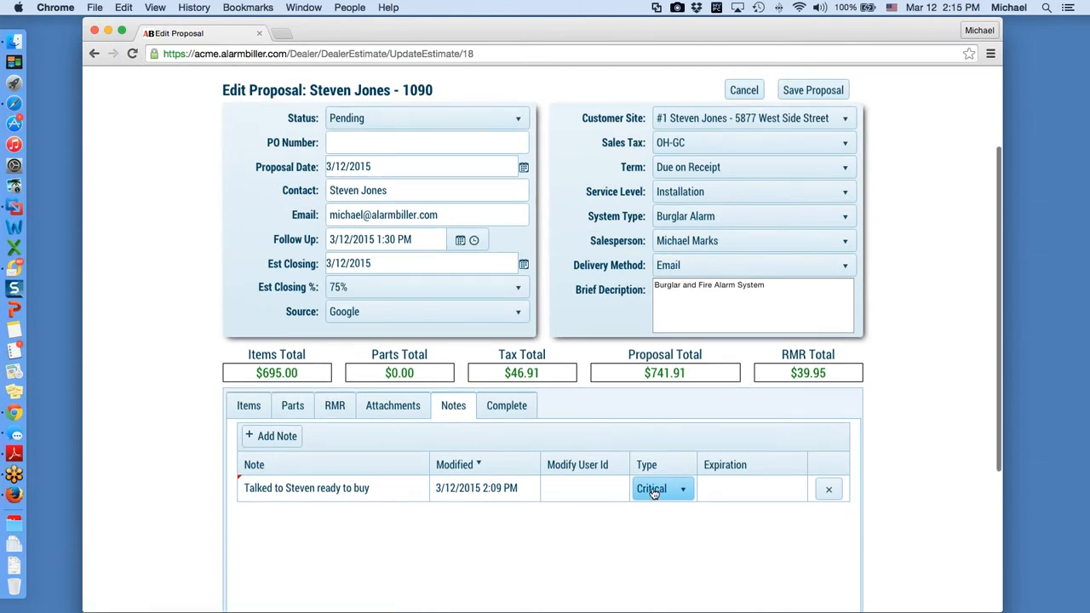
pyautogui.scroll(5, 654, 494)
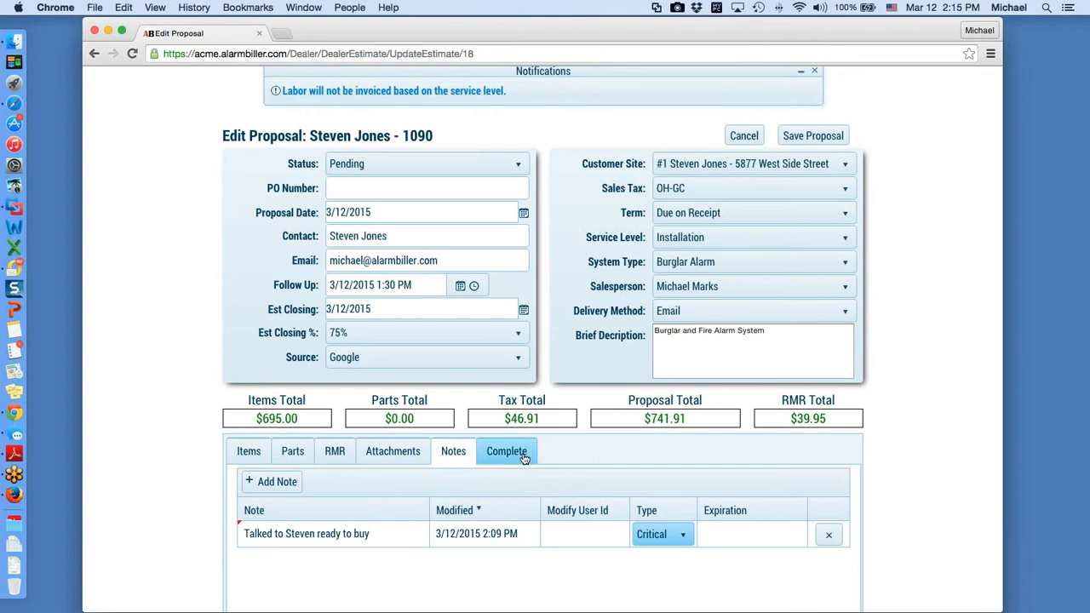
# Step: Save the proposal, then check its parts list and recurring RMR charges on the details page
pyautogui.click(815, 137)
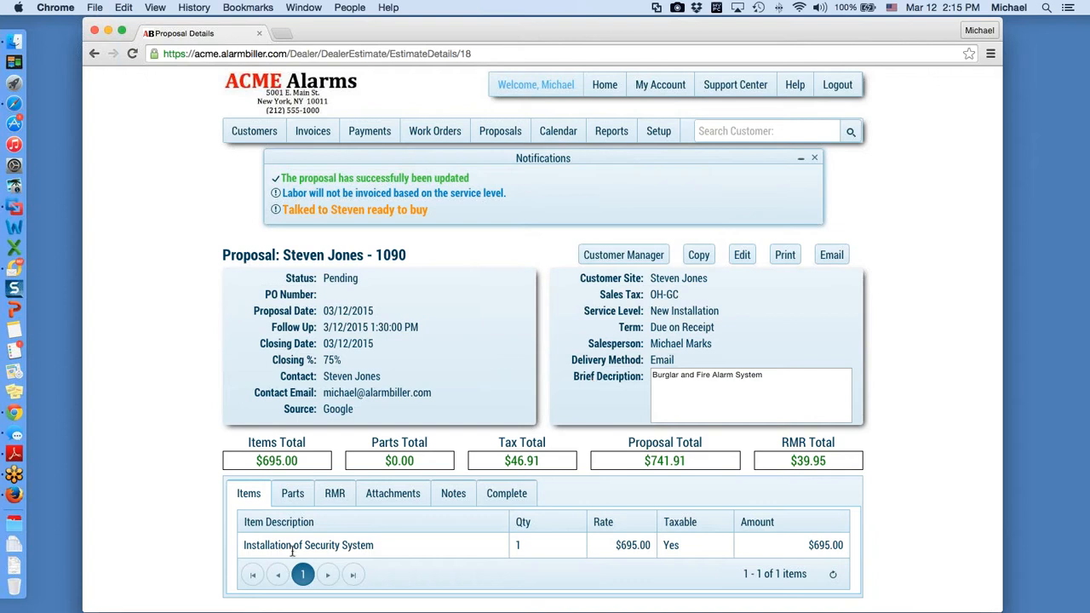
pyautogui.click(300, 494)
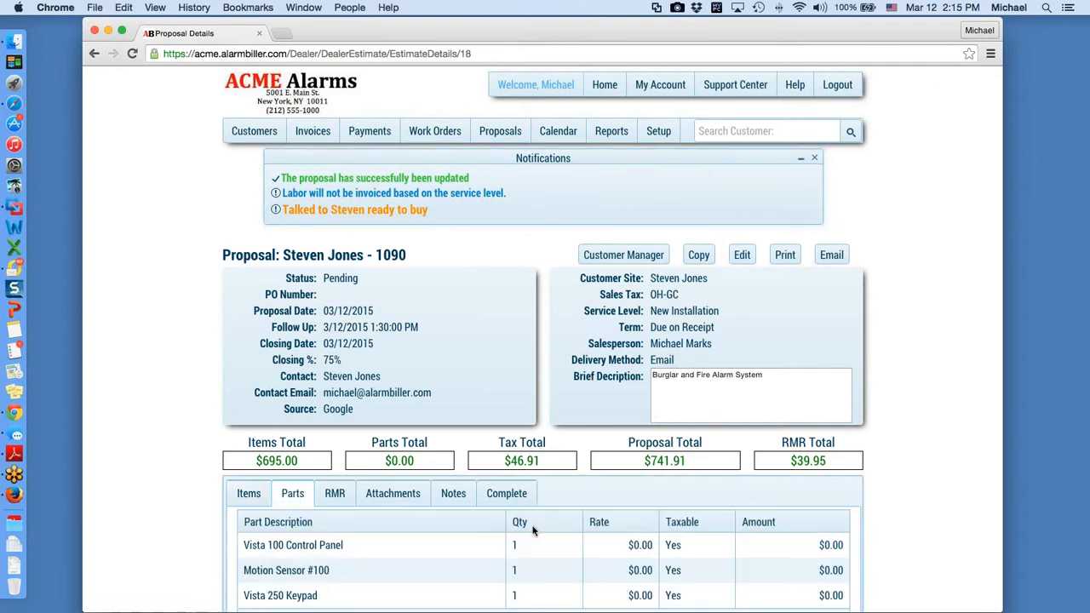
pyautogui.scroll(-1, 544, 532)
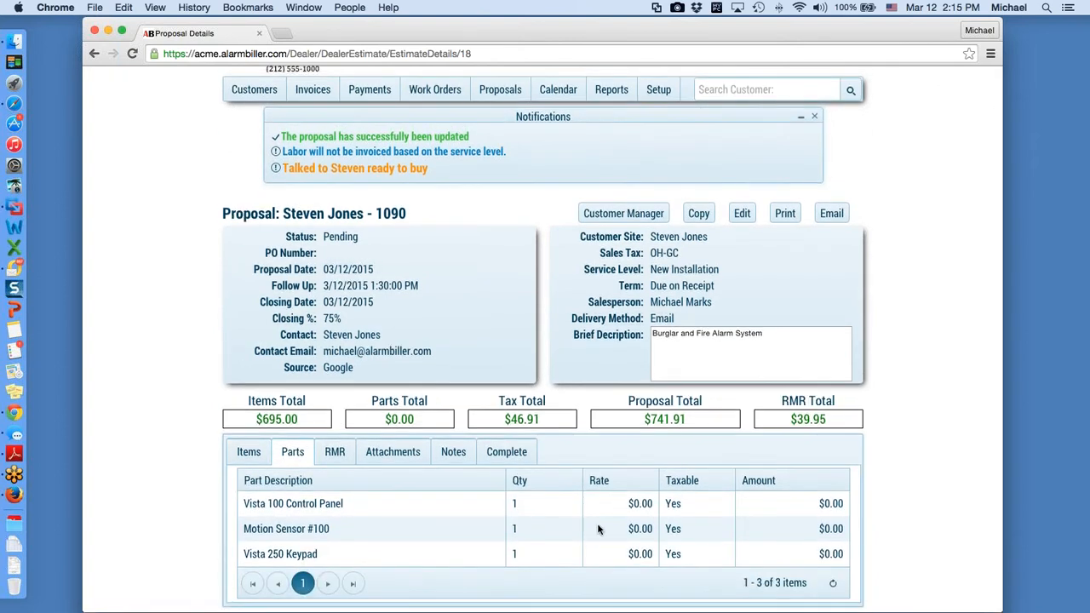
pyautogui.click(342, 454)
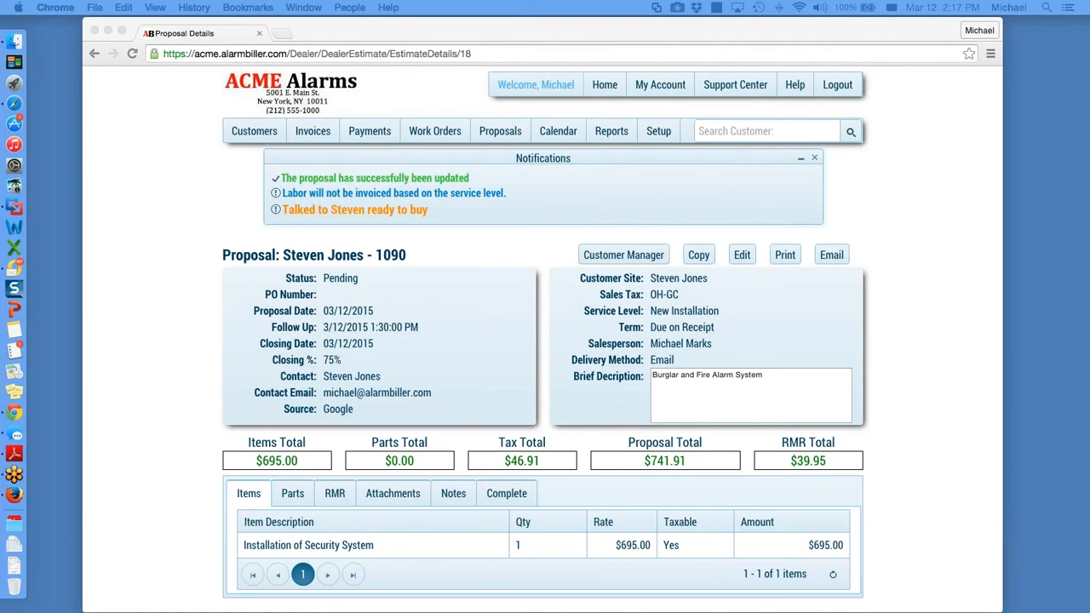
# Step: Open Proposal_18_3-12-2015.pdf from the ACME Alarms email in Adobe Reader and position its window
pyautogui.moveTo(1089, 147); pyautogui.dragTo(334, 74)
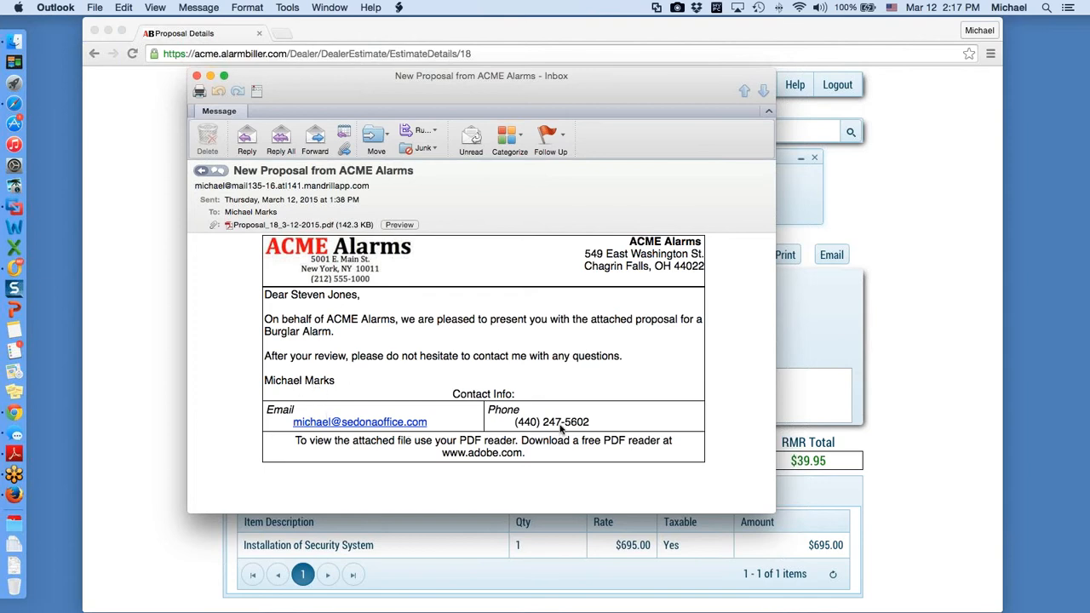
pyautogui.click(299, 227)
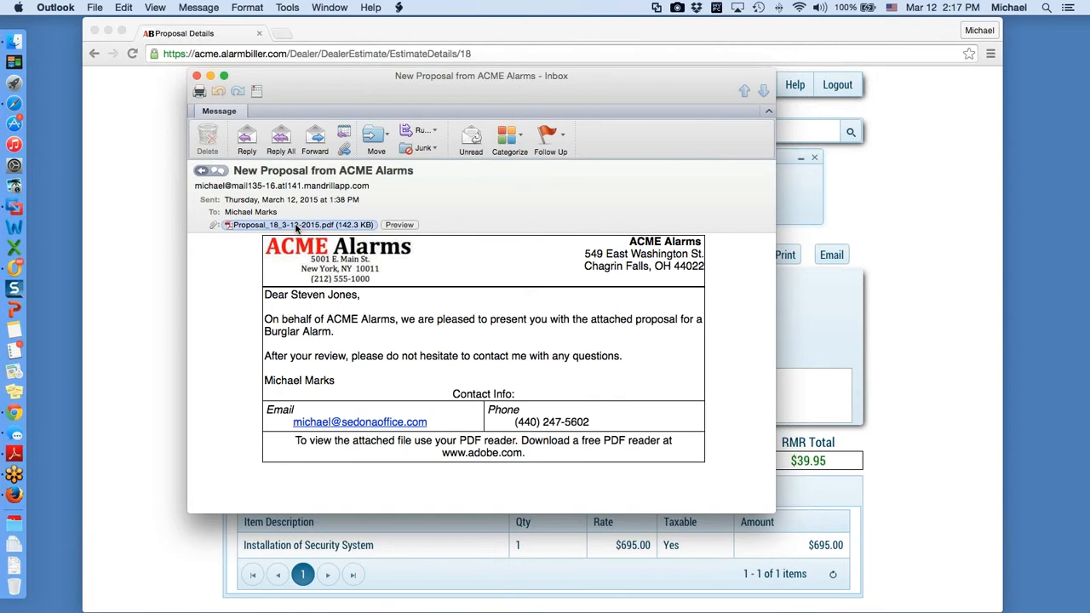
pyautogui.click(548, 230)
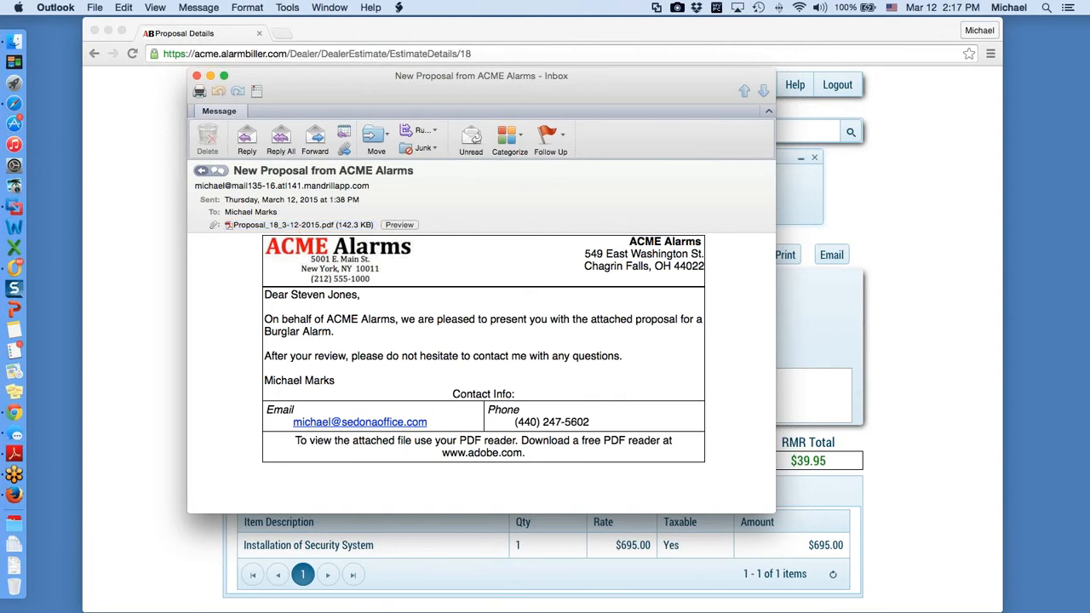
pyautogui.moveTo(1089, 75); pyautogui.dragTo(549, 77)
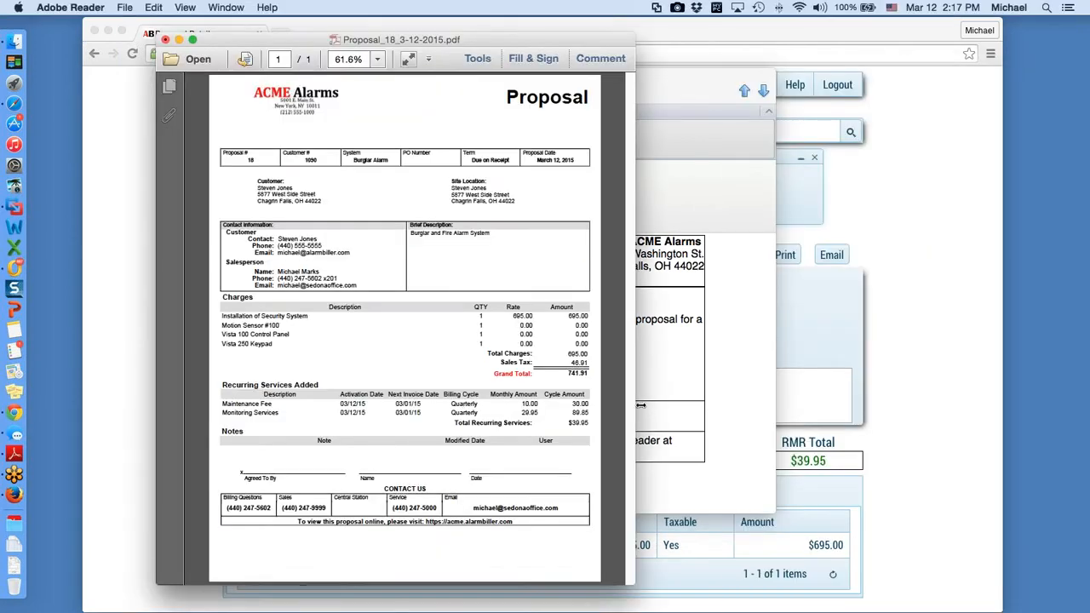
# Step: Widen Adobe Reader to show the full proposal page, then bring the ACME Alarms login page into view
pyautogui.moveTo(646, 405); pyautogui.dragTo(753, 404)
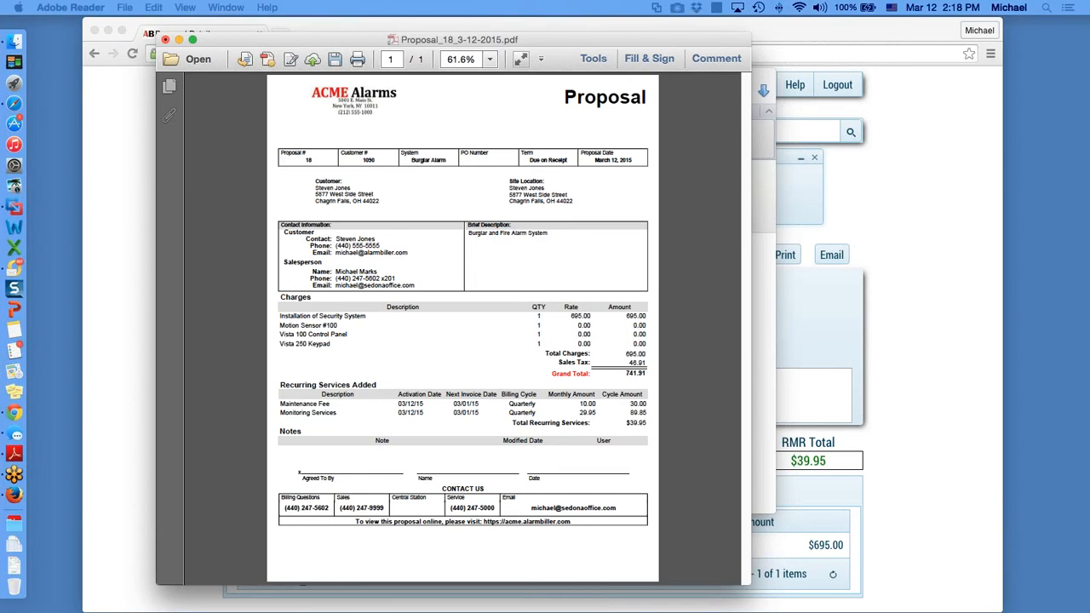
pyautogui.moveTo(754, 189); pyautogui.dragTo(255, 29)
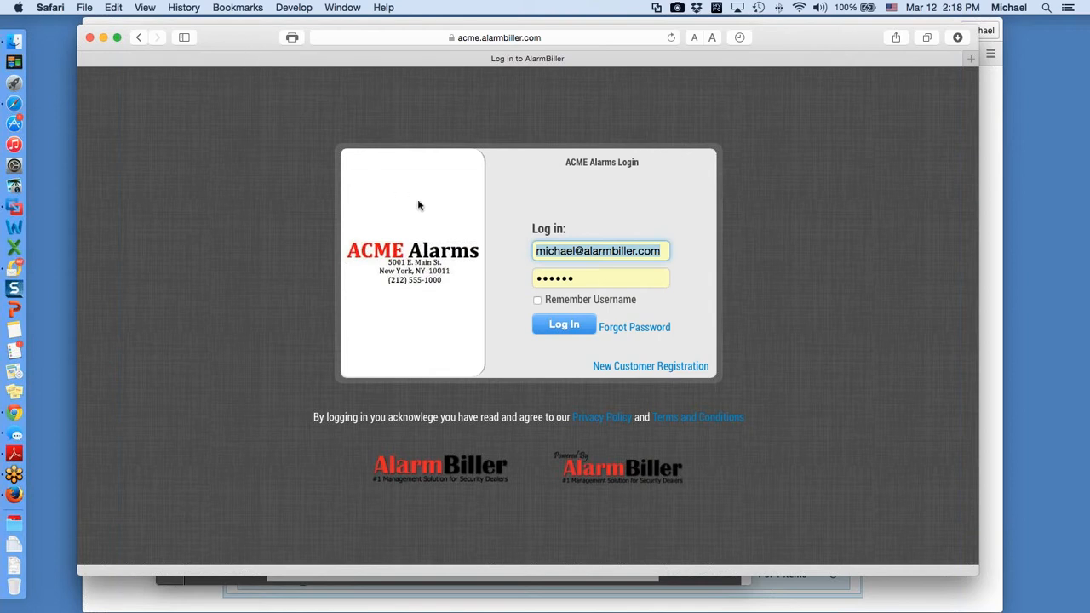
# Step: Log in to the customer portal and list the customer's proposals, showing one Pending $741.91 proposal
pyautogui.click(575, 327)
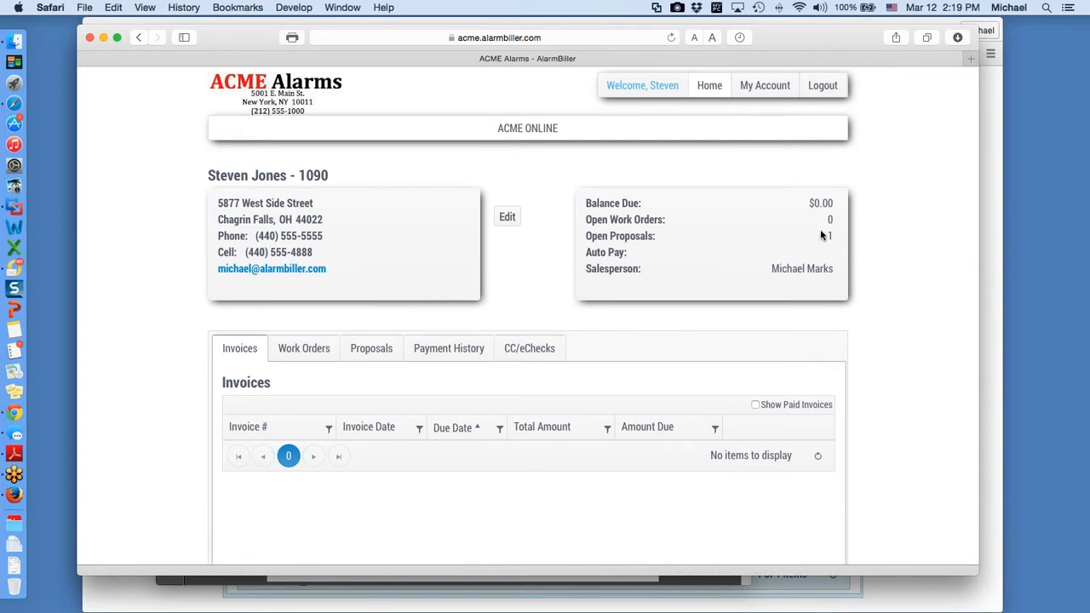
pyautogui.click(380, 349)
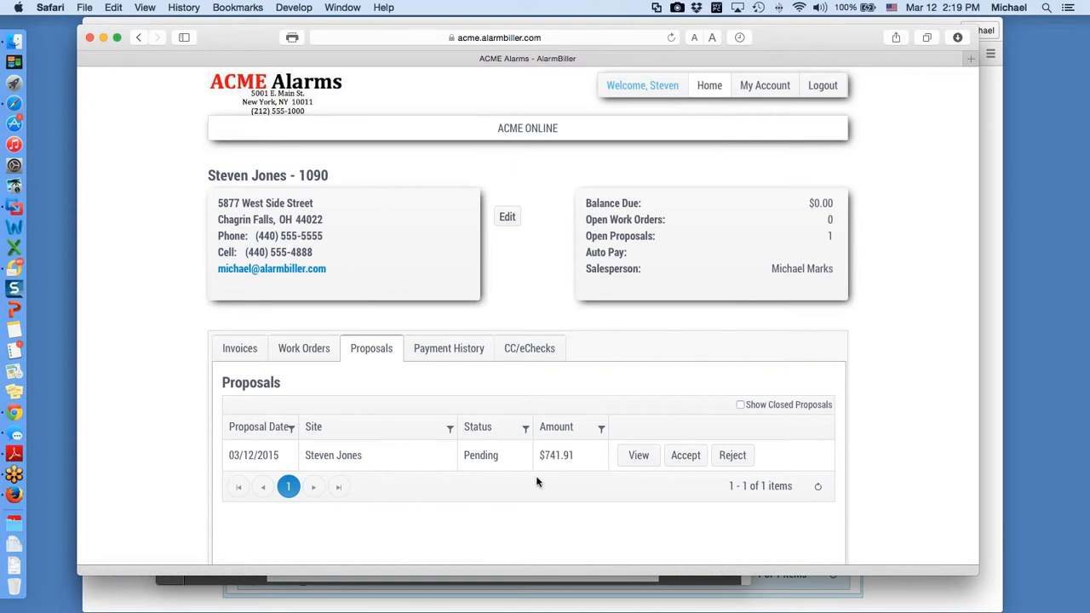
# Step: Open the pending proposal as a PDF and scroll through it to check the Notes
pyautogui.click(639, 455)
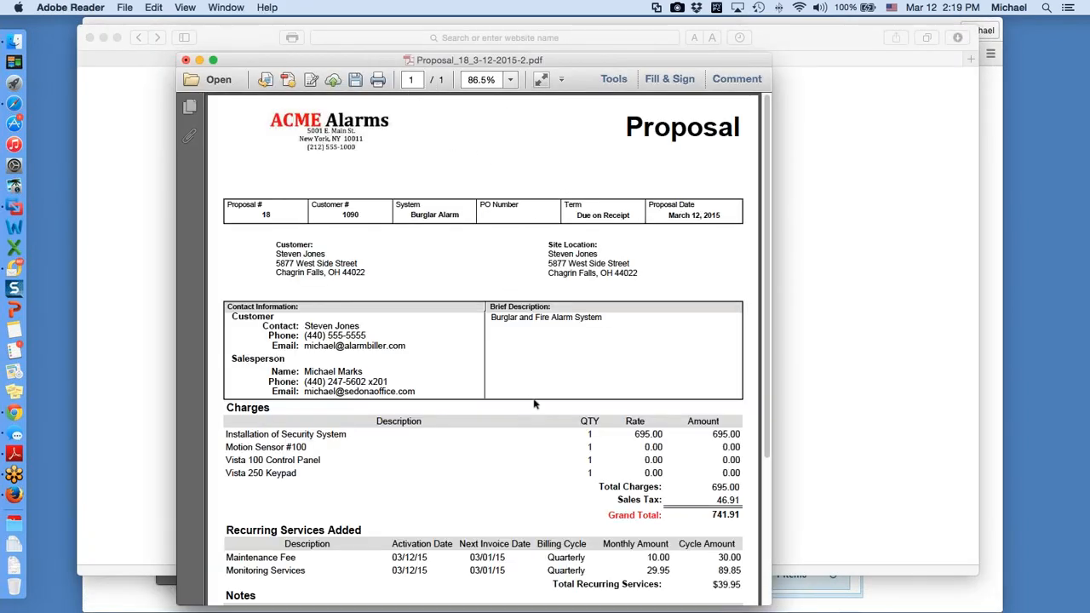
pyautogui.scroll(-5, 487, 244)
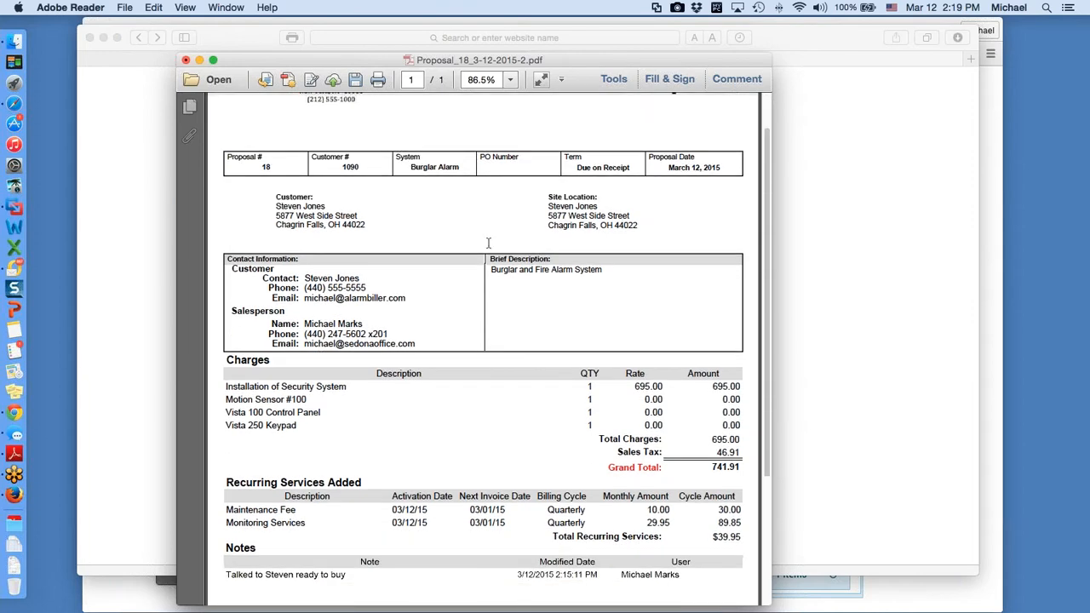
pyautogui.scroll(5, 185, 61)
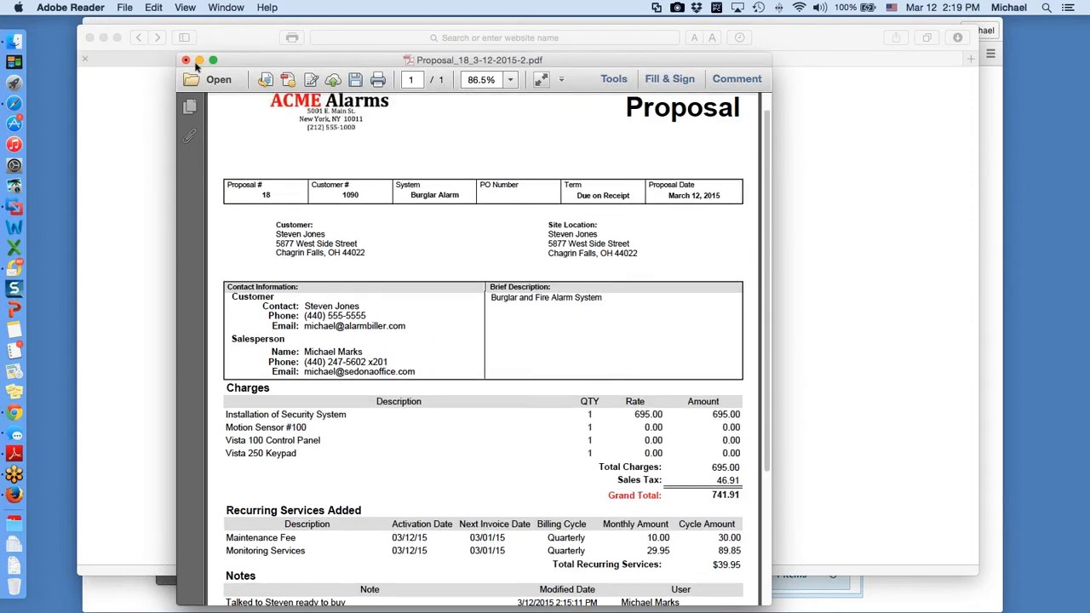
# Step: Close the PDF without saving, minimise Reader and return to the portal's proposal list
pyautogui.click(185, 60)
pyautogui.click(528, 226)
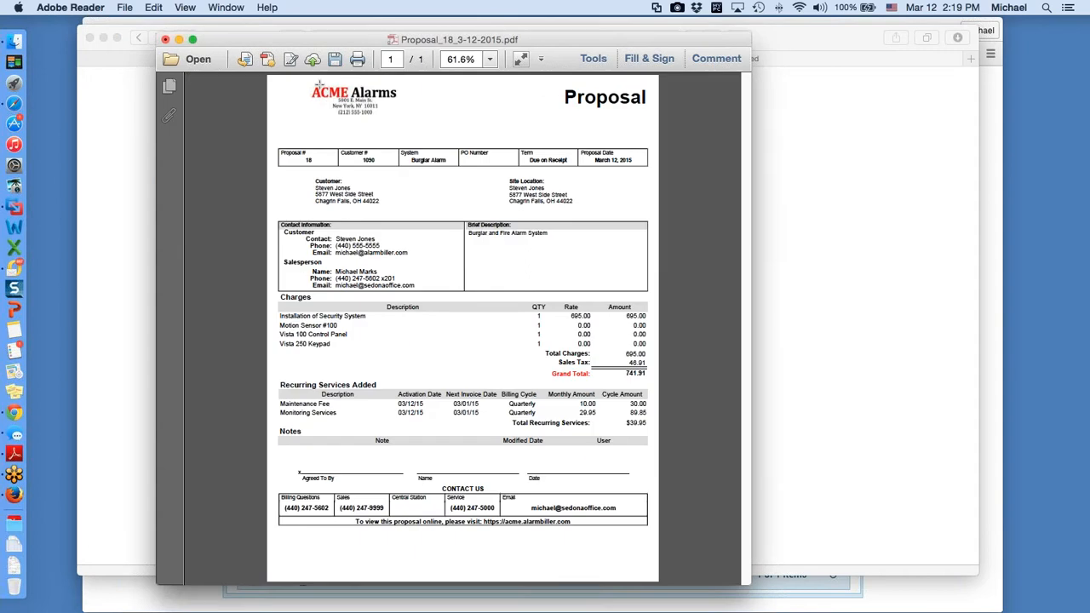
pyautogui.click(179, 40)
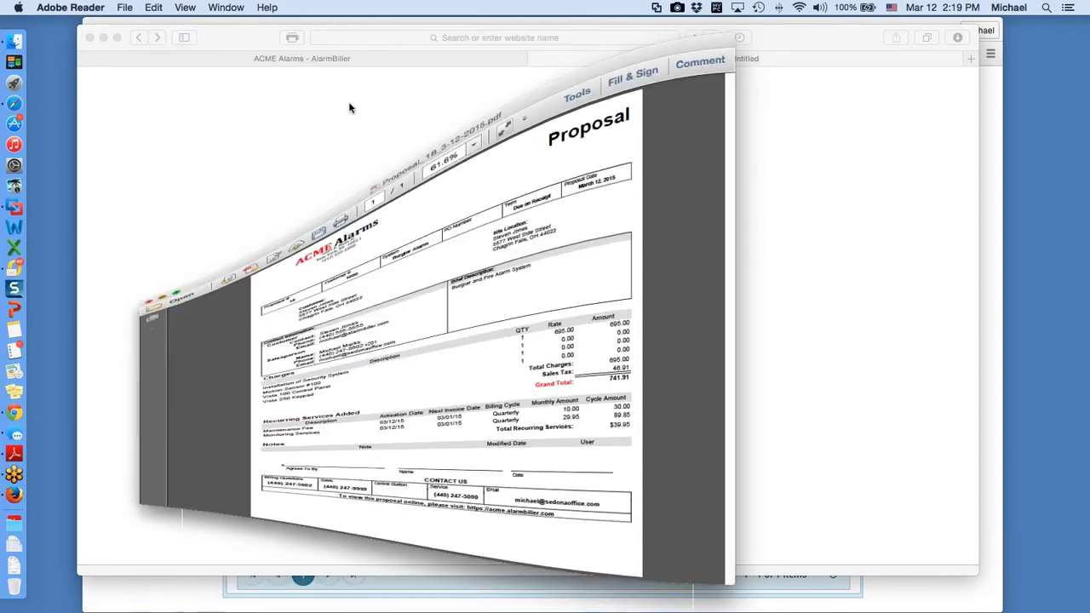
pyautogui.click(324, 59)
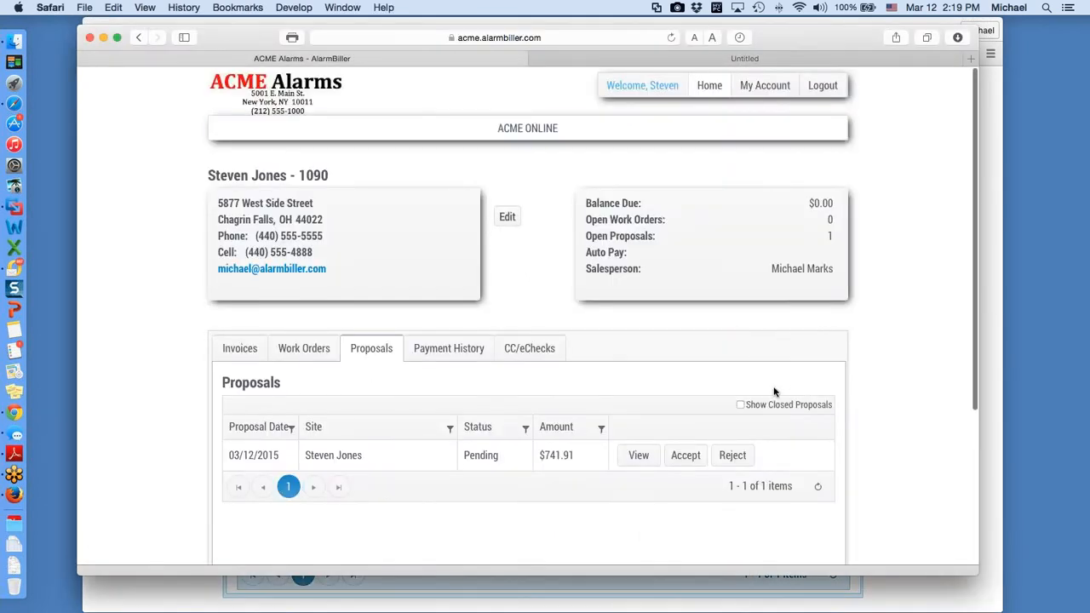
# Step: Start accepting the pending proposal and print the customer's first name in the name field
pyautogui.click(688, 457)
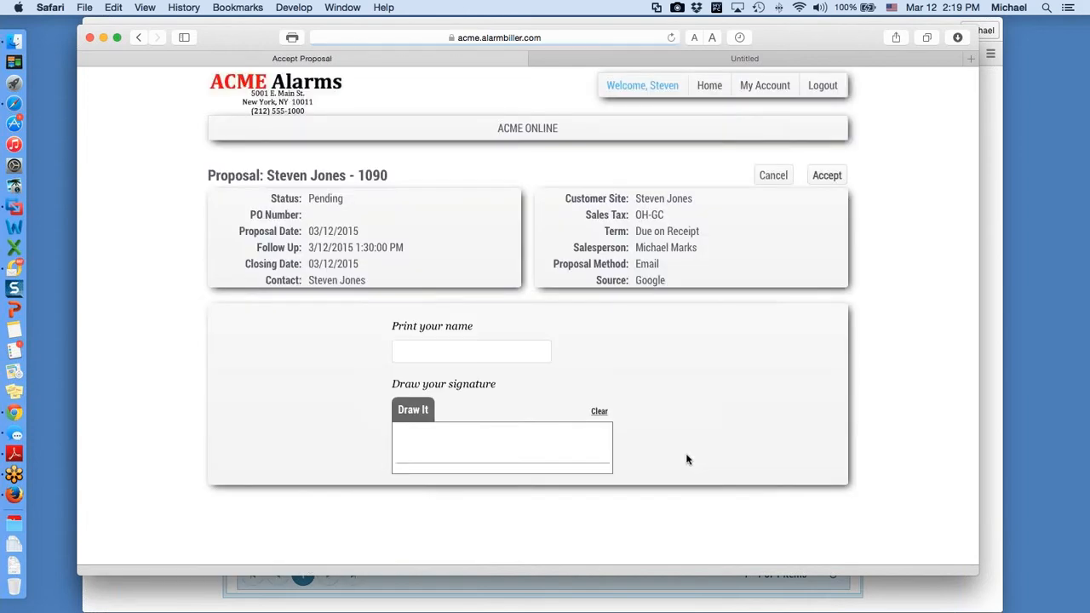
pyautogui.click(444, 351)
pyautogui.write('S')
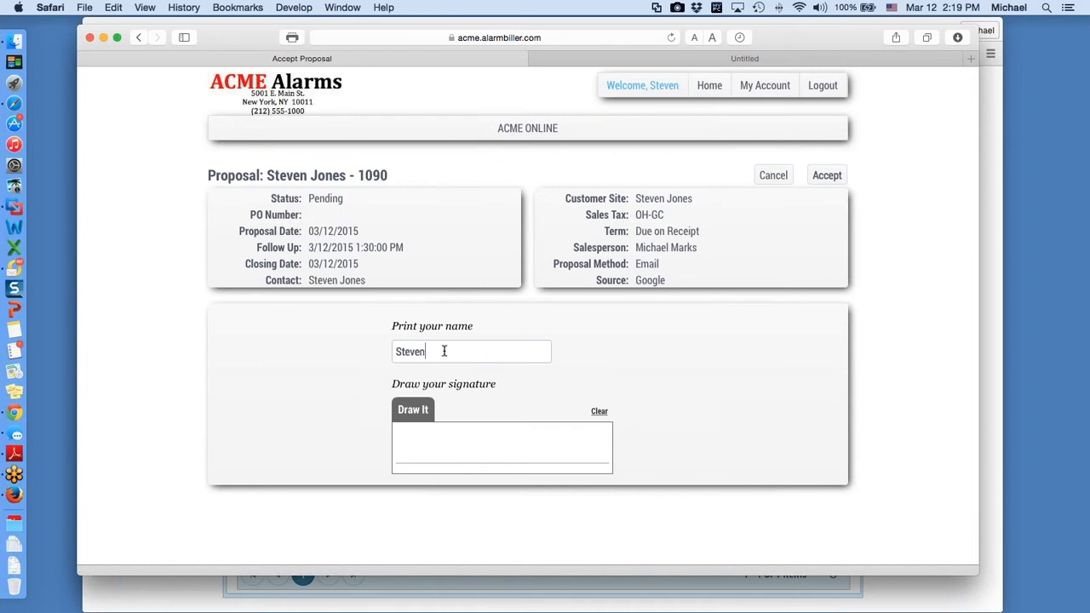
pyautogui.write('teven')
# Step: Draw the customer's signature in the signature box and submit the acceptance
pyautogui.moveTo(422, 426)
pyautogui.mouseDown()
pyautogui.moveTo(394, 440)
pyautogui.moveTo(504, 449)
pyautogui.mouseUp()
pyautogui.click(525, 449)
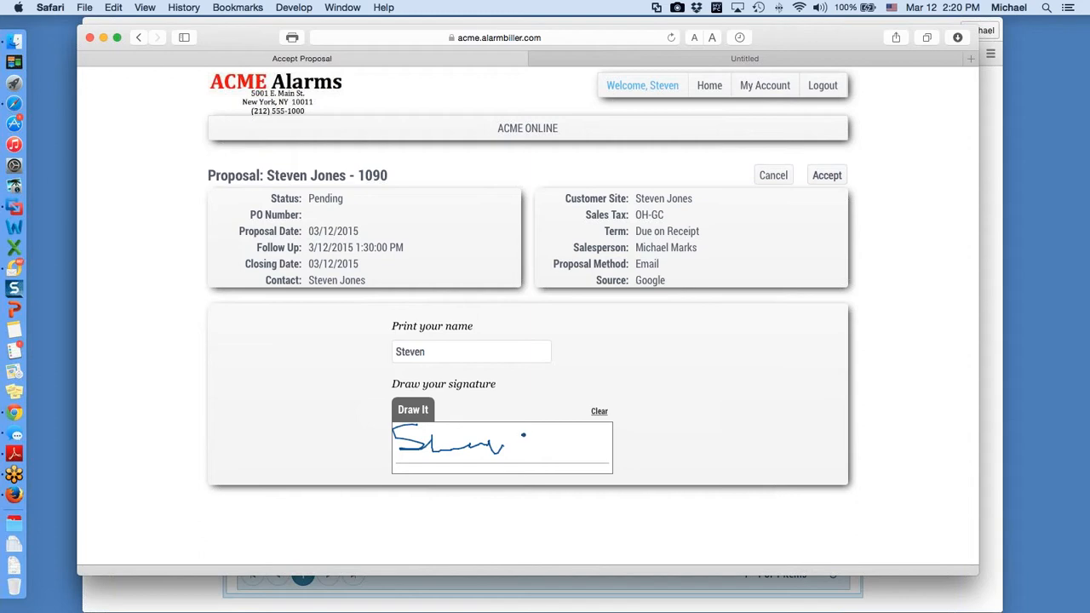
pyautogui.moveTo(535, 434)
pyautogui.mouseDown()
pyautogui.moveTo(524, 449)
pyautogui.moveTo(592, 447)
pyautogui.mouseUp()
pyautogui.click(833, 177)
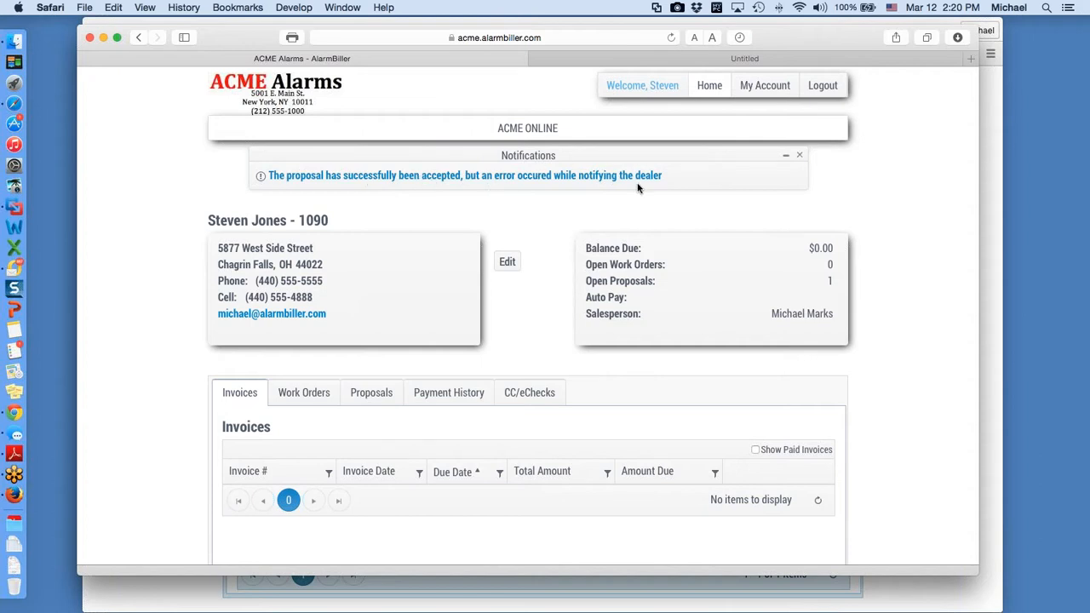
# Step: Close the acceptance Notifications panel and minimise the Safari portal window
pyautogui.click(801, 157)
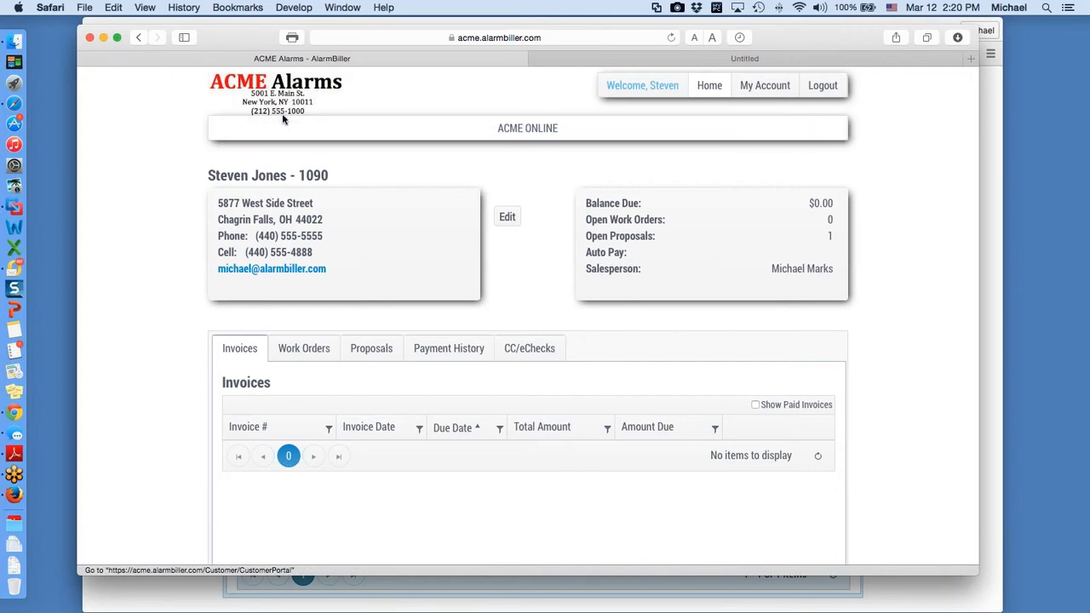
pyautogui.click(103, 38)
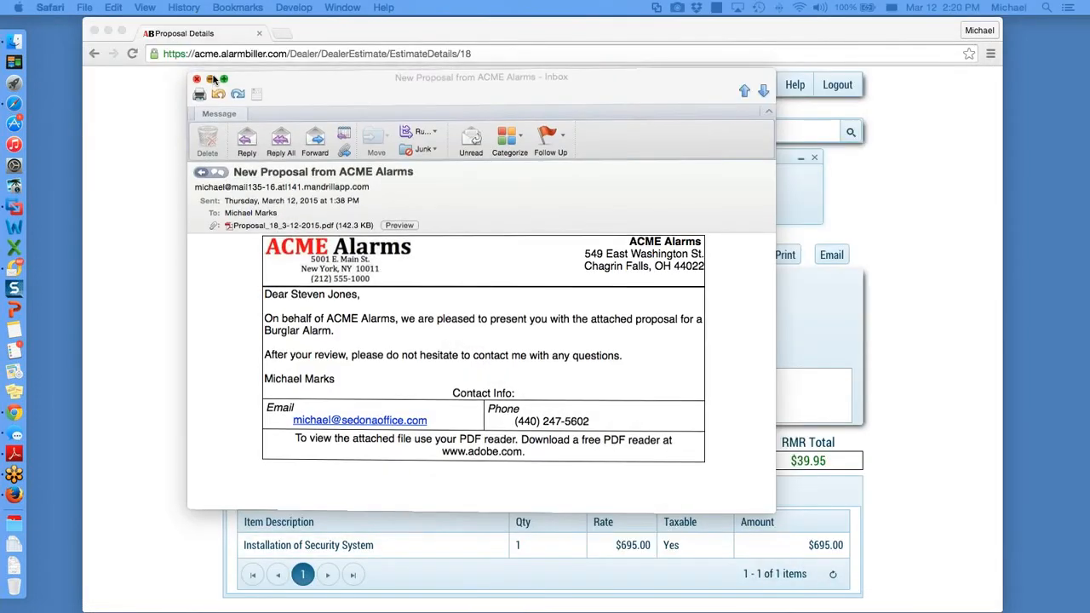
# Step: Close the Outlook email and list Accepted Proposals, showing the $741.91 Burglar Alarm proposal
pyautogui.click(211, 77)
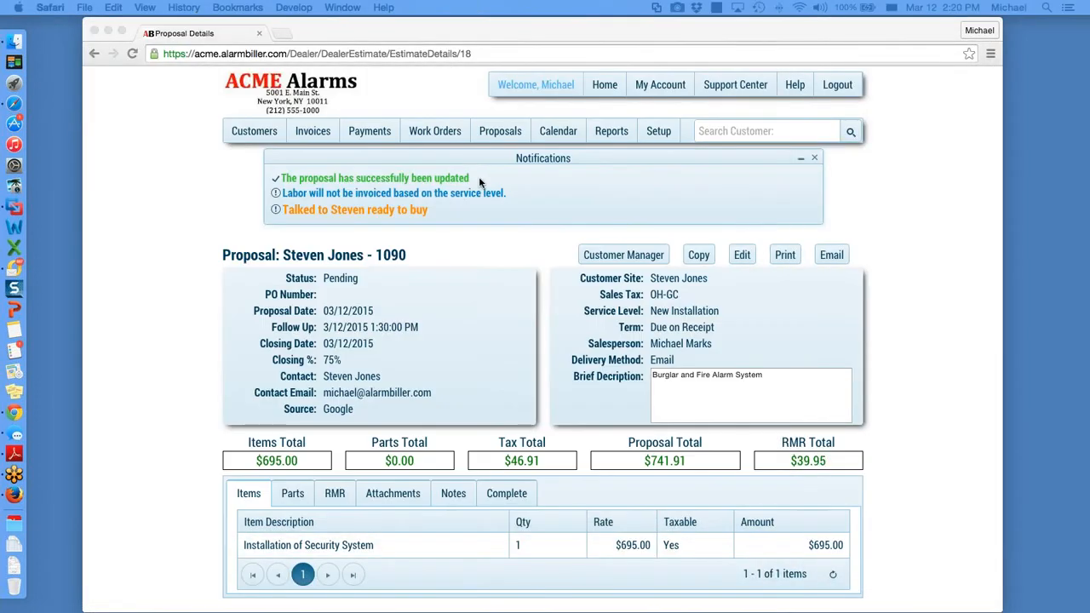
pyautogui.click(507, 134)
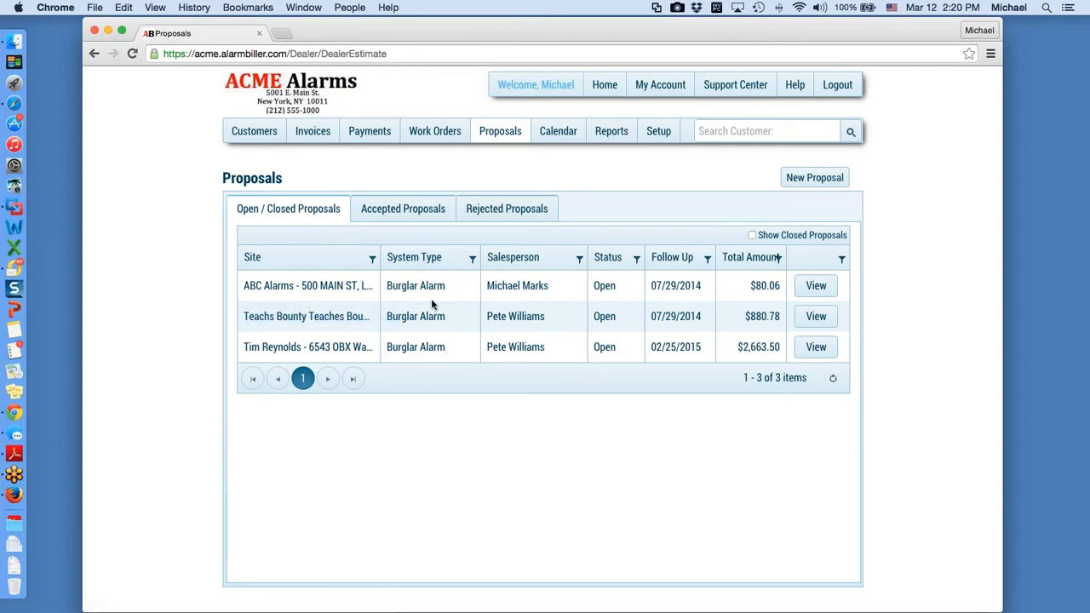
pyautogui.click(420, 219)
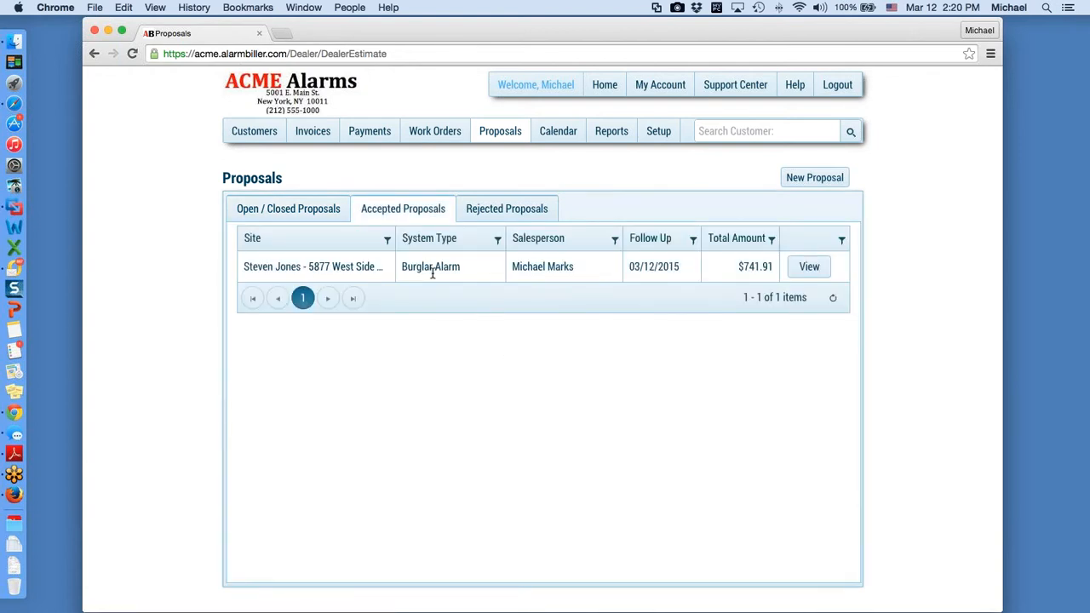
# Step: Open the accepted $741.91 proposal for editing and reach its Complete section's system dropdown
pyautogui.click(811, 268)
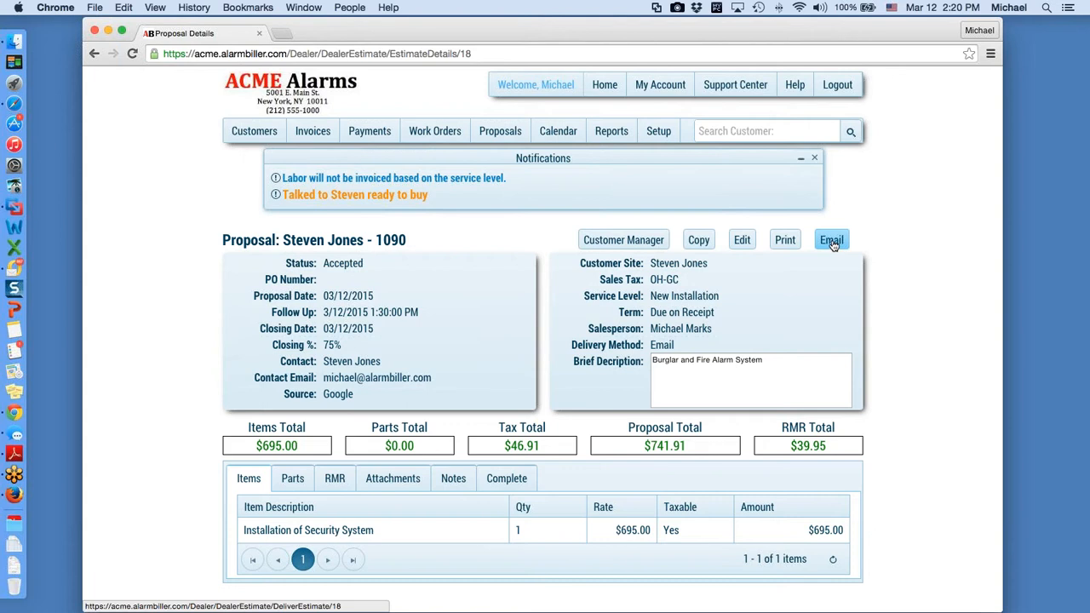
pyautogui.click(742, 241)
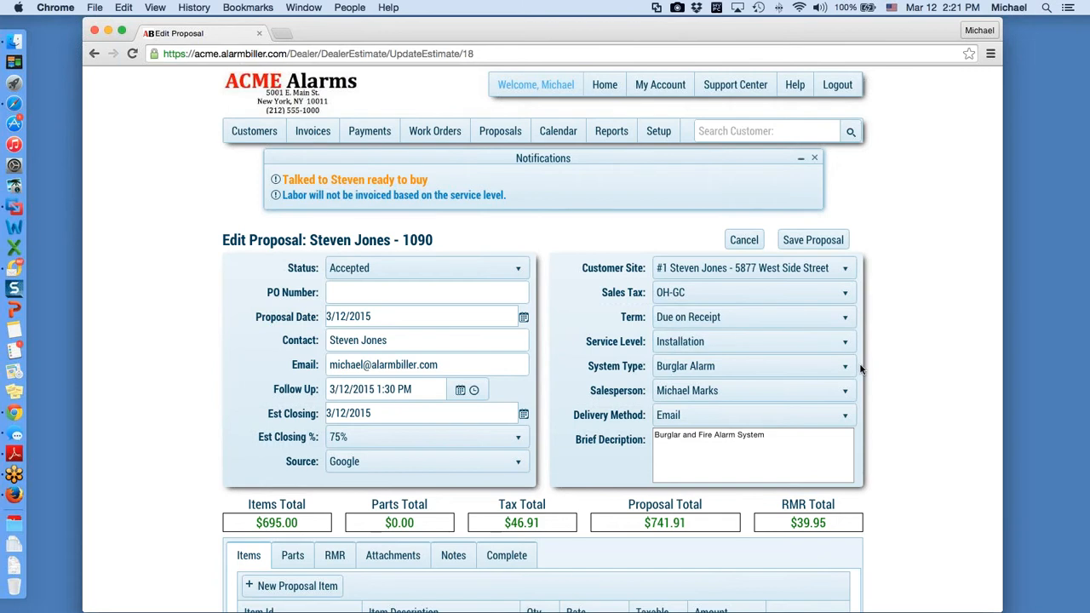
pyautogui.scroll(-5, 514, 382)
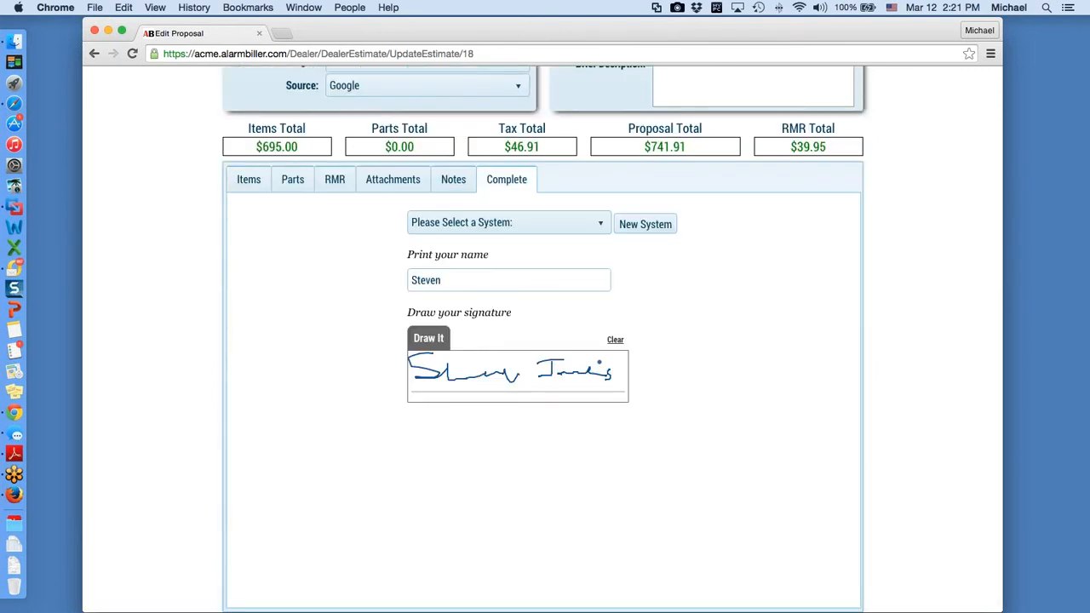
pyautogui.scroll(1, 686, 340)
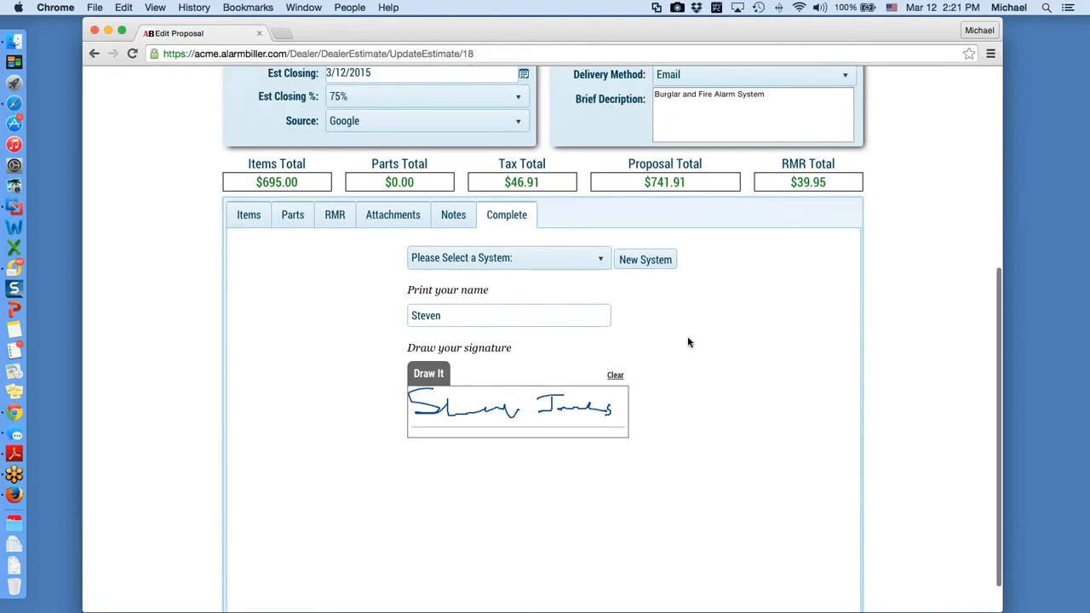
pyautogui.scroll(5, 690, 342)
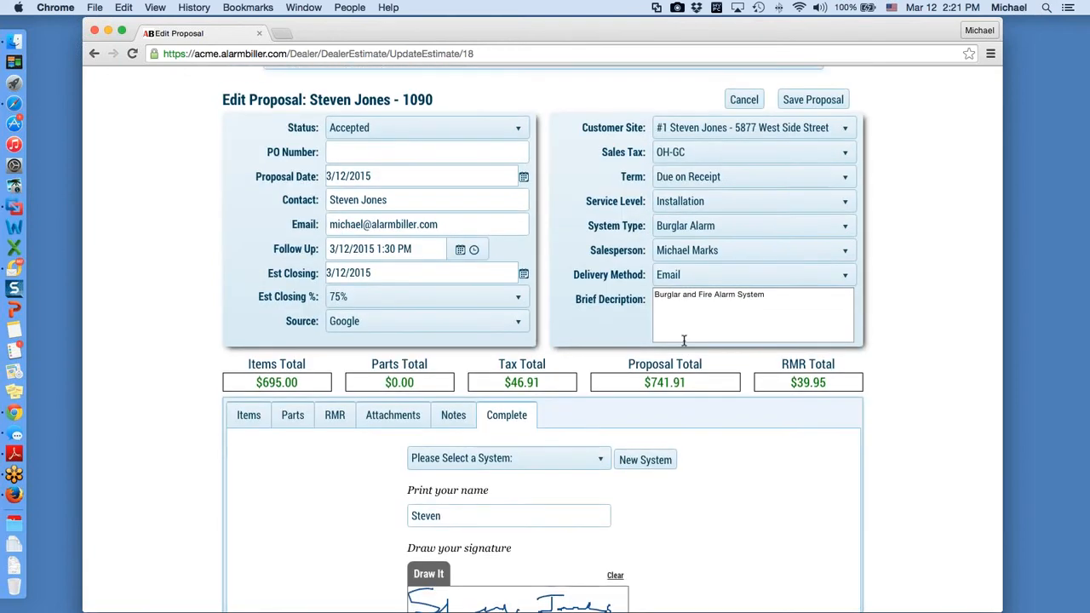
pyautogui.scroll(1, 684, 341)
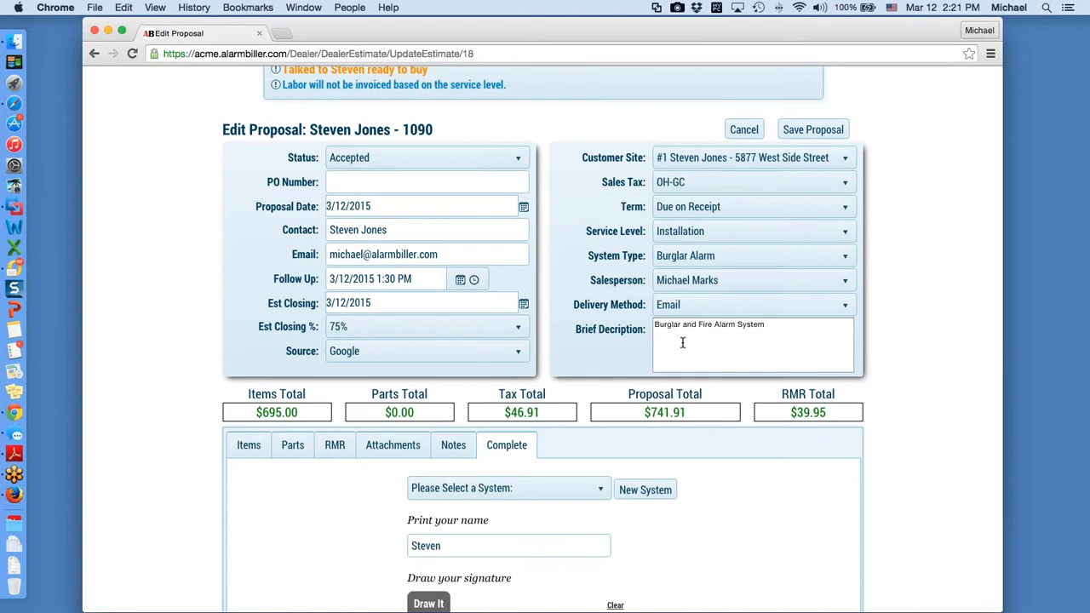
pyautogui.scroll(-3, 682, 342)
pyautogui.click(562, 399)
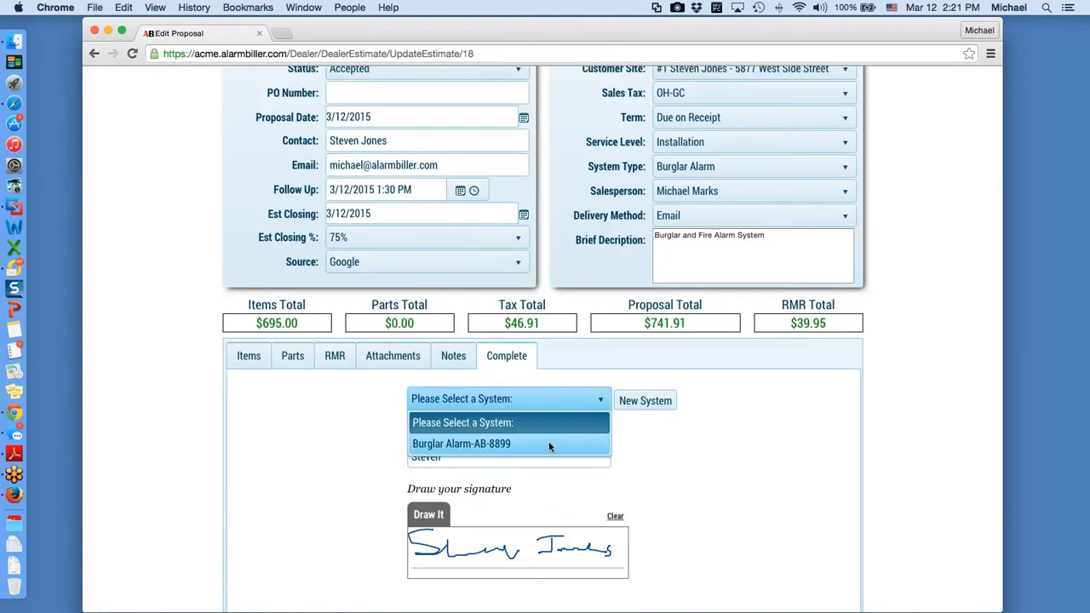
# Step: Start a new system for the customer, then cancel the New System dialog
pyautogui.click(650, 411)
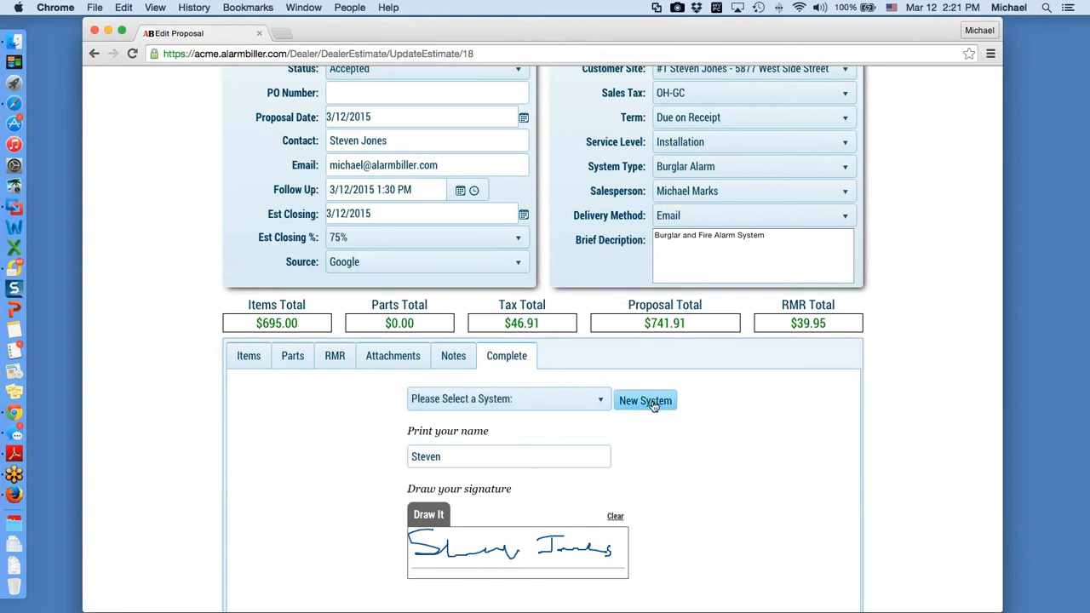
pyautogui.click(649, 402)
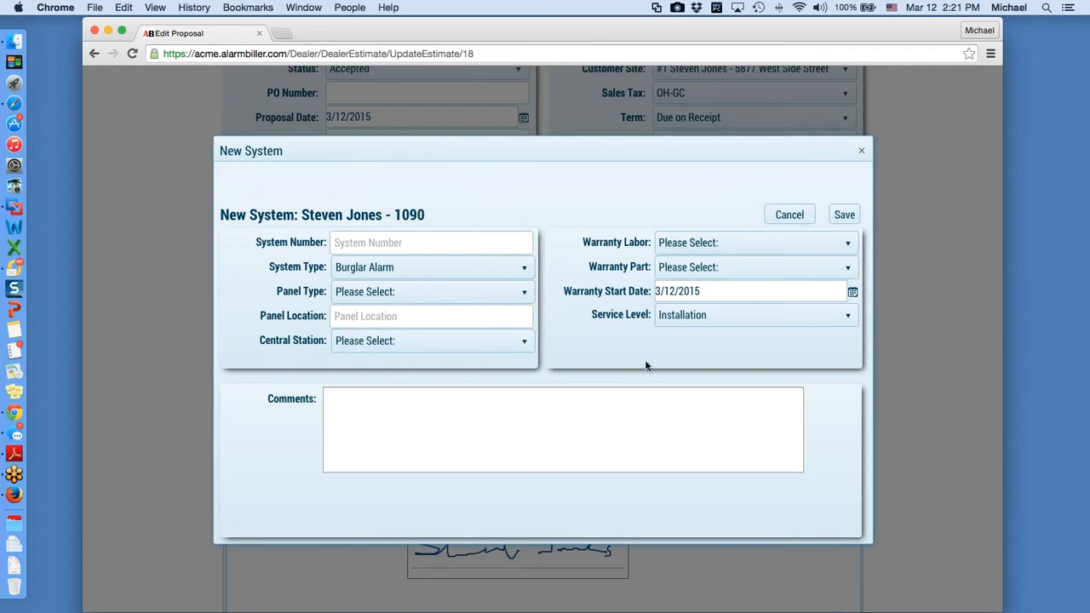
pyautogui.click(801, 219)
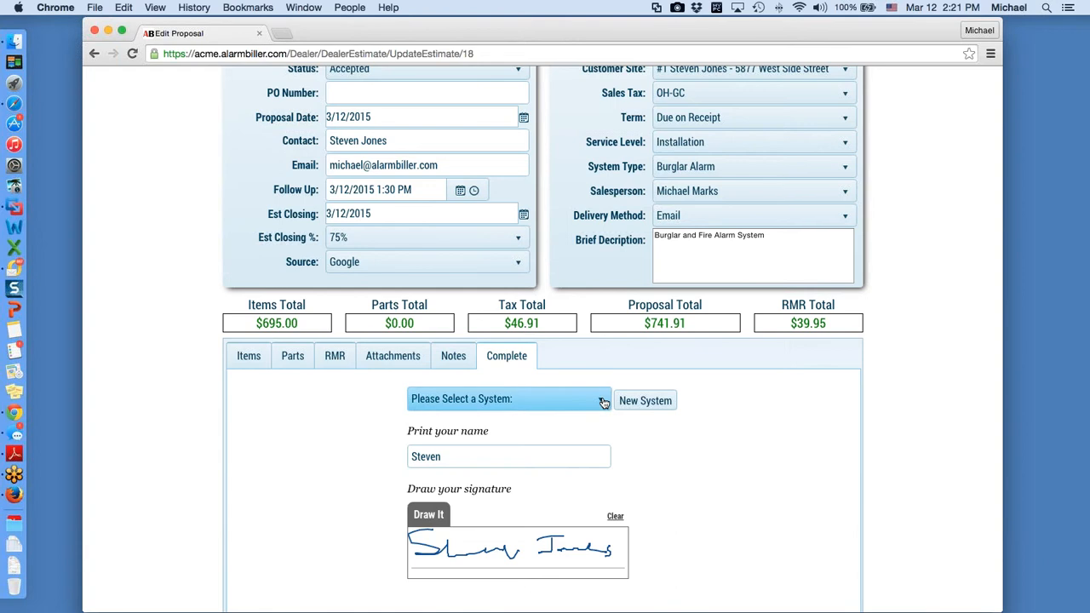
# Step: Choose the existing Burglar Alarm-AB-8899 system from the system dropdown
pyautogui.click(603, 402)
pyautogui.click(507, 444)
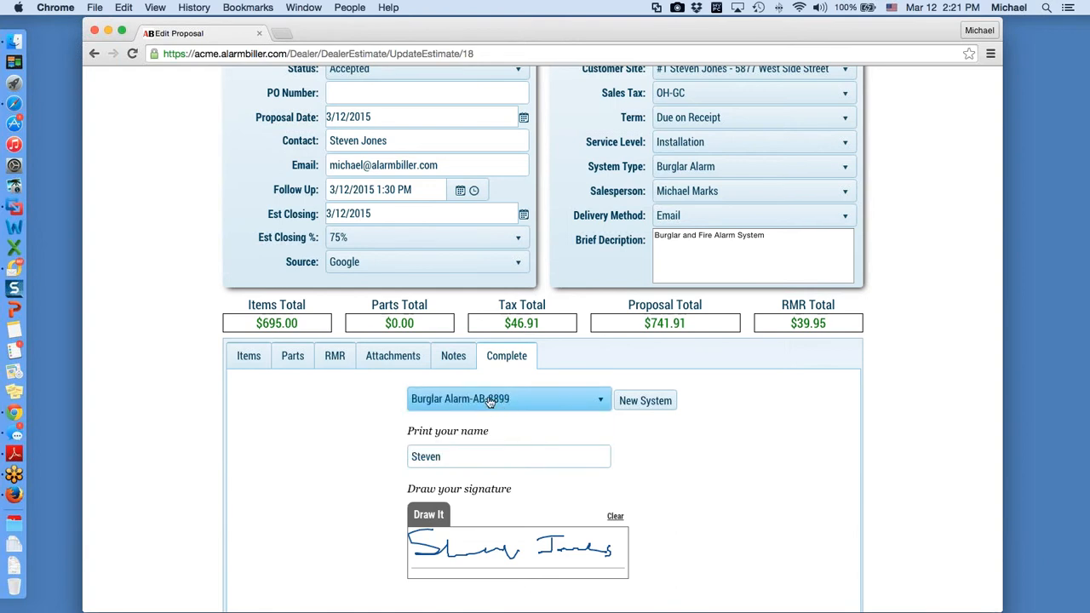
pyautogui.scroll(-1, 704, 473)
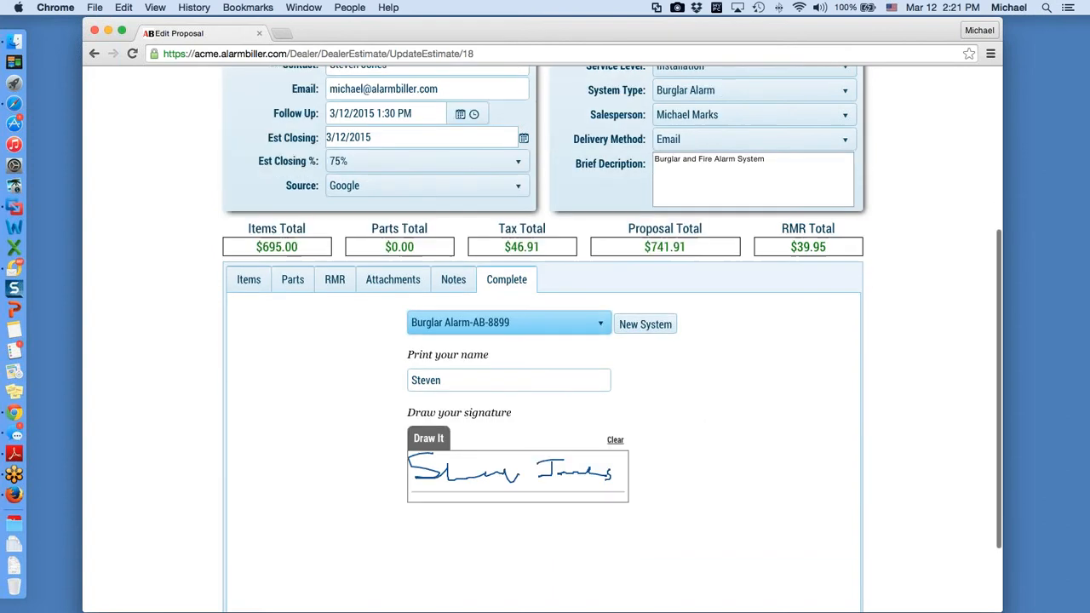
pyautogui.scroll(5, 705, 479)
# Step: Set the proposal Status dropdown to Sold and scroll down to the Complete Proposal button
pyautogui.click(422, 267)
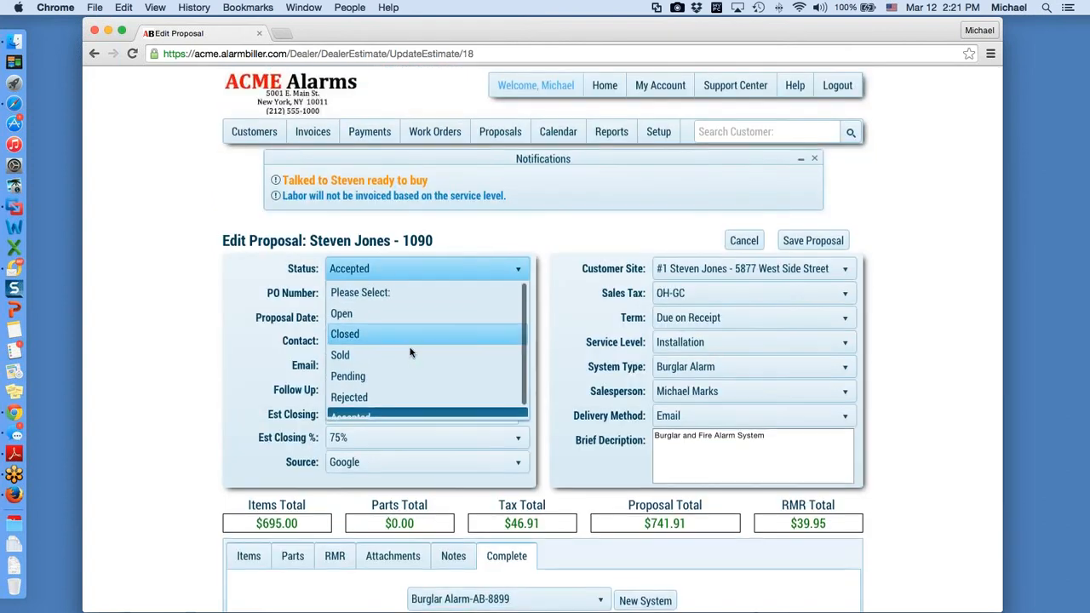
pyautogui.click(417, 349)
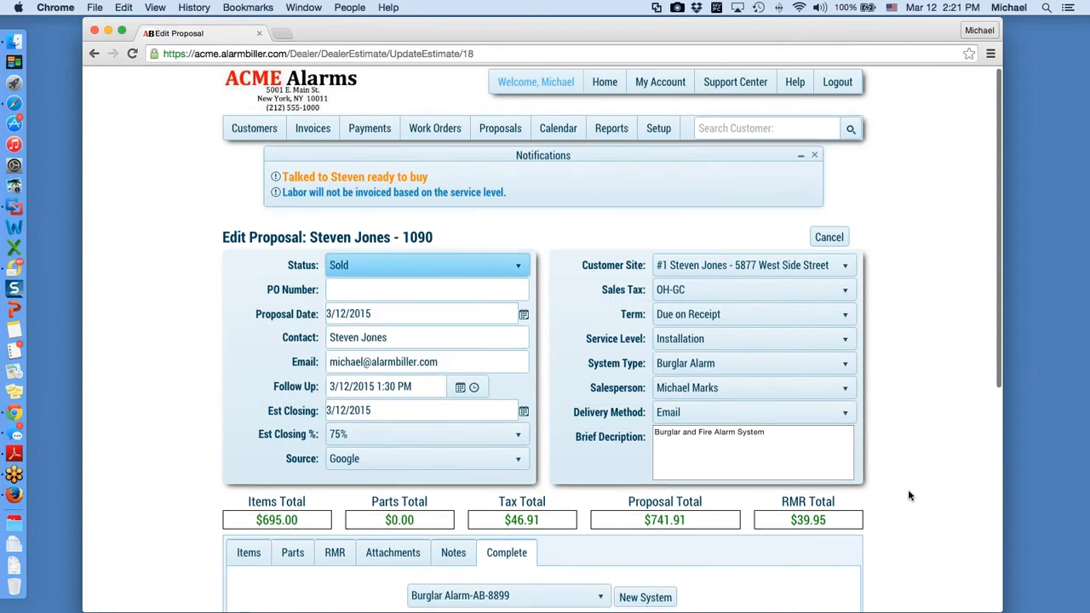
pyautogui.scroll(-3, 899, 490)
pyautogui.scroll(-4, 786, 468)
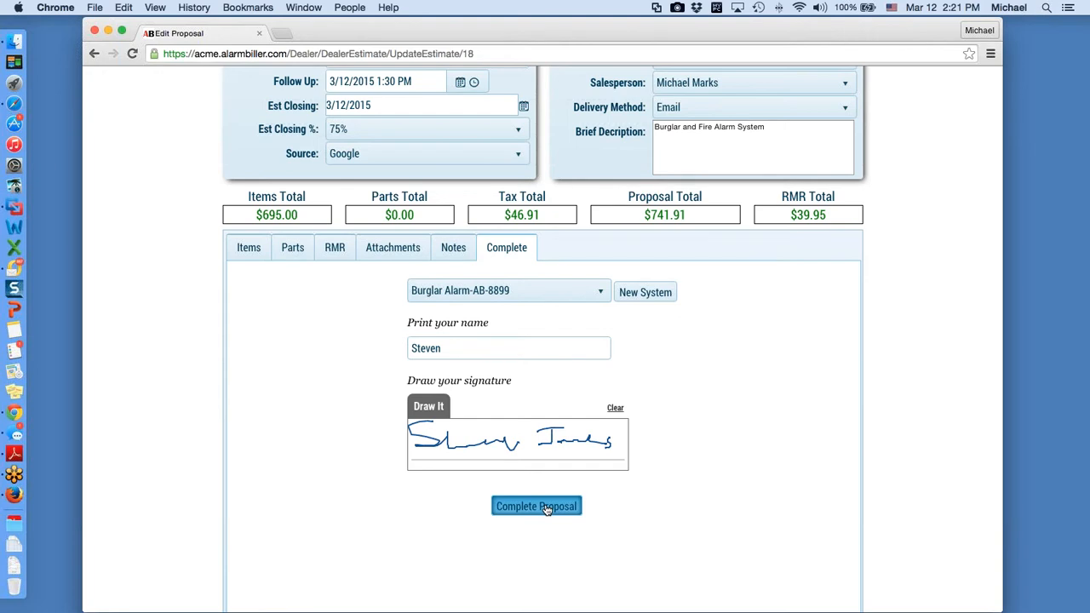
# Step: Complete the proposal, giving its work order status New and type Burglar Alarm Installation
pyautogui.click(546, 508)
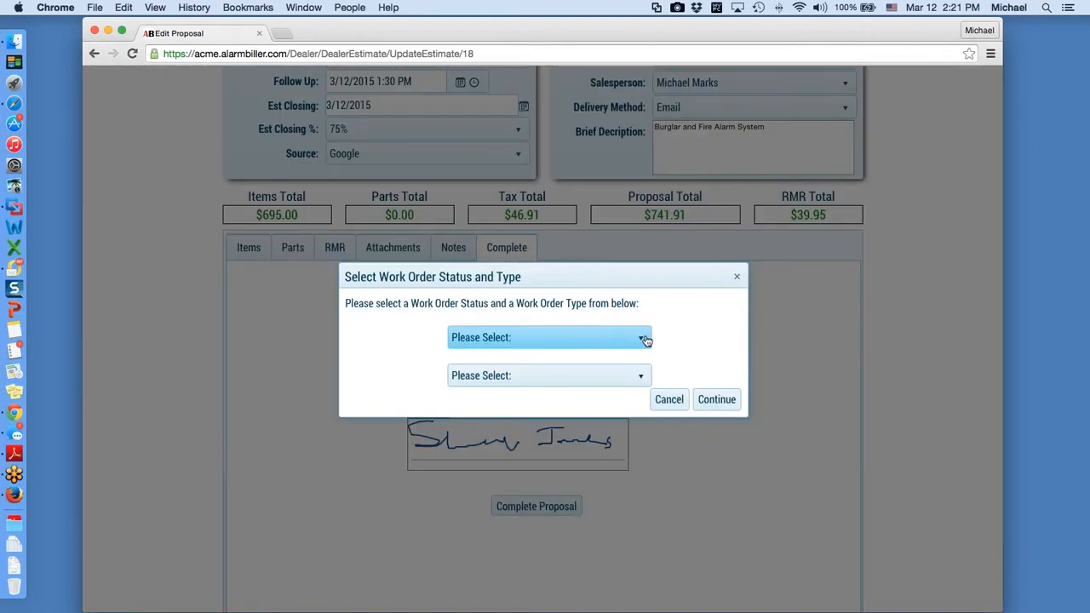
pyautogui.click(646, 340)
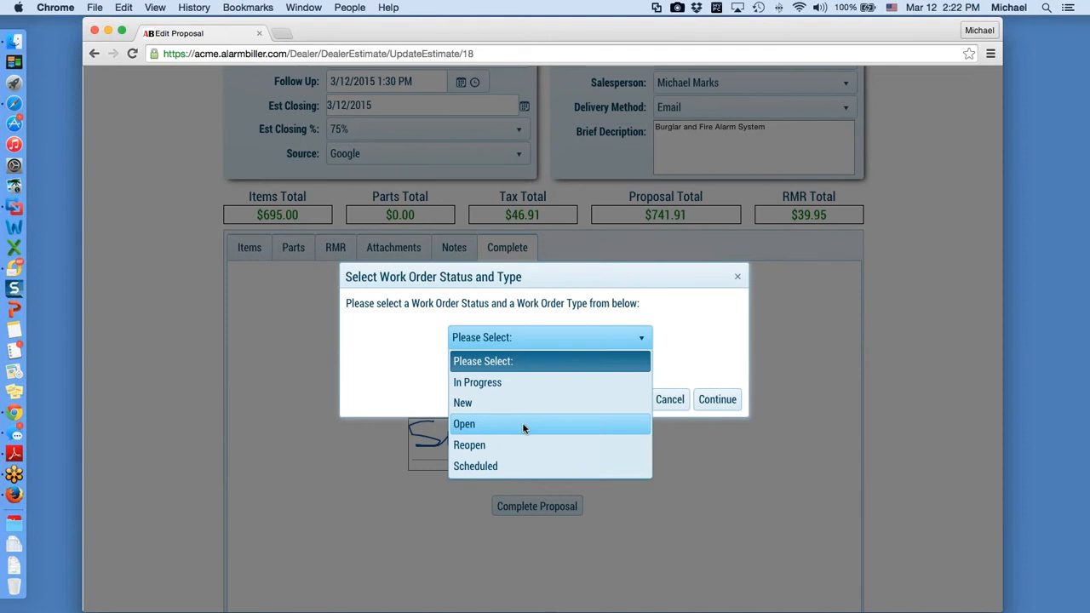
pyautogui.click(630, 359)
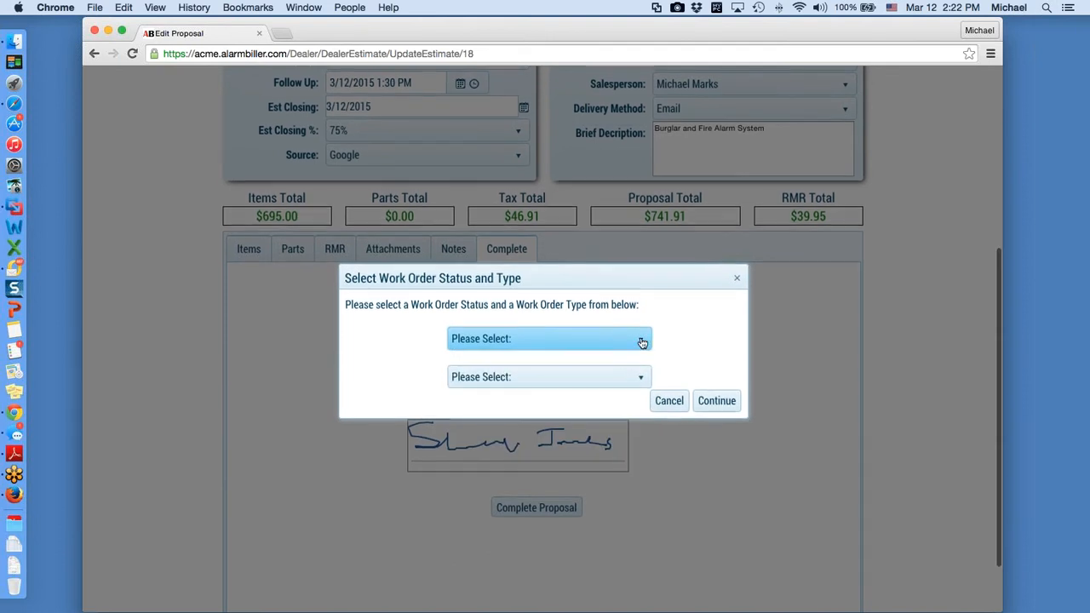
pyautogui.click(641, 345)
pyautogui.click(640, 347)
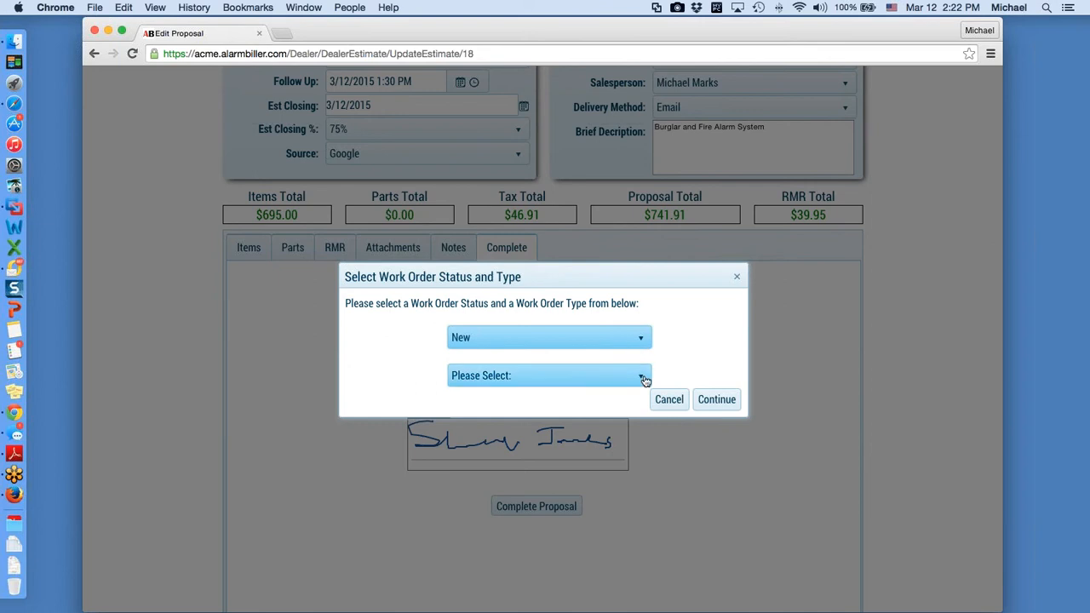
pyautogui.click(643, 379)
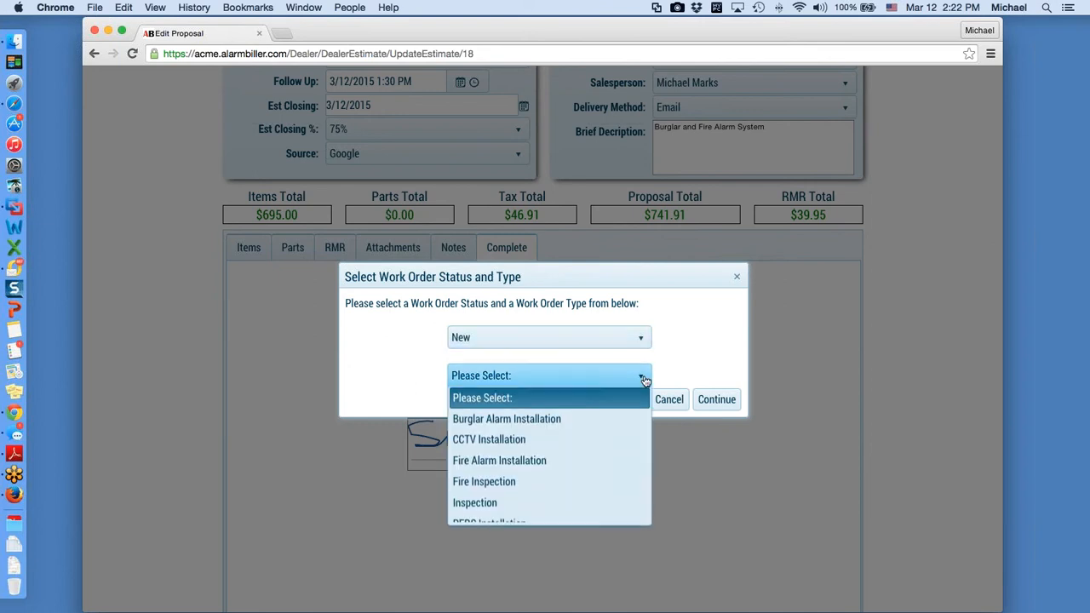
pyautogui.click(571, 423)
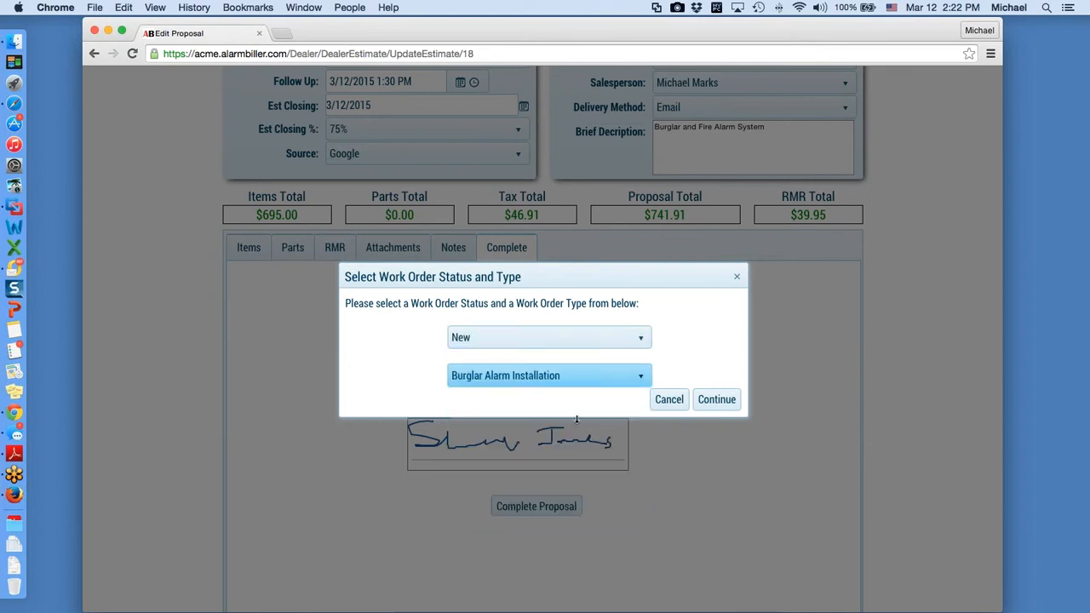
pyautogui.click(717, 402)
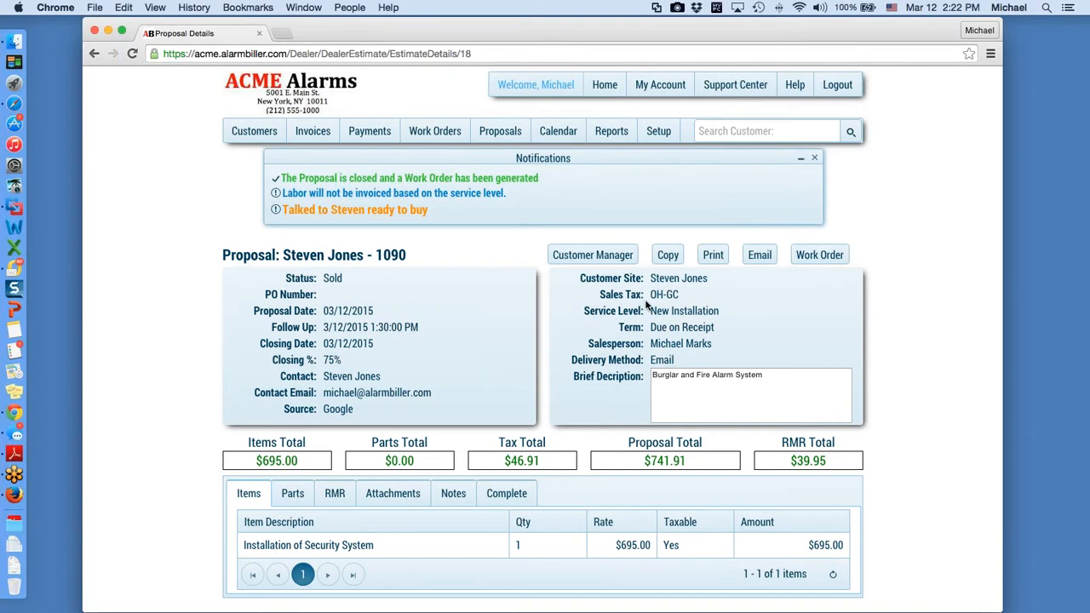
# Step: Open the generated Burglar Alarm Installation work order, status New, $741.91 total
pyautogui.click(820, 257)
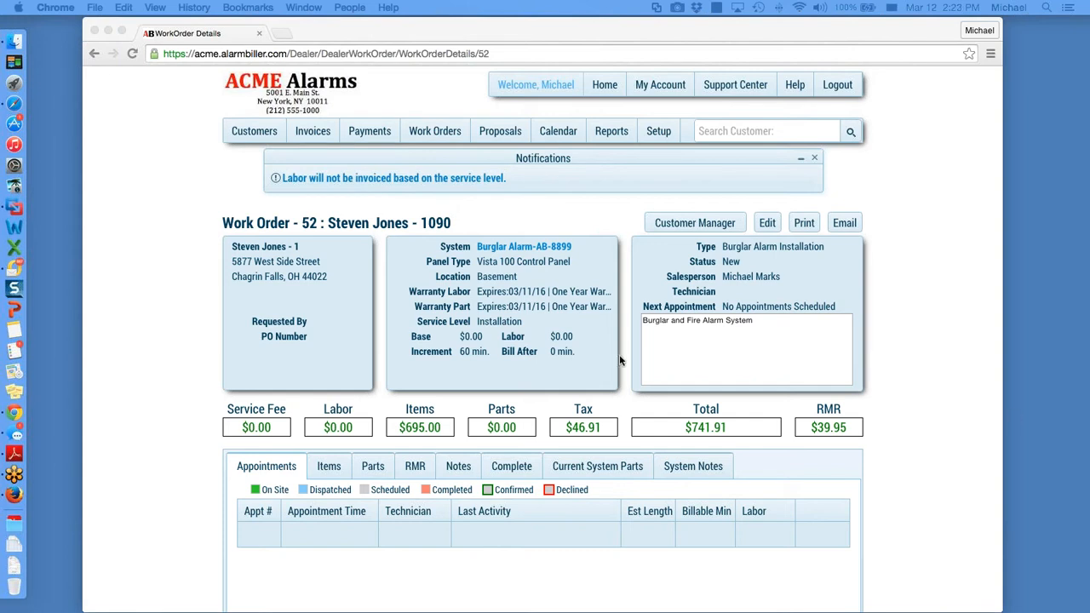
# Step: From the customer's account page, include closed proposals and open the sold $741.91 proposal
pyautogui.click(680, 225)
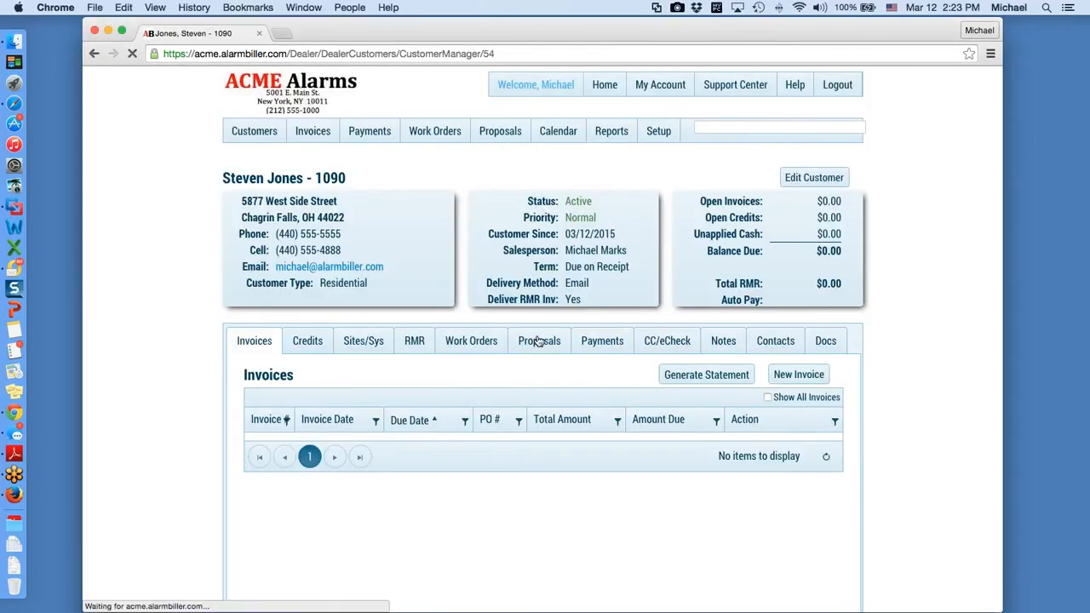
pyautogui.click(538, 343)
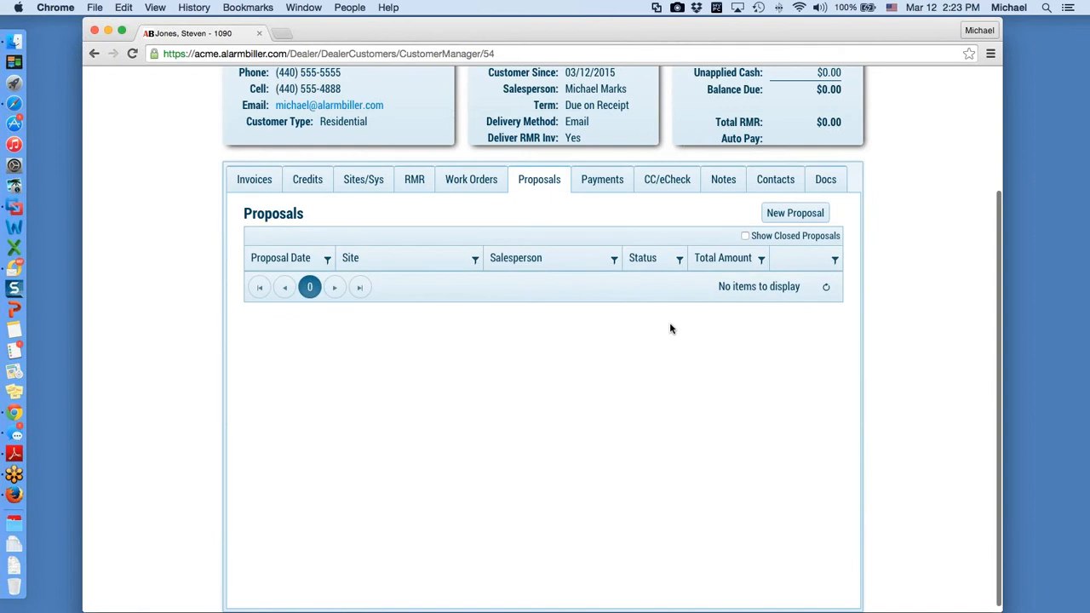
pyautogui.click(746, 237)
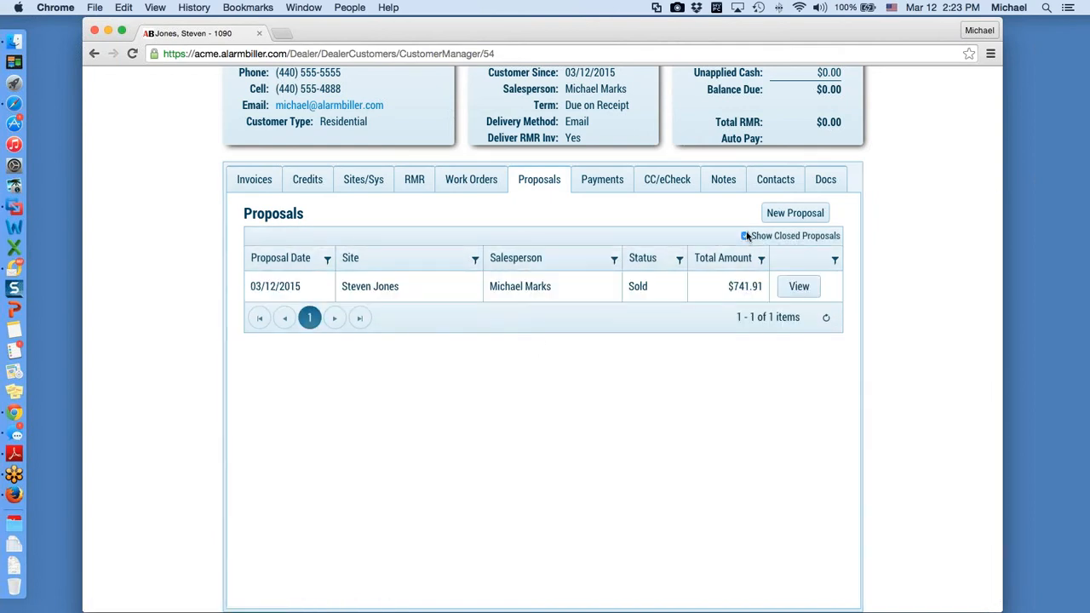
pyautogui.click(797, 288)
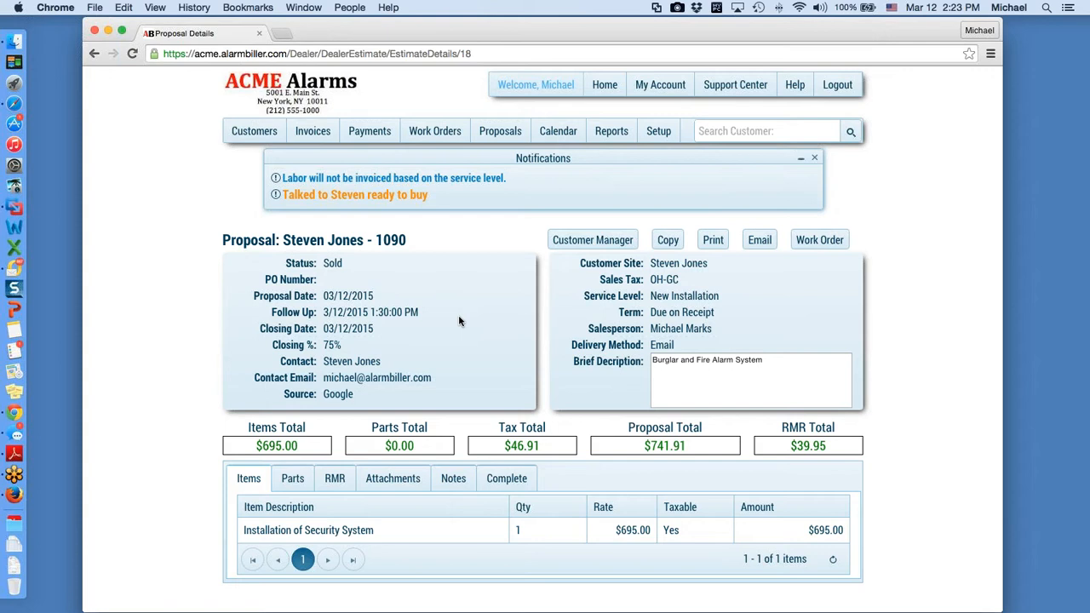
# Step: Return from the sold proposal's details to the overall Proposals list
pyautogui.click(501, 131)
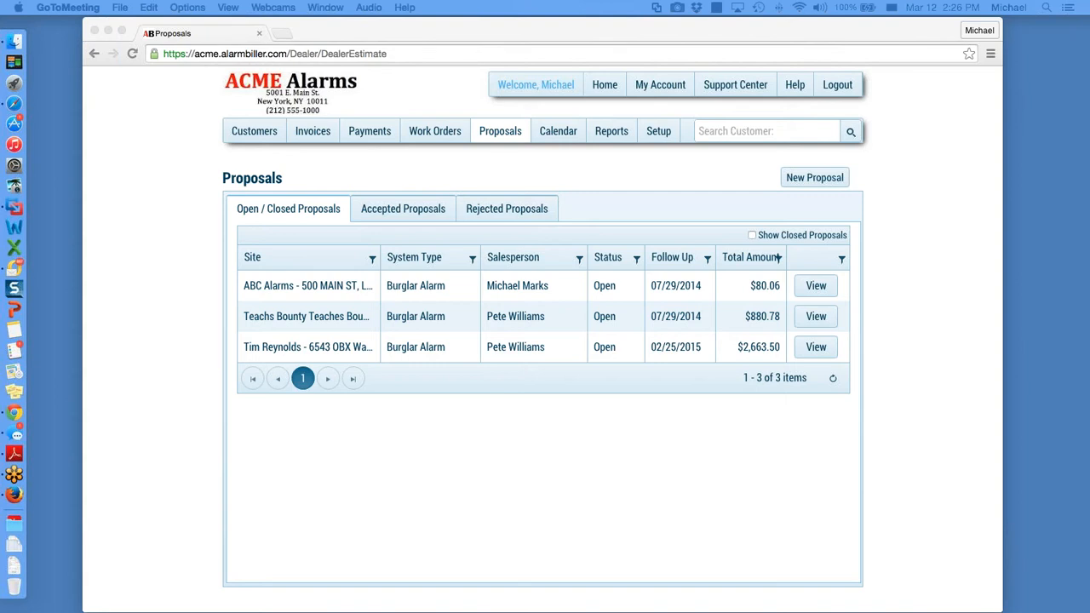
# Step: Show the Work Orders list sorted by WO # descending, newest first
pyautogui.click(434, 135)
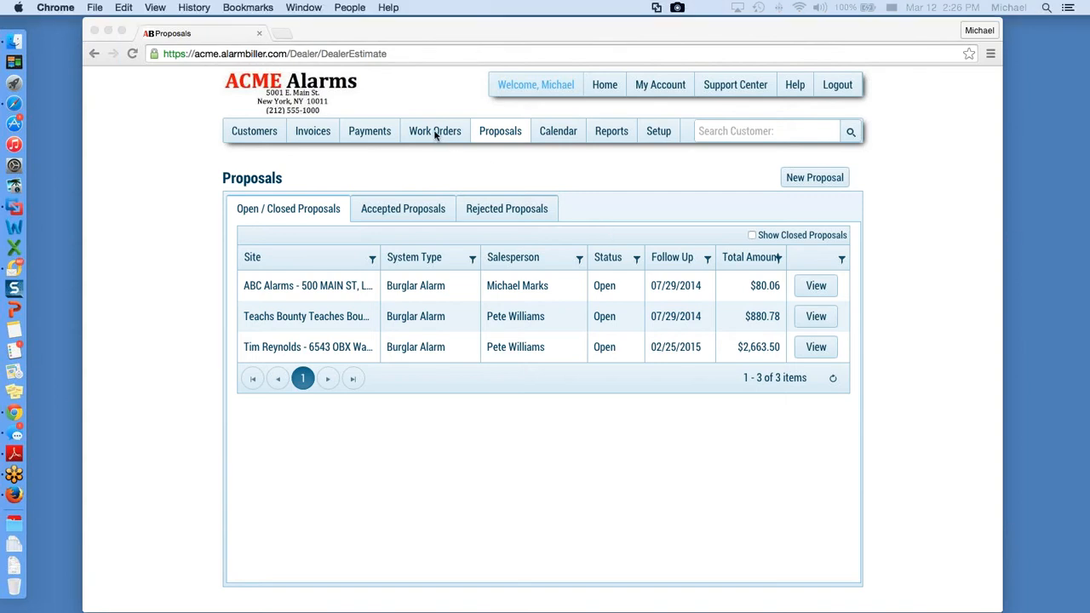
pyautogui.click(434, 133)
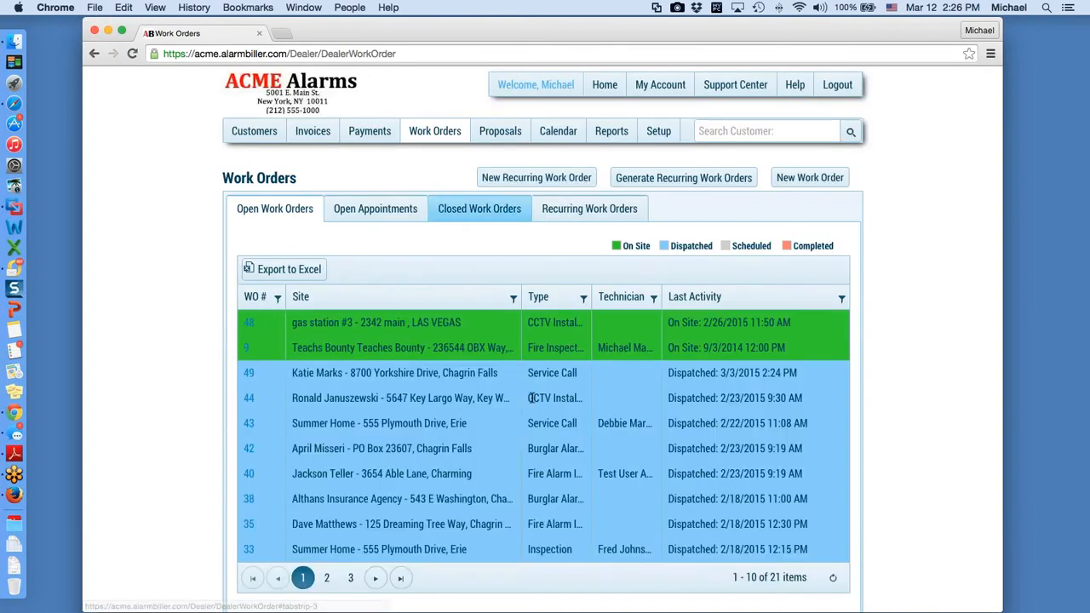
pyautogui.click(257, 297)
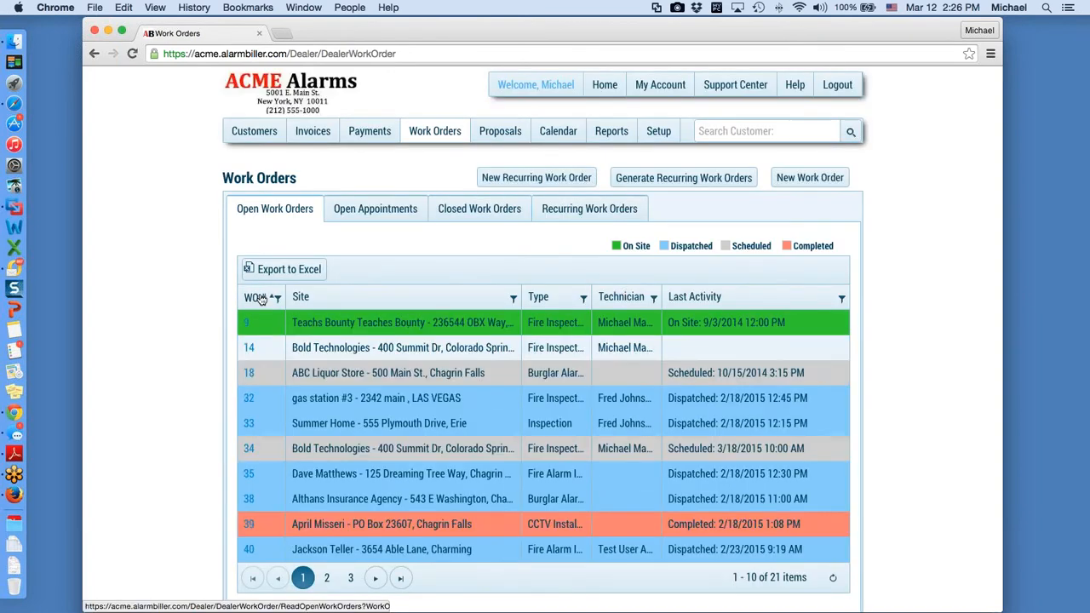
pyautogui.click(258, 297)
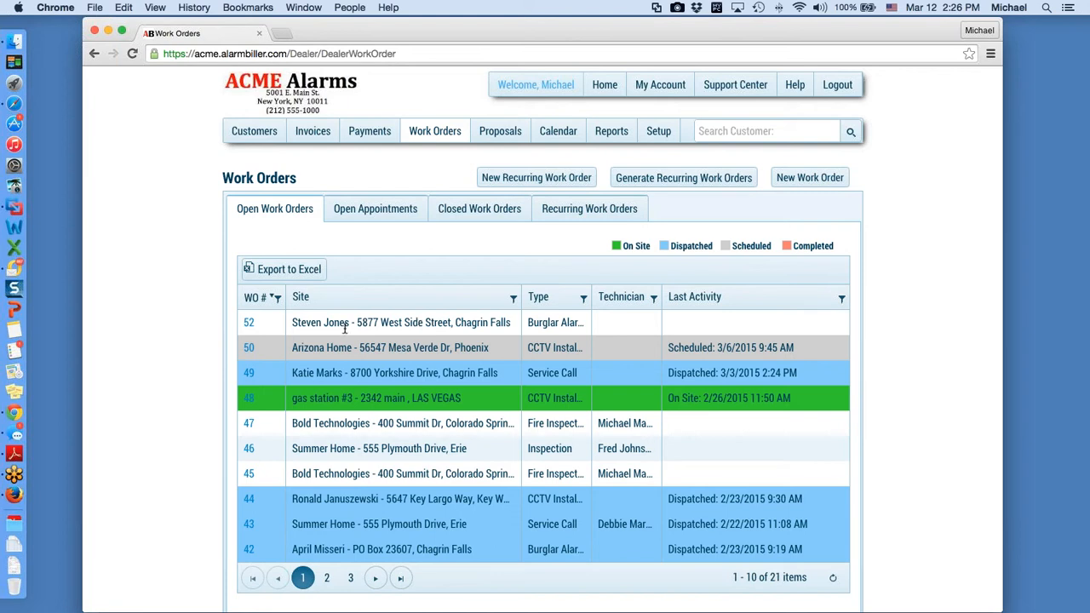
# Step: Open work order 52 and check its billed items and parts
pyautogui.click(248, 327)
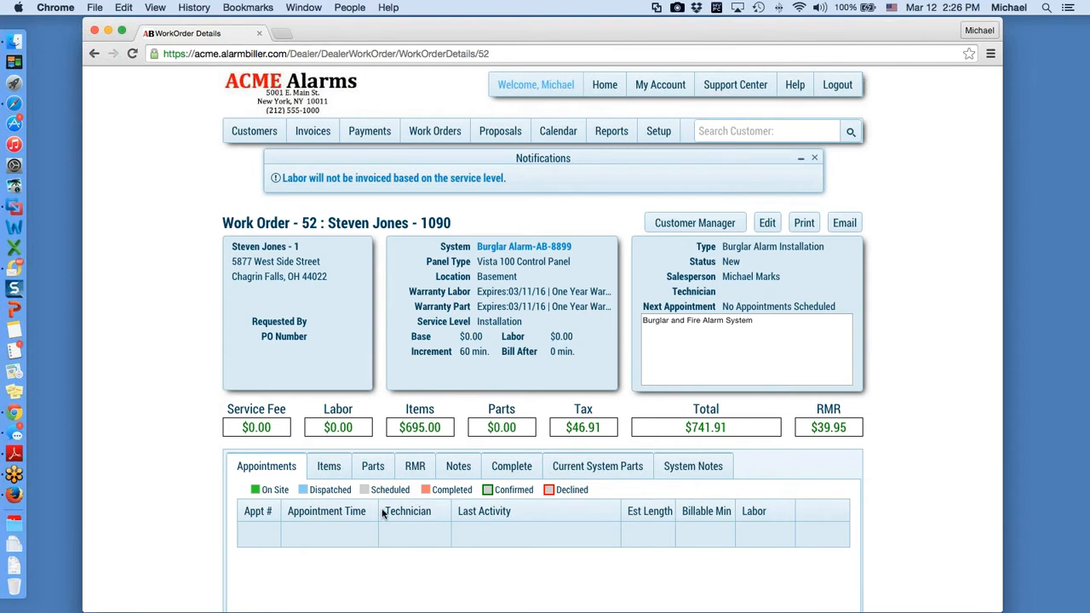
pyautogui.scroll(-3, 383, 514)
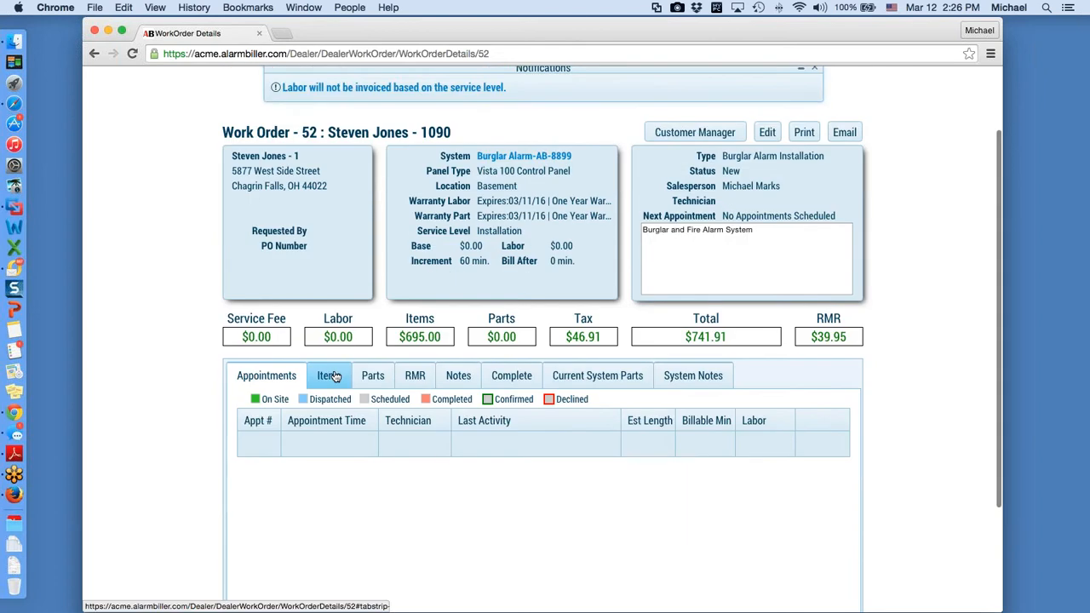
pyautogui.click(335, 378)
pyautogui.scroll(-5, 333, 375)
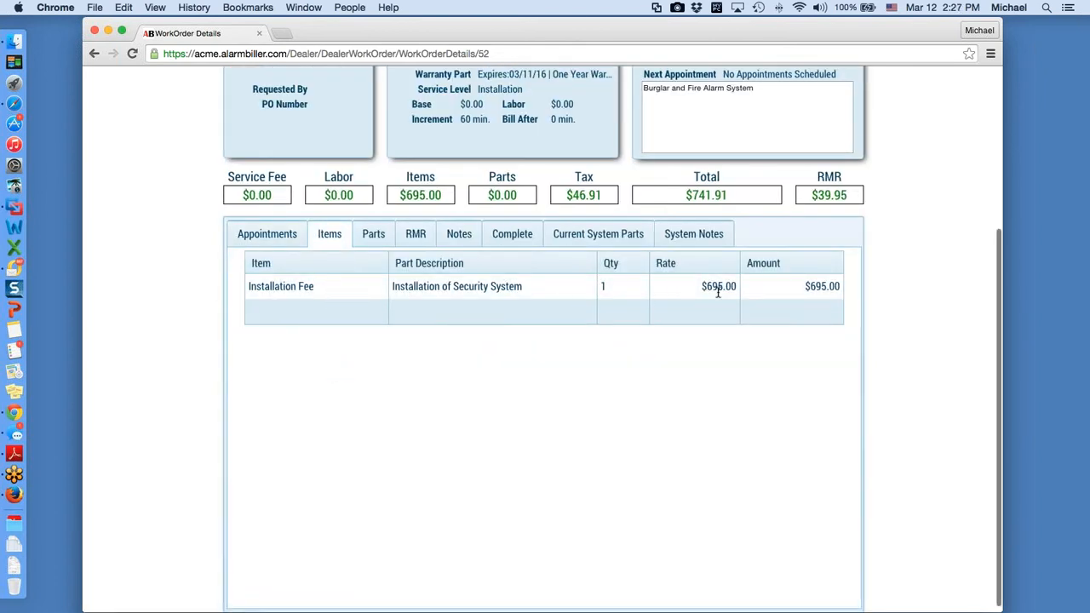
pyautogui.click(383, 240)
# Step: Review its $39.95 RMR charges and the notes carrying the proposal's ready-to-buy note
pyautogui.scroll(2, 433, 379)
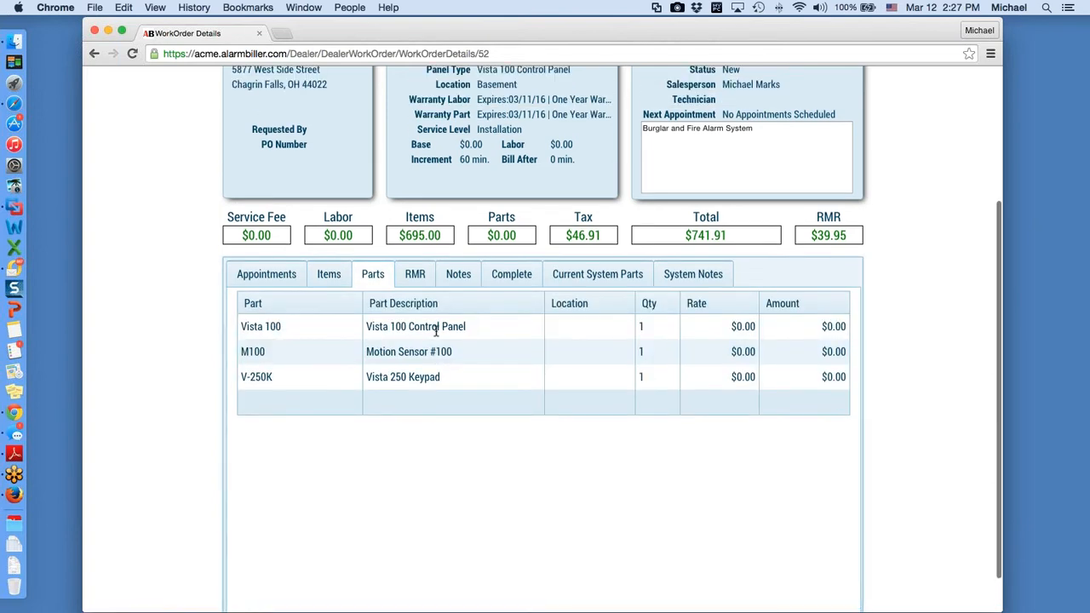
pyautogui.click(414, 276)
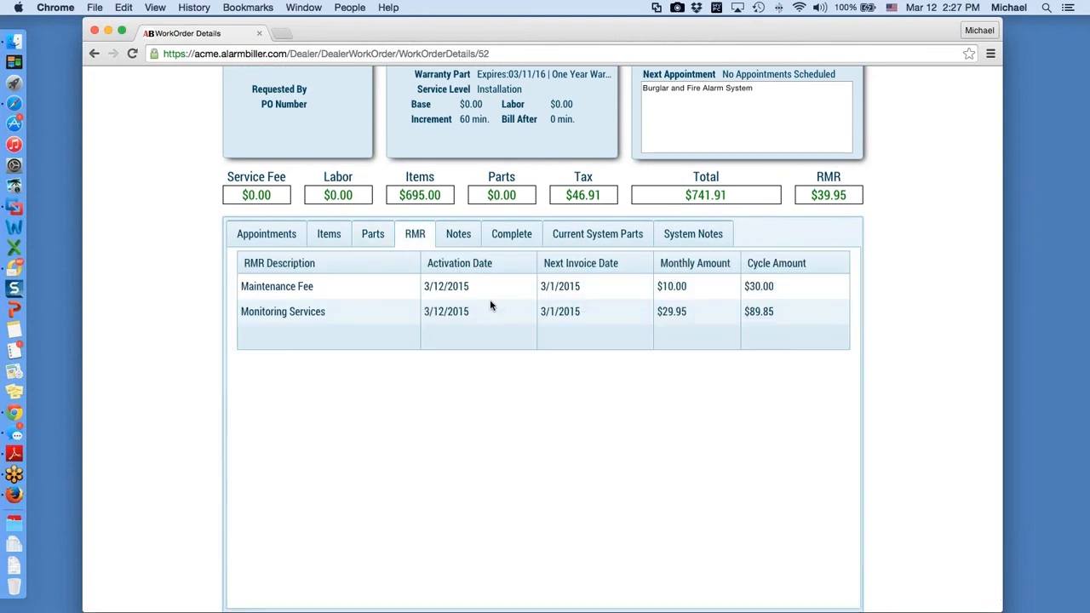
pyautogui.click(458, 236)
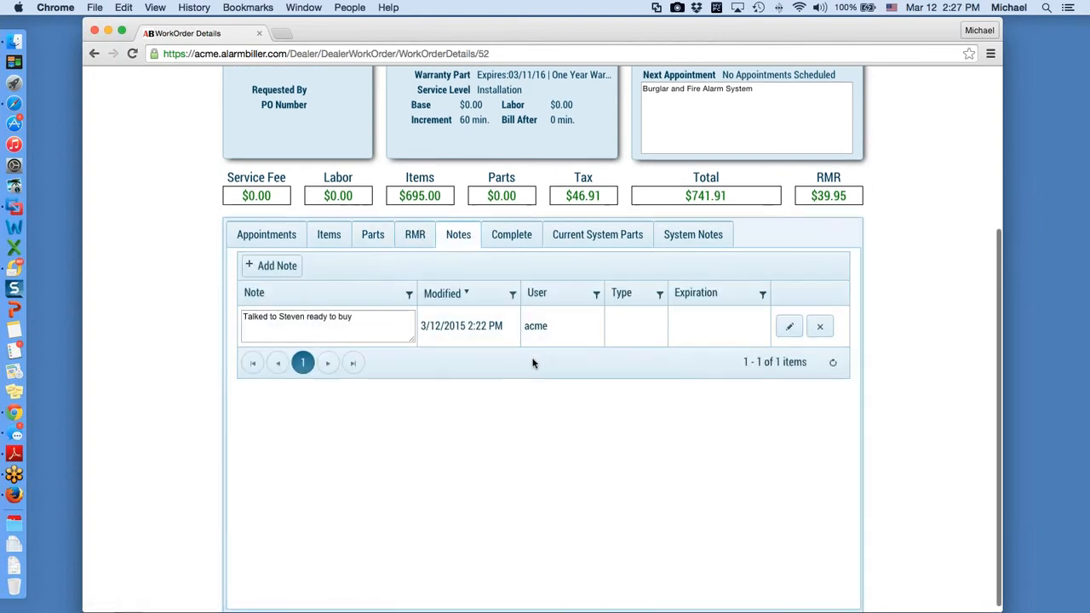
pyautogui.scroll(2, 533, 363)
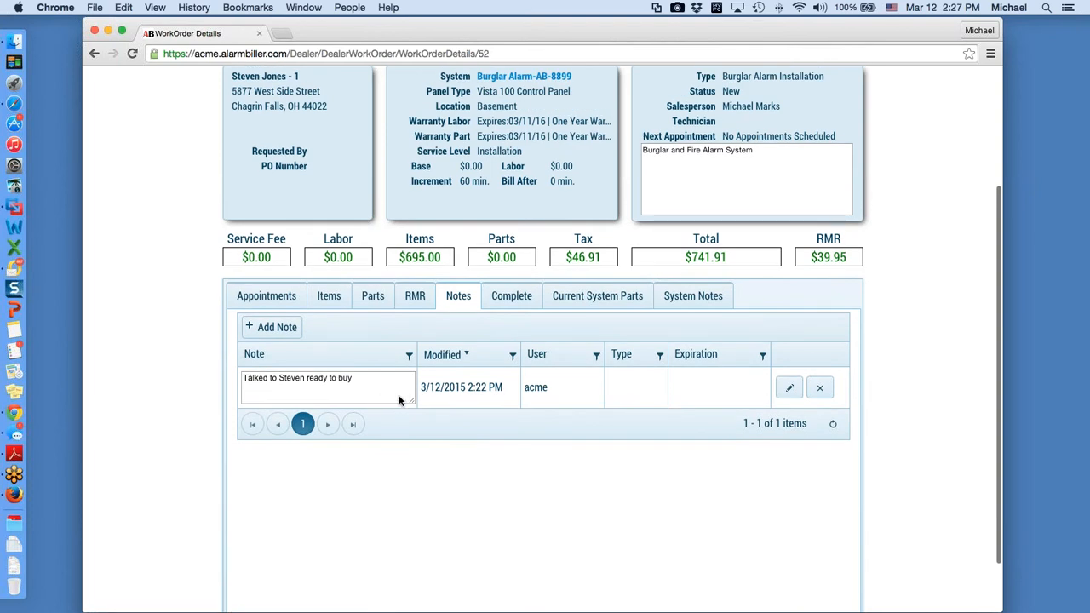
pyautogui.scroll(1, 400, 402)
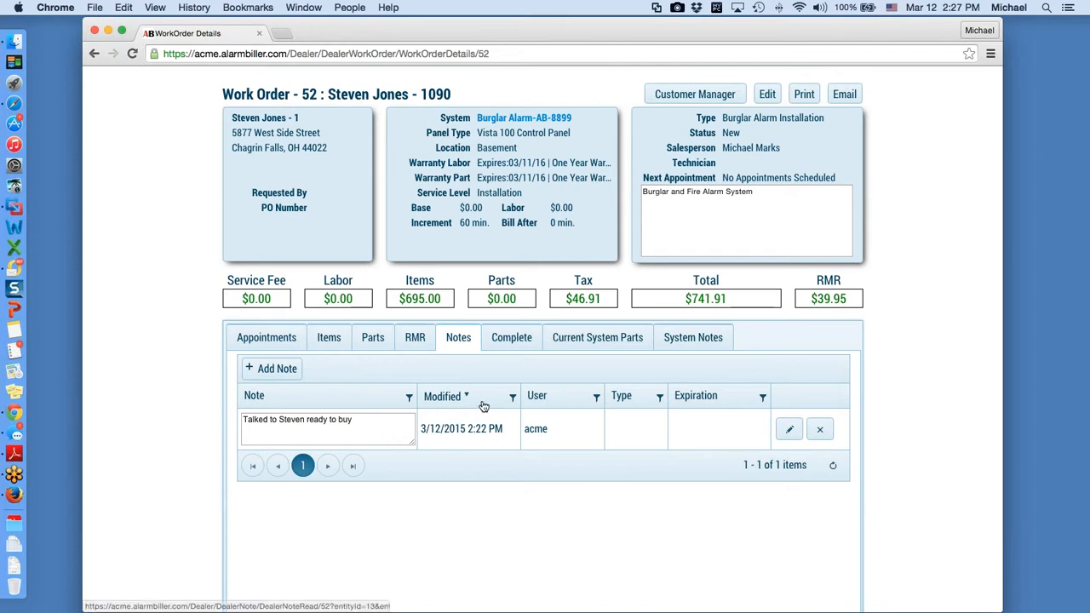
pyautogui.click(506, 339)
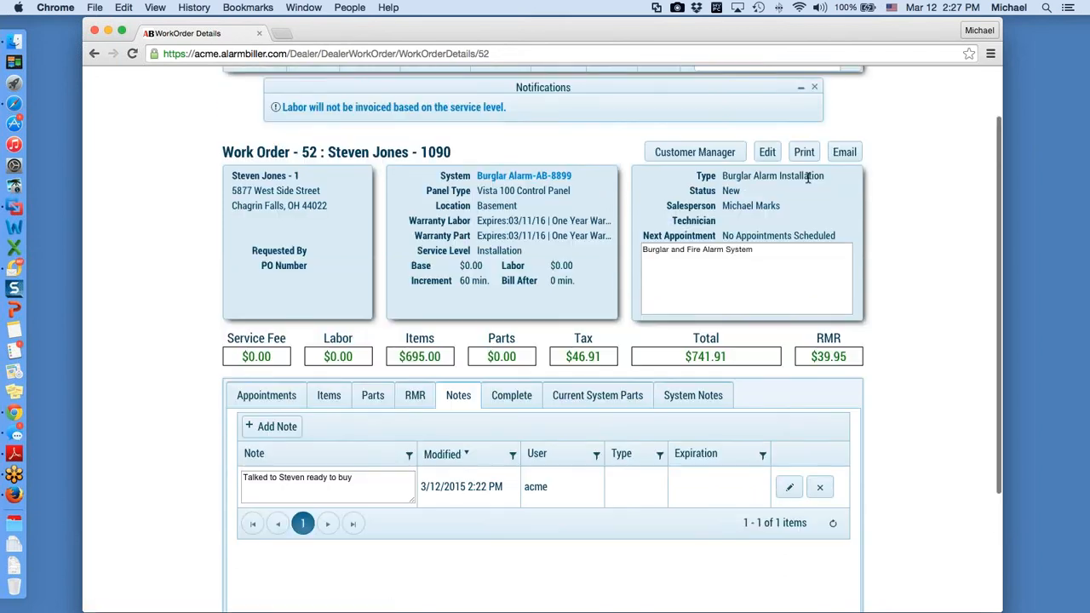
# Step: Add a 3/12/2015 2:30 PM appointment to work order 52 with the technician assigned and 120-minute length
pyautogui.click(768, 153)
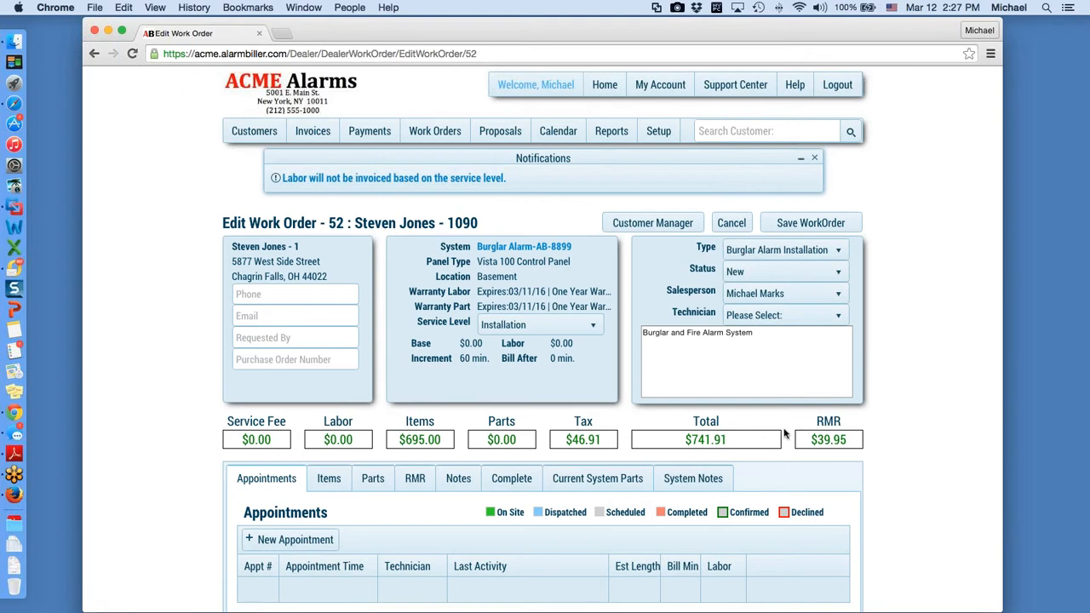
pyautogui.click(324, 547)
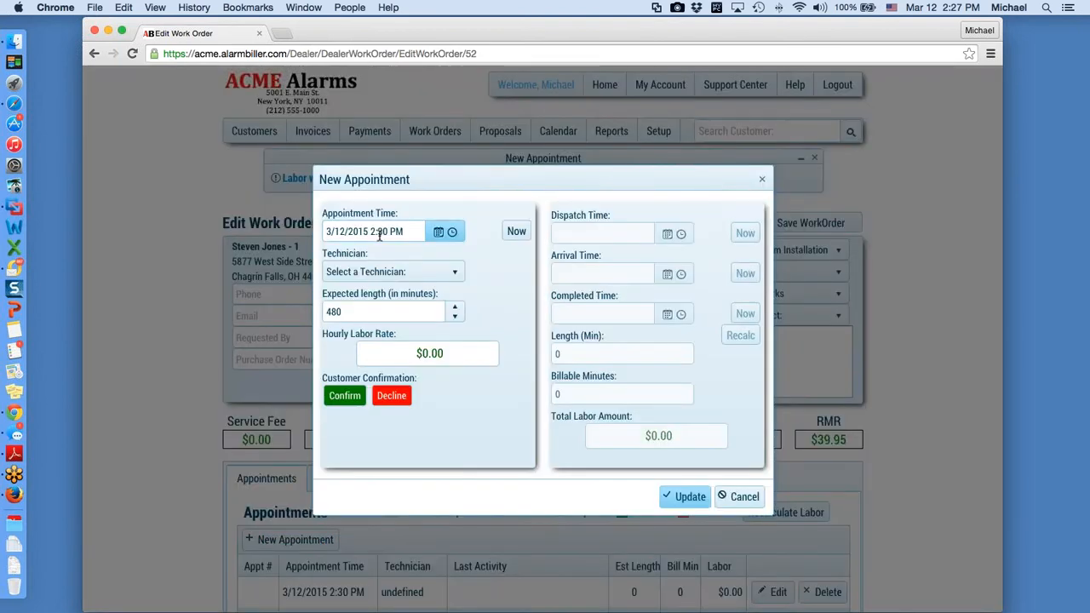
pyautogui.click(457, 274)
pyautogui.click(457, 288)
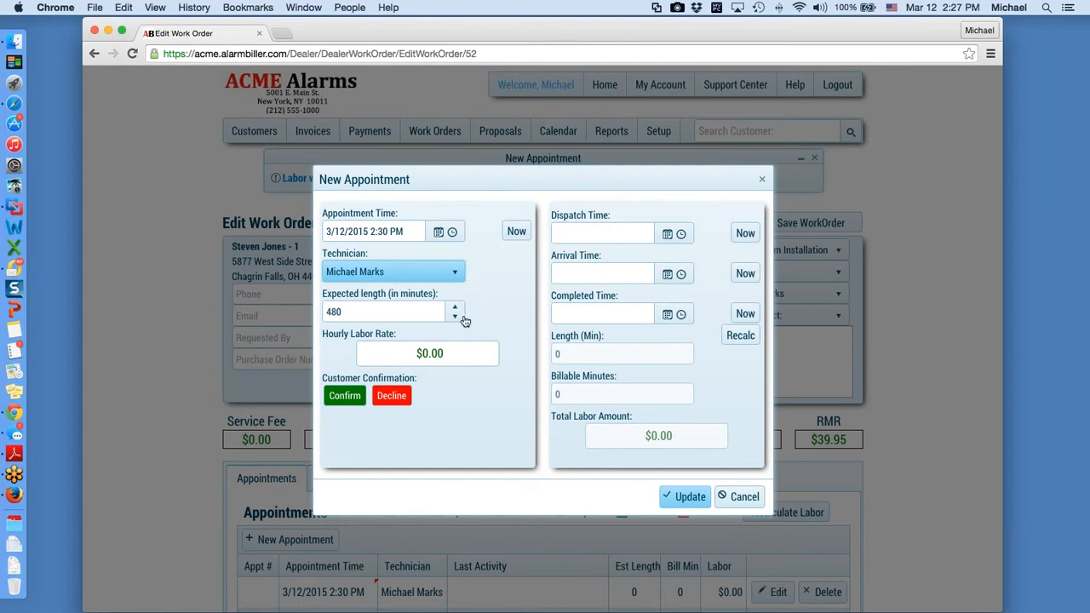
pyautogui.doubleClick(351, 312)
pyautogui.write('120')
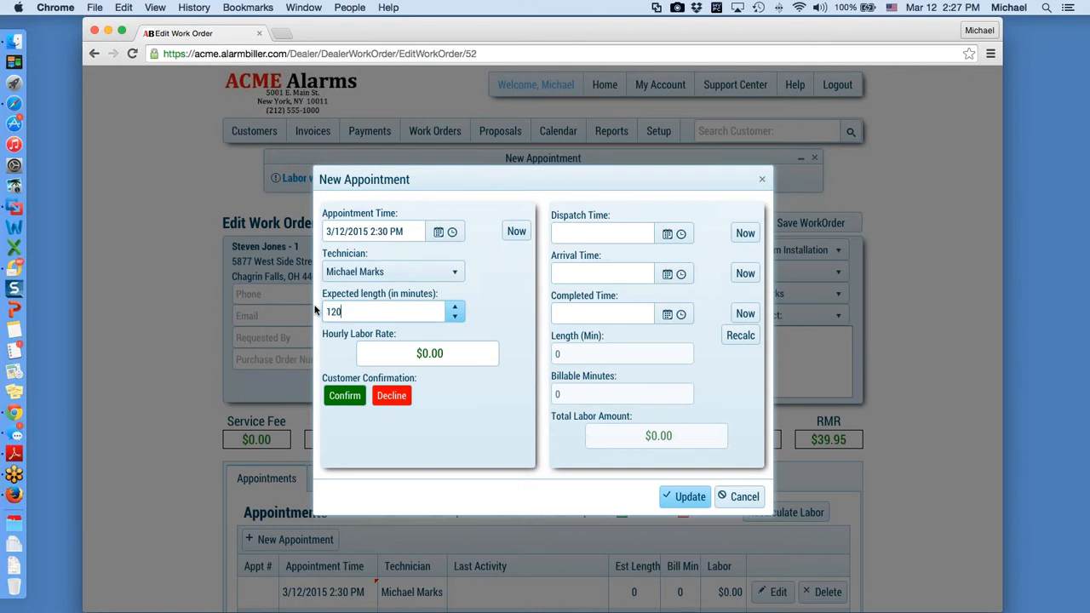
pyautogui.click(486, 404)
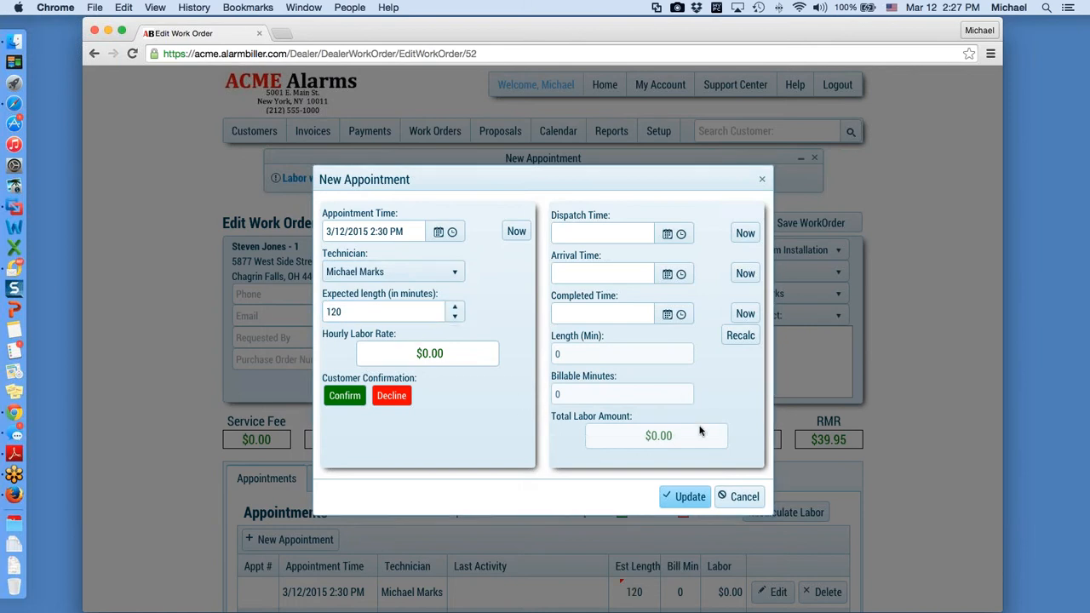
pyautogui.click(696, 498)
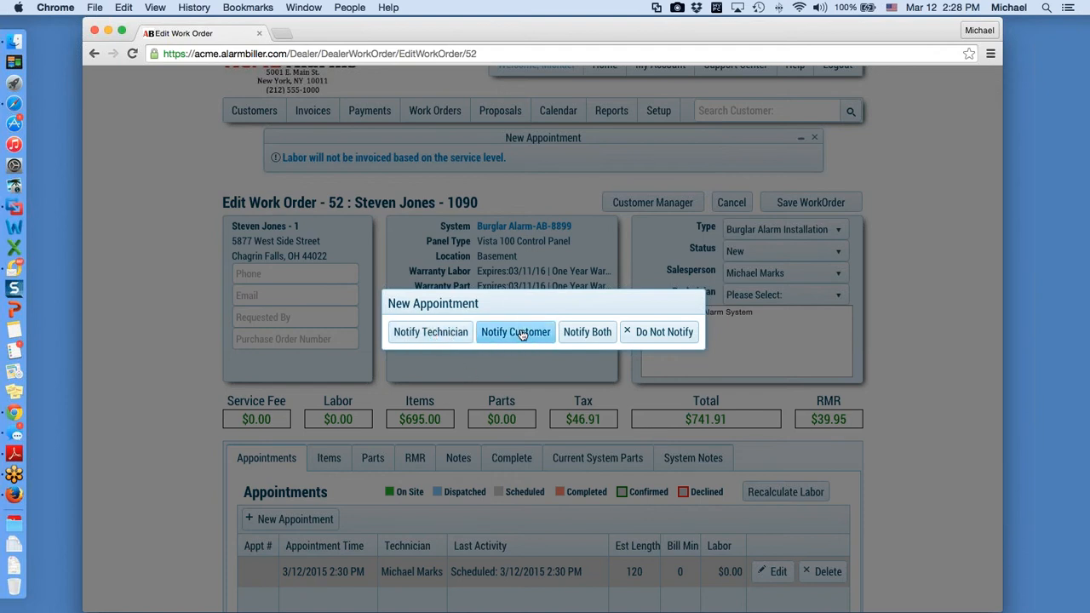
# Step: Choose to notify both technician and customer, then save work order 52
pyautogui.click(592, 334)
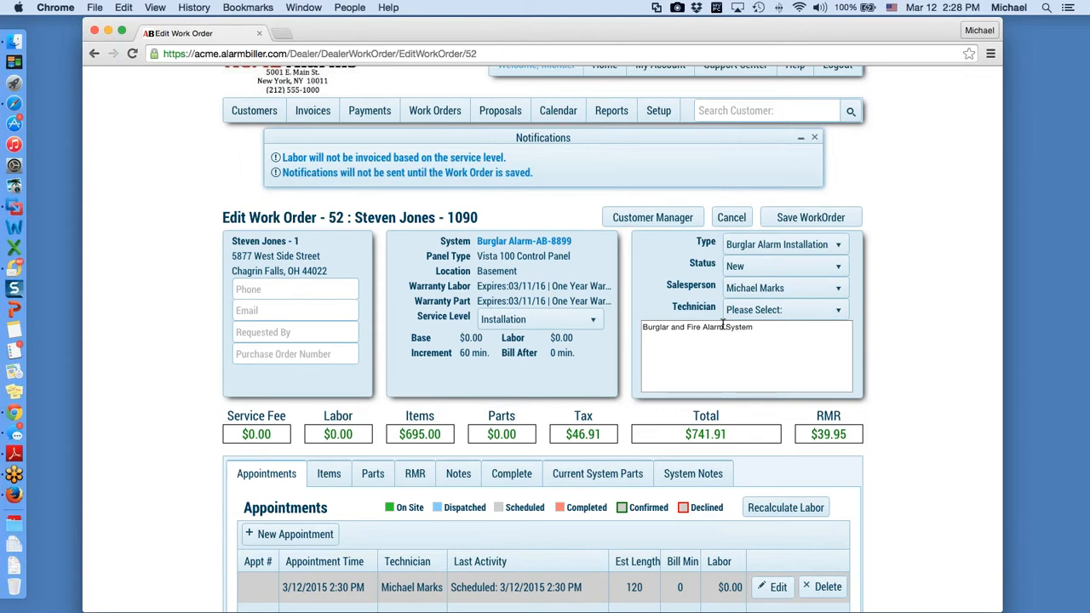
pyautogui.click(830, 218)
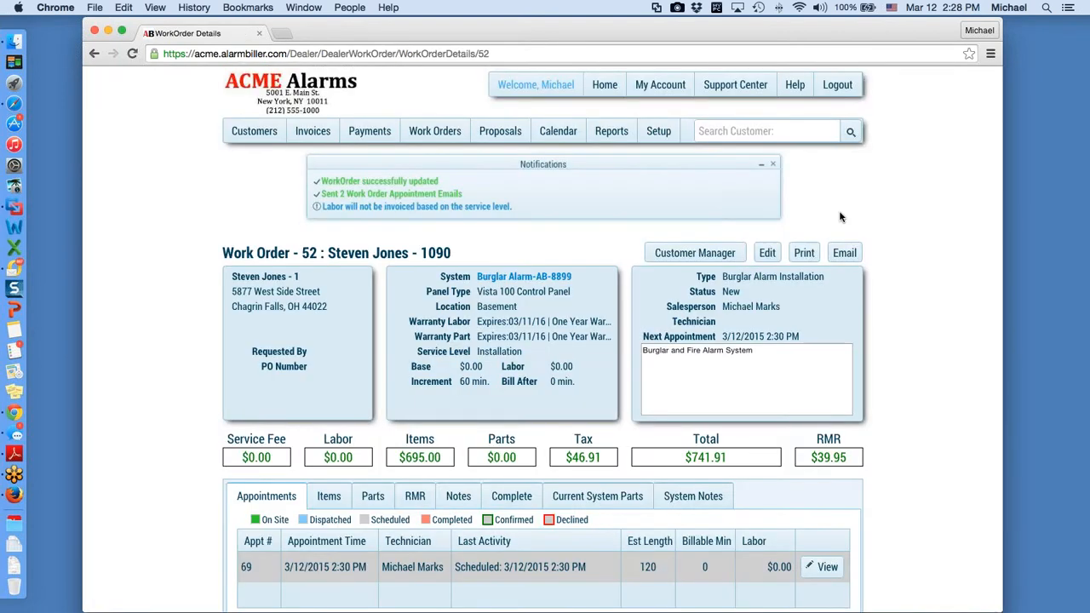
# Step: Find the WO#52/69 block, 2:30–4:30 PM Thursday March 12, on the Calendar, then switch to Outlook
pyautogui.click(560, 133)
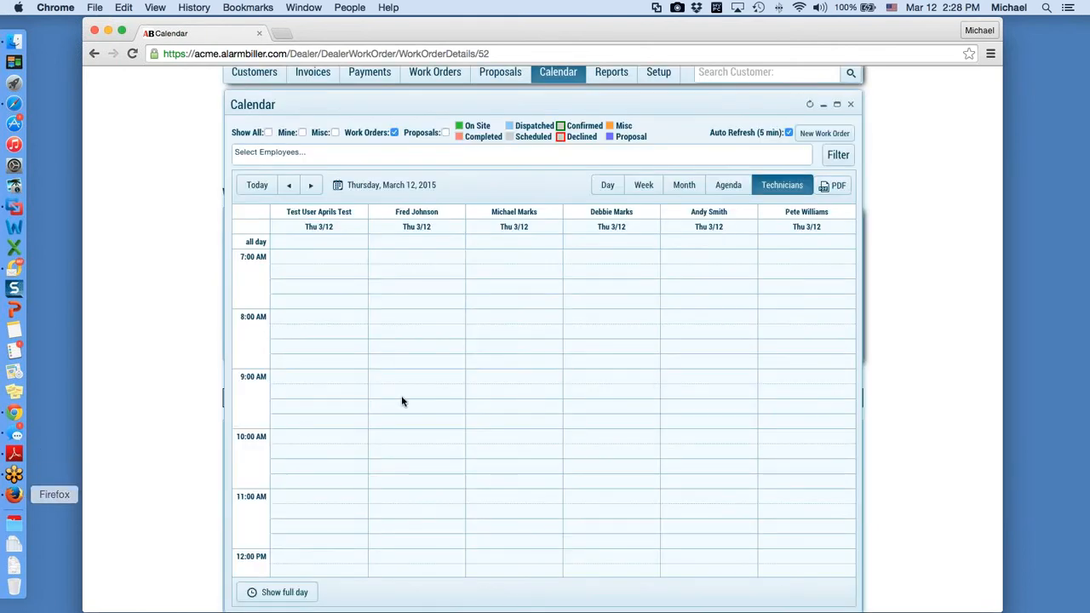
pyautogui.scroll(-1, 658, 300)
pyautogui.scroll(-10, 657, 302)
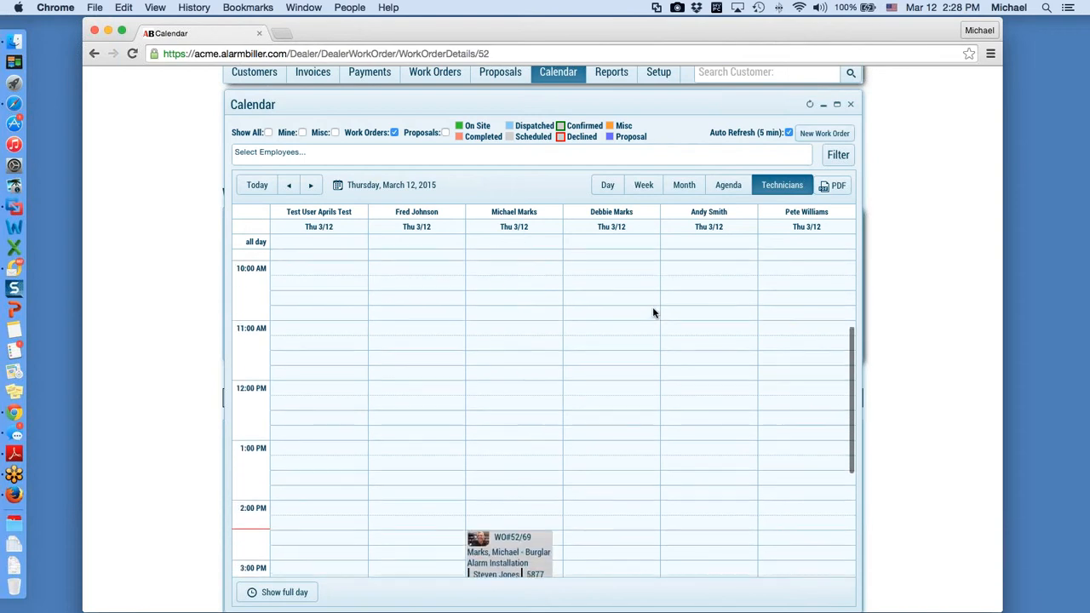
pyautogui.scroll(1, 640, 322)
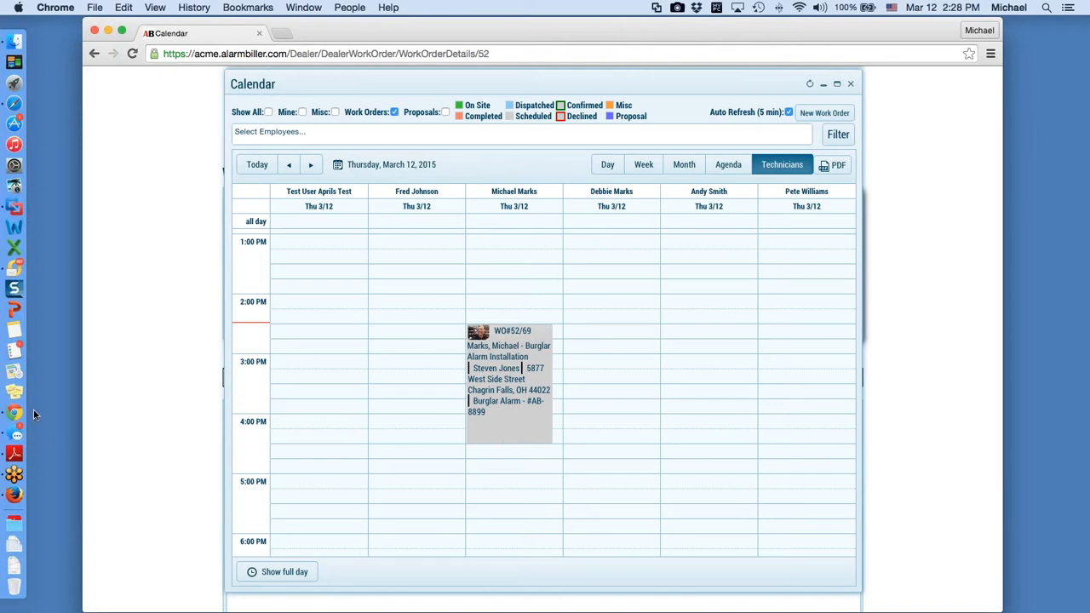
pyautogui.click(15, 269)
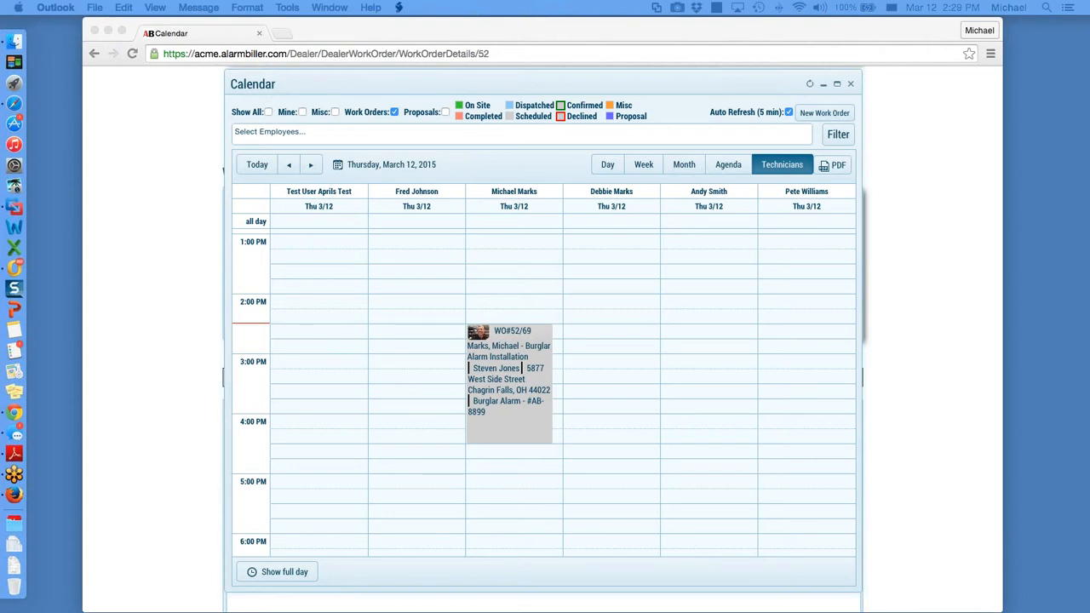
# Step: Bring up and enlarge the Work Order #52 email, load its pictures, and confirm the appointment
pyautogui.moveTo(1089, 58); pyautogui.dragTo(471, 60)
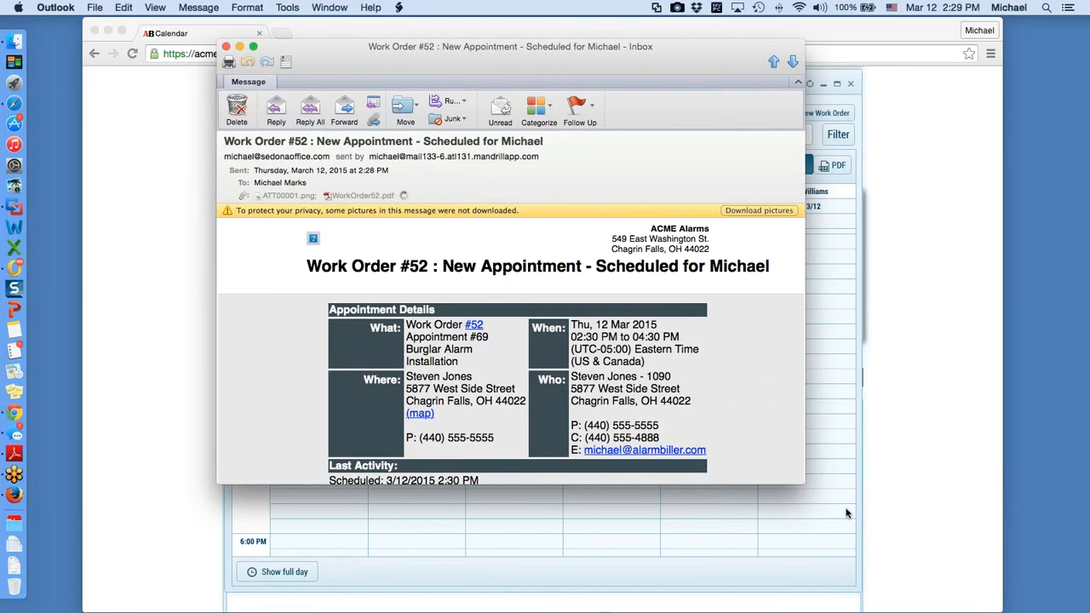
pyautogui.moveTo(804, 485); pyautogui.dragTo(957, 594)
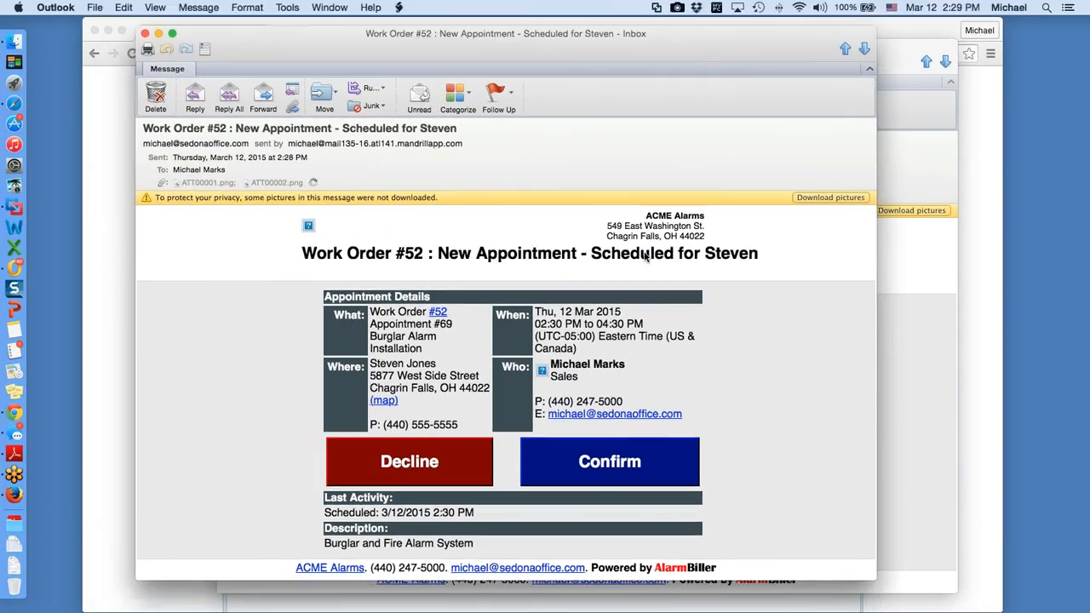
pyautogui.click(810, 198)
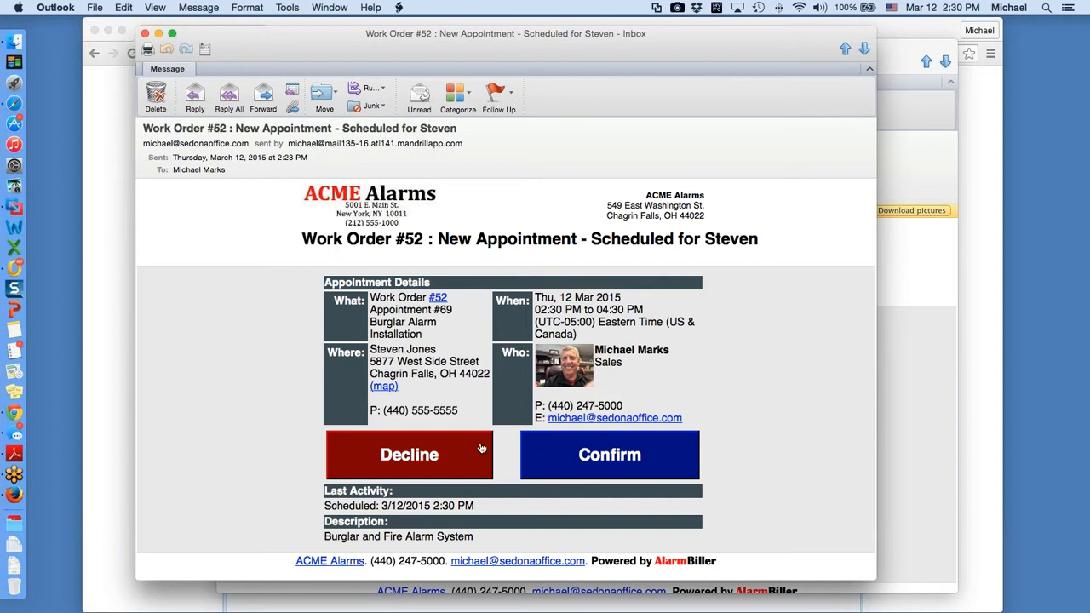
pyautogui.click(630, 457)
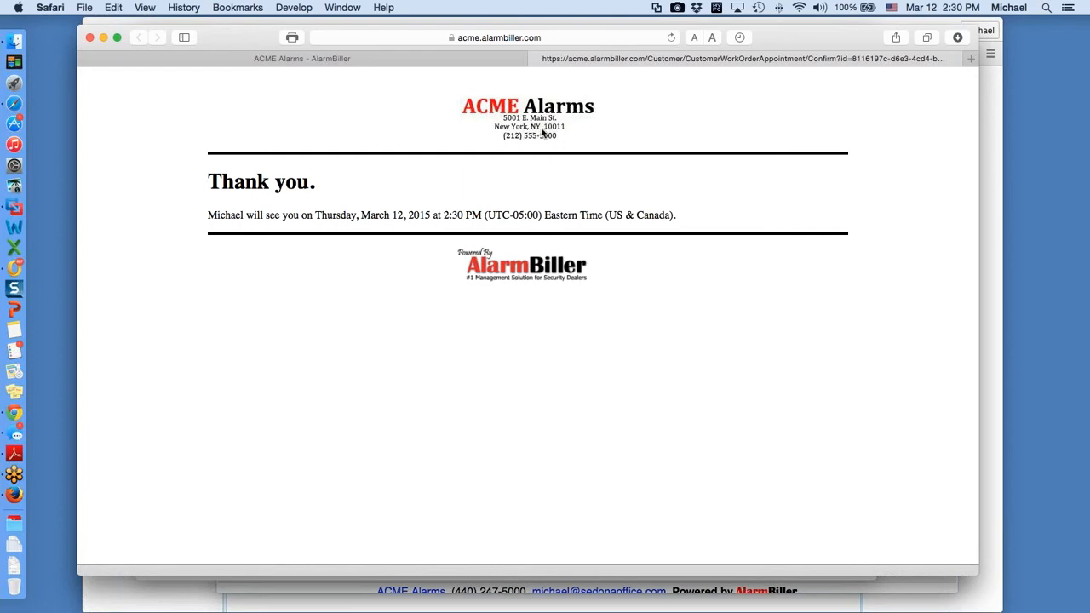
# Step: Minimize Safari's March 12, 2015 2:30 PM thank-you page to return to the calendar
pyautogui.click(103, 40)
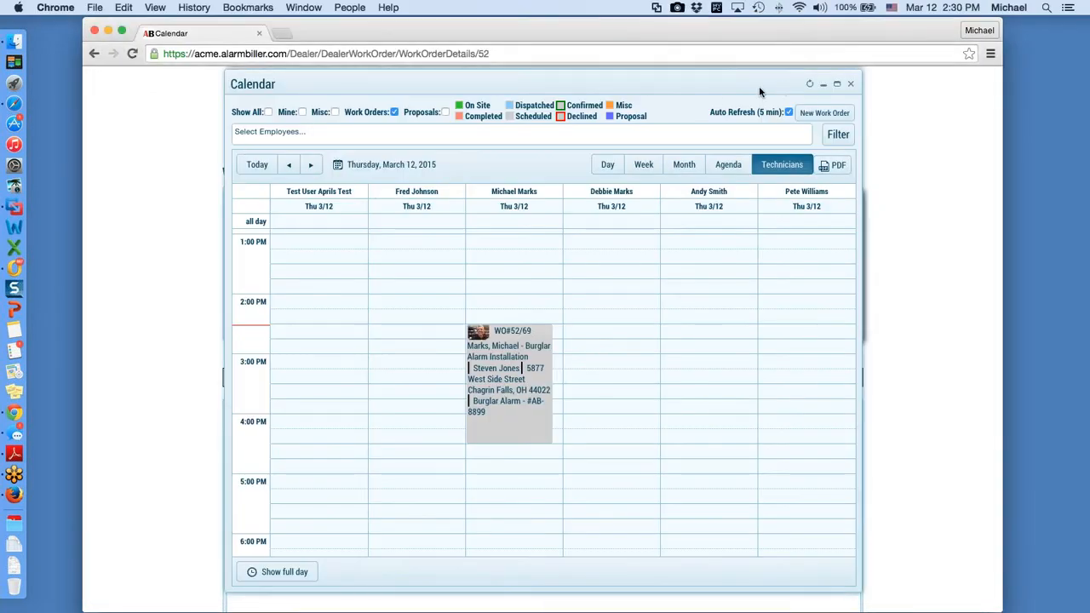
# Step: Reload the calendar, check the afternoon WO#52/69 block shows as confirmed, and close the calendar
pyautogui.click(809, 84)
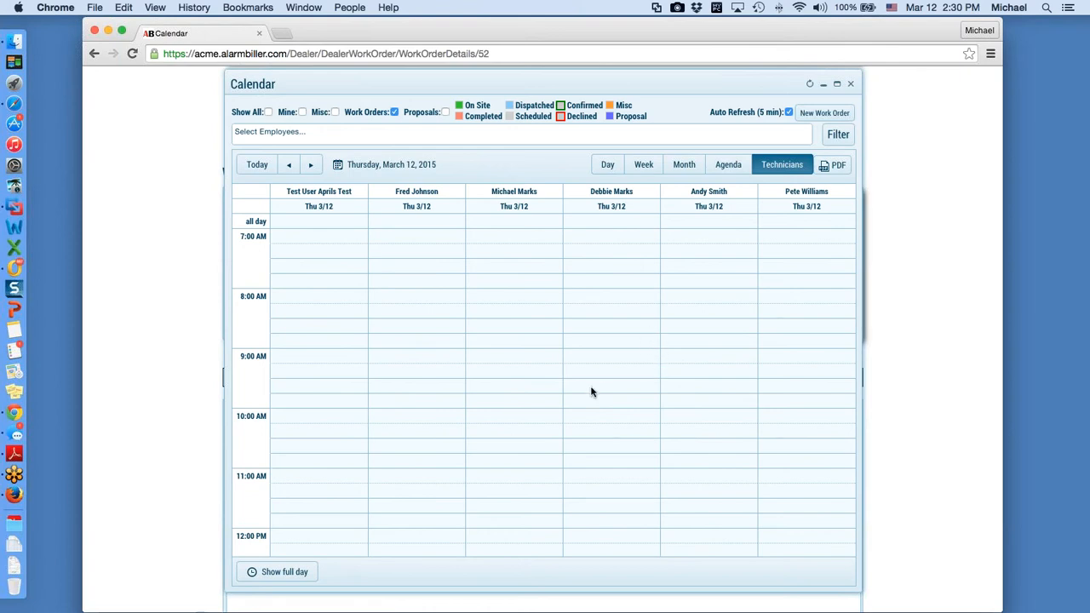
pyautogui.scroll(-10, 592, 392)
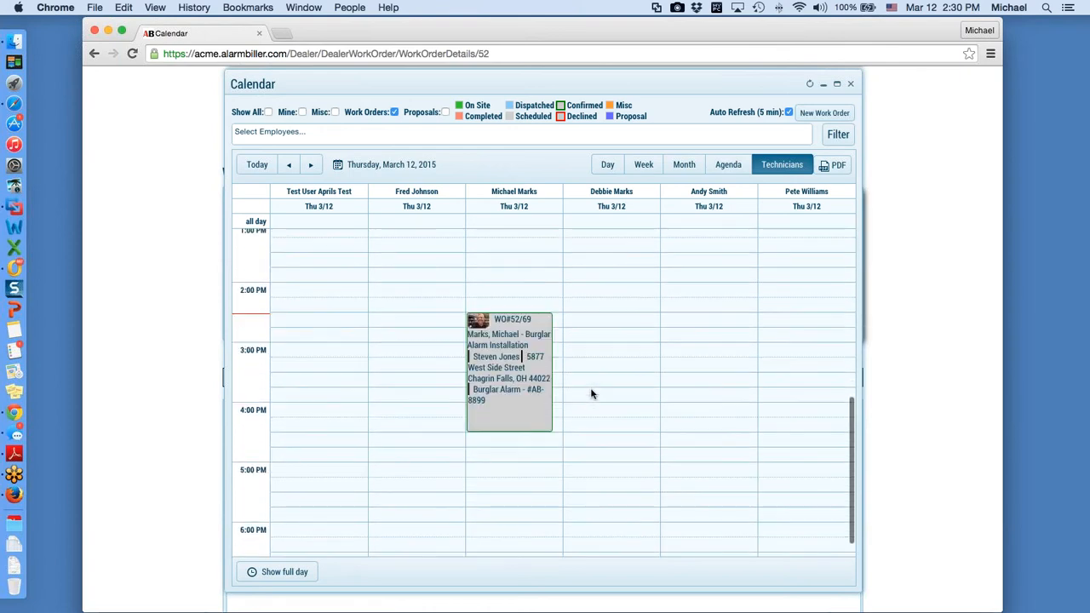
pyautogui.scroll(-2, 591, 393)
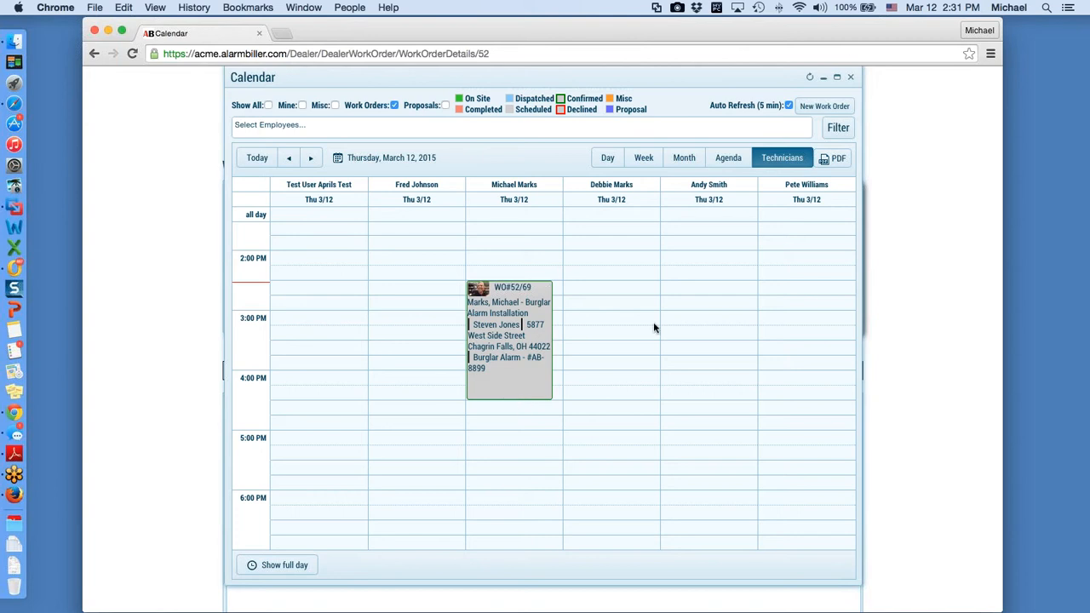
pyautogui.click(851, 79)
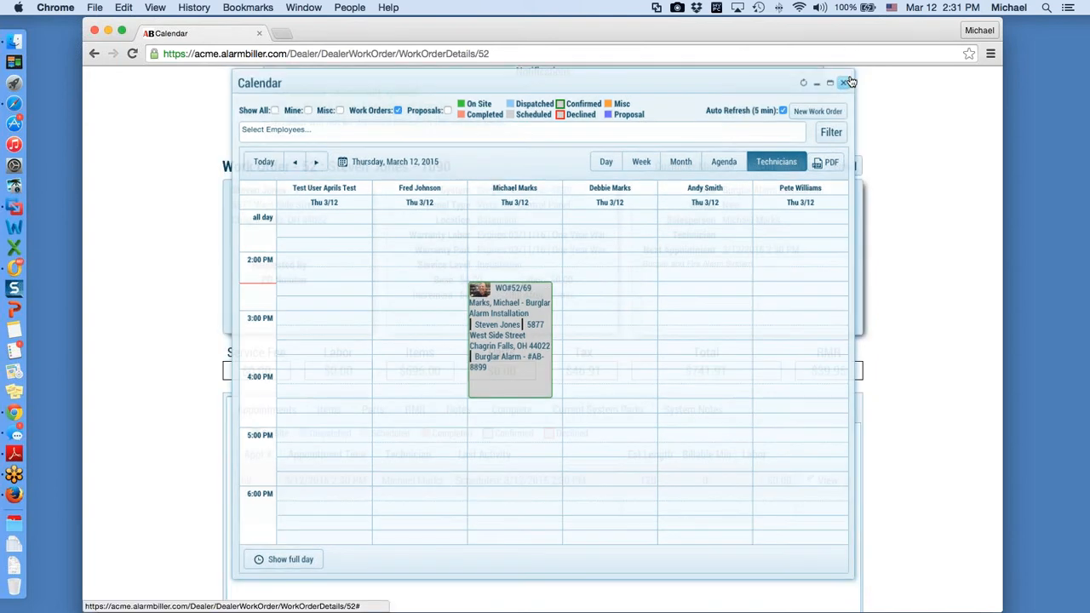
# Step: Sort Open Appointments by WO # descending to find work order 52, then open its details
pyautogui.scroll(2, 497, 135)
pyautogui.click(442, 132)
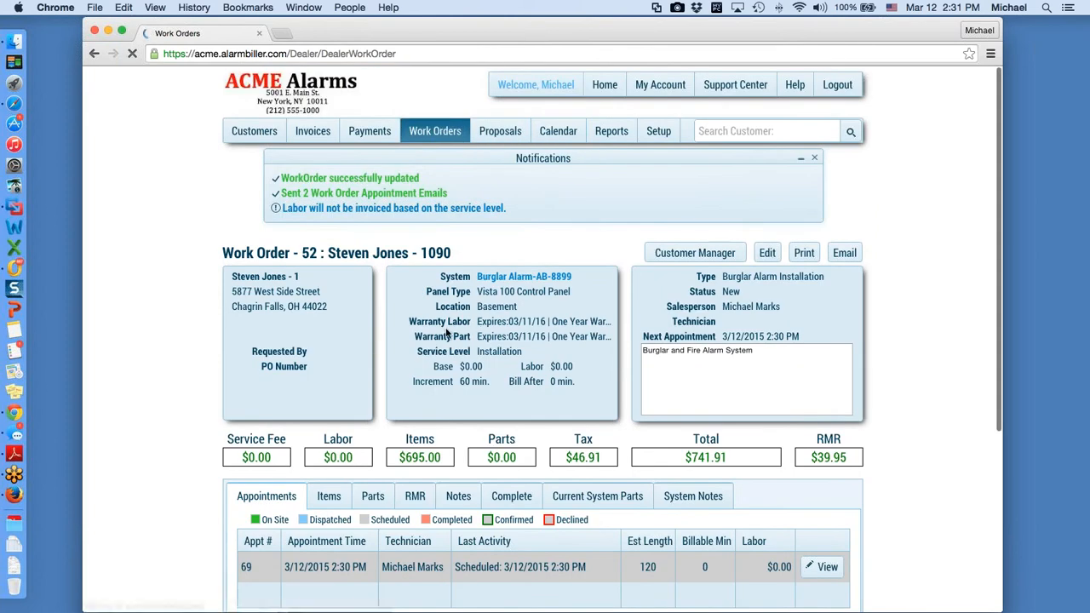
pyautogui.click(263, 297)
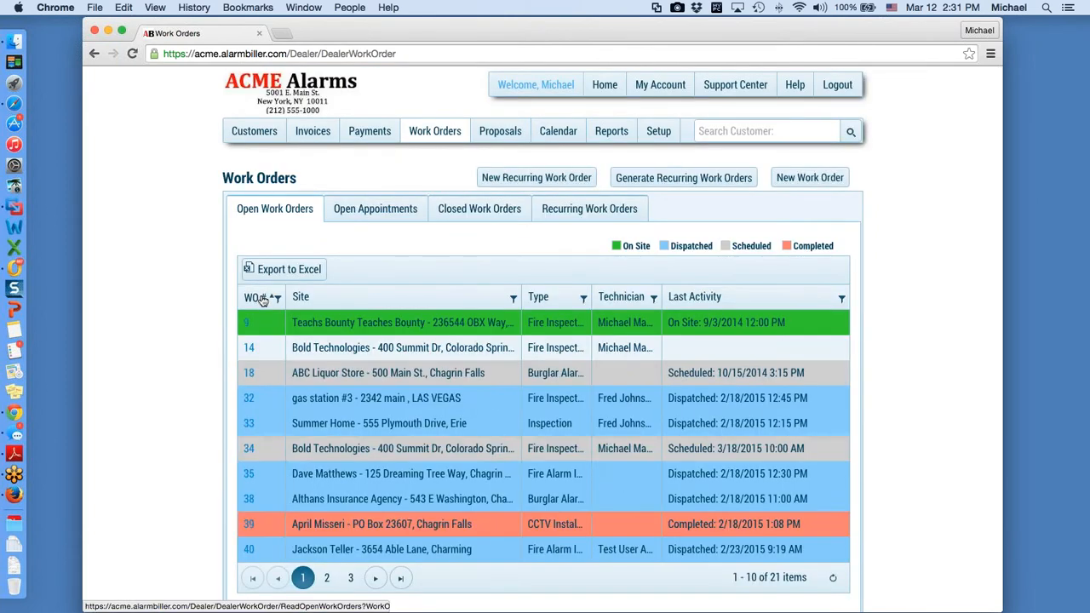
pyautogui.click(263, 297)
pyautogui.scroll(1, 333, 337)
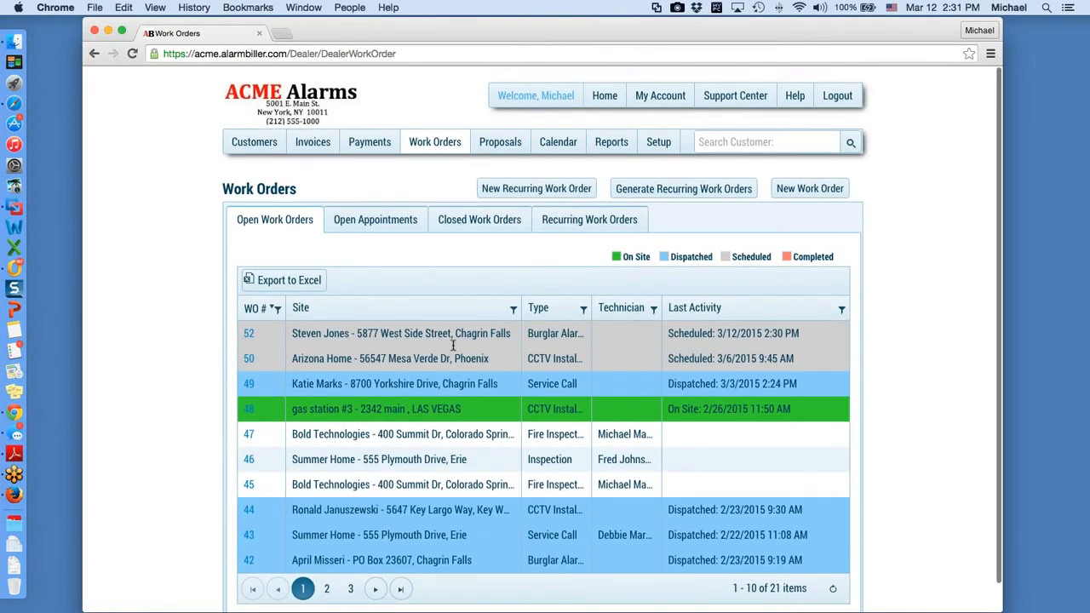
pyautogui.click(376, 209)
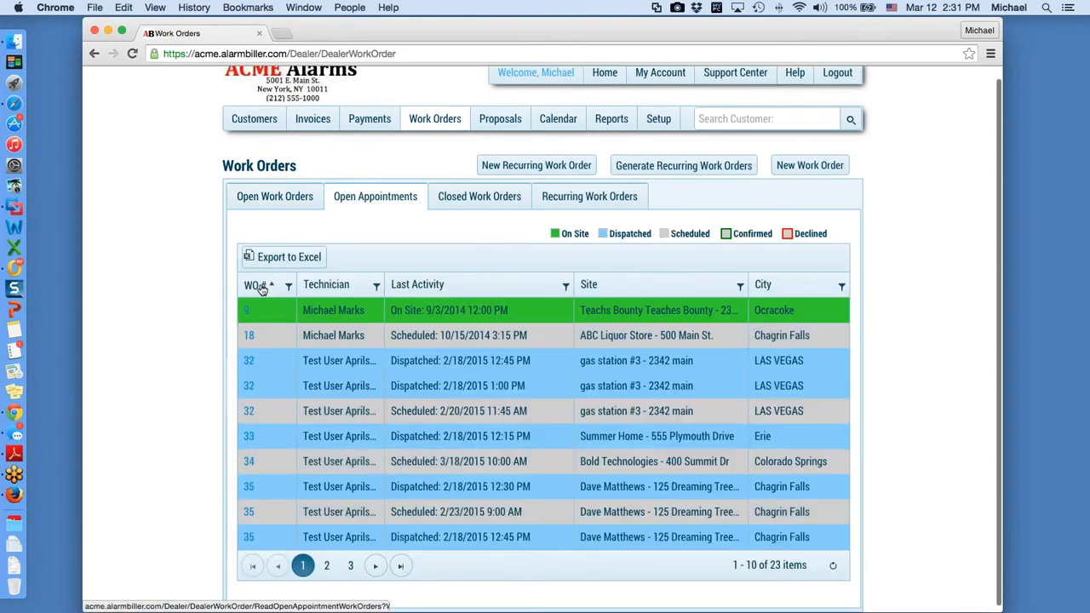
pyautogui.click(261, 290)
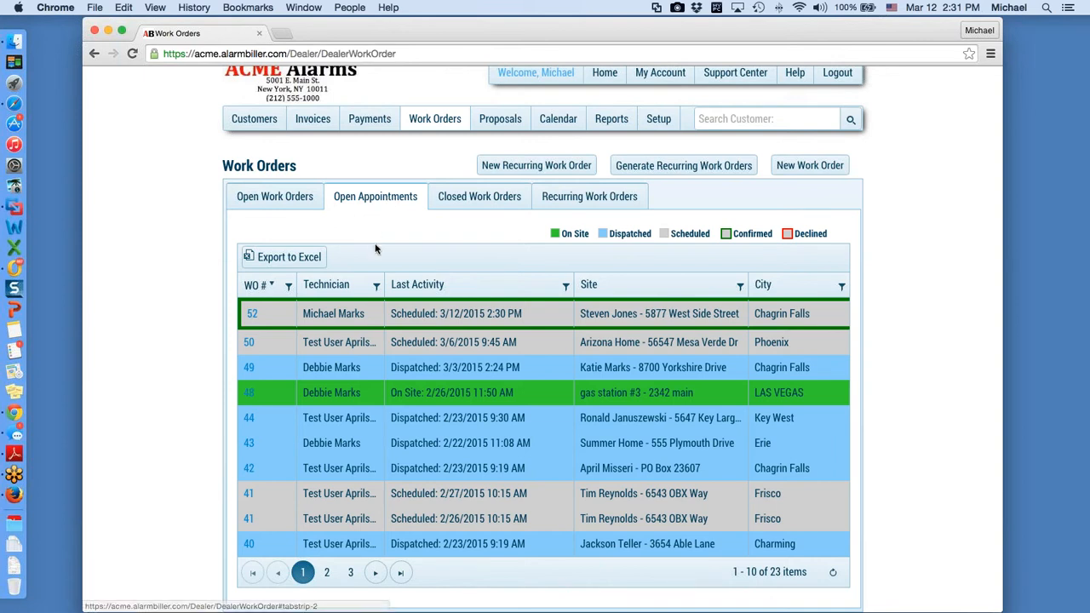
pyautogui.click(253, 315)
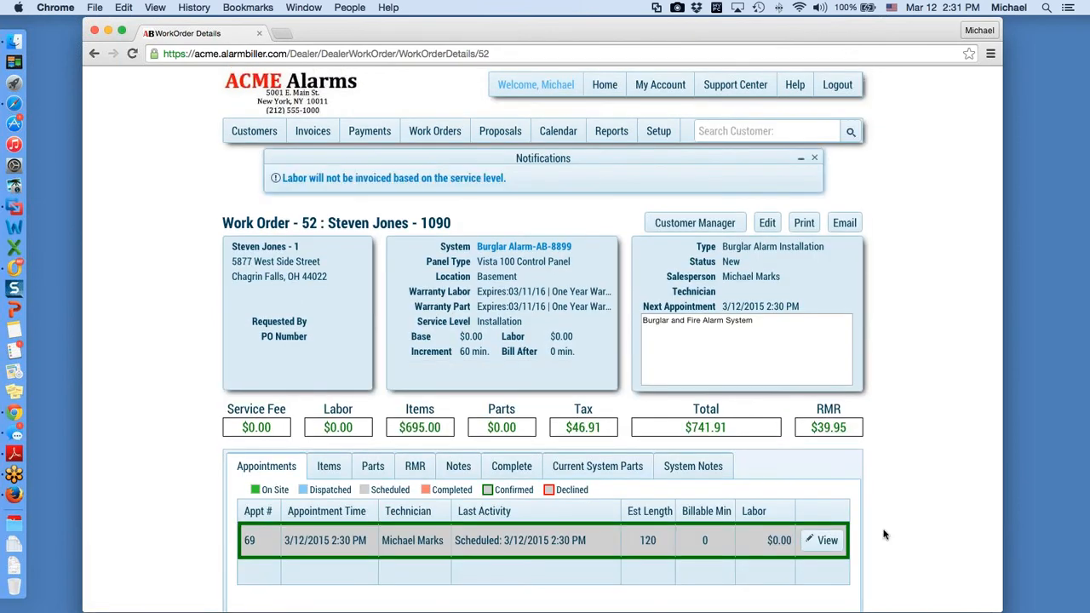
# Step: Edit work order 52's appointment 69 and set its dispatch time to now, 3/12/2015 2:32 PM
pyautogui.scroll(-2, 884, 535)
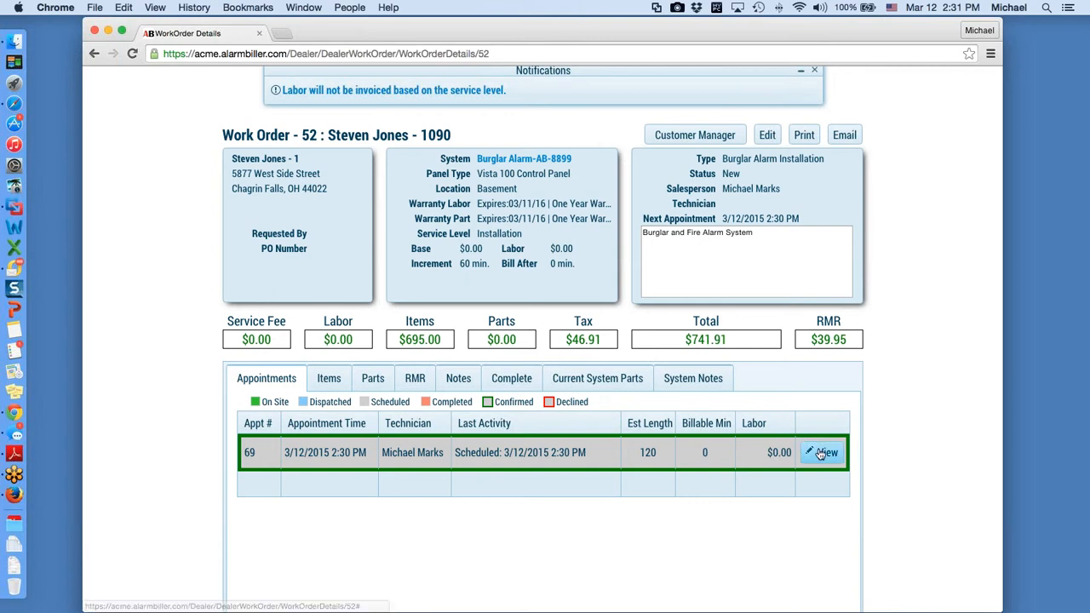
pyautogui.scroll(1, 794, 438)
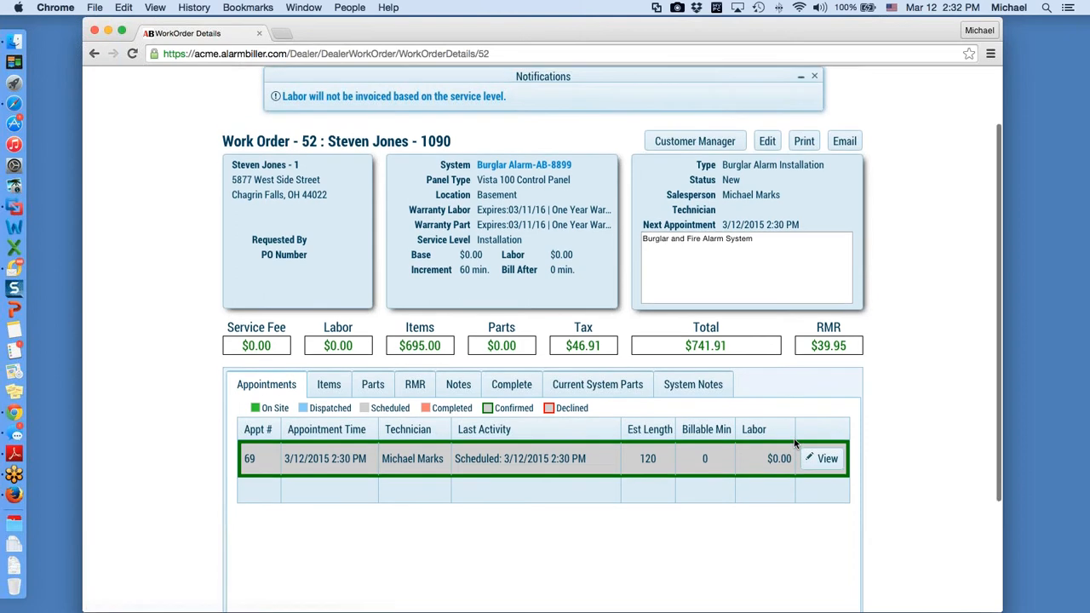
pyautogui.scroll(2, 814, 417)
pyautogui.scroll(-1, 908, 448)
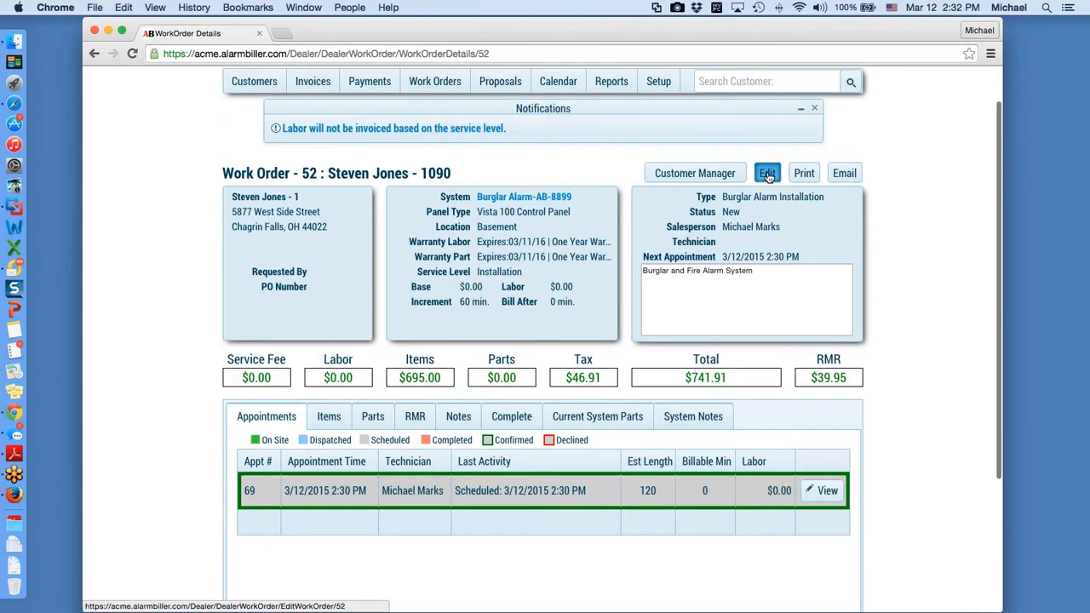
pyautogui.click(768, 174)
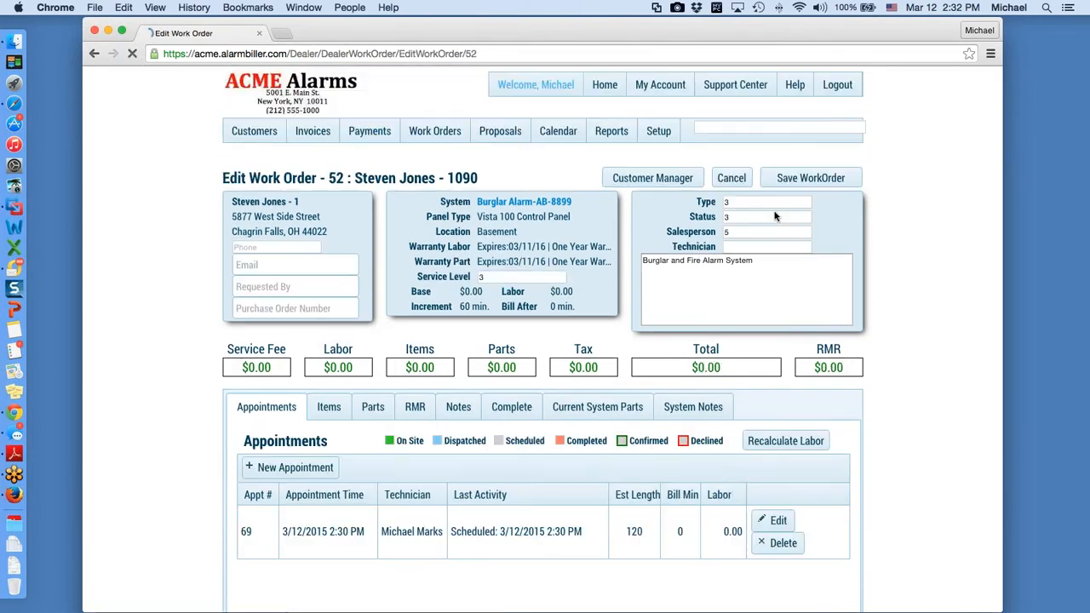
pyautogui.scroll(-1, 898, 453)
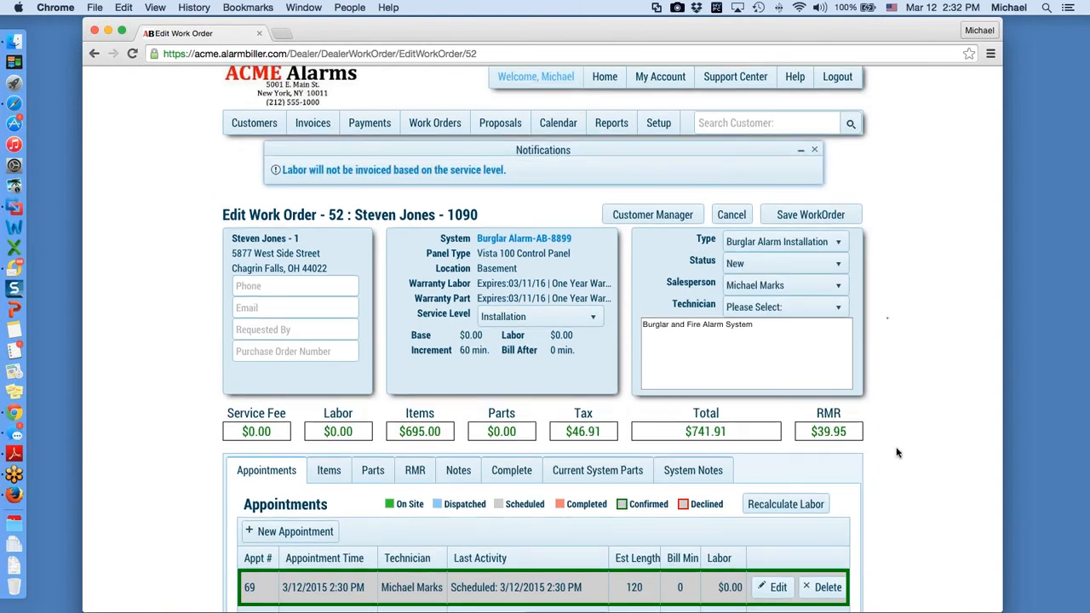
pyautogui.scroll(-2, 775, 511)
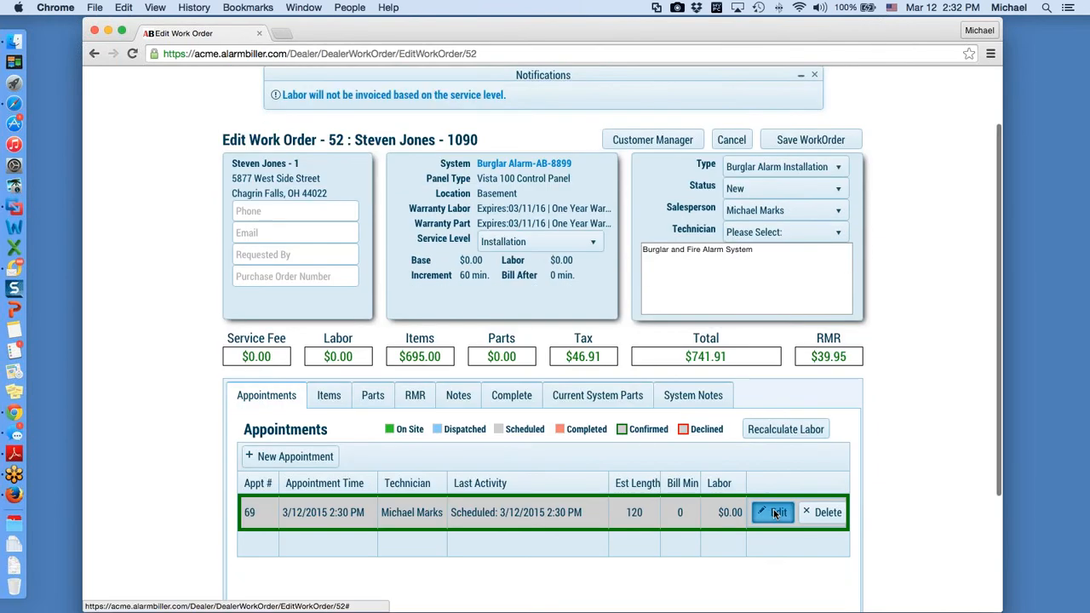
pyautogui.click(777, 513)
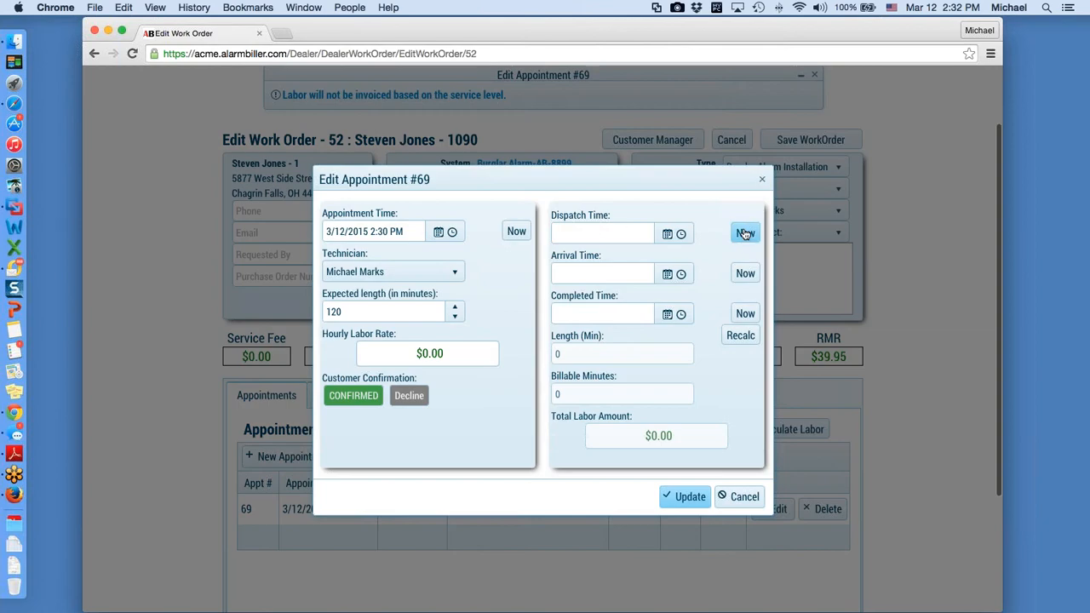
pyautogui.click(745, 234)
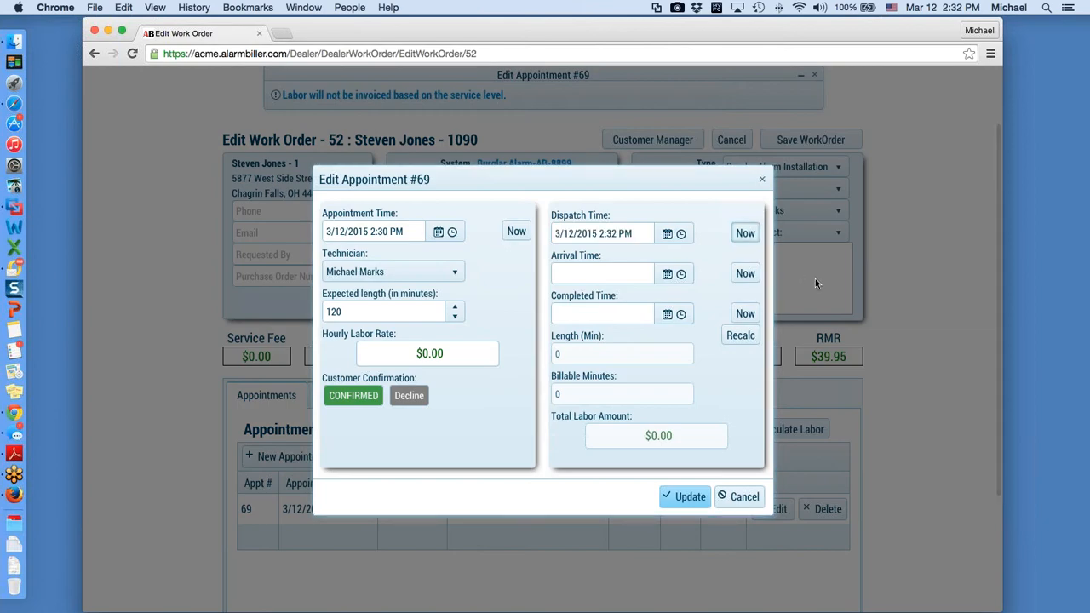
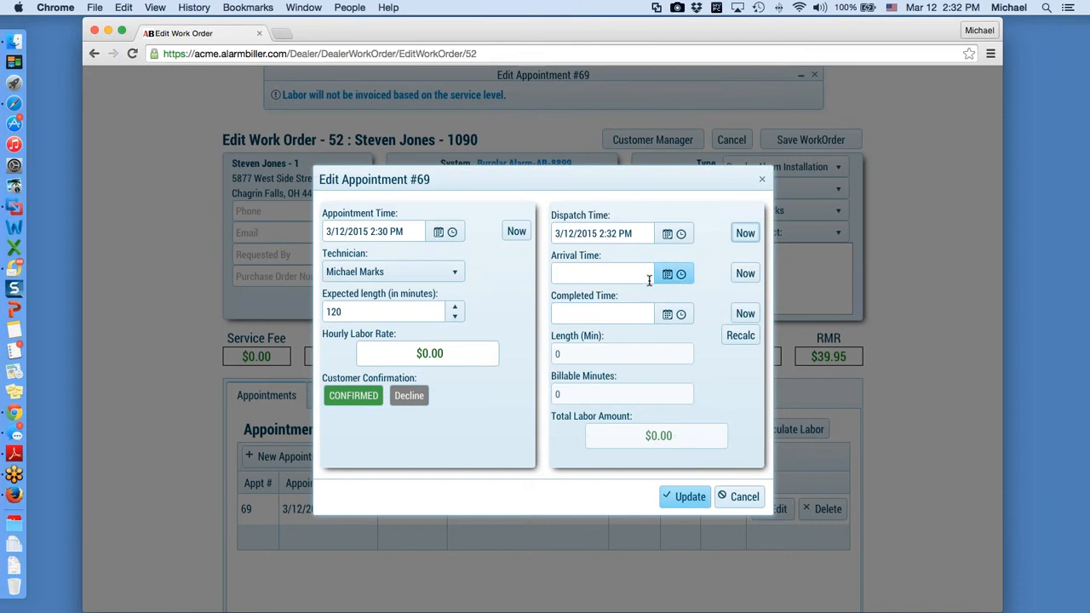
# Step: Give appointment 69 arrival 2:32 PM and completion 4:32 PM (120 minutes), then update it
pyautogui.click(745, 274)
pyautogui.click(745, 314)
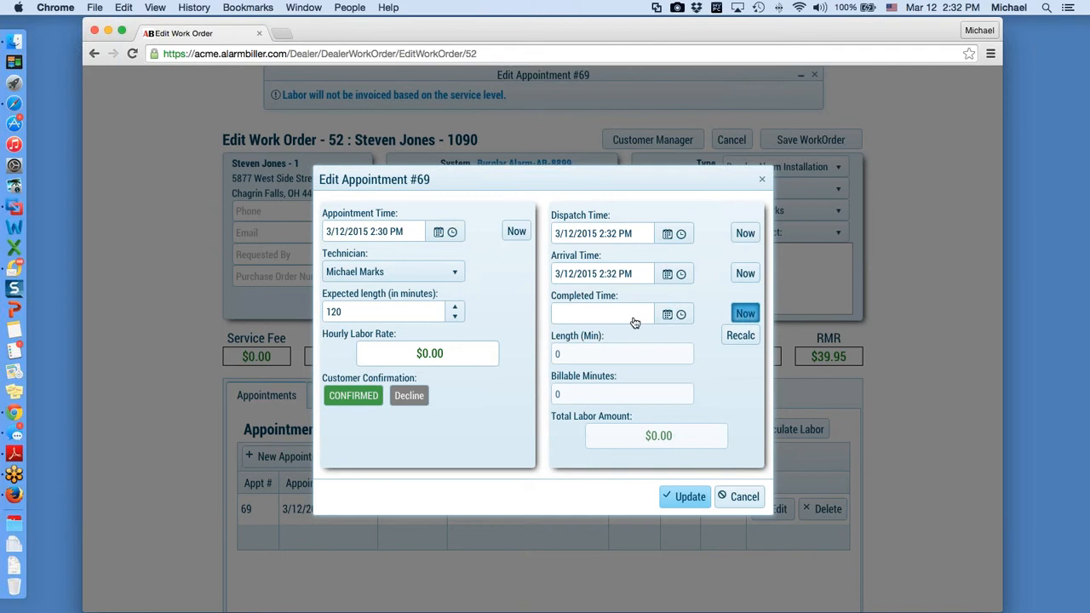
pyautogui.click(602, 315)
pyautogui.press('BackSpace')
pyautogui.write('4:32 PM')
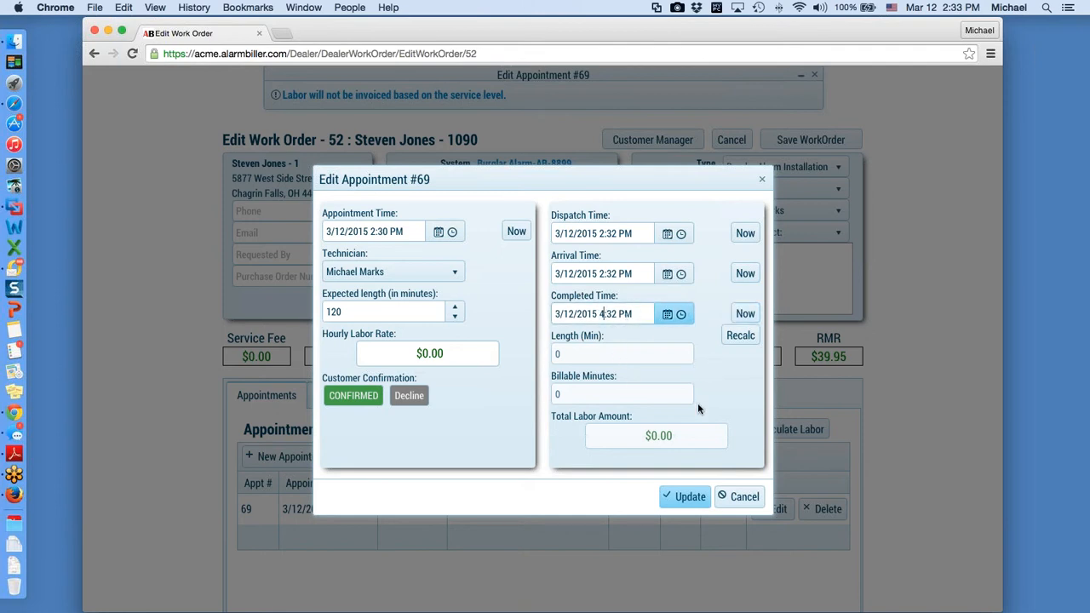
pyautogui.press('Tab')
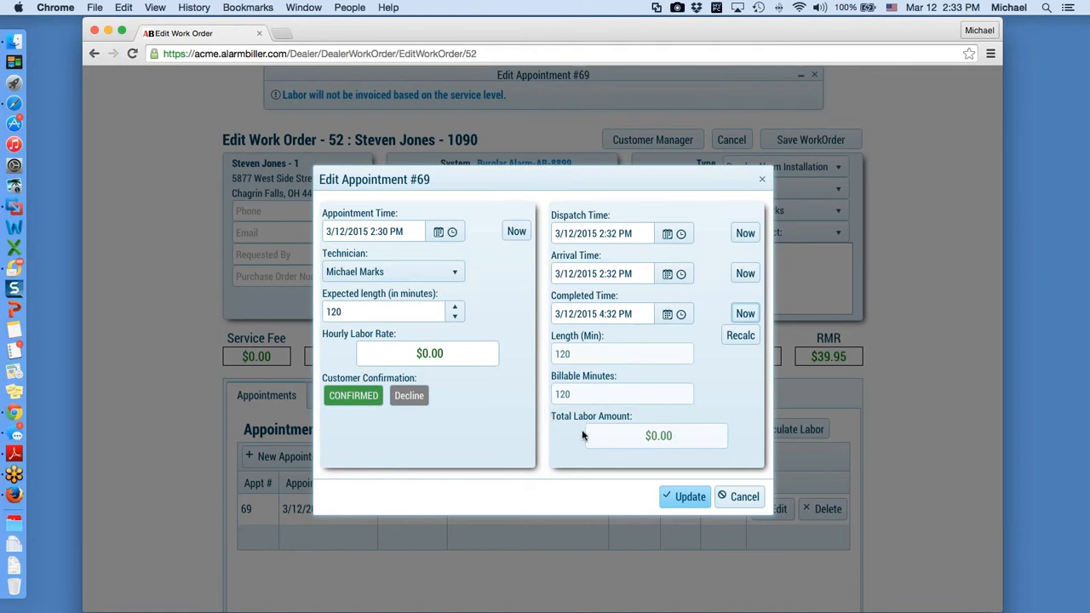
pyautogui.click(686, 501)
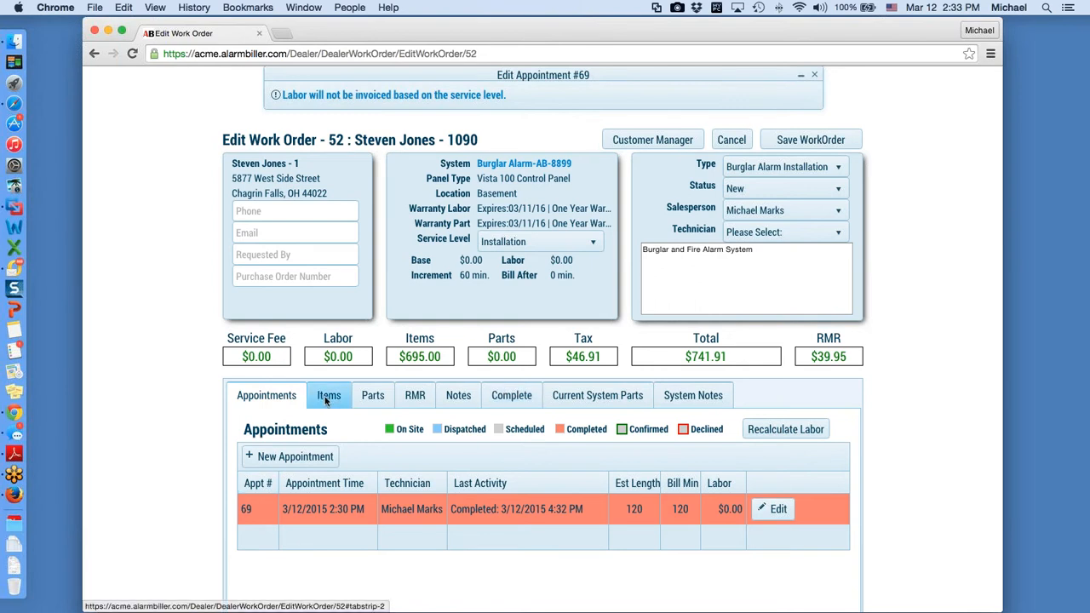
# Step: Check the work order's parts, then show its RMR: Maintenance Fee $10.00 and Monitoring $29.95
pyautogui.scroll(-3, 356, 413)
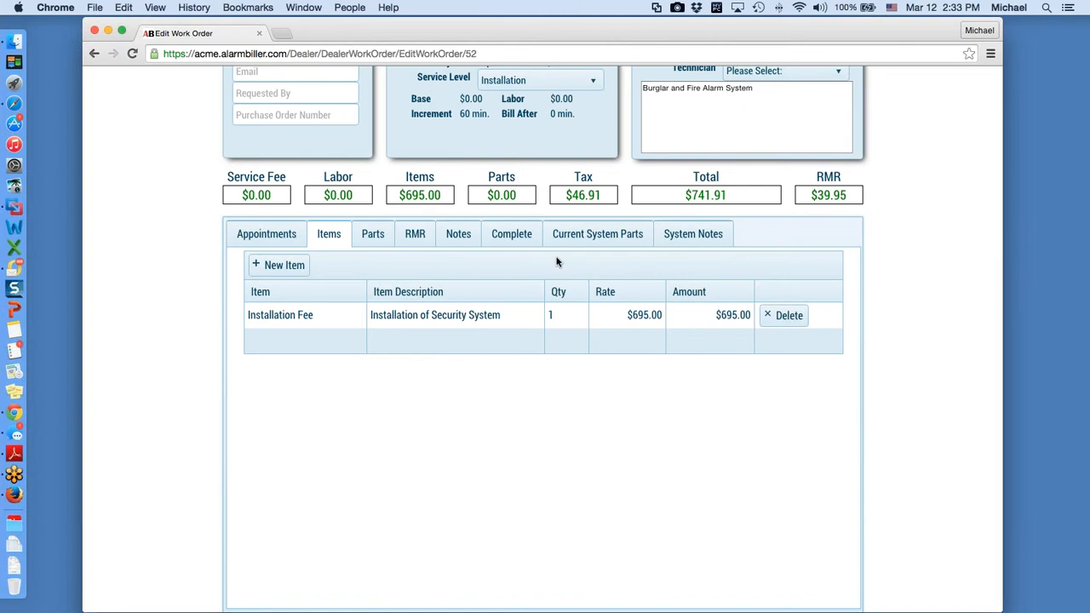
pyautogui.click(374, 237)
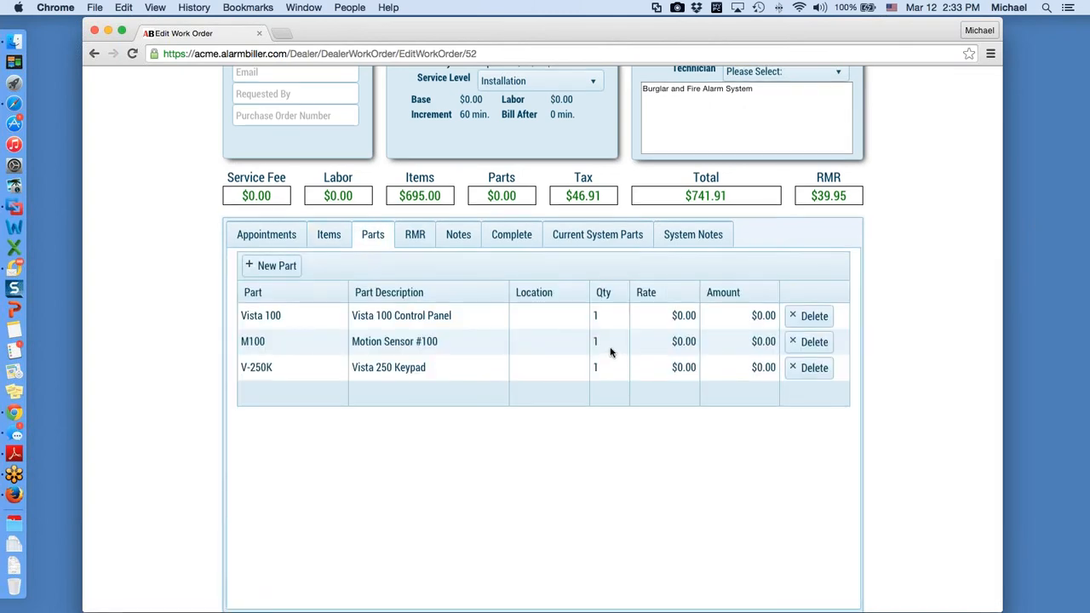
pyautogui.scroll(1, 609, 355)
pyautogui.scroll(2, 609, 355)
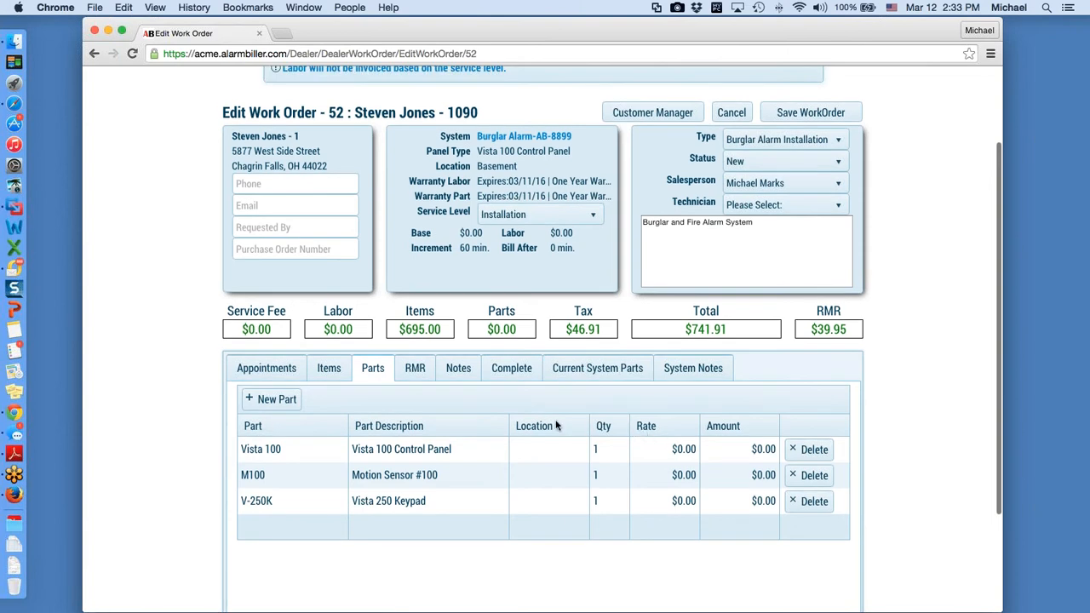
pyautogui.scroll(2, 553, 431)
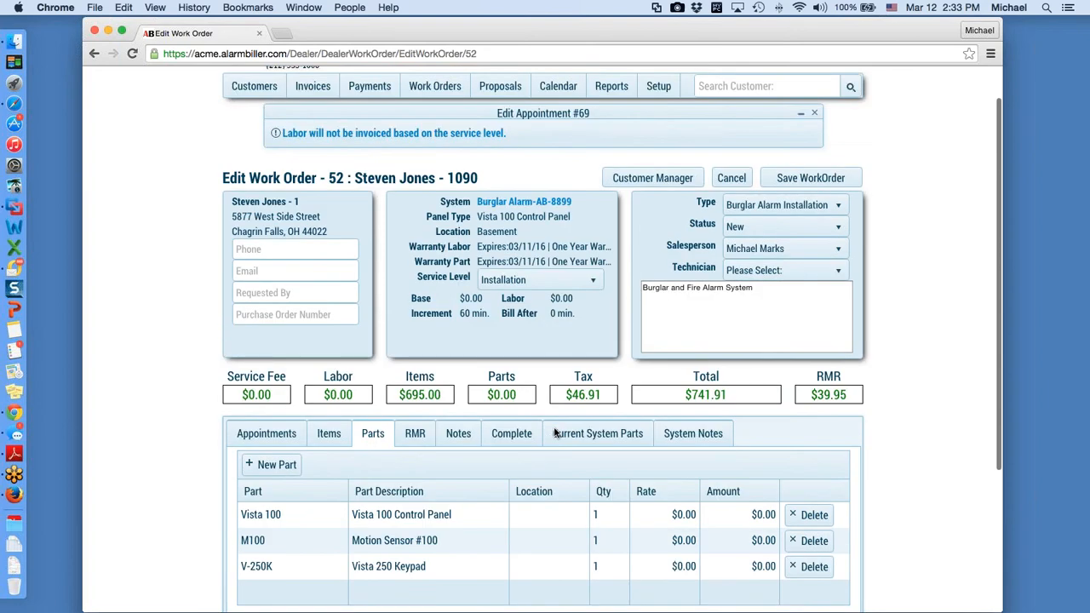
pyautogui.click(414, 441)
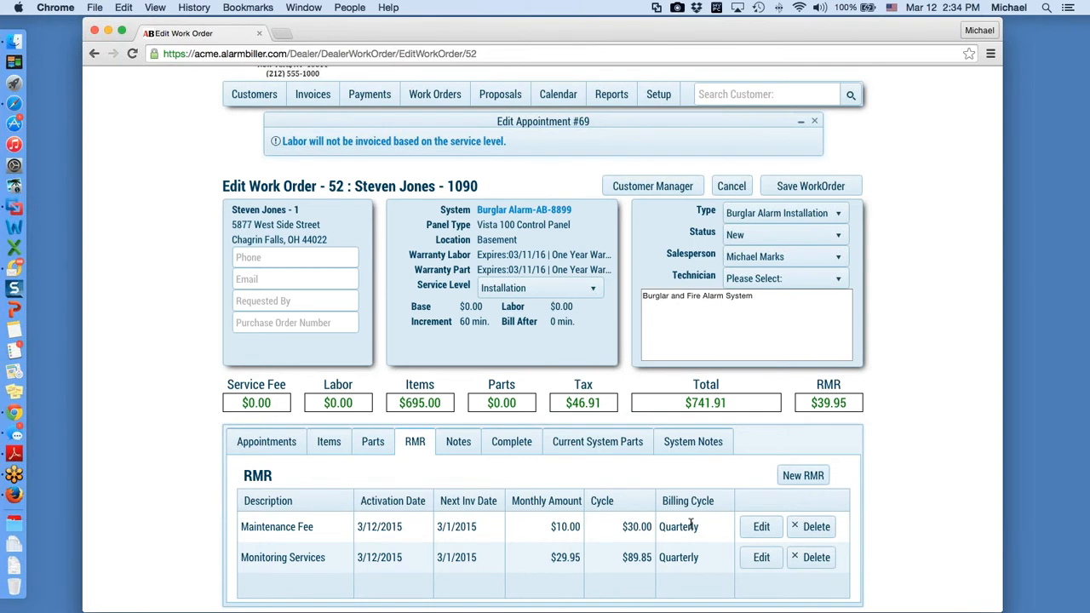
# Step: Inspect the Maintenance Fee RMR without saving, then set work order 52's status to Completed
pyautogui.click(764, 528)
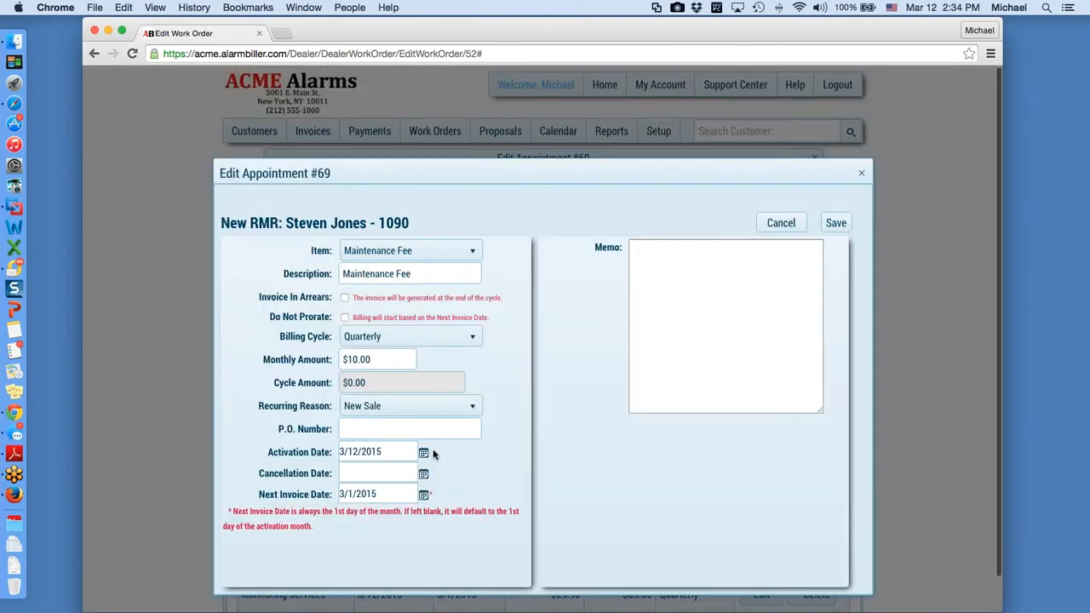
pyautogui.moveTo(391, 452); pyautogui.dragTo(327, 453)
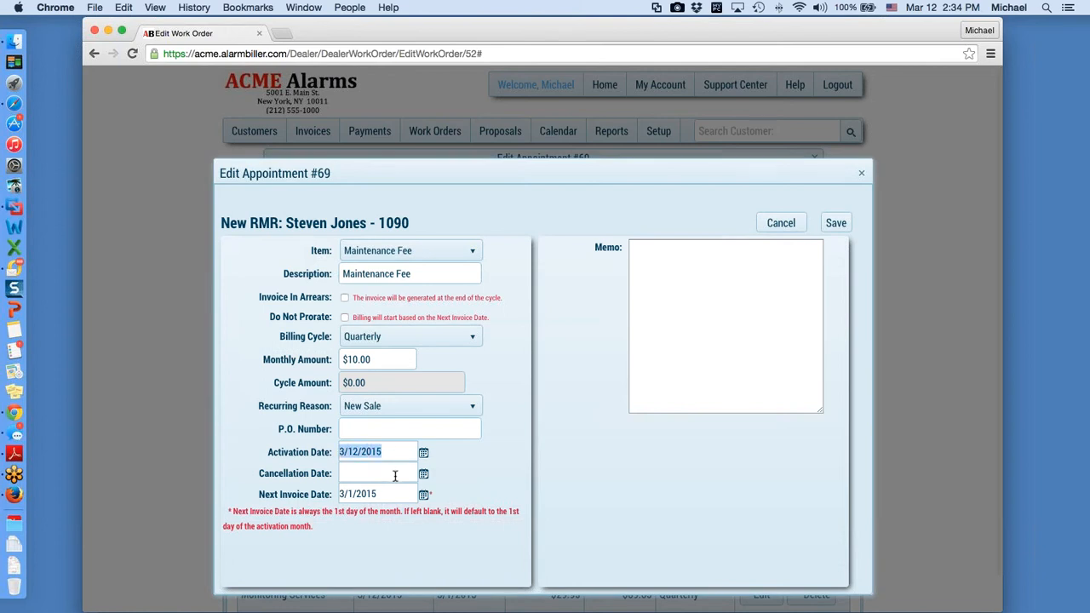
pyautogui.click(863, 174)
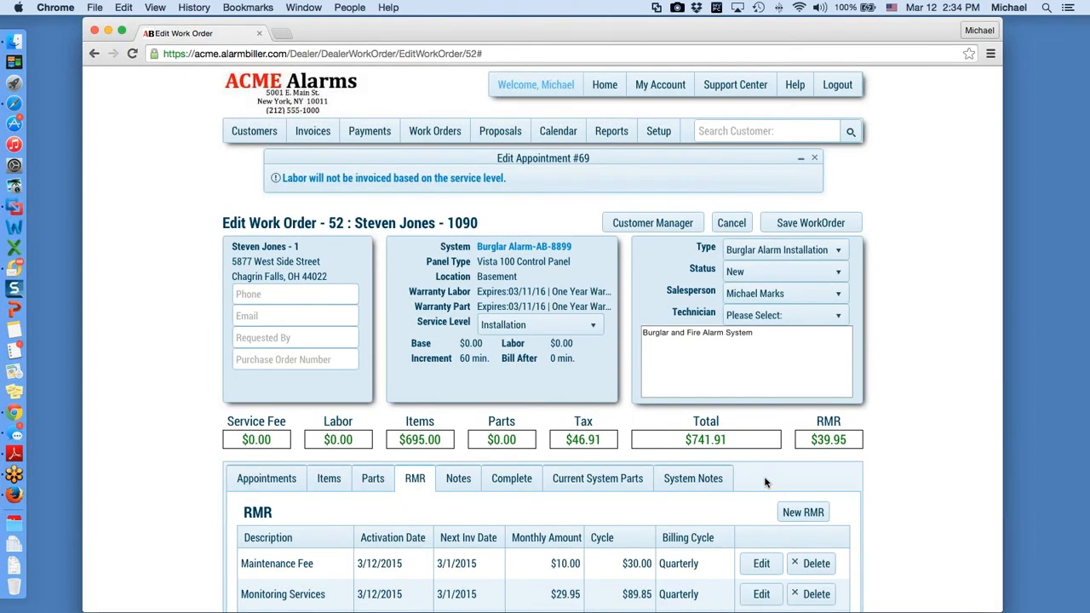
pyautogui.click(840, 276)
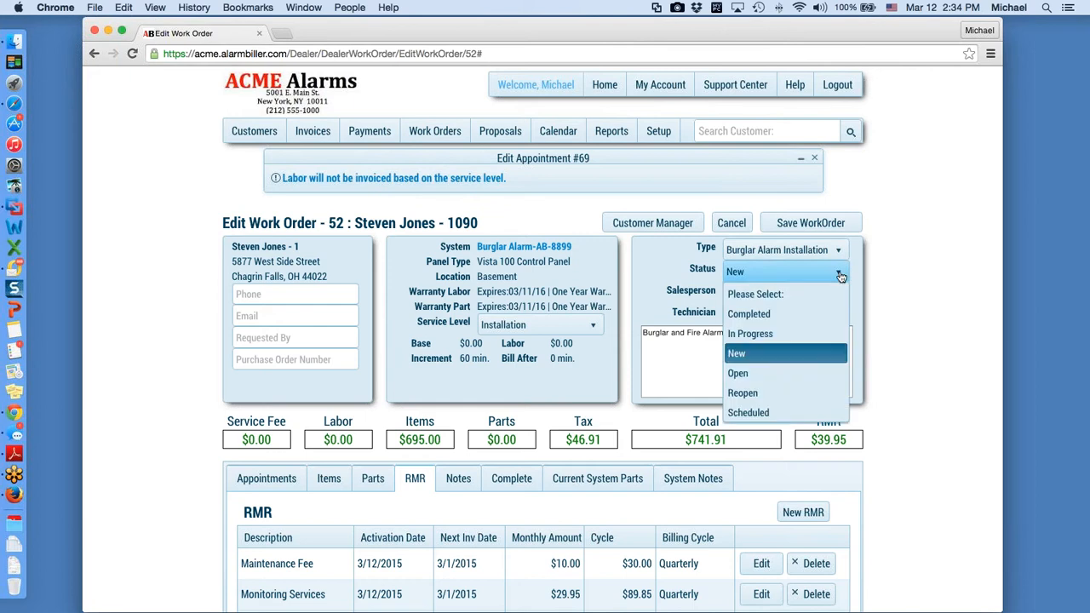
pyautogui.click(789, 315)
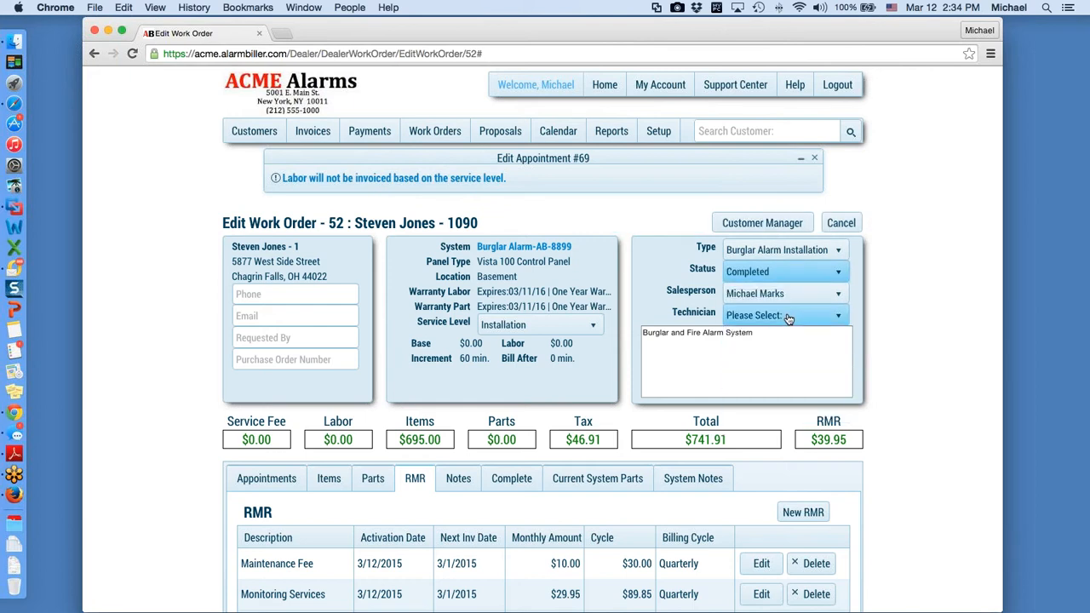
# Step: On the Complete tab, enter the customer's printed name and sign the signature pad
pyautogui.click(509, 481)
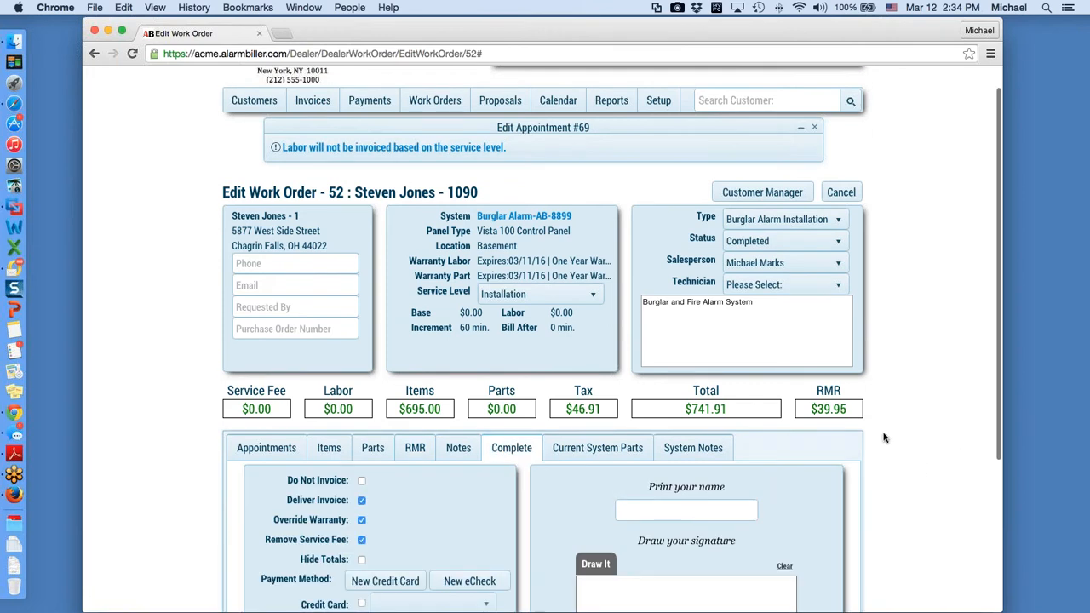
pyautogui.scroll(-5, 881, 436)
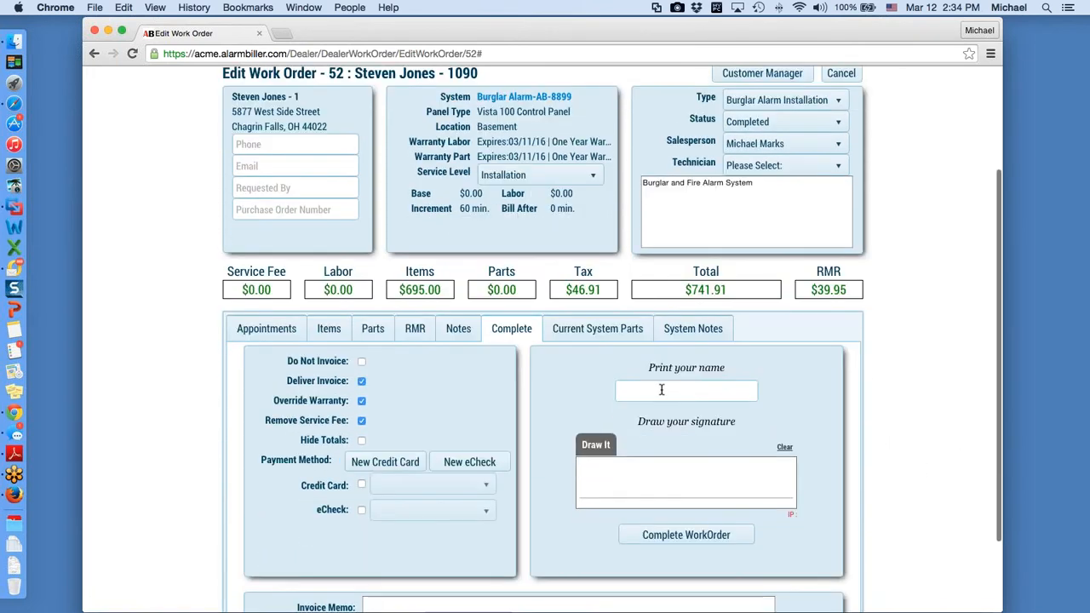
pyautogui.click(673, 391)
pyautogui.write('S')
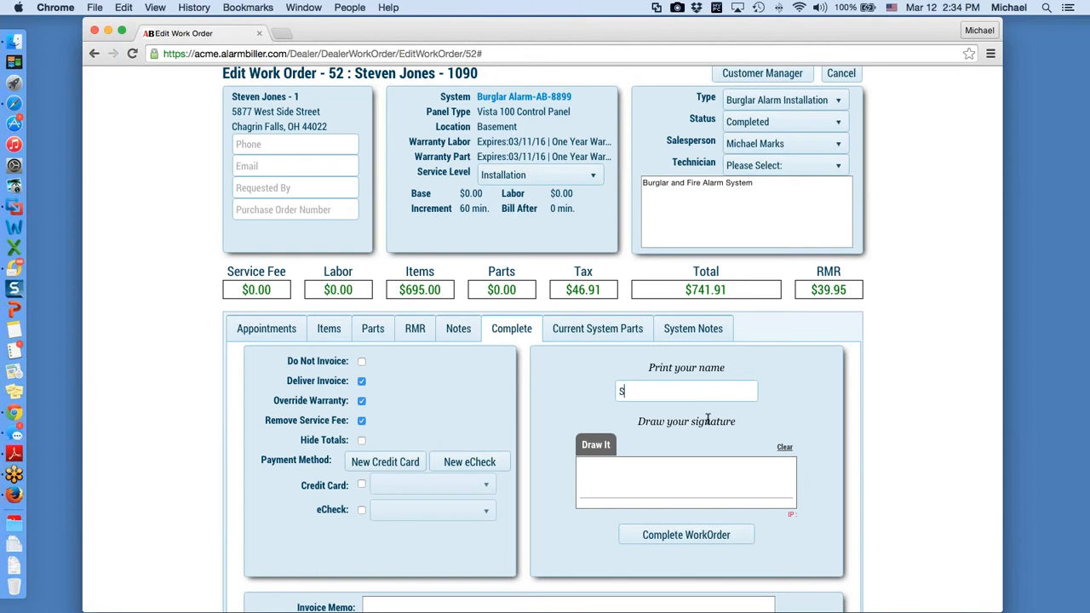
pyautogui.write('teven')
pyautogui.moveTo(605, 465); pyautogui.dragTo(727, 490)
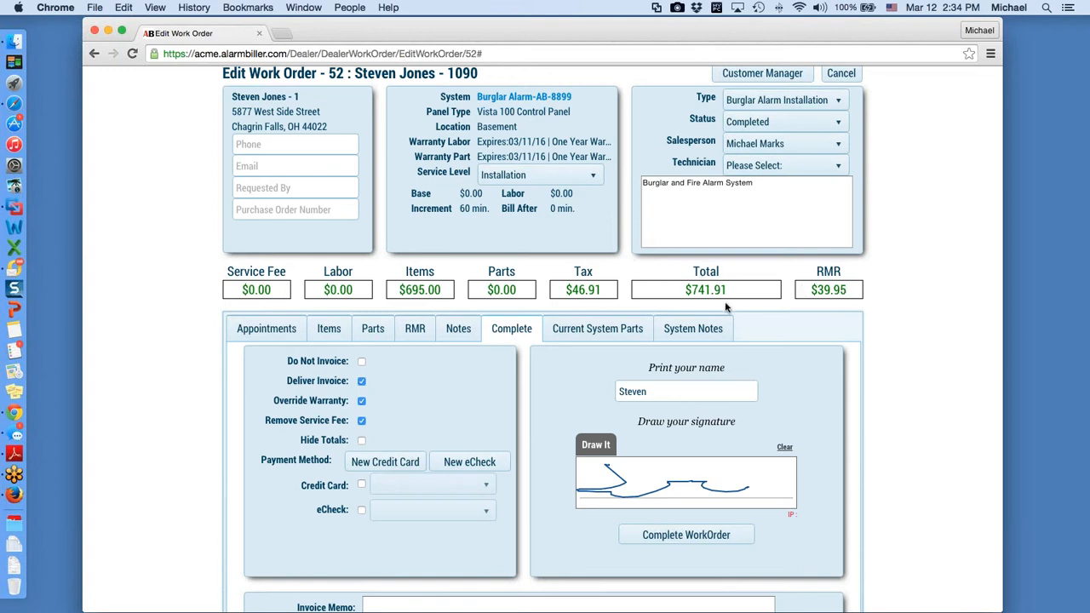
# Step: Try the New Credit Card and New eCheck payment forms, closing each without saving
pyautogui.click(361, 485)
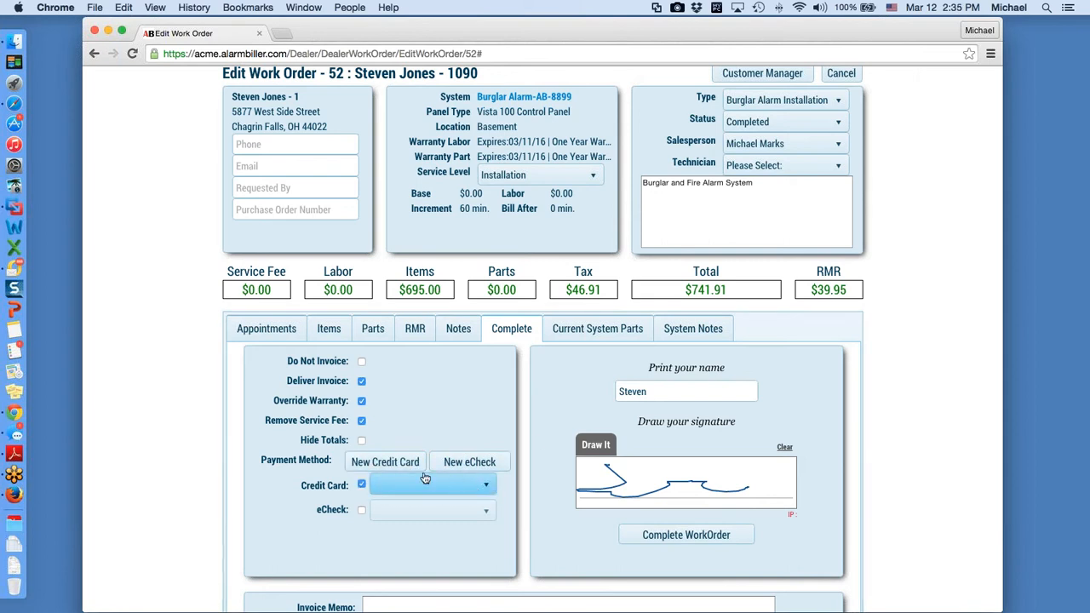
pyautogui.click(401, 463)
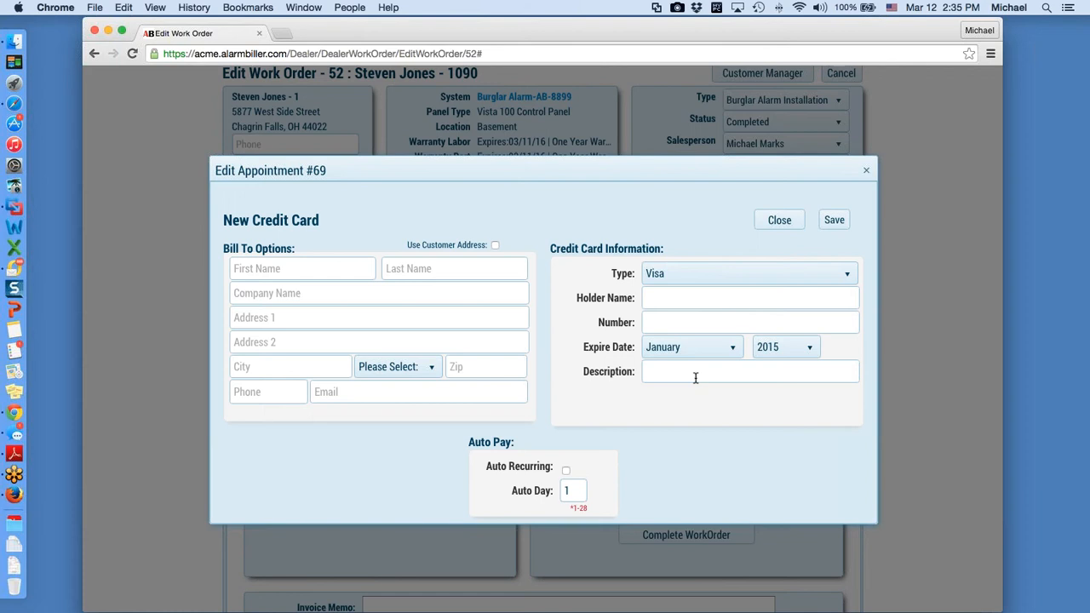
pyautogui.click(867, 174)
pyautogui.click(362, 509)
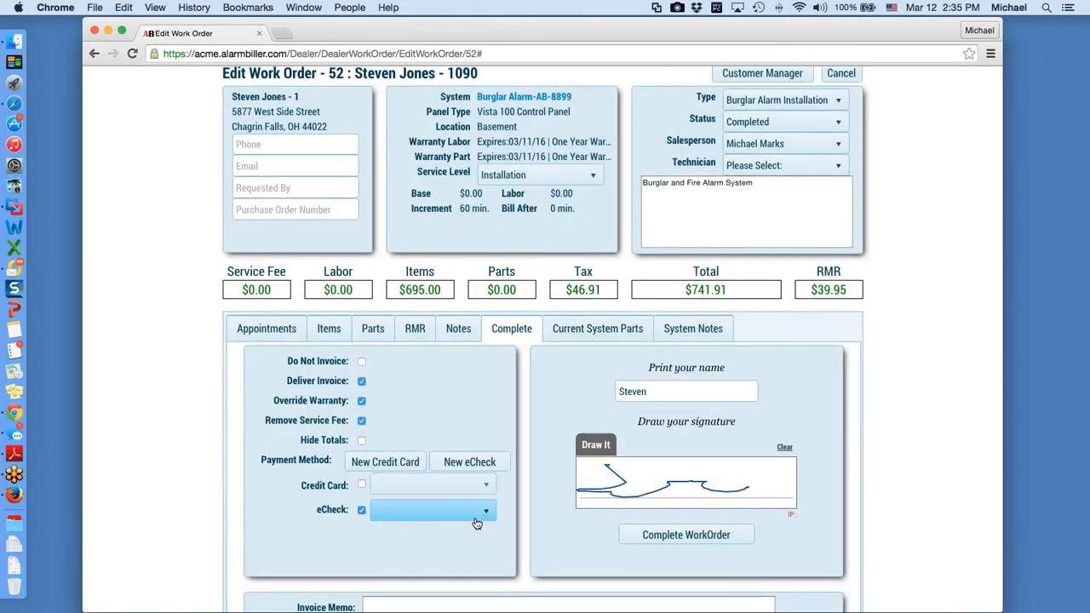
pyautogui.click(362, 509)
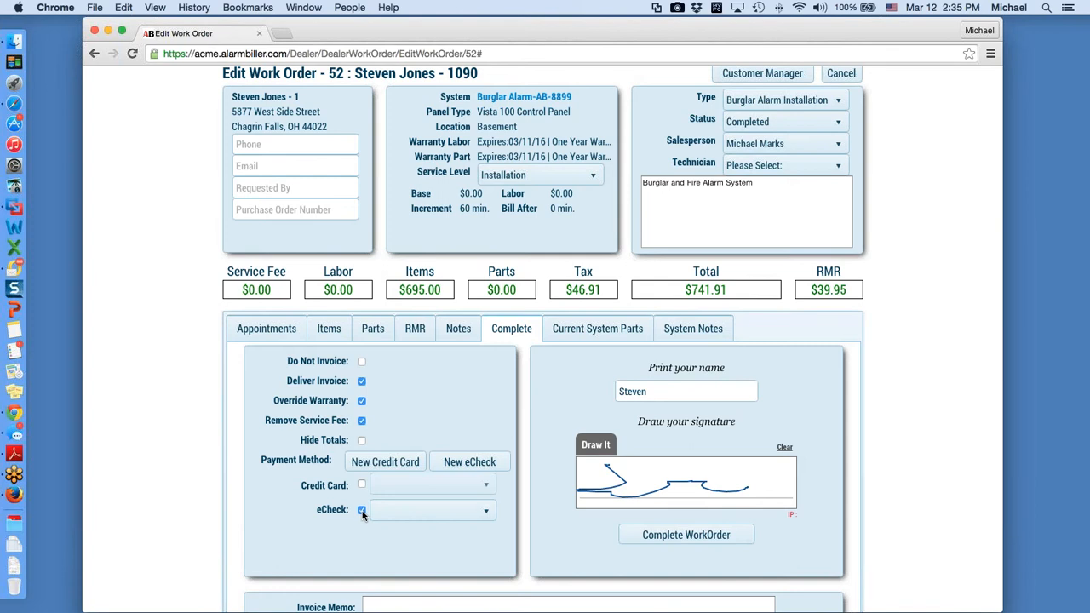
pyautogui.click(460, 464)
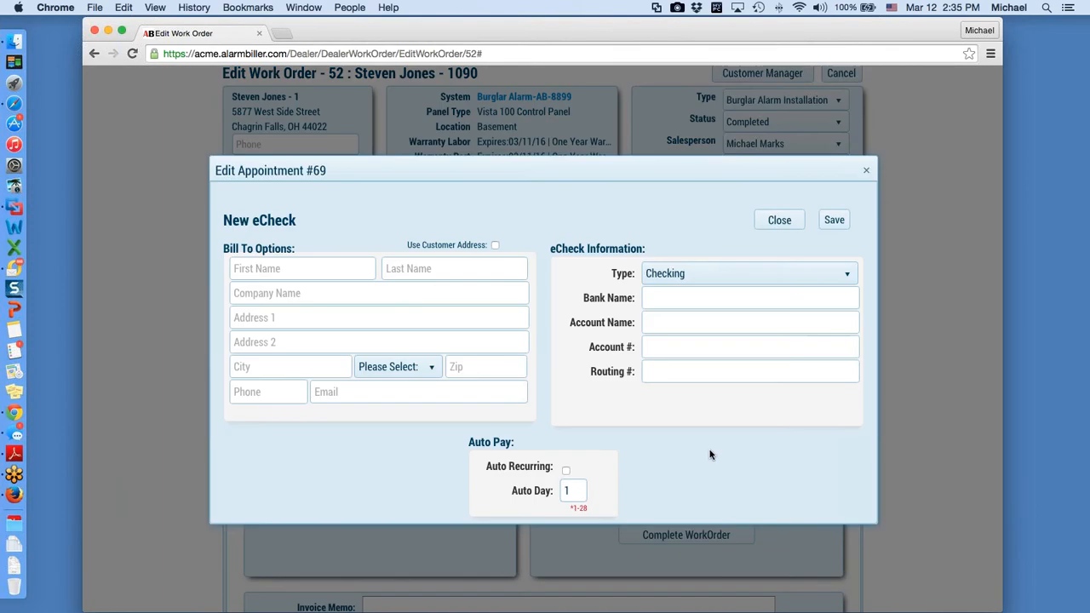
pyautogui.click(867, 172)
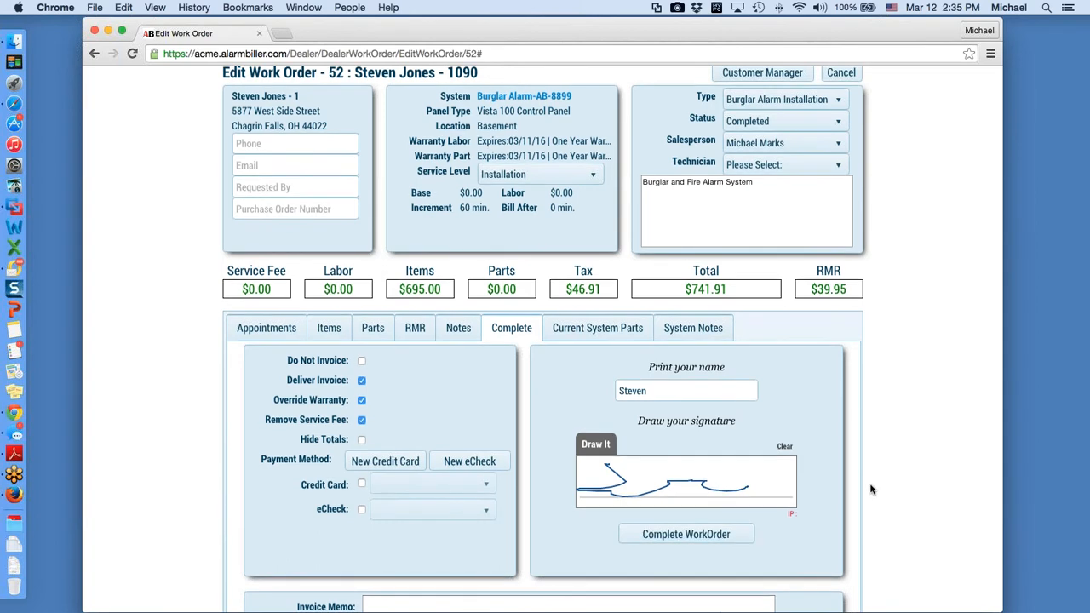
pyautogui.scroll(-3, 871, 489)
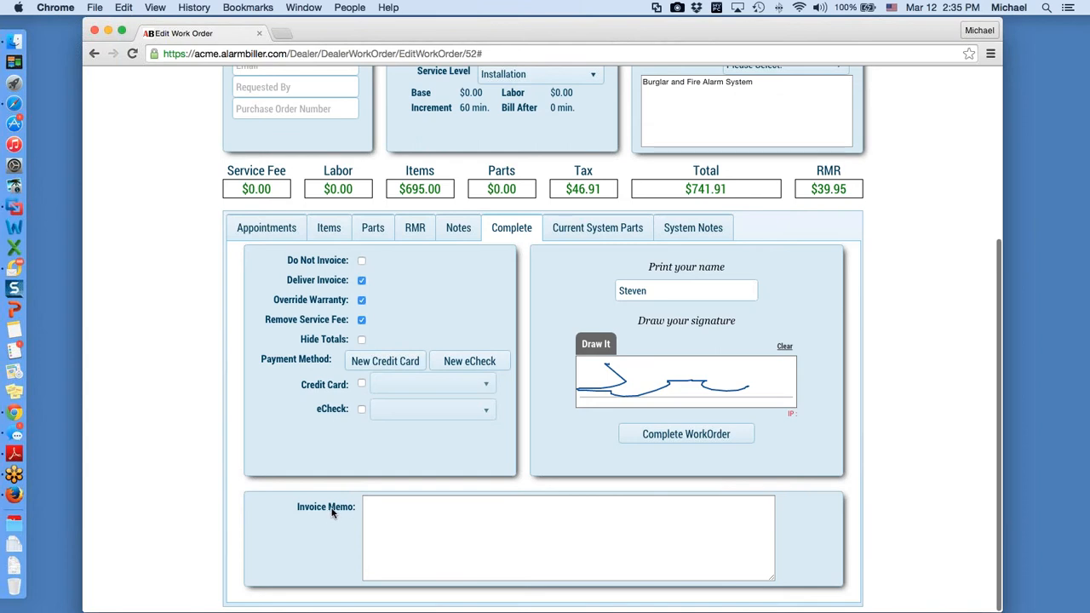
# Step: Add the invoice memo 'Thank you, installation of new security system.' and complete work order 52
pyautogui.click(419, 516)
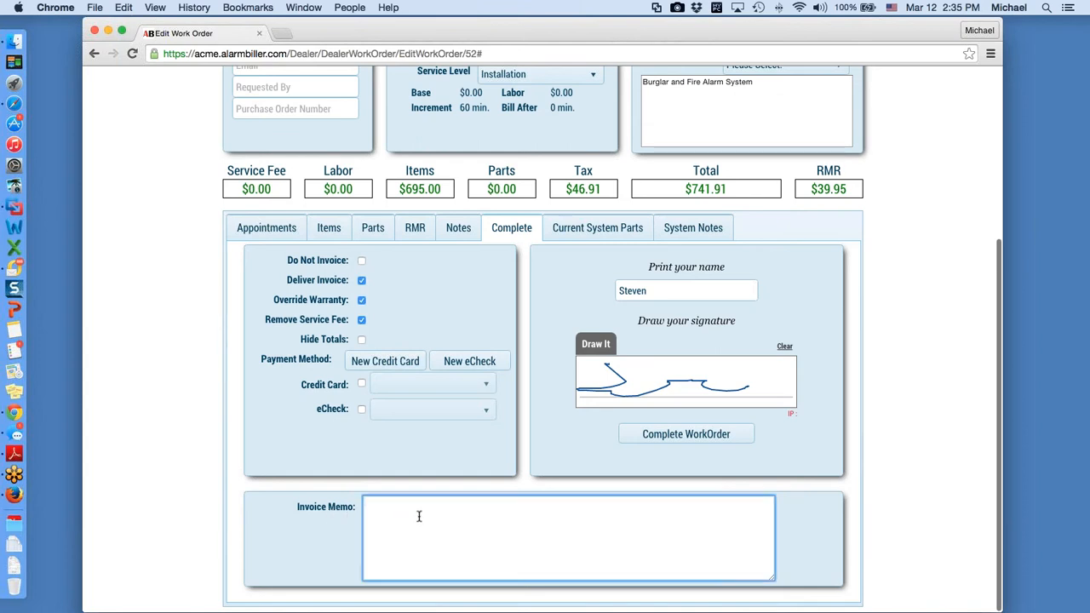
pyautogui.write('Thank you, ins')
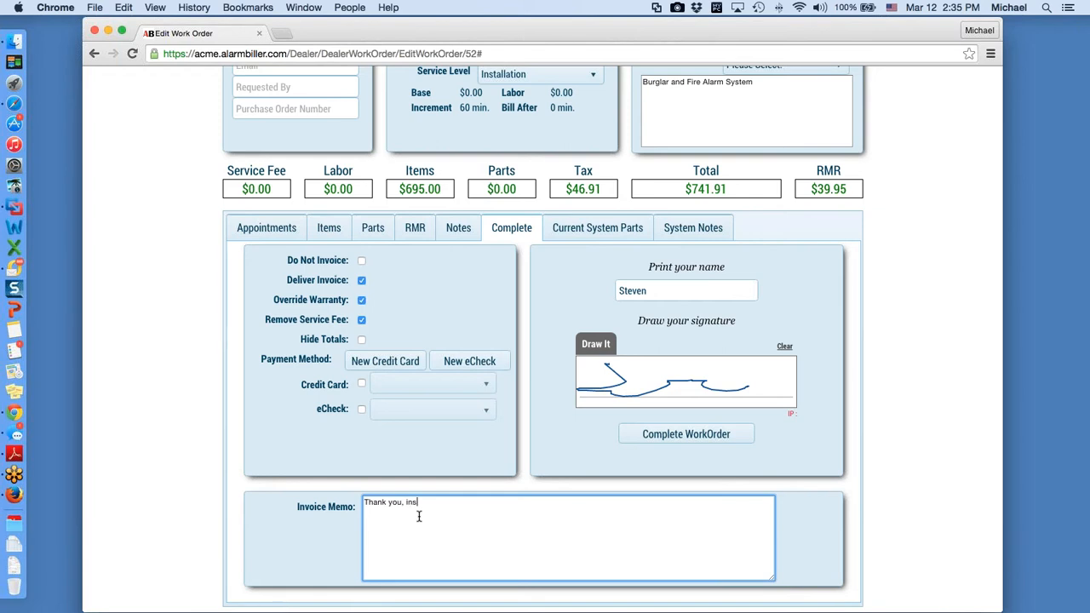
pyautogui.write('tallation of new security system.')
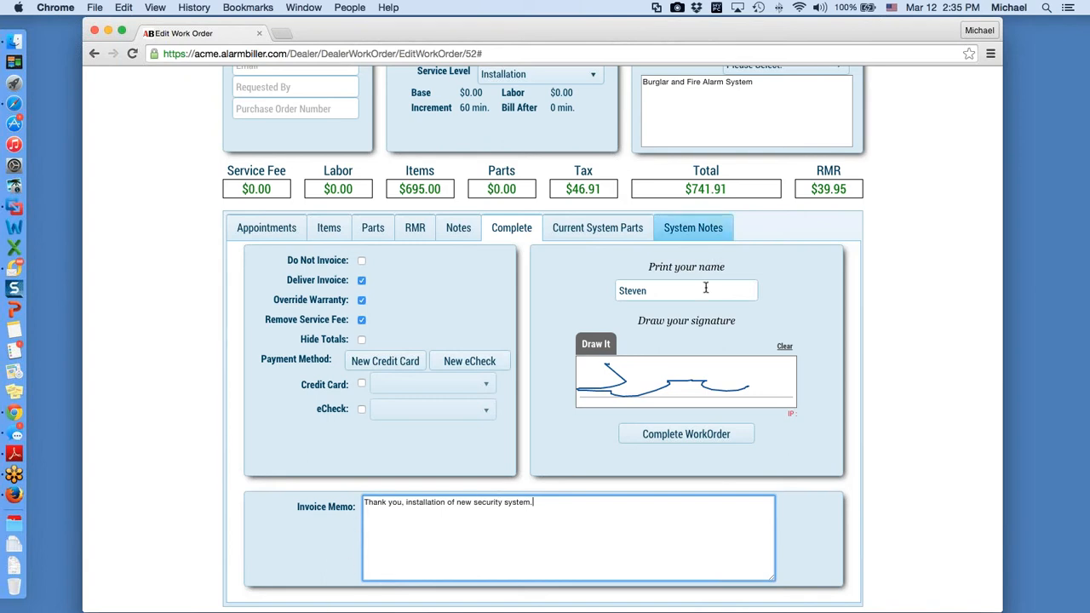
pyautogui.click(695, 436)
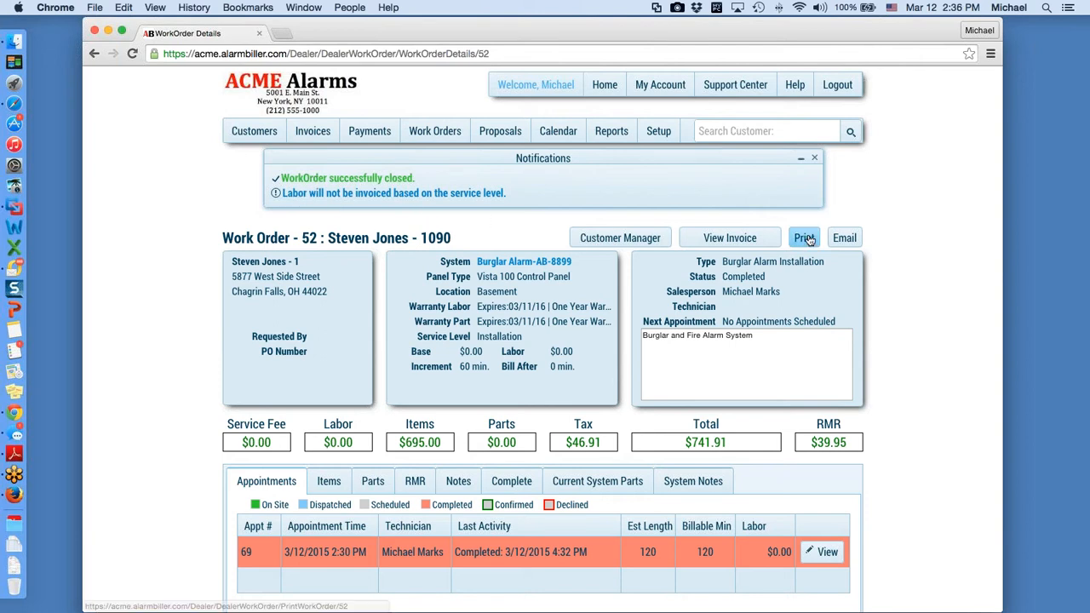
# Step: Open invoice 10701 from work order 52's details page
pyautogui.click(766, 242)
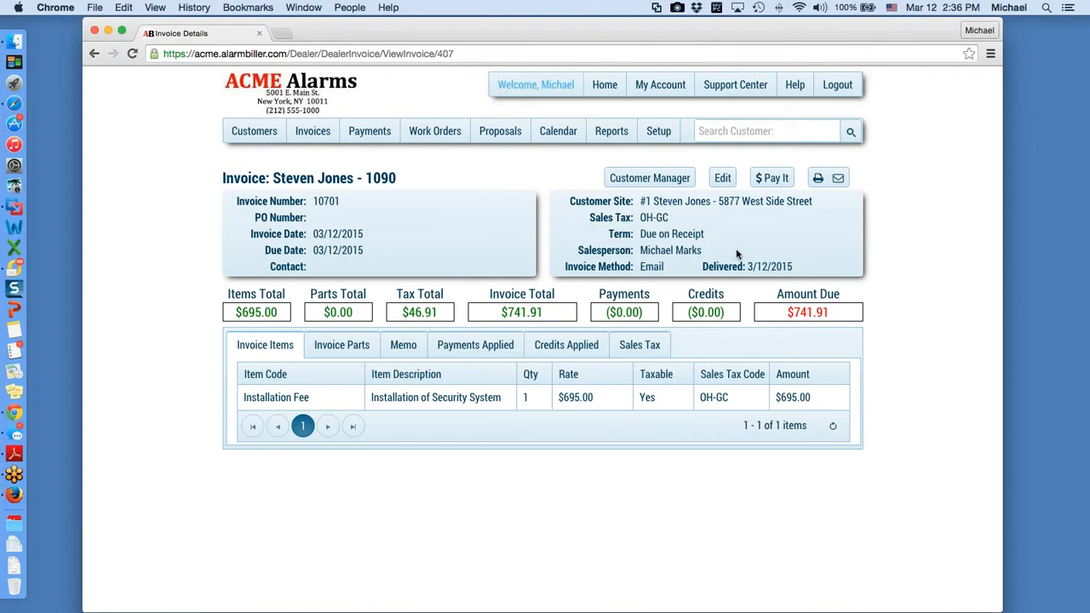
pyautogui.click(827, 180)
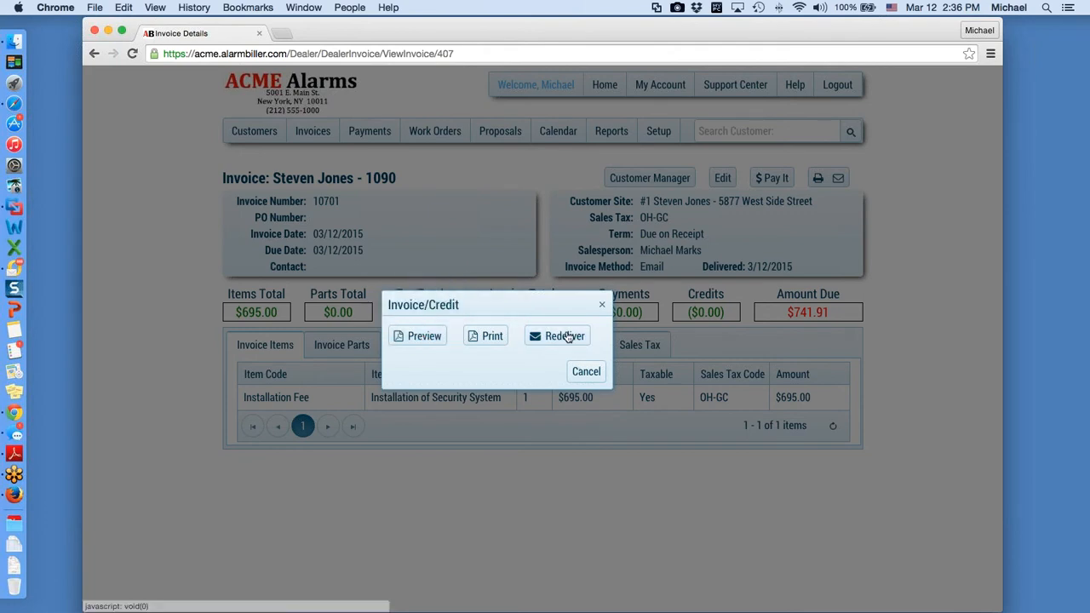
pyautogui.click(568, 337)
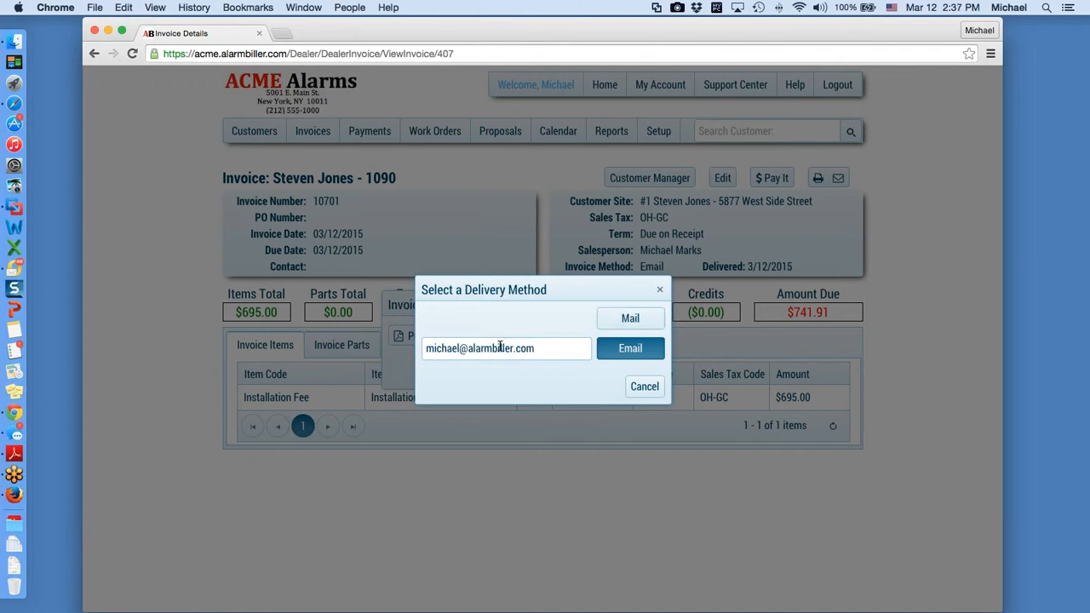
pyautogui.moveTo(549, 350); pyautogui.dragTo(427, 349)
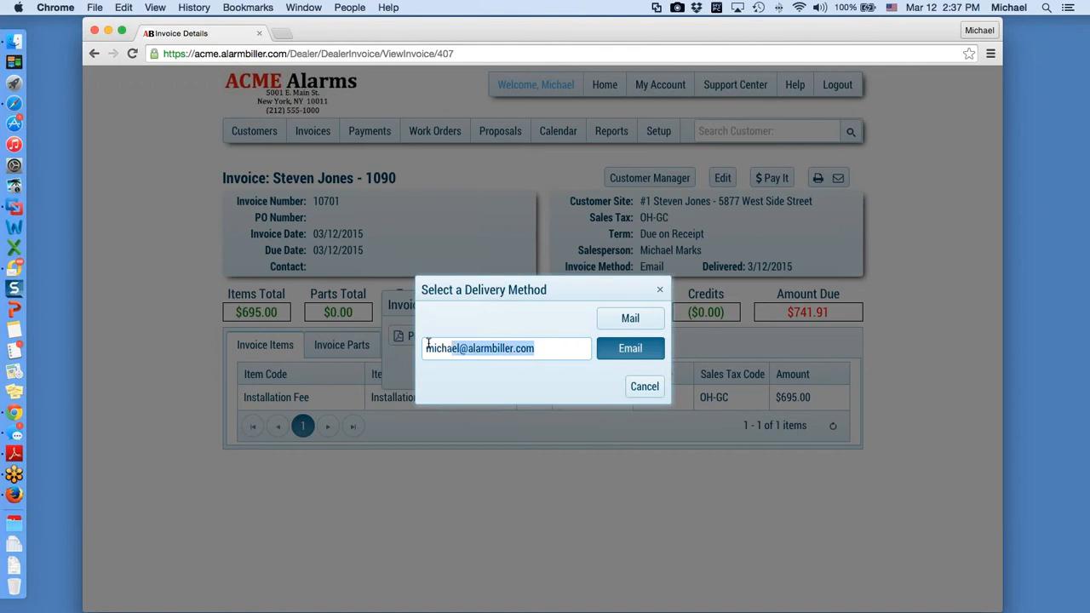
pyautogui.click(648, 387)
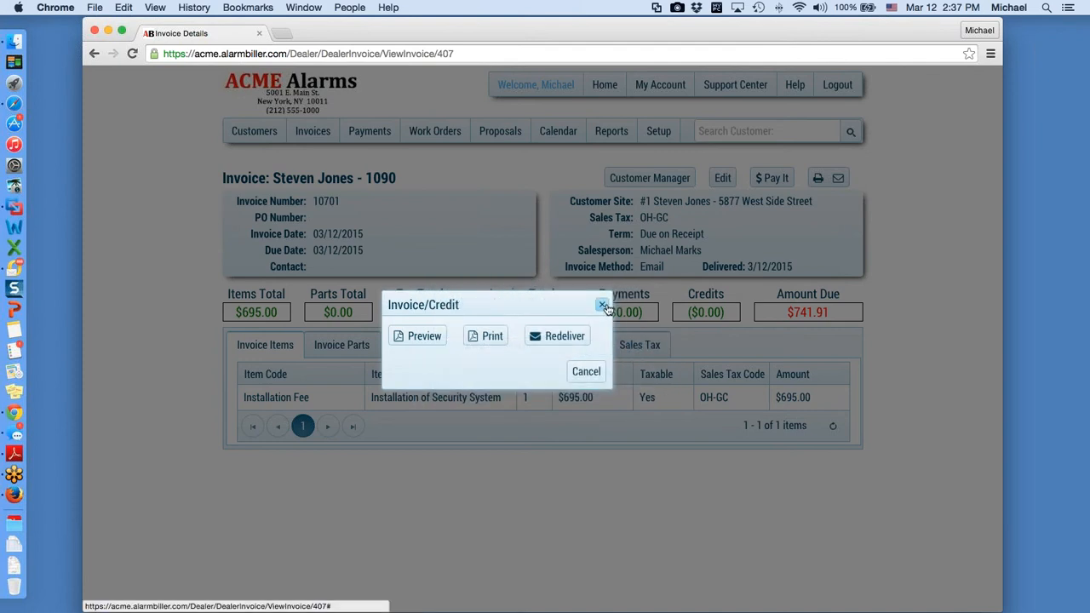
pyautogui.click(603, 306)
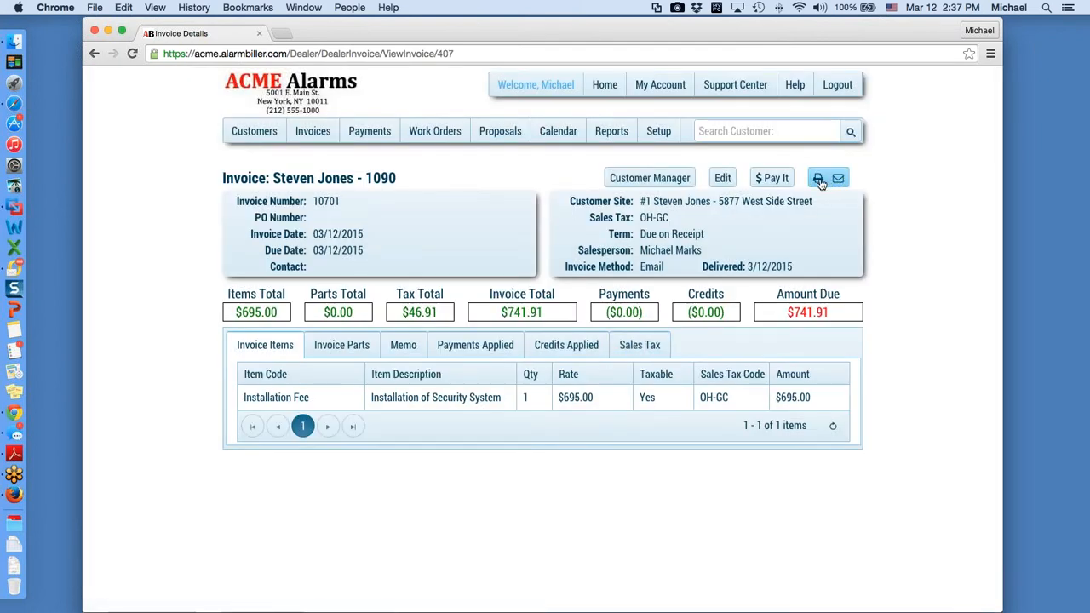
pyautogui.click(772, 181)
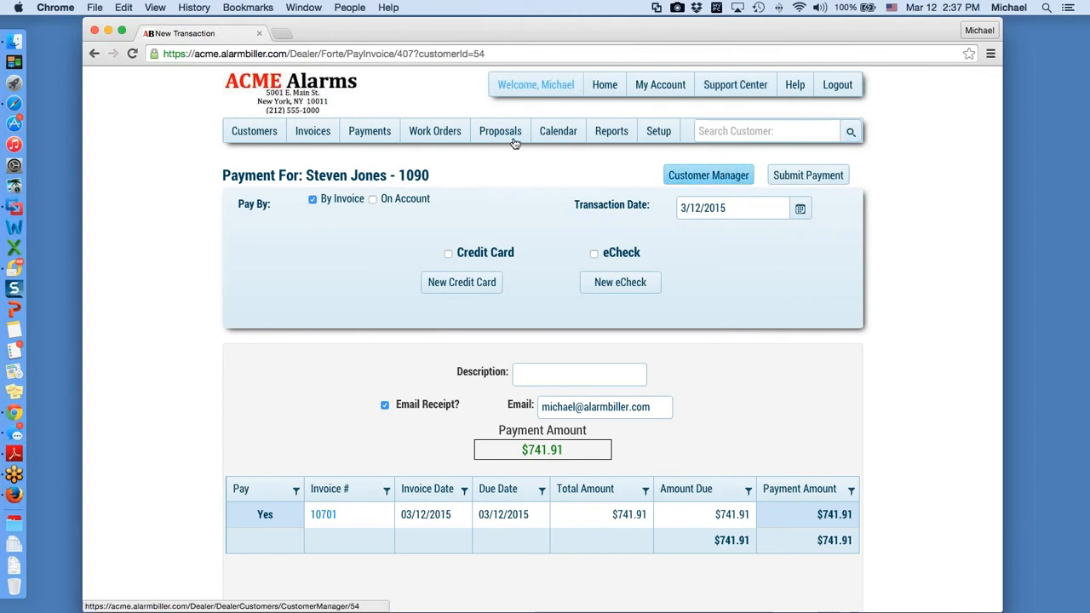
pyautogui.click(97, 54)
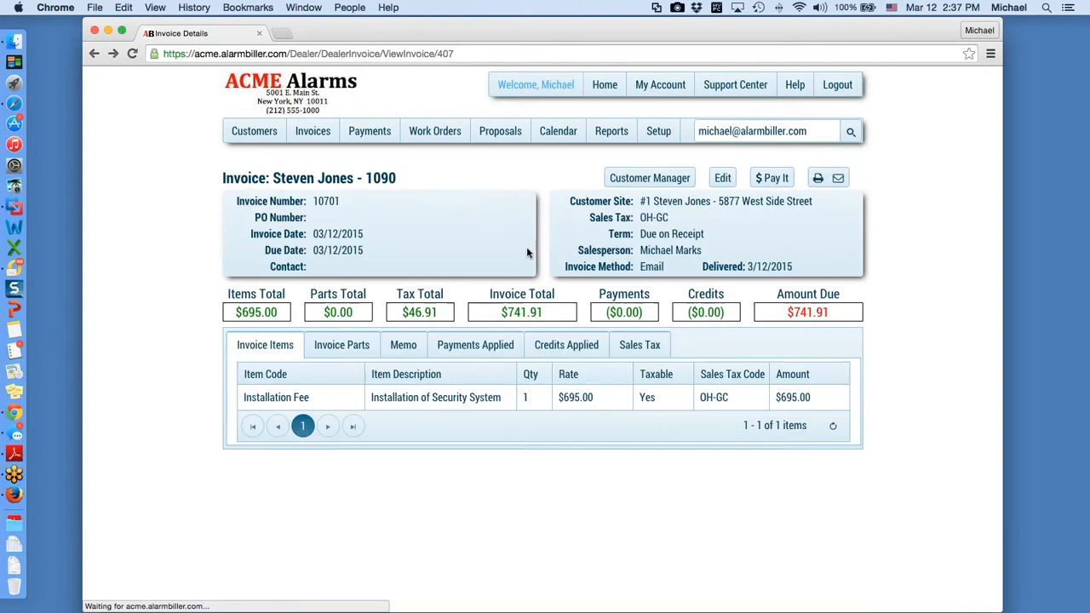
# Step: Edit invoice 10701, glance at its Parts and Items tabs, then go to the customer's account
pyautogui.click(723, 179)
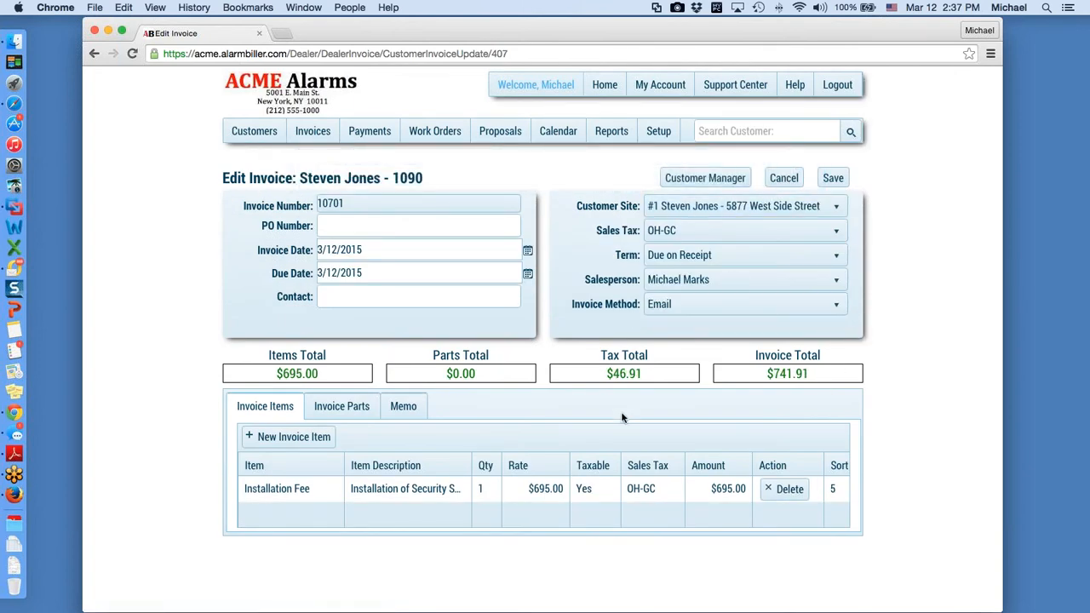
pyautogui.click(346, 409)
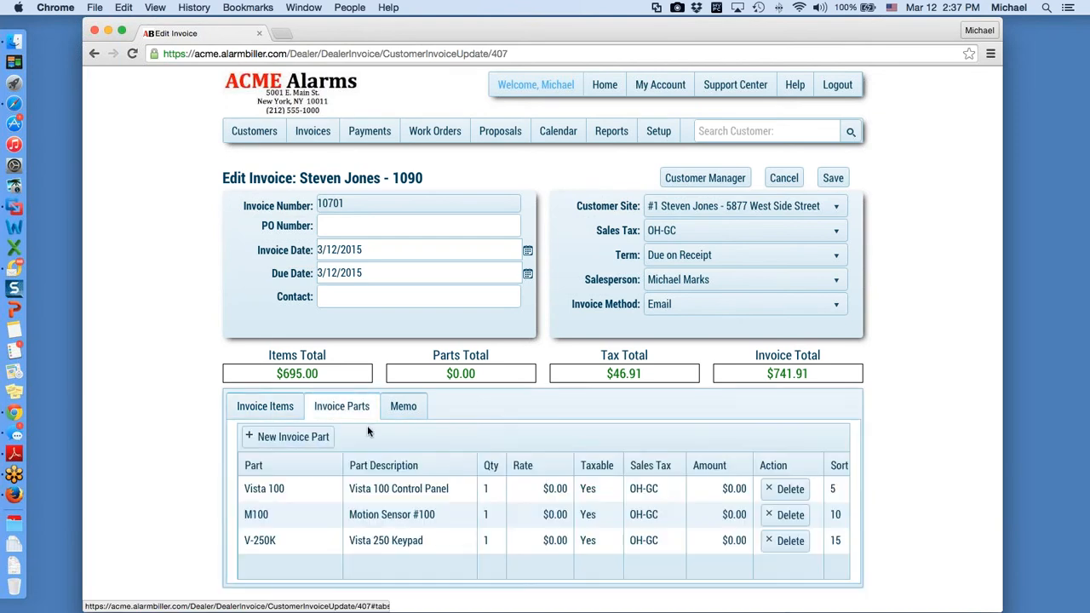
pyautogui.click(281, 408)
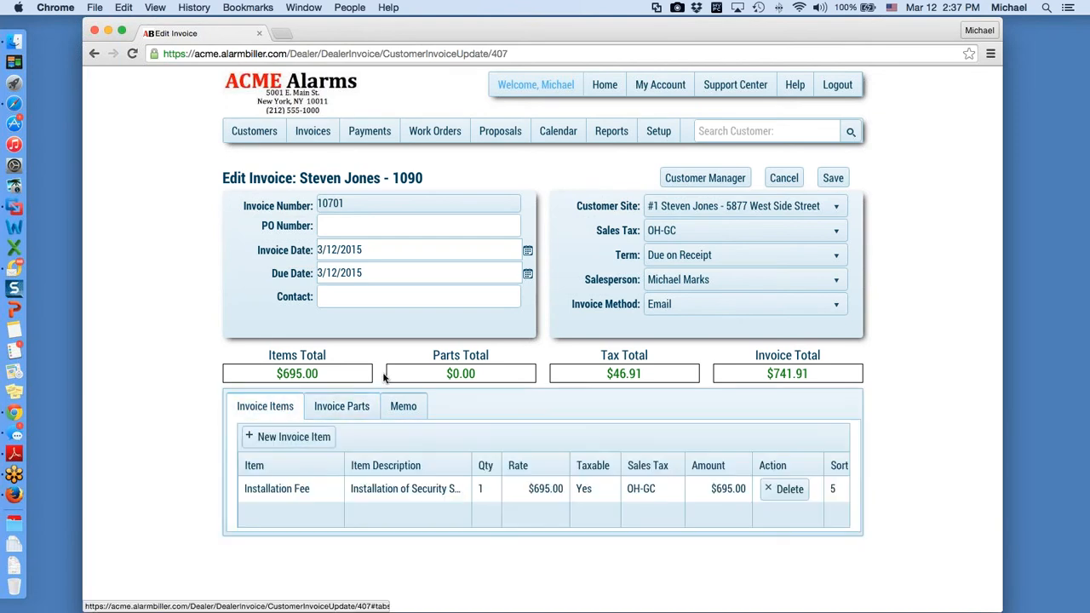
pyautogui.click(706, 180)
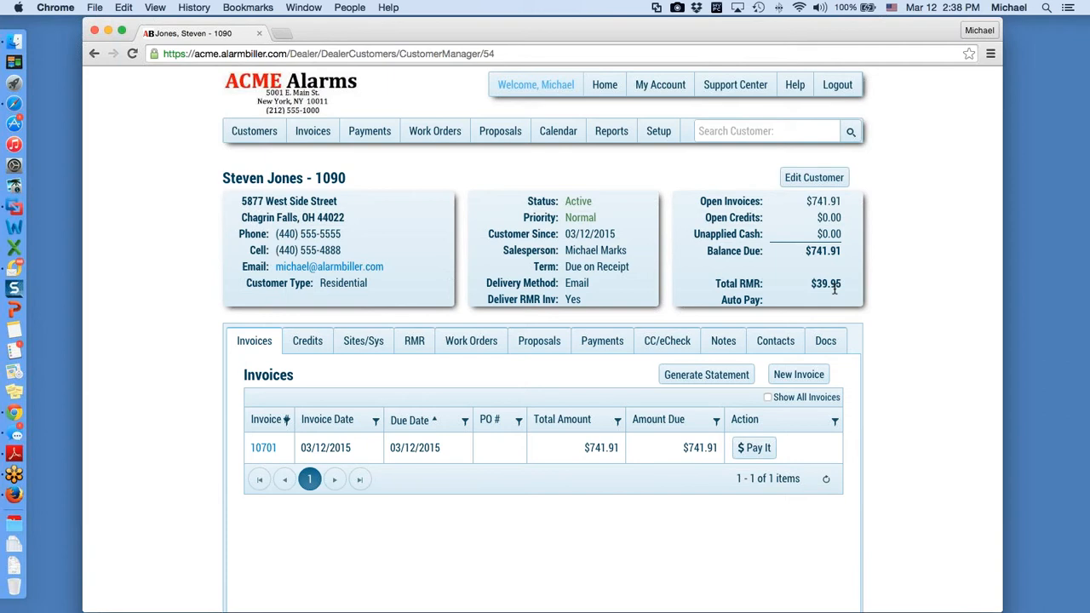
# Step: Review the customer's RMR and Sites/Sys tabs, then open burglar alarm system AB-8899
pyautogui.click(416, 340)
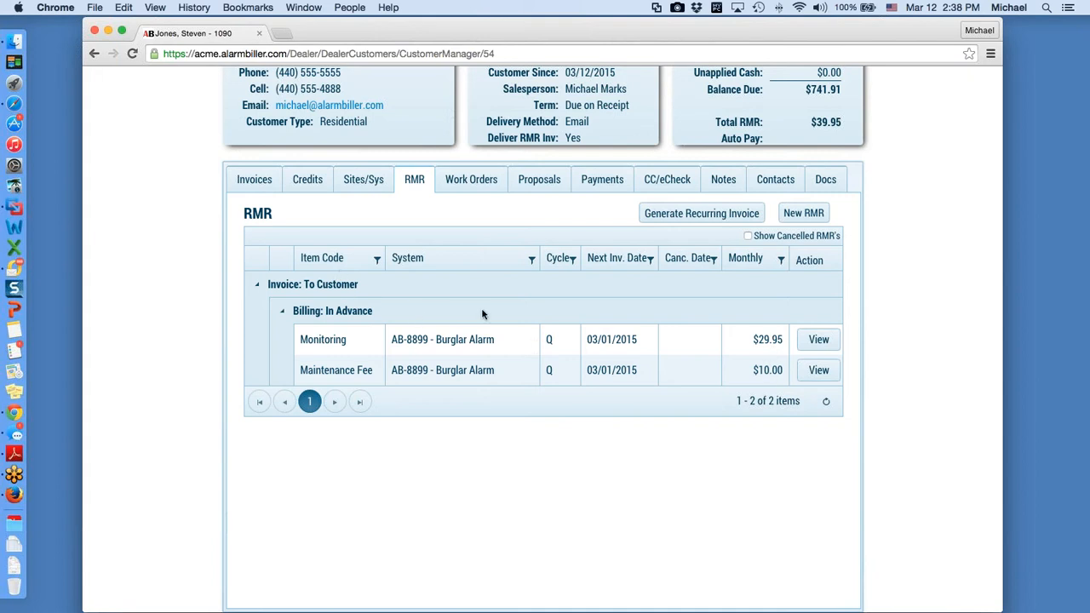
pyautogui.scroll(5, 483, 314)
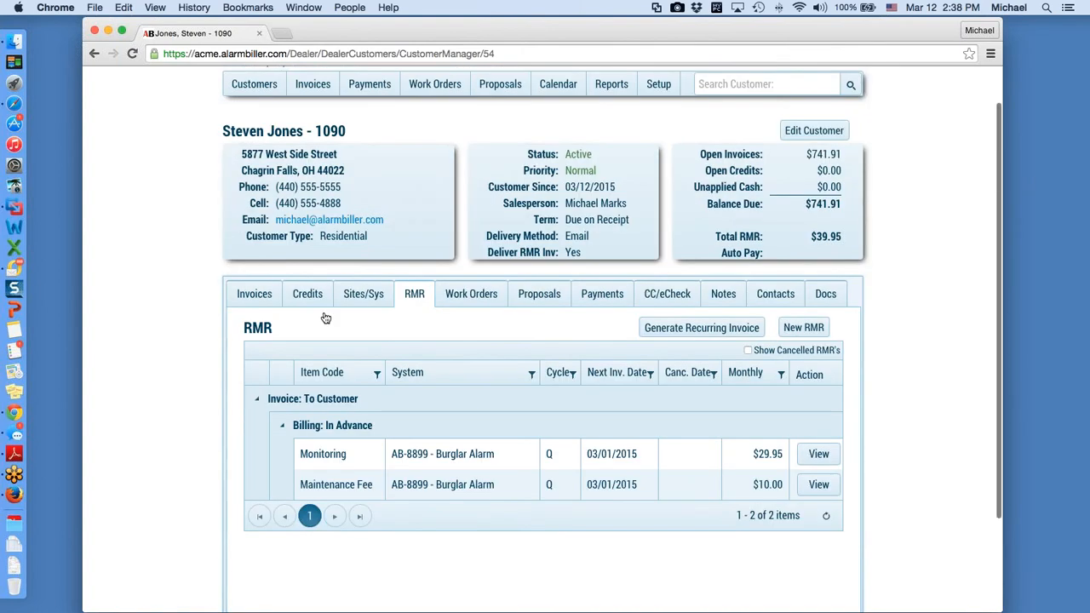
pyautogui.click(381, 310)
pyautogui.scroll(-5, 382, 309)
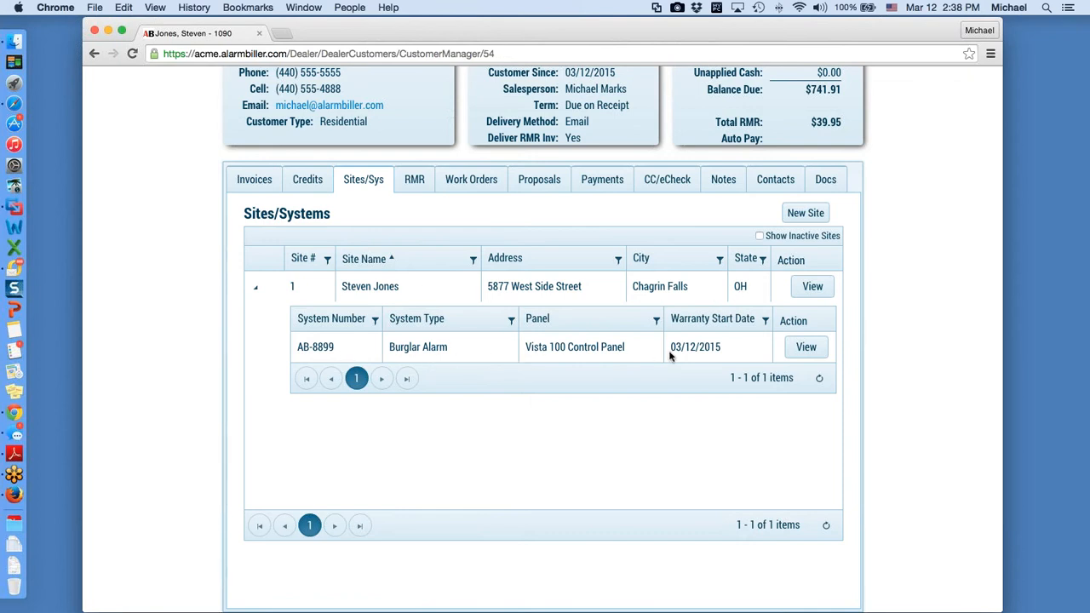
pyautogui.click(809, 347)
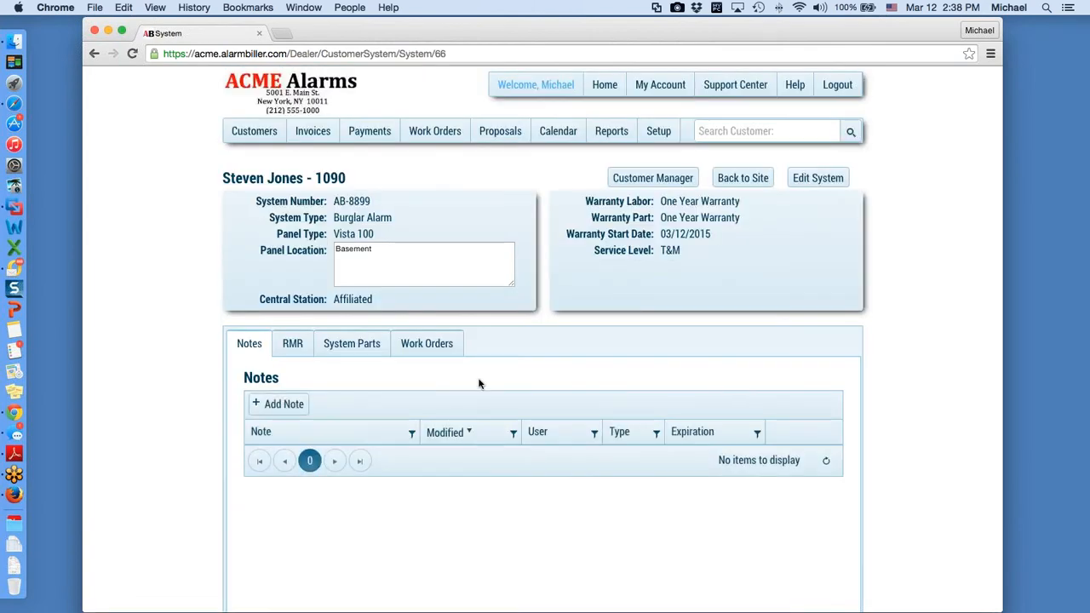
# Step: Show AB-8899's installed parts: Vista 100, M100 and V-250K
pyautogui.scroll(-3, 297, 346)
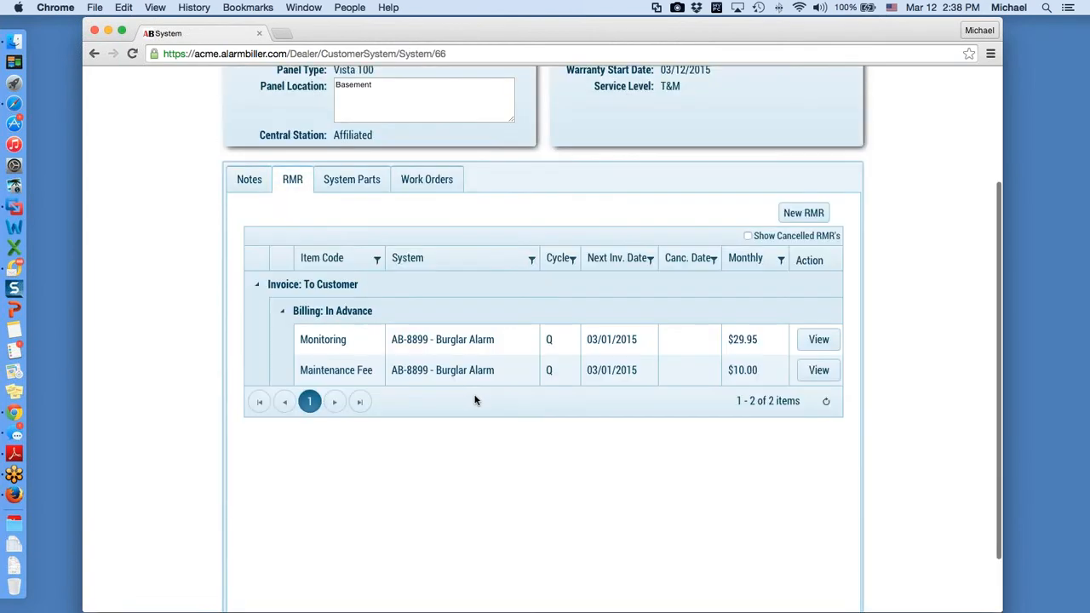
pyautogui.scroll(2, 473, 401)
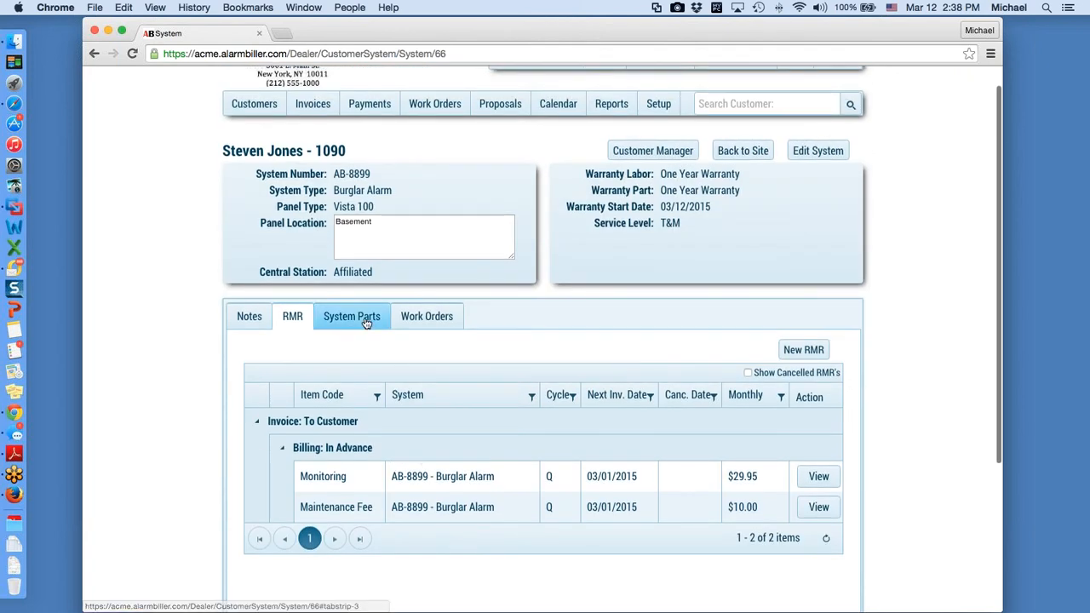
pyautogui.click(366, 316)
pyautogui.scroll(-4, 360, 322)
pyautogui.scroll(5, 452, 348)
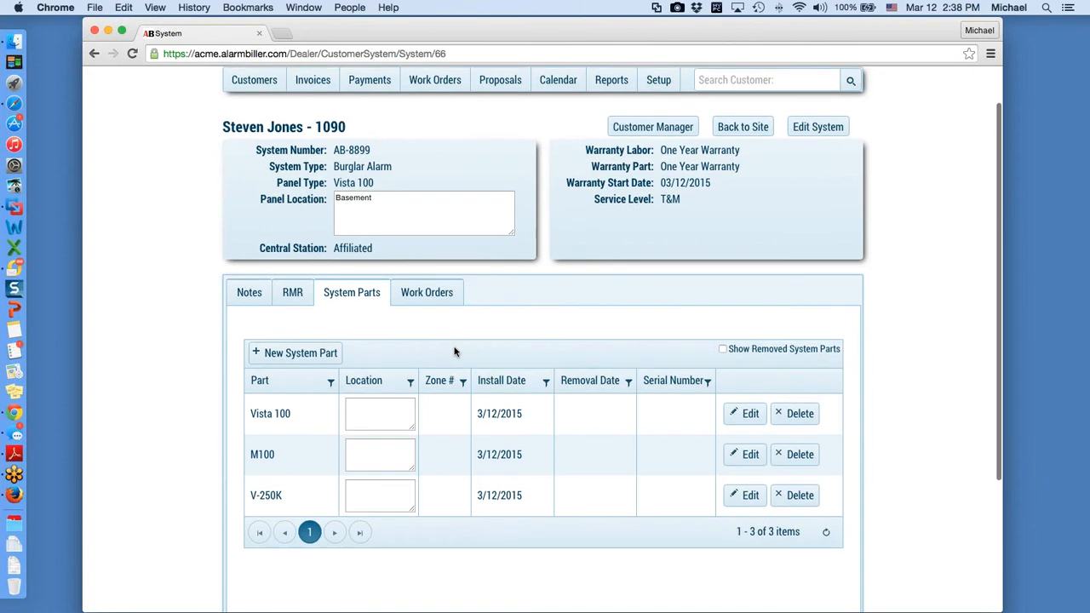
pyautogui.scroll(1, 454, 351)
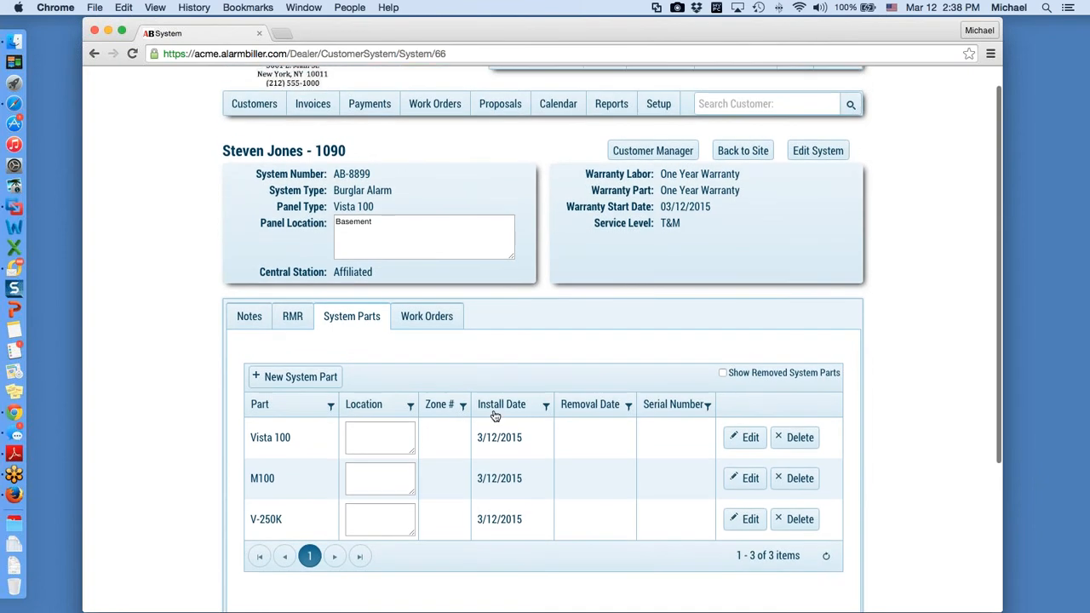
pyautogui.scroll(2, 477, 421)
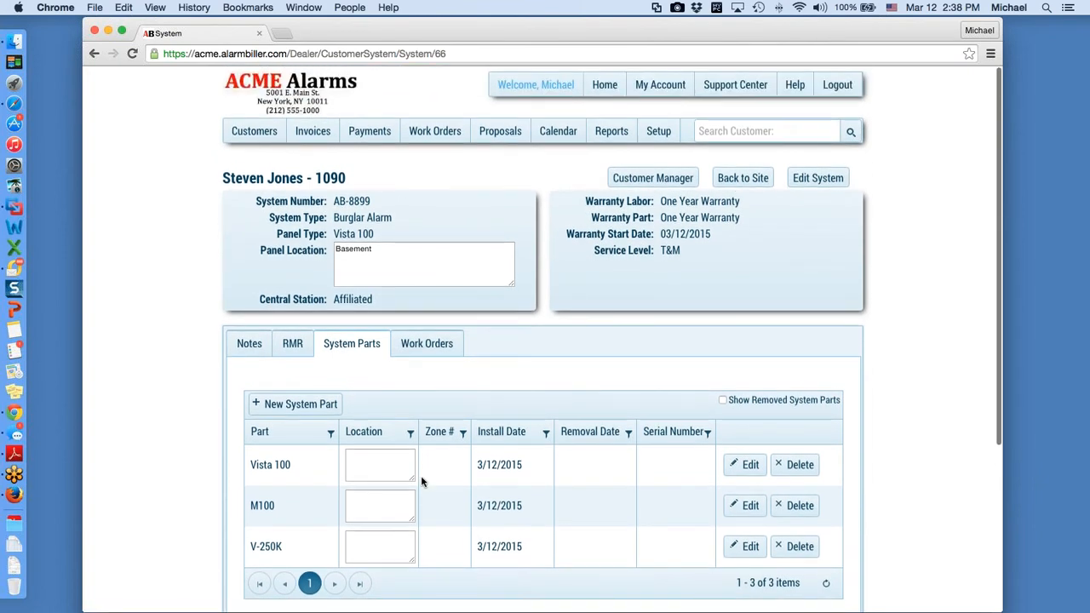
# Step: Leave the Vista 100 and M100 locations blank, then list the system's work orders
pyautogui.click(369, 466)
pyautogui.click(367, 514)
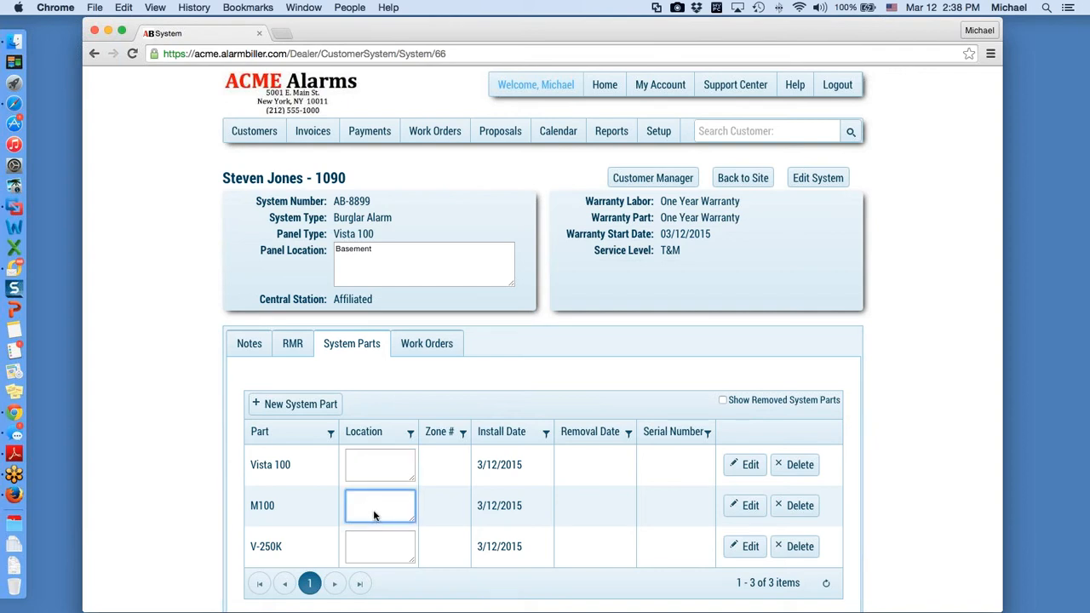
pyautogui.moveTo(370, 515); pyautogui.dragTo(372, 512)
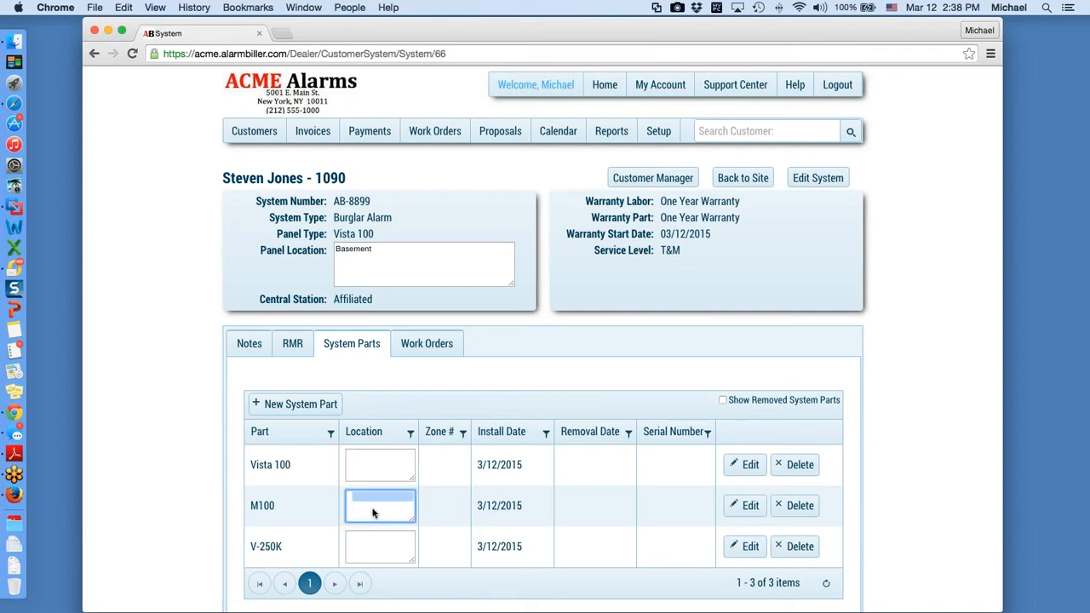
pyautogui.click(450, 458)
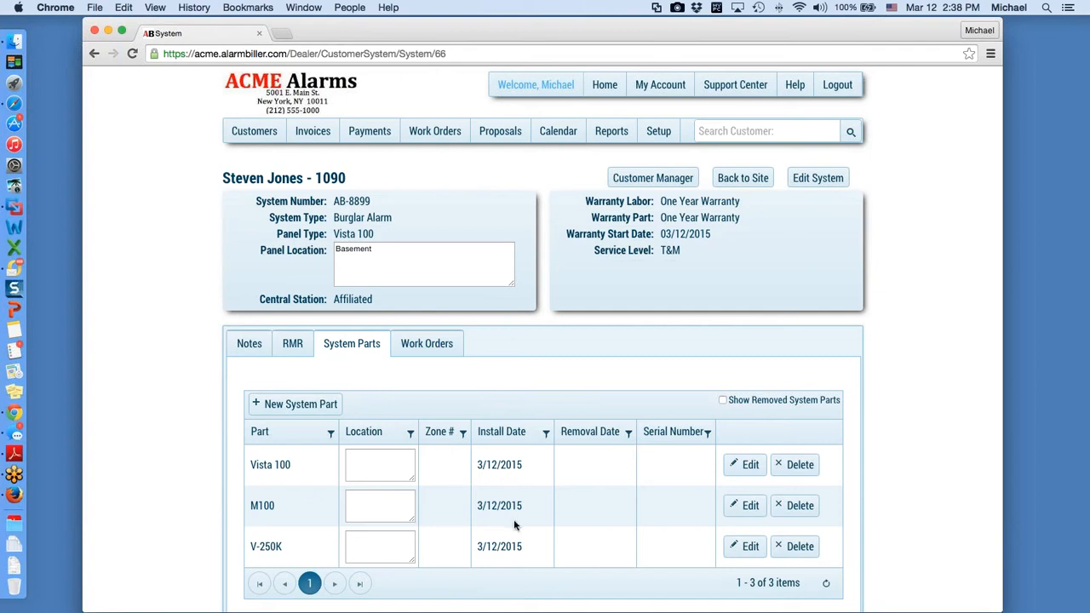
pyautogui.click(426, 343)
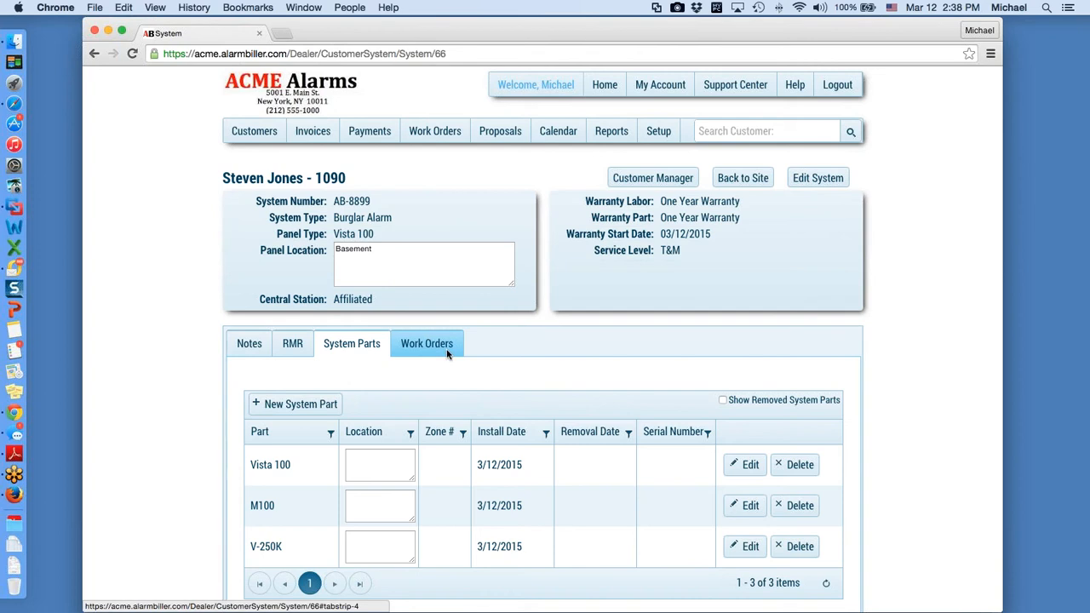
pyautogui.scroll(-5, 475, 375)
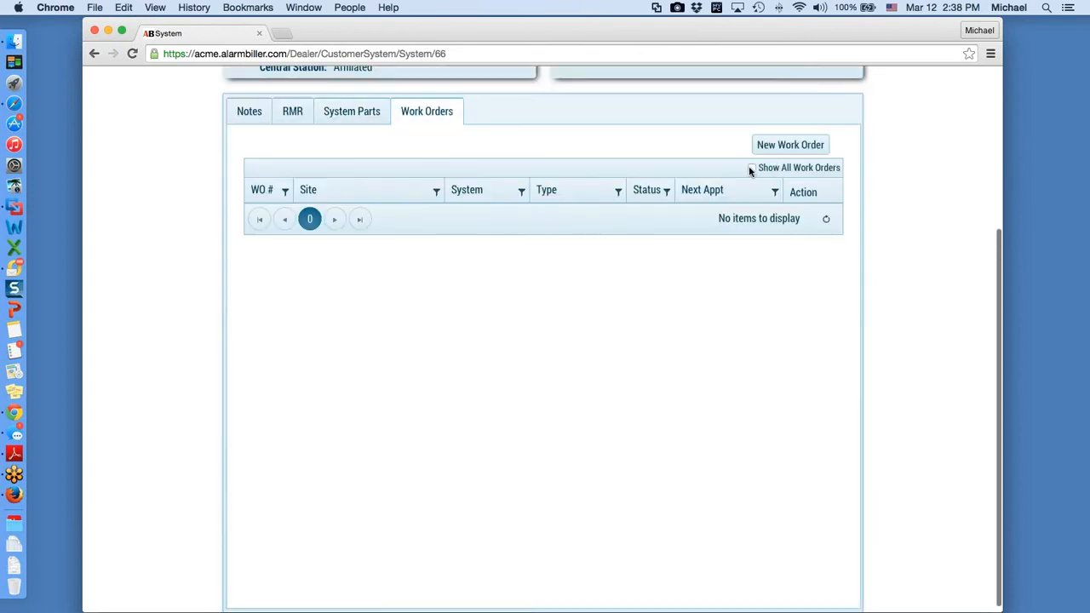
# Step: Show all work orders for the system, including completed work order 52, then return to the customer's account
pyautogui.click(751, 169)
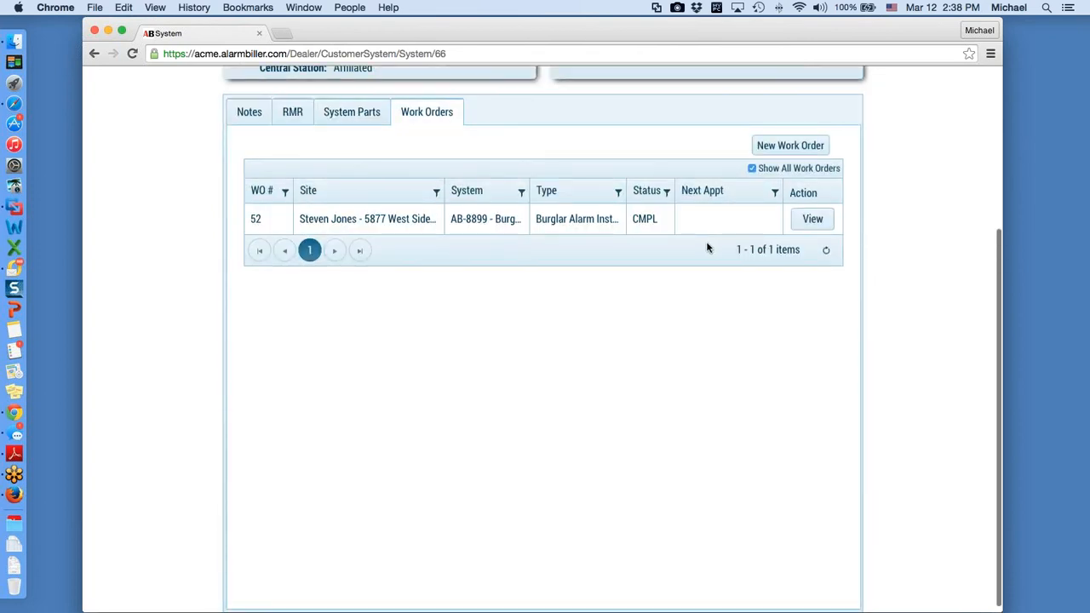
pyautogui.scroll(5, 707, 248)
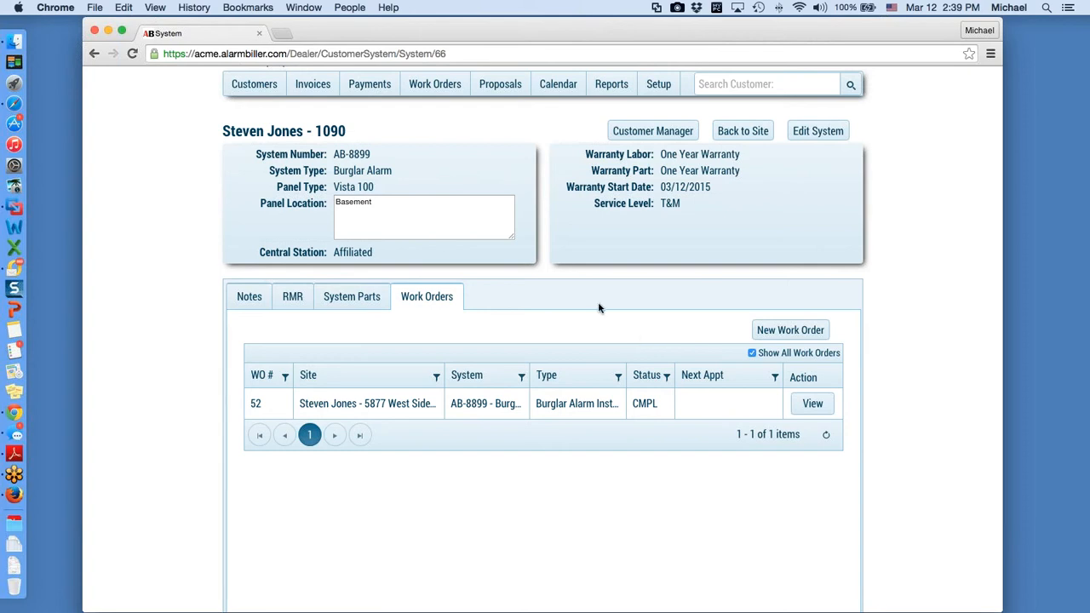
pyautogui.scroll(2, 595, 307)
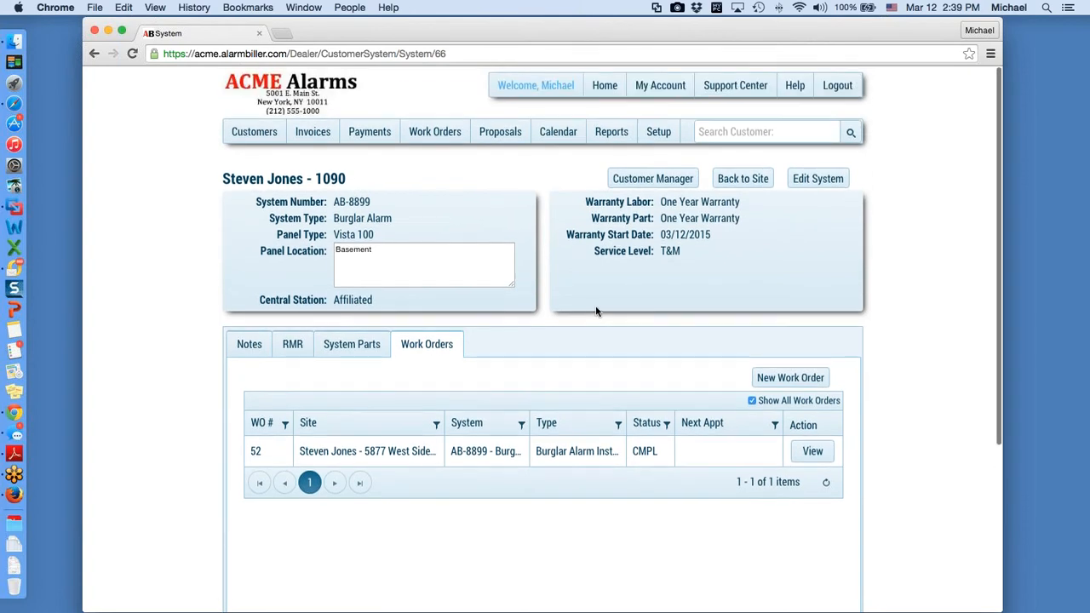
pyautogui.click(652, 178)
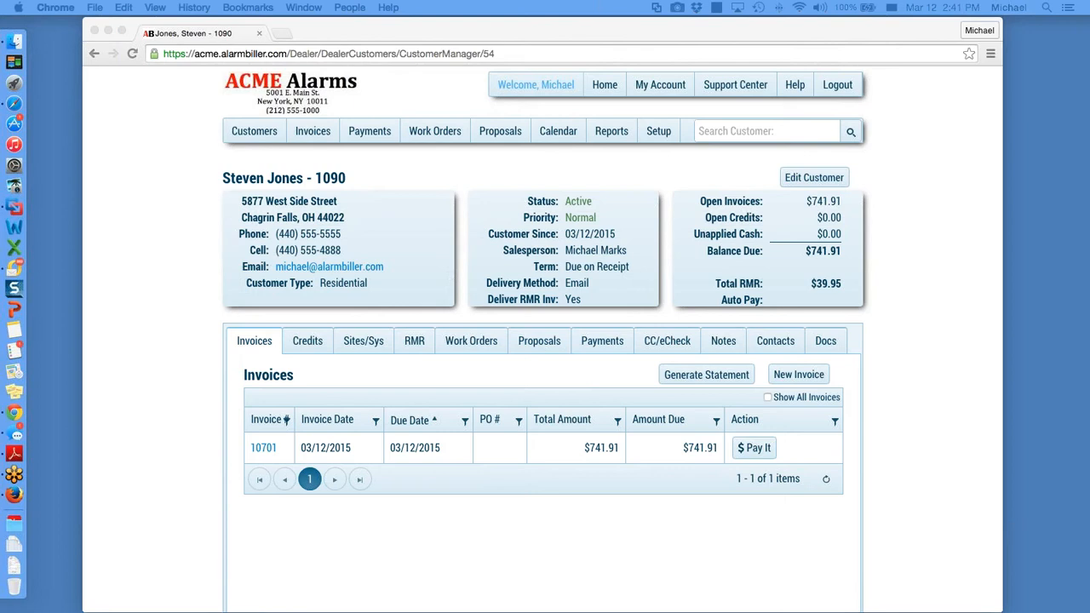
# Step: Open the Calendar, scroll to the afternoon, and open appointment #69 for work order 52
pyautogui.click(558, 134)
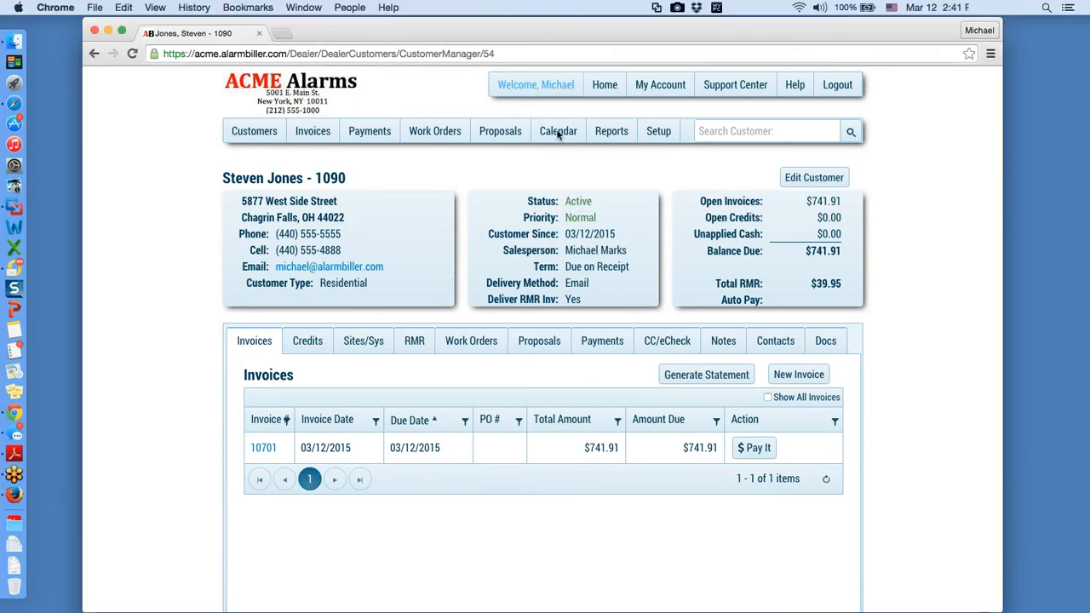
pyautogui.click(558, 132)
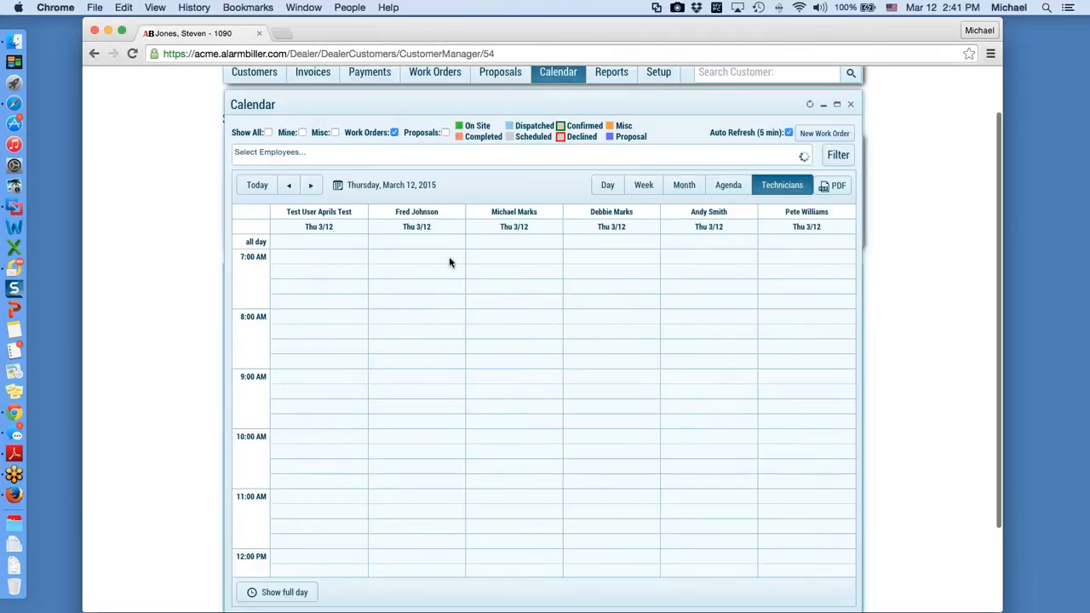
pyautogui.scroll(-5, 511, 384)
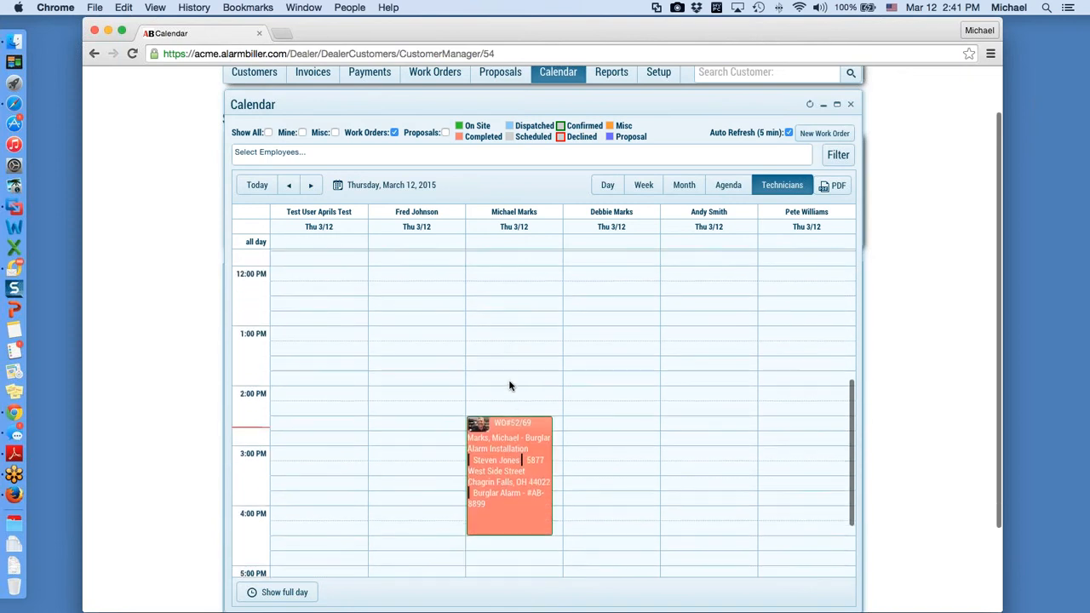
pyautogui.scroll(-1, 509, 386)
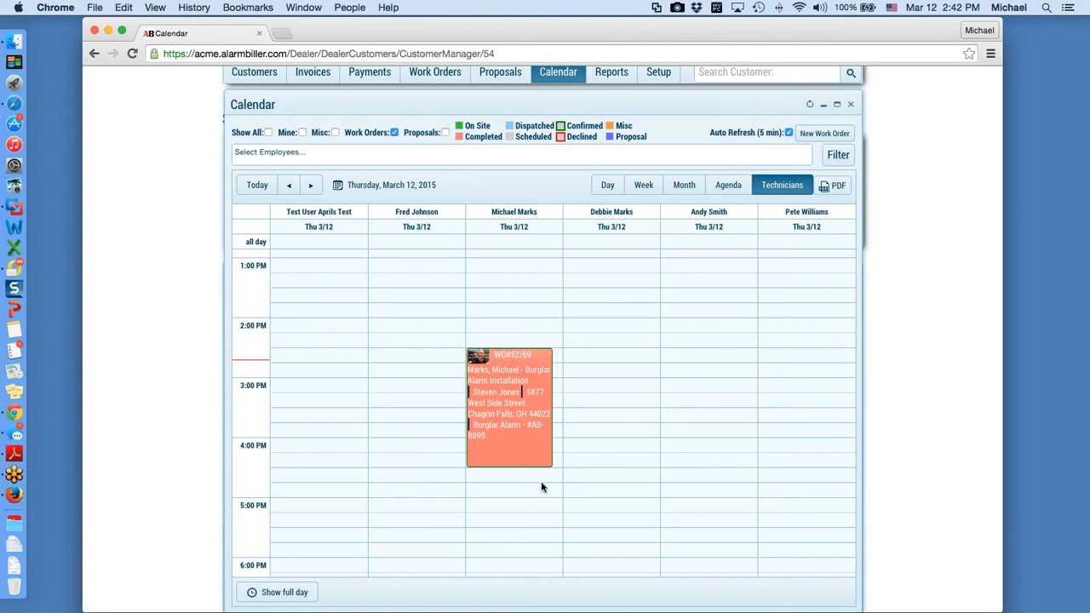
pyautogui.click(517, 439)
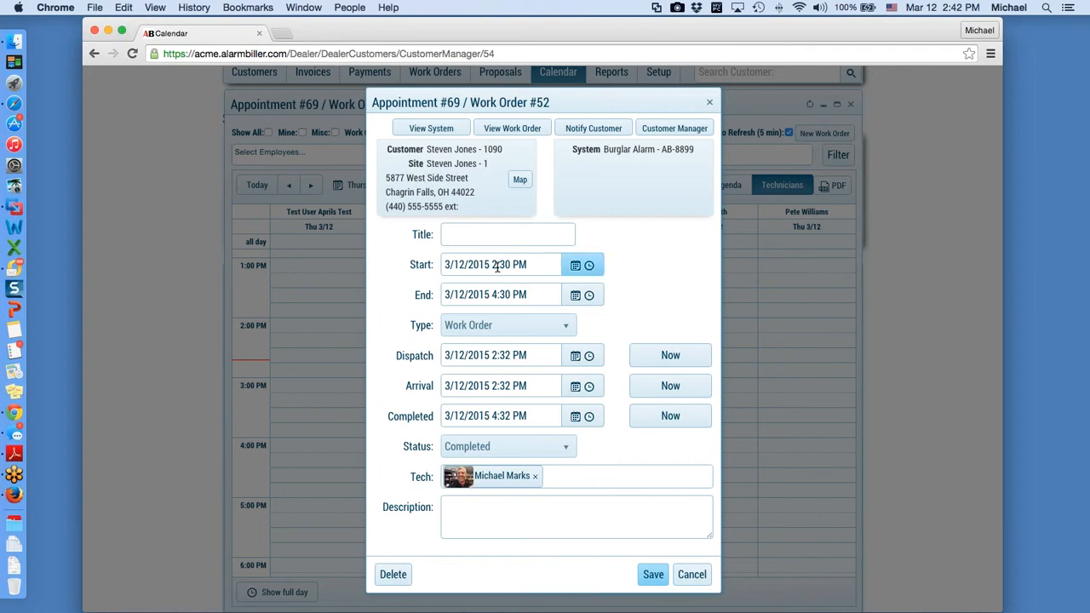
# Step: Select appointment #69's 2:30 PM start time and leave it unchanged
pyautogui.moveTo(493, 264); pyautogui.dragTo(528, 266)
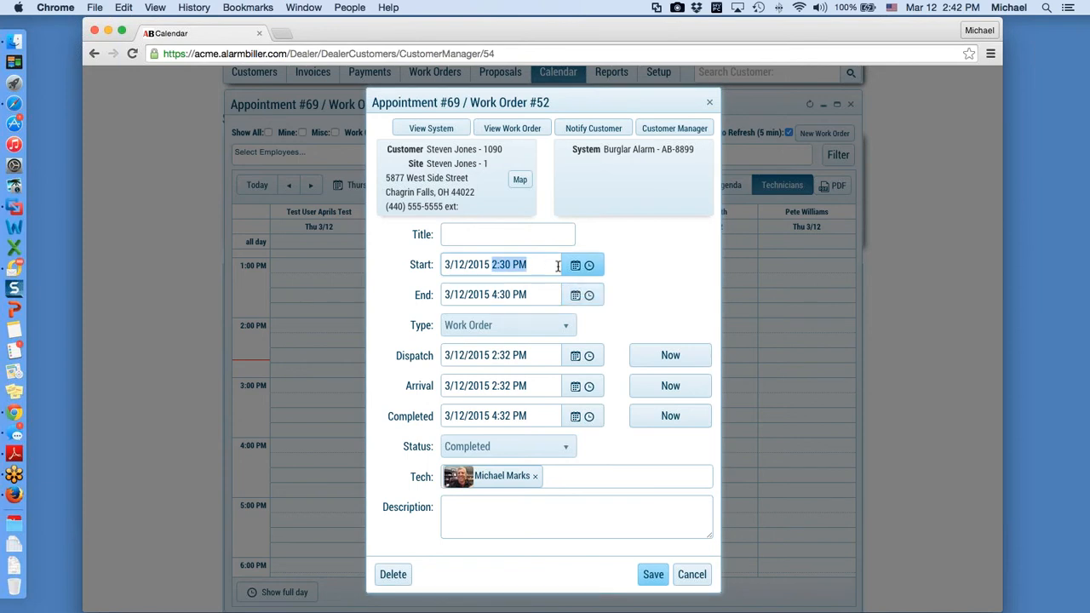
pyautogui.click(643, 268)
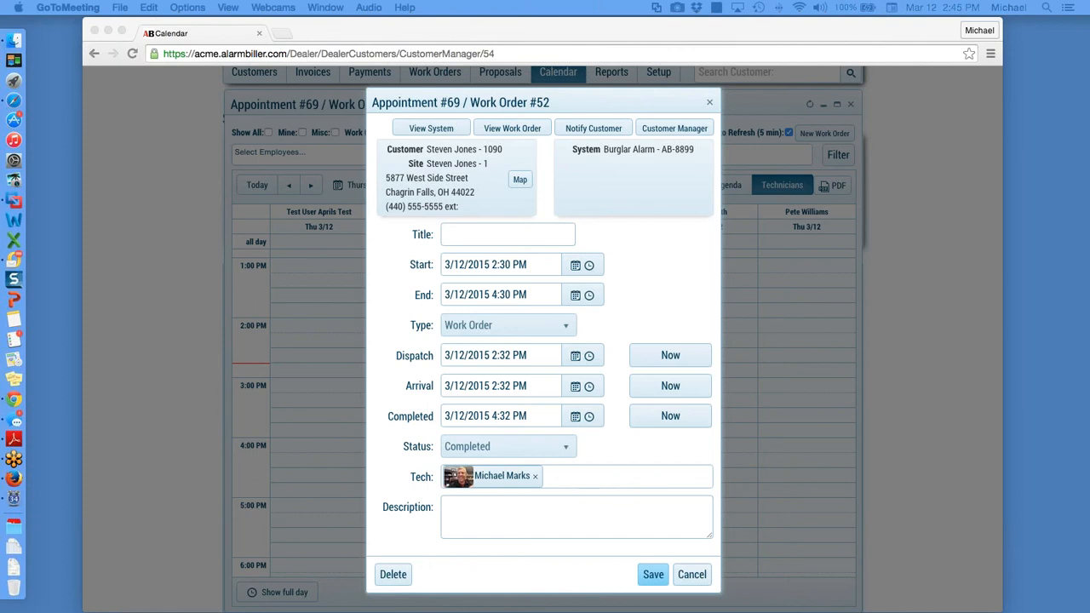
# Step: Close appointment #69's details and return to the Thursday, March 12, 2015 day calendar
pyautogui.click(706, 104)
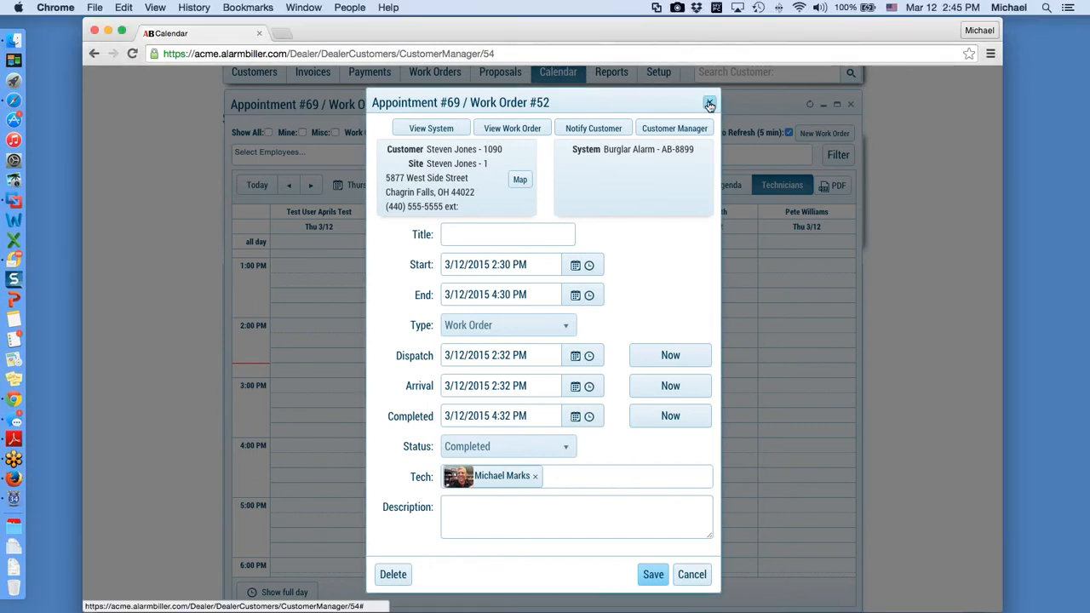
pyautogui.click(707, 104)
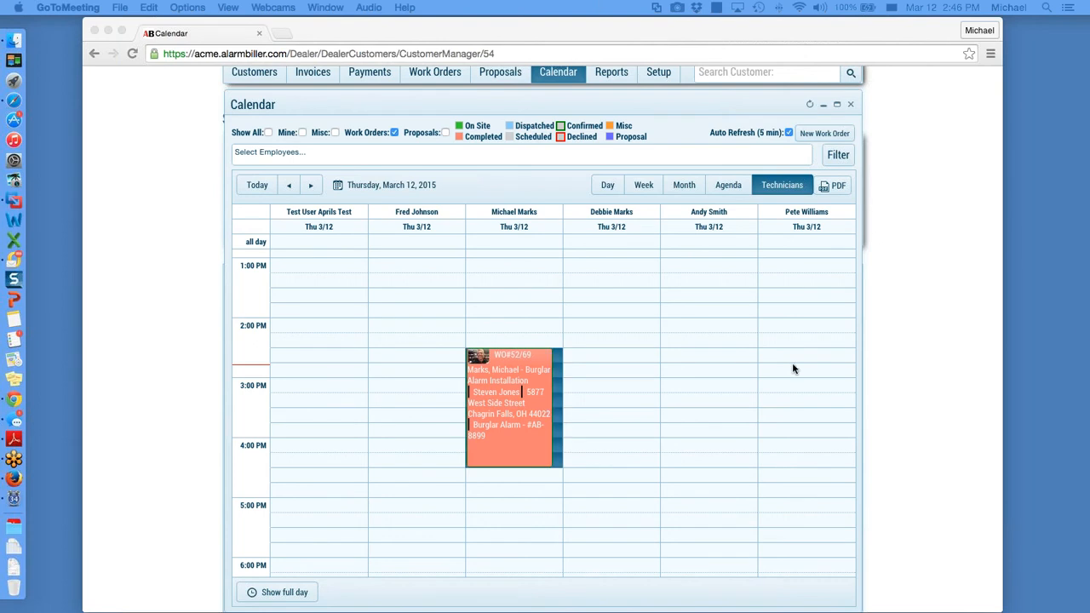
pyautogui.click(694, 401)
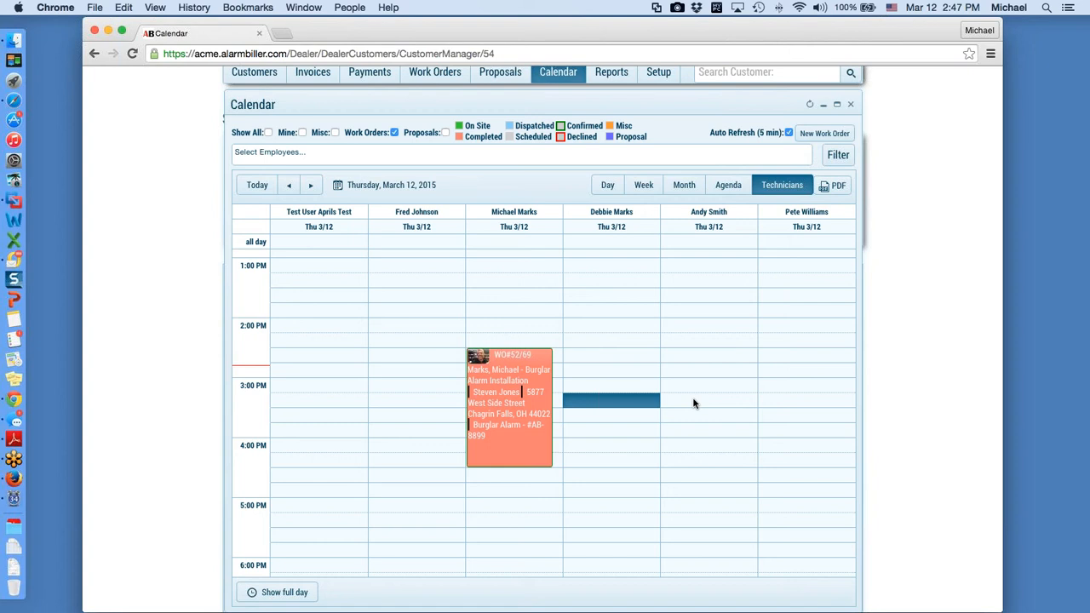
pyautogui.click(1089, 486)
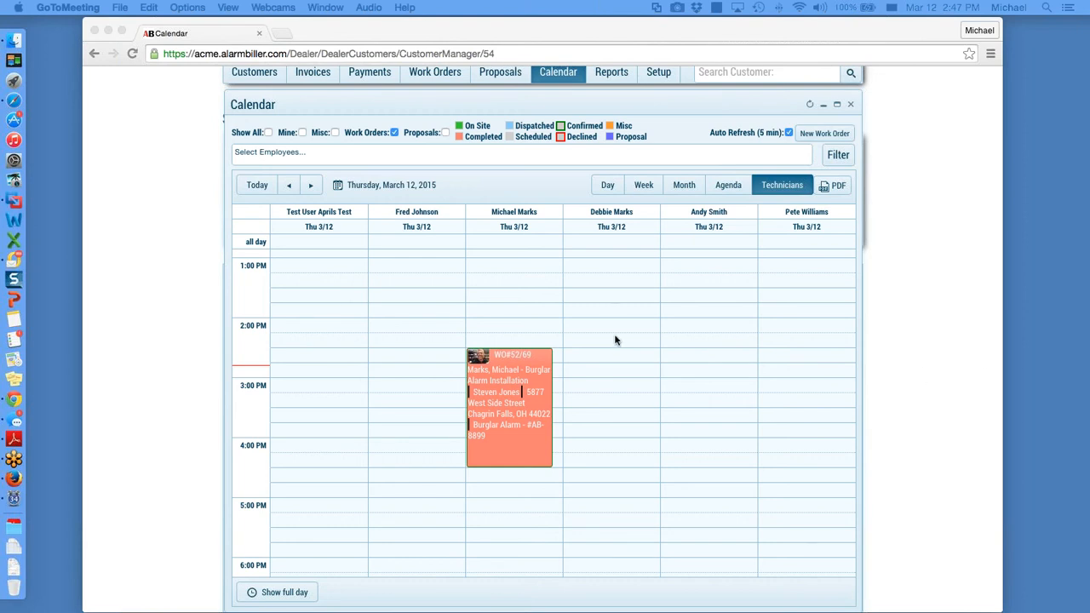
pyautogui.scroll(3, 616, 341)
pyautogui.scroll(3, 615, 341)
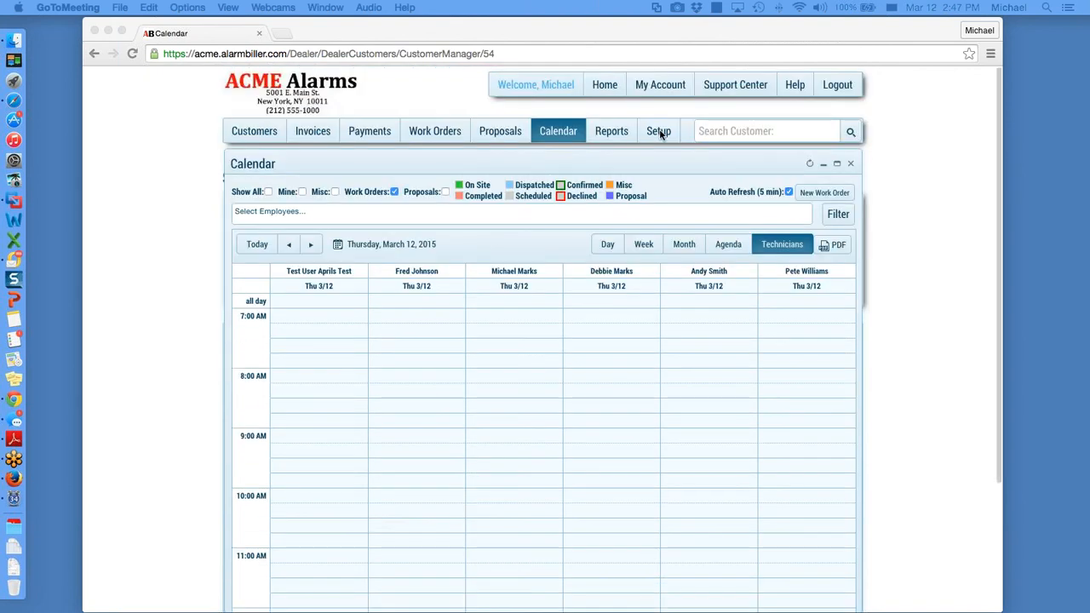
# Step: From Setup's User Manager, open the second administrator user's account for editing
pyautogui.click(659, 131)
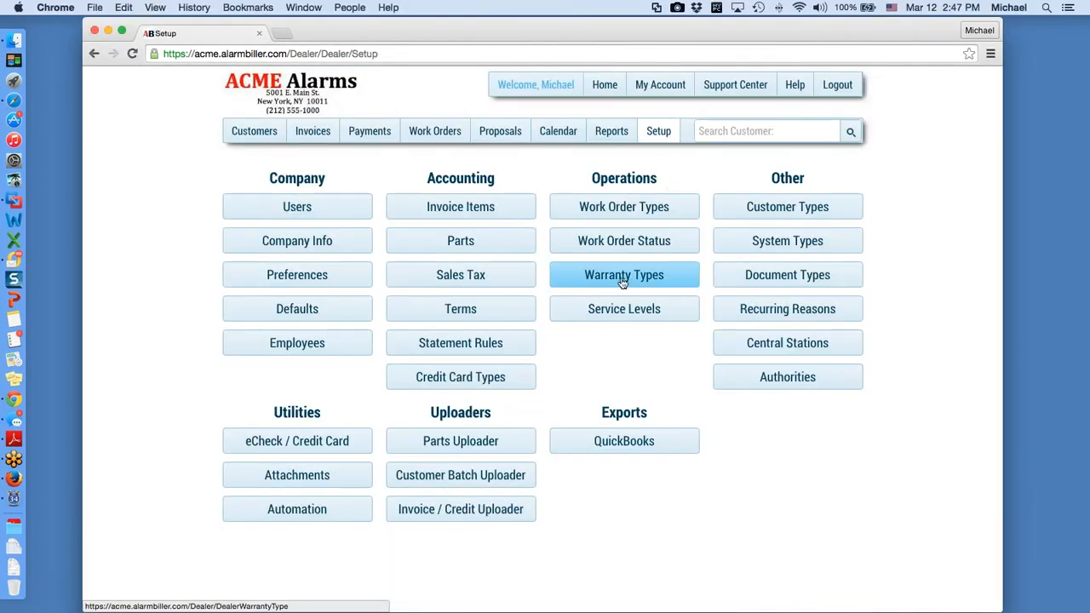
pyautogui.click(313, 210)
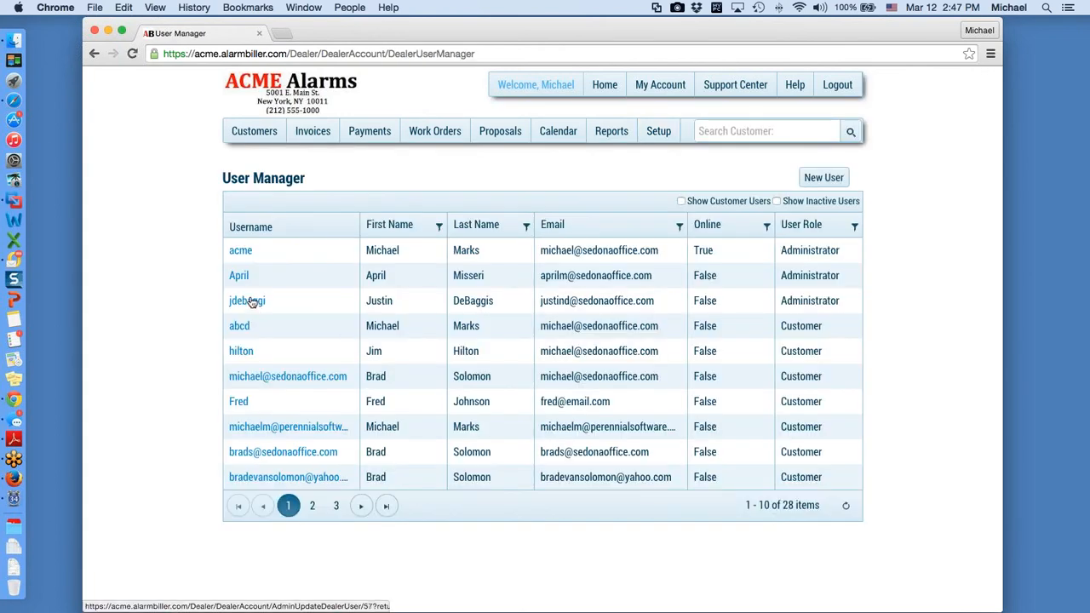
pyautogui.click(238, 276)
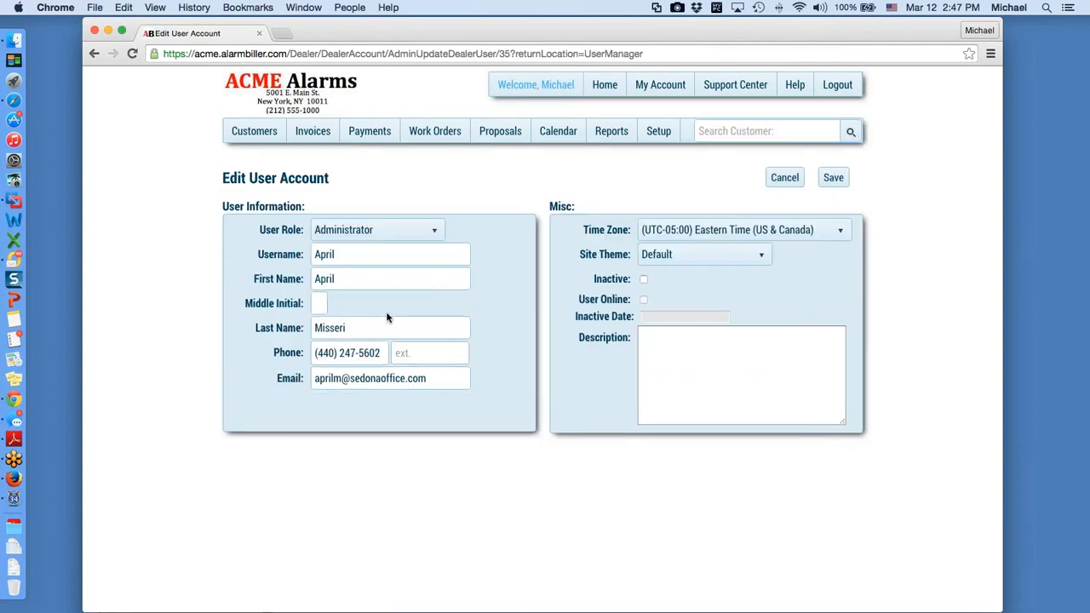
pyautogui.click(434, 232)
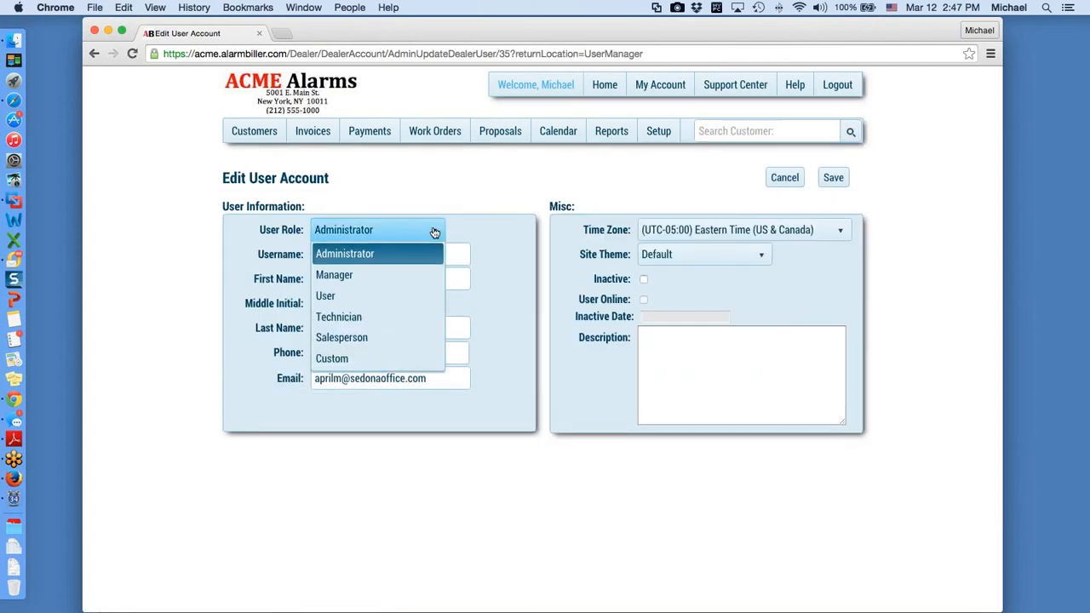
pyautogui.click(362, 318)
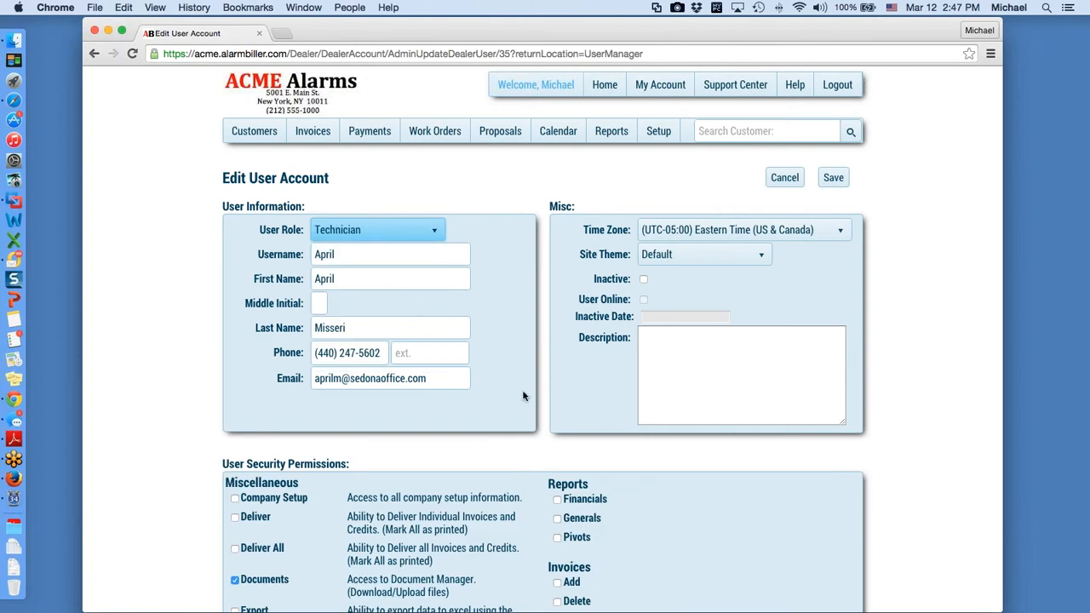
pyautogui.scroll(-1, 561, 421)
pyautogui.scroll(-10, 561, 420)
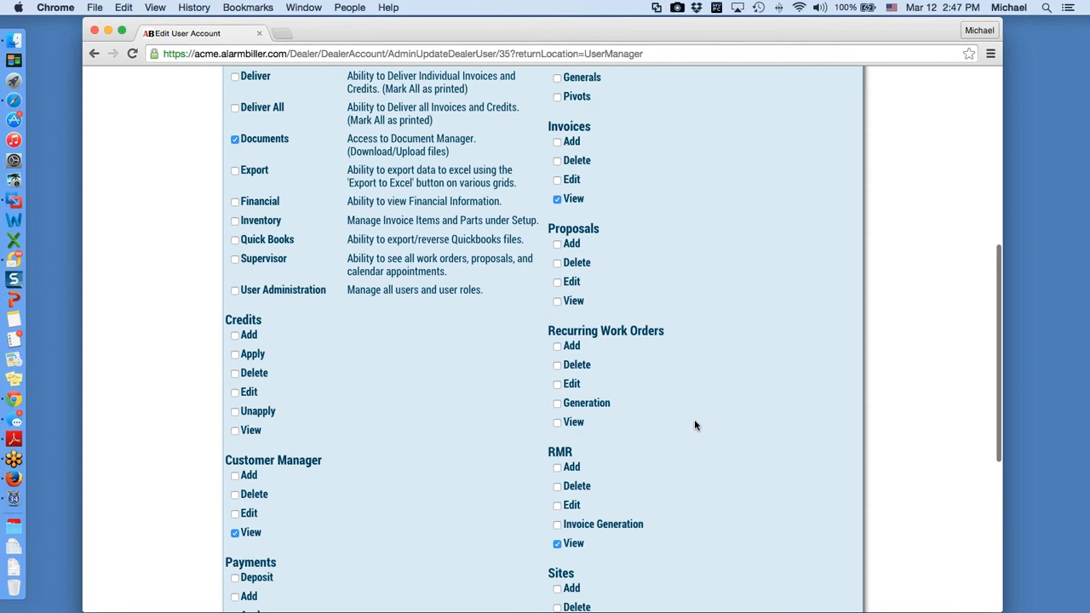
pyautogui.scroll(-5, 694, 421)
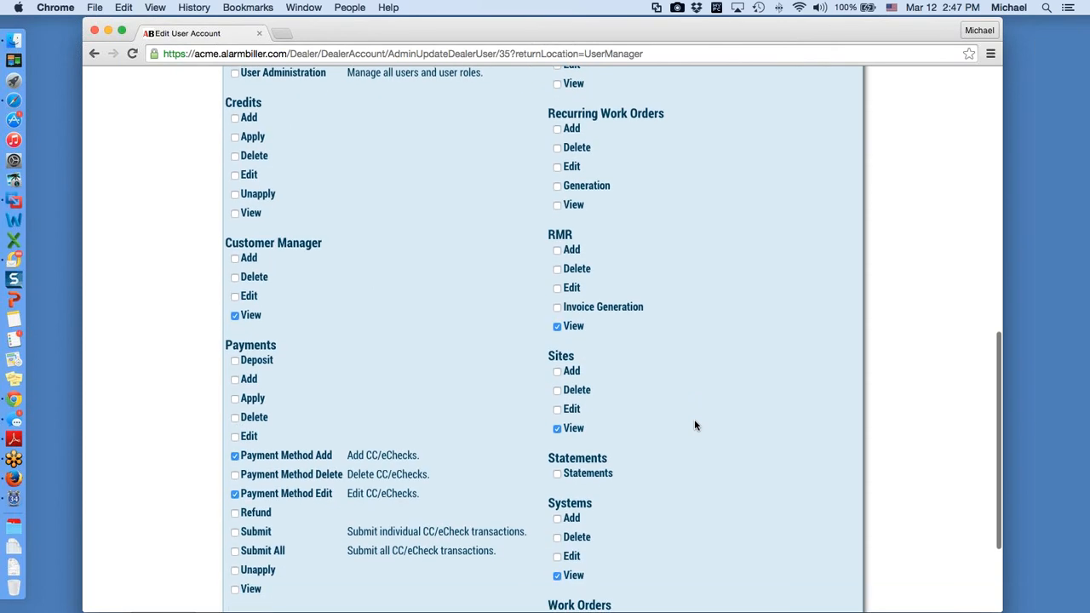
pyautogui.scroll(-4, 694, 425)
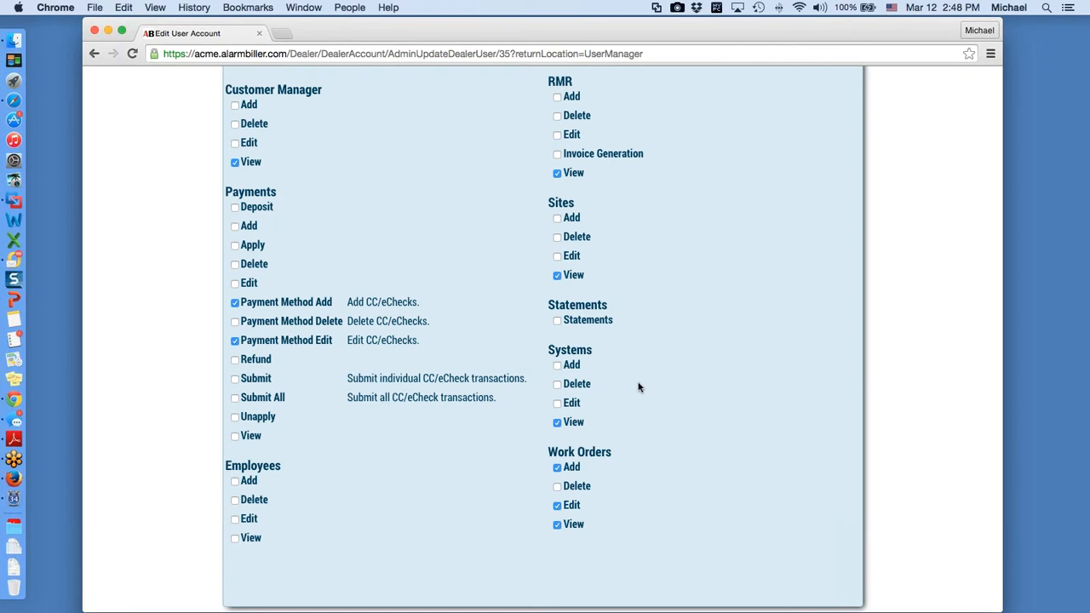
pyautogui.scroll(2, 620, 386)
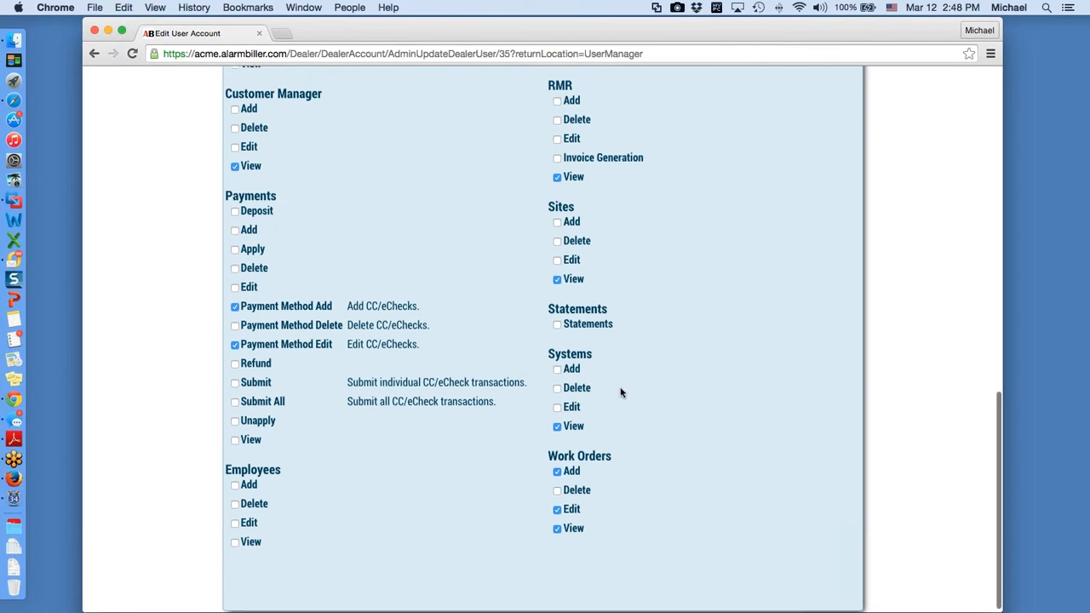
pyautogui.scroll(3, 626, 393)
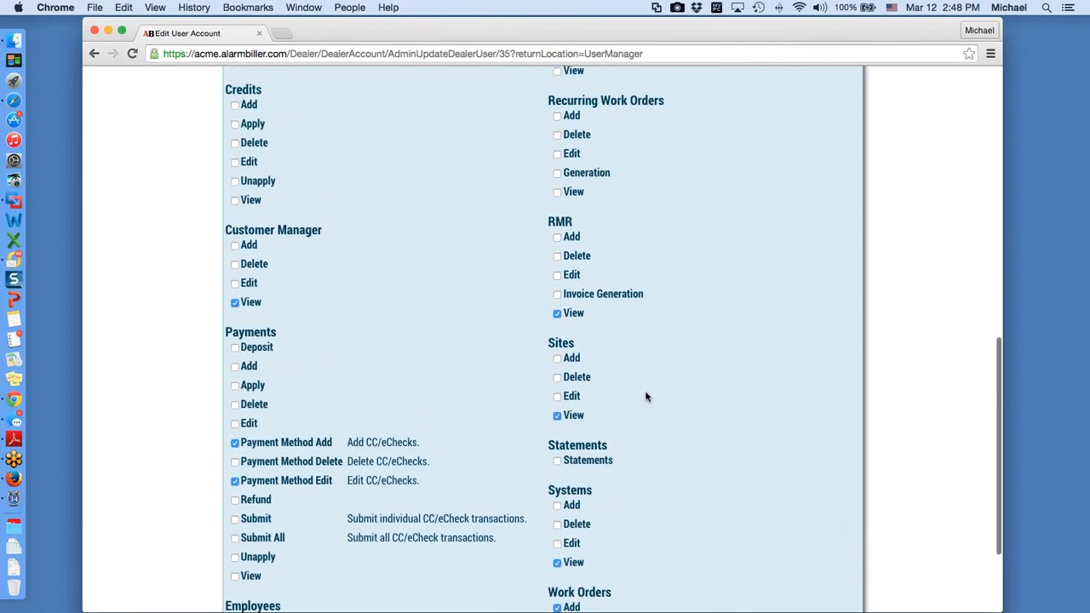
pyautogui.scroll(3, 646, 396)
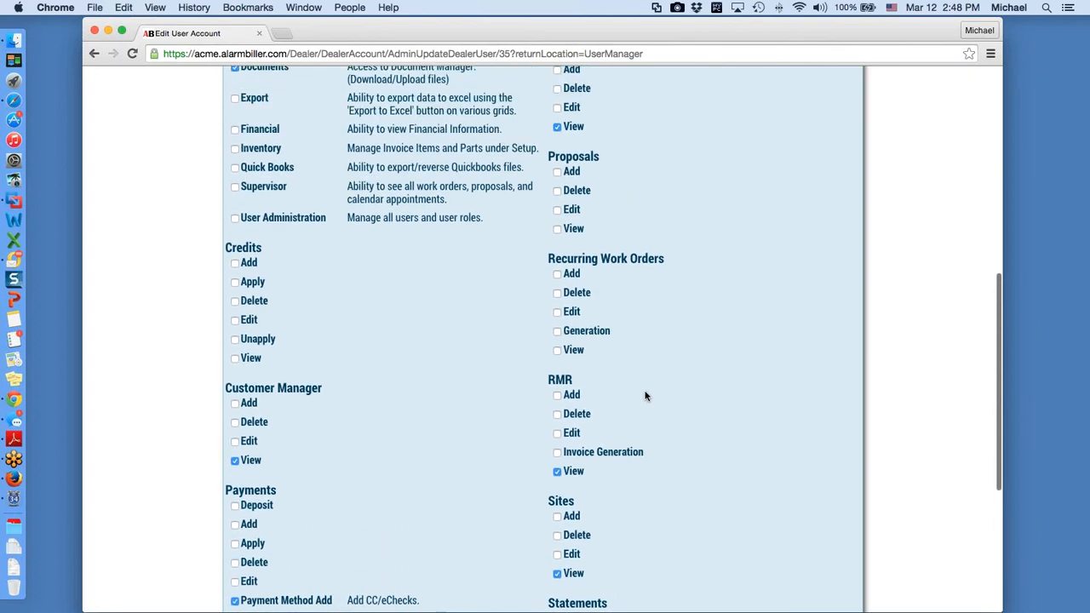
pyautogui.scroll(2, 644, 396)
pyautogui.scroll(2, 645, 396)
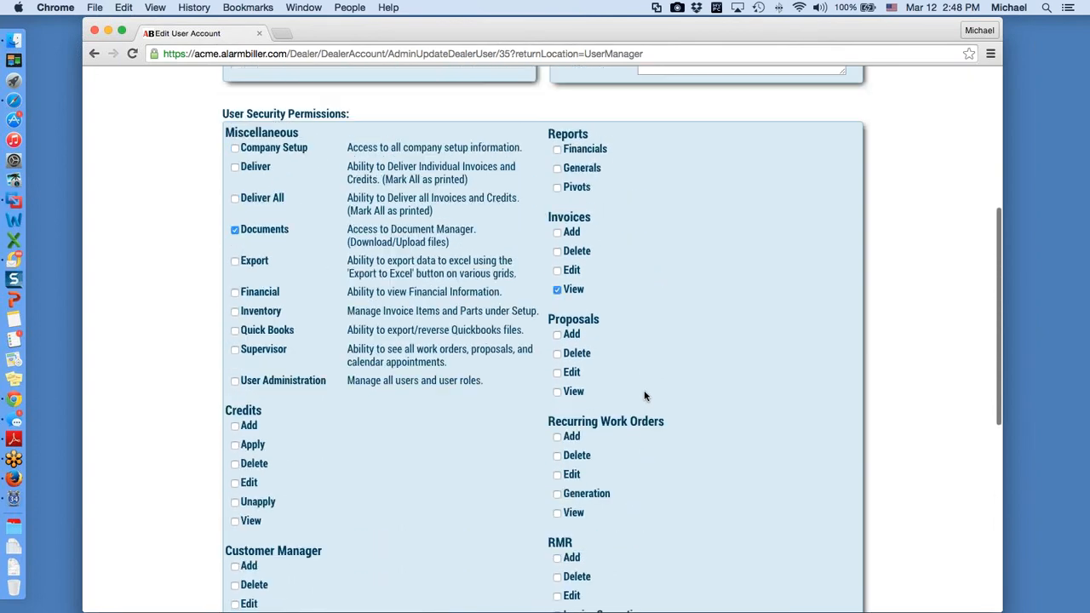
pyautogui.scroll(1, 644, 396)
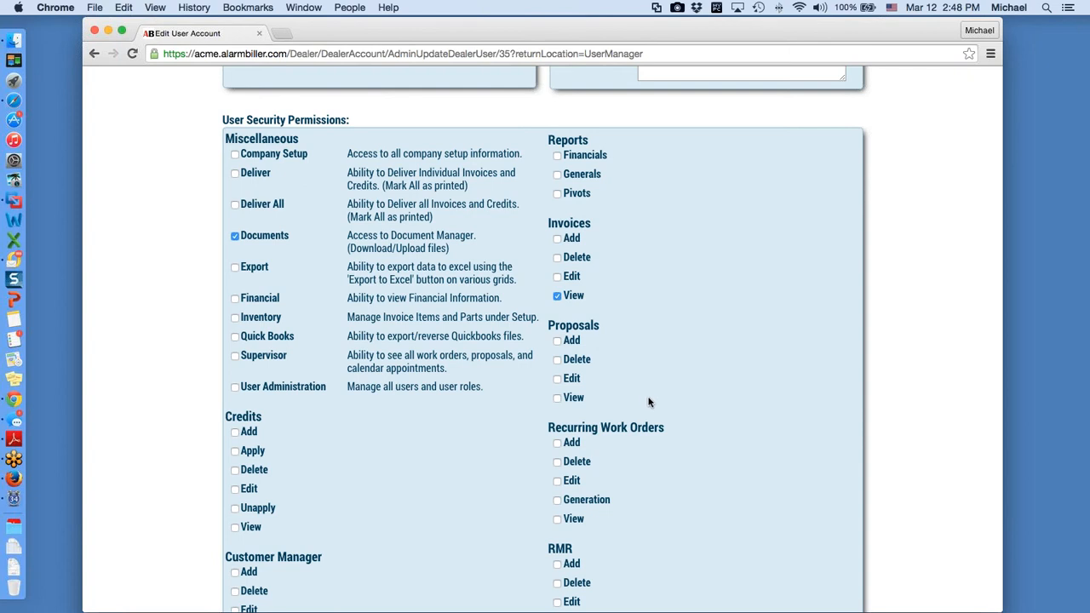
pyautogui.scroll(8, 653, 390)
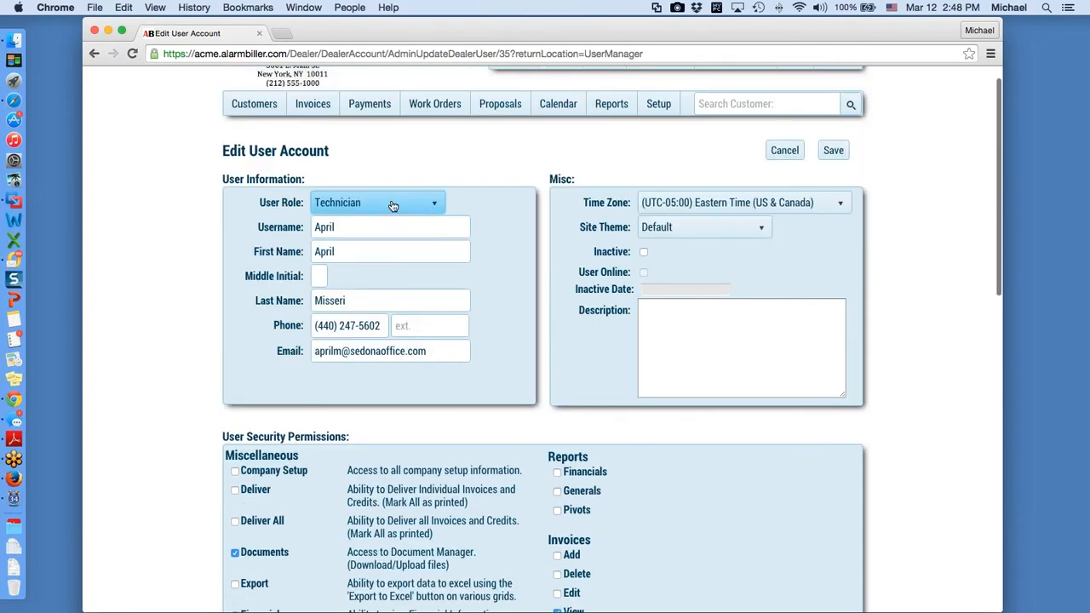
pyautogui.click(436, 204)
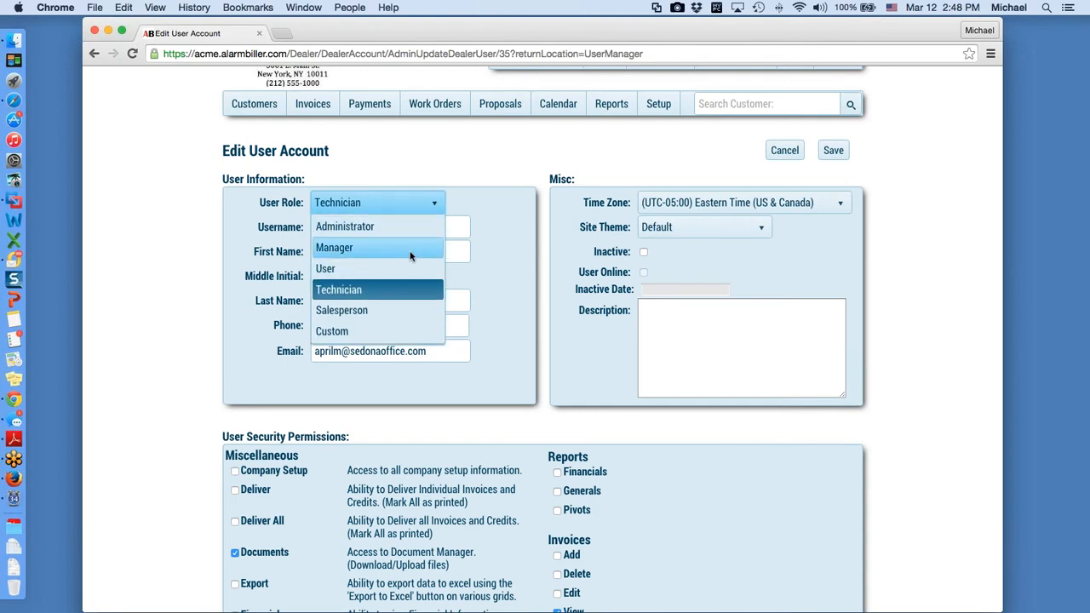
pyautogui.click(386, 294)
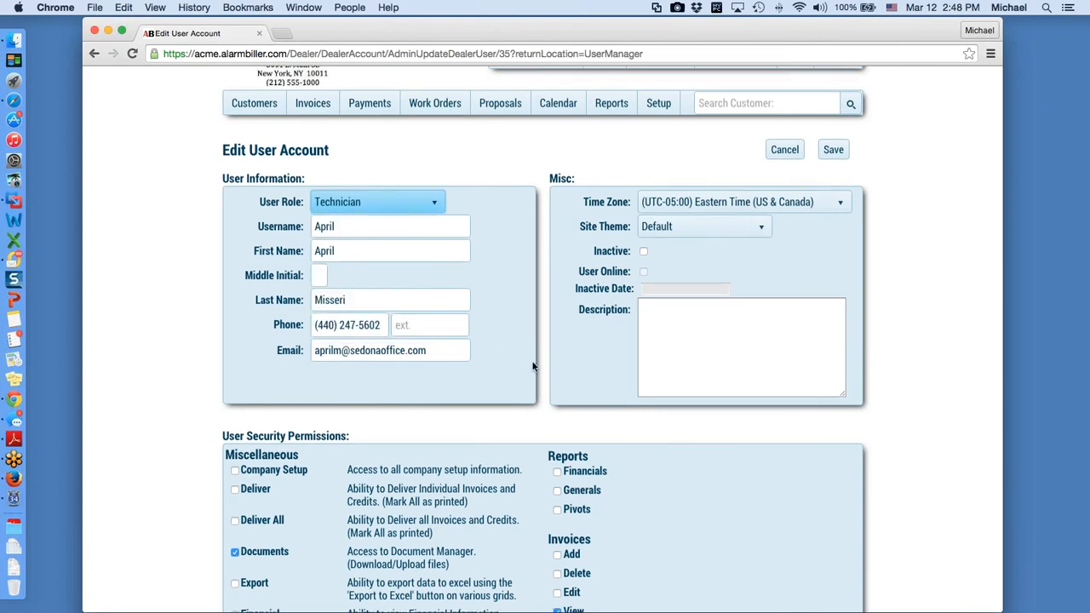
pyautogui.scroll(-5, 677, 388)
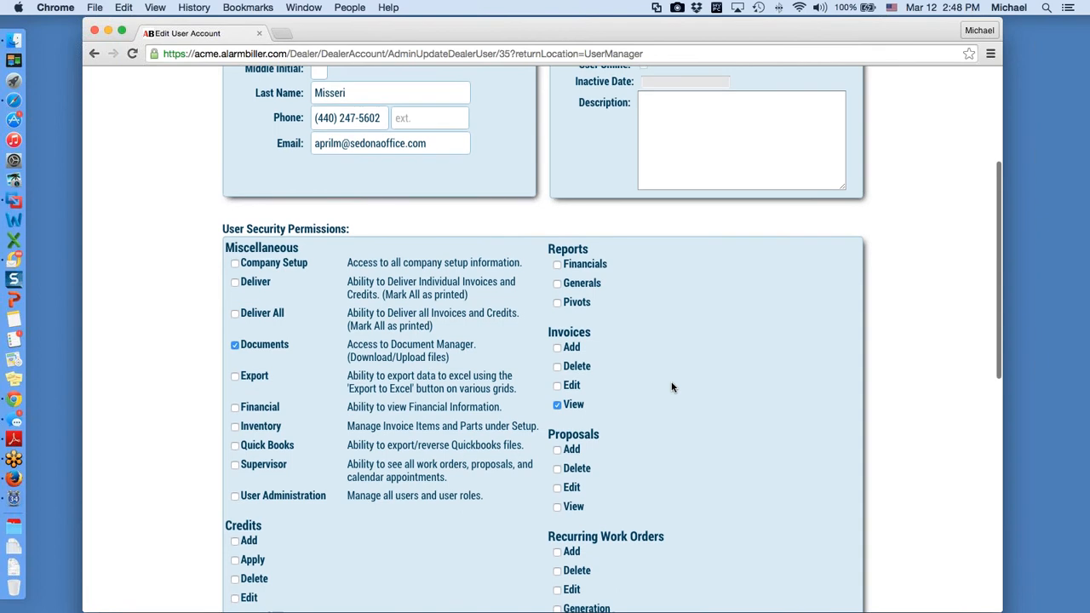
pyautogui.scroll(-2, 672, 388)
pyautogui.scroll(-2, 673, 388)
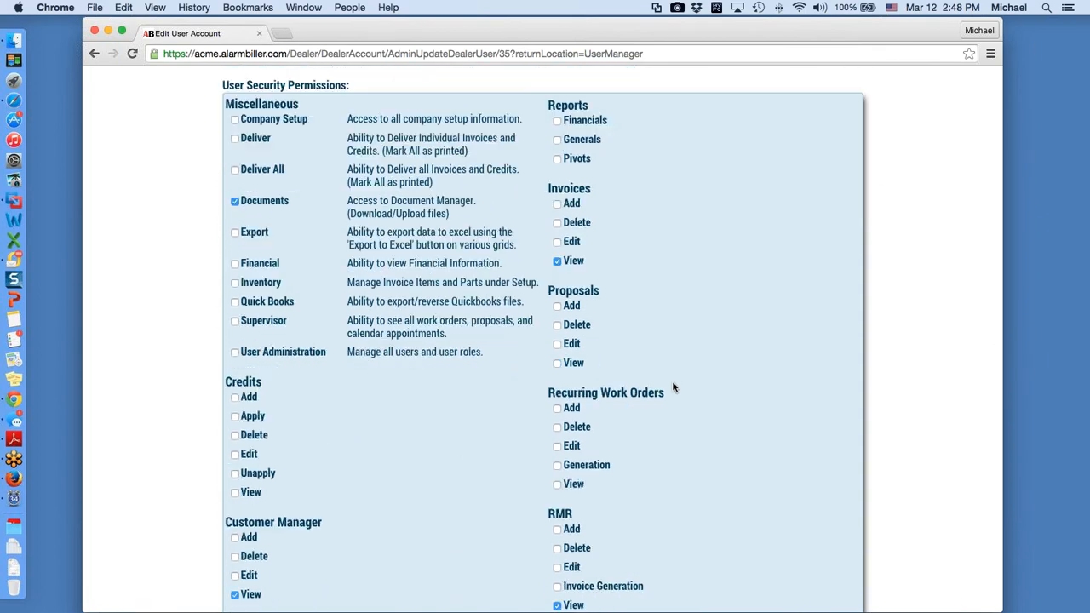
pyautogui.scroll(-4, 672, 388)
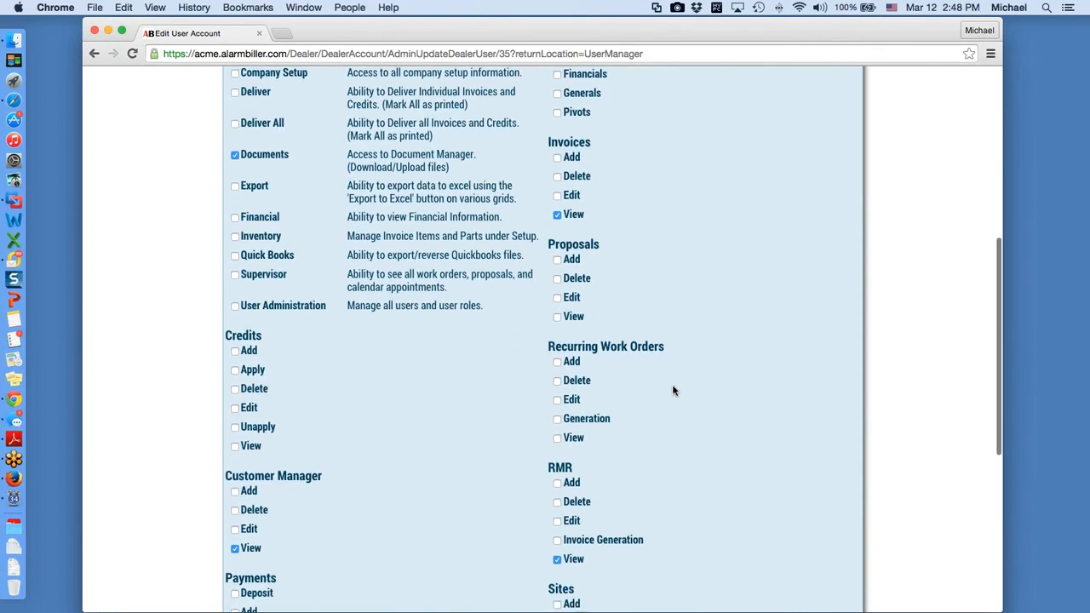
pyautogui.scroll(-1, 673, 390)
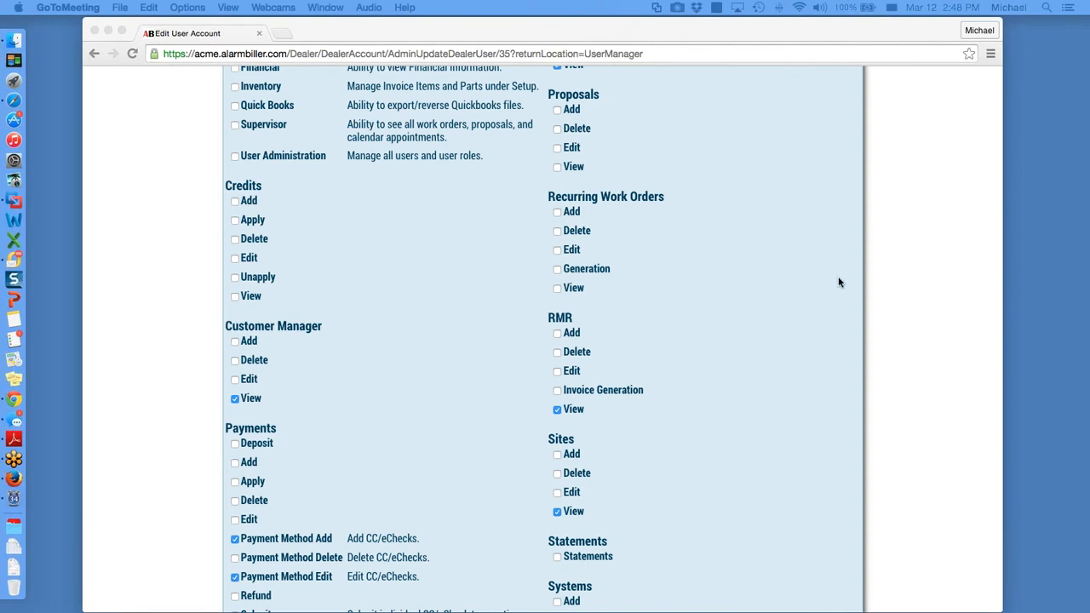
pyautogui.scroll(15, 838, 280)
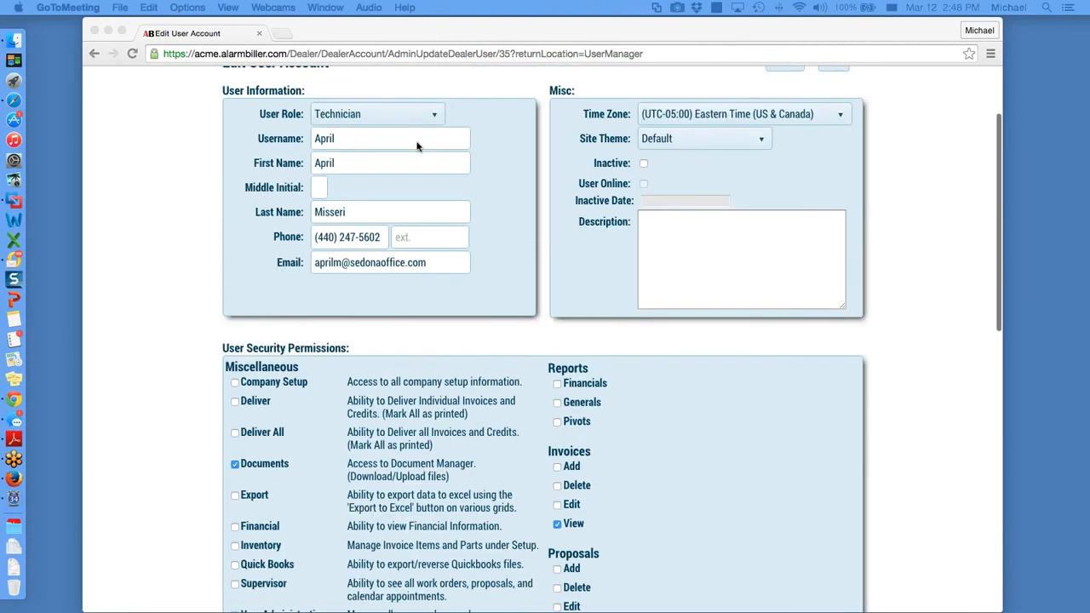
# Step: Open the Customers grid showing balances due and total RMR
pyautogui.click(255, 139)
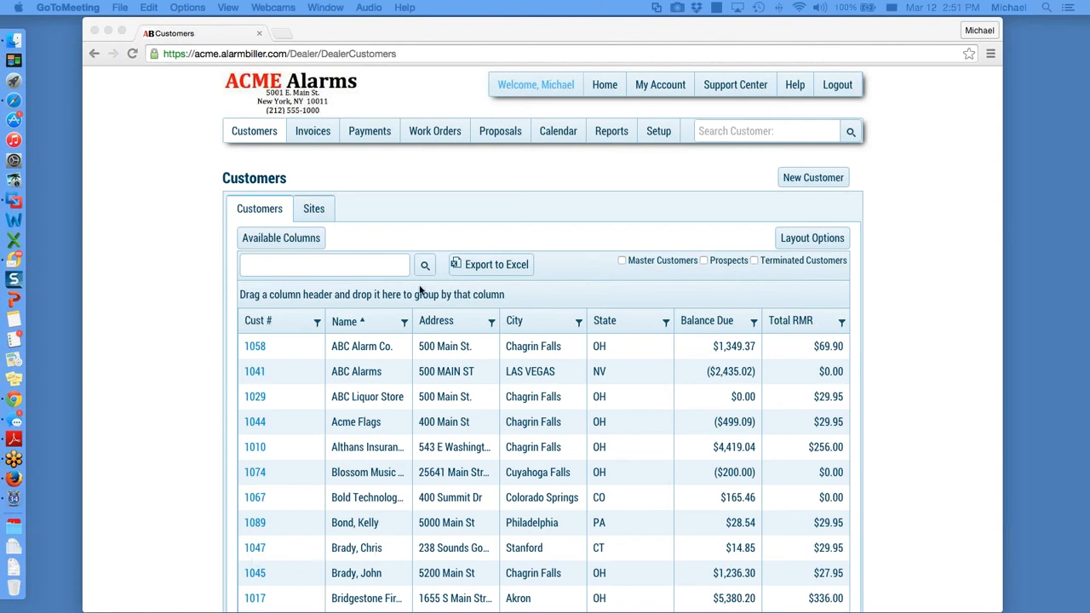
# Step: Search customers by first name, open the matching account, and start paying invoice 10701
pyautogui.click(330, 263)
pyautogui.write('steven')
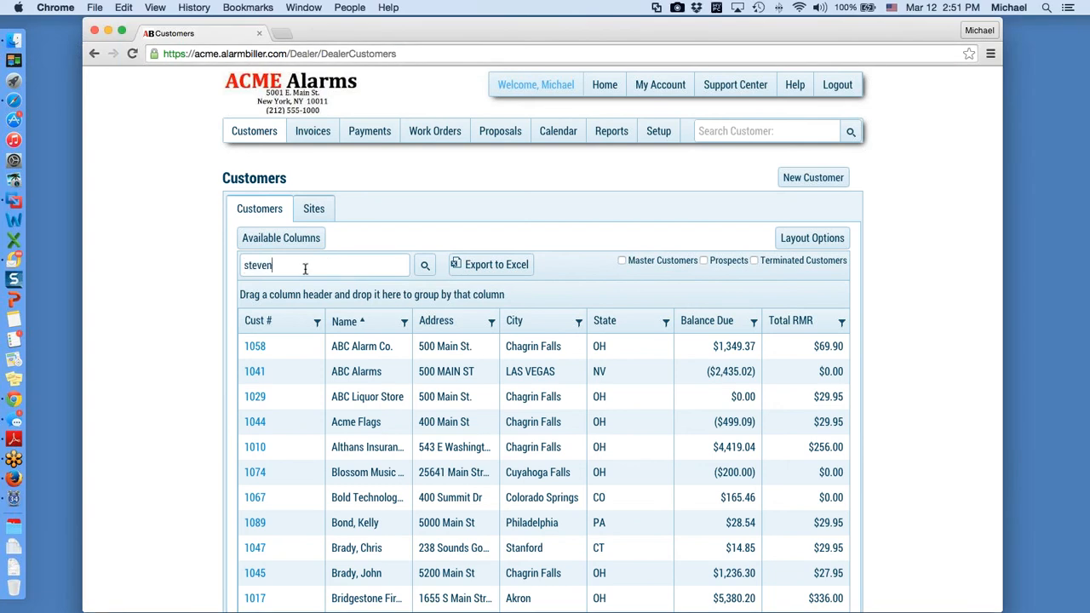
pyautogui.click(425, 265)
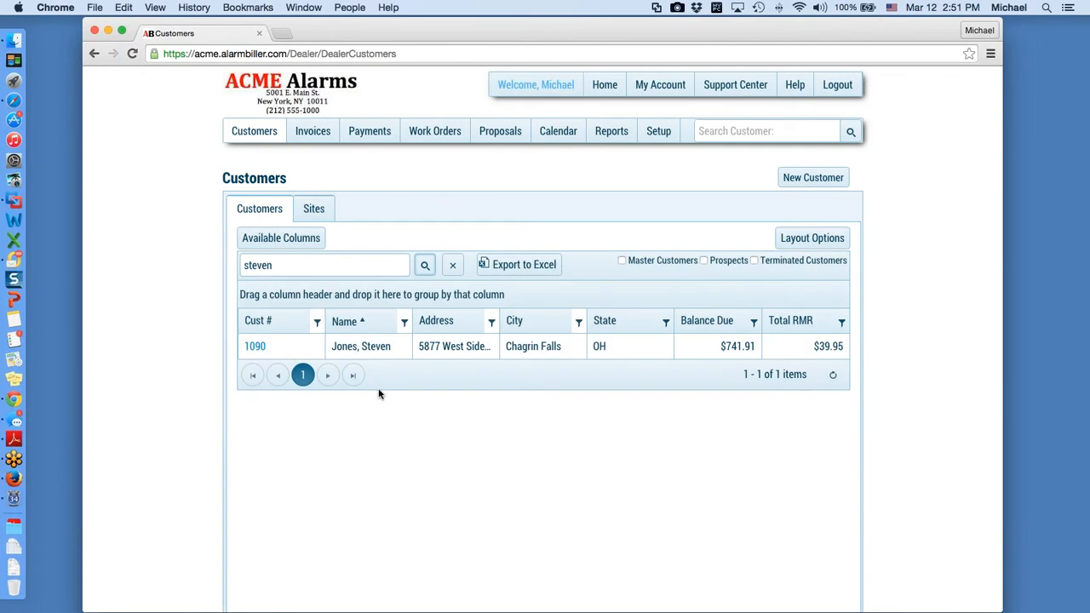
pyautogui.click(256, 347)
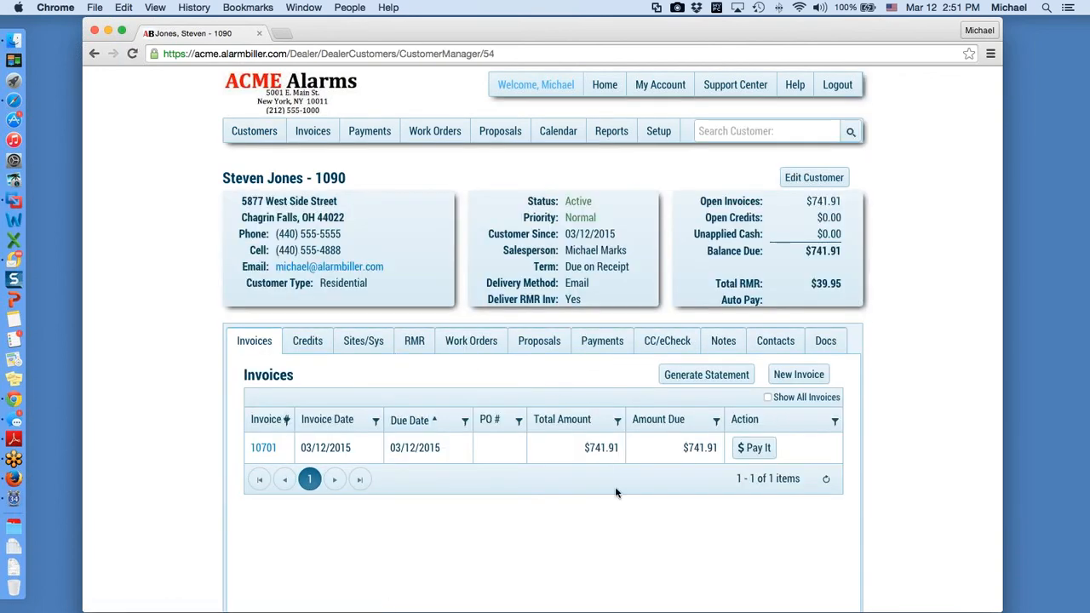
pyautogui.click(762, 450)
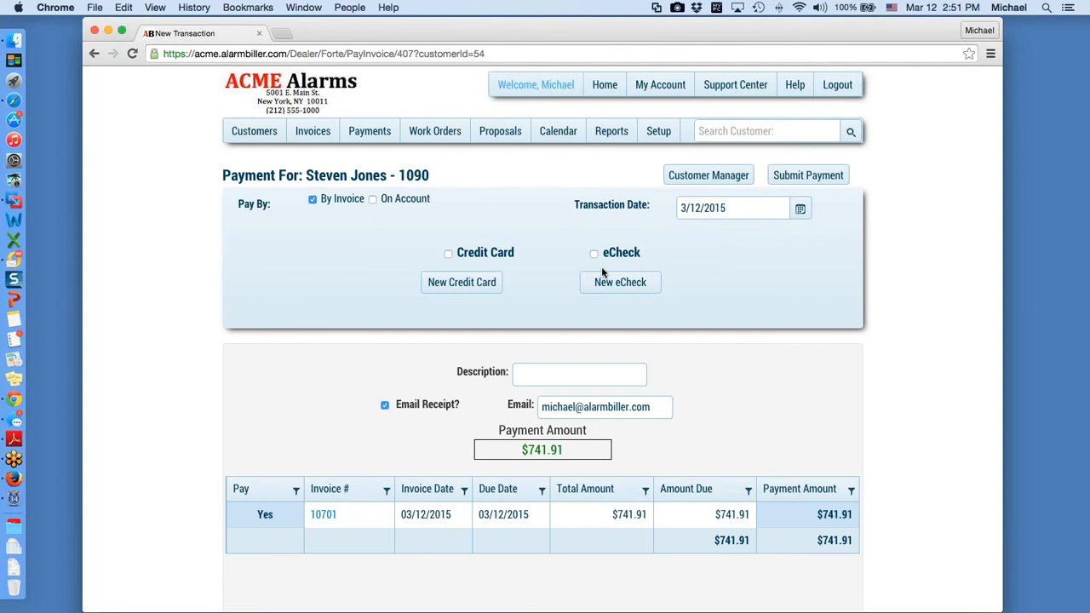
# Step: Enter a new ABC Bank eCheck with the account holder's name, account number and routing number
pyautogui.click(629, 293)
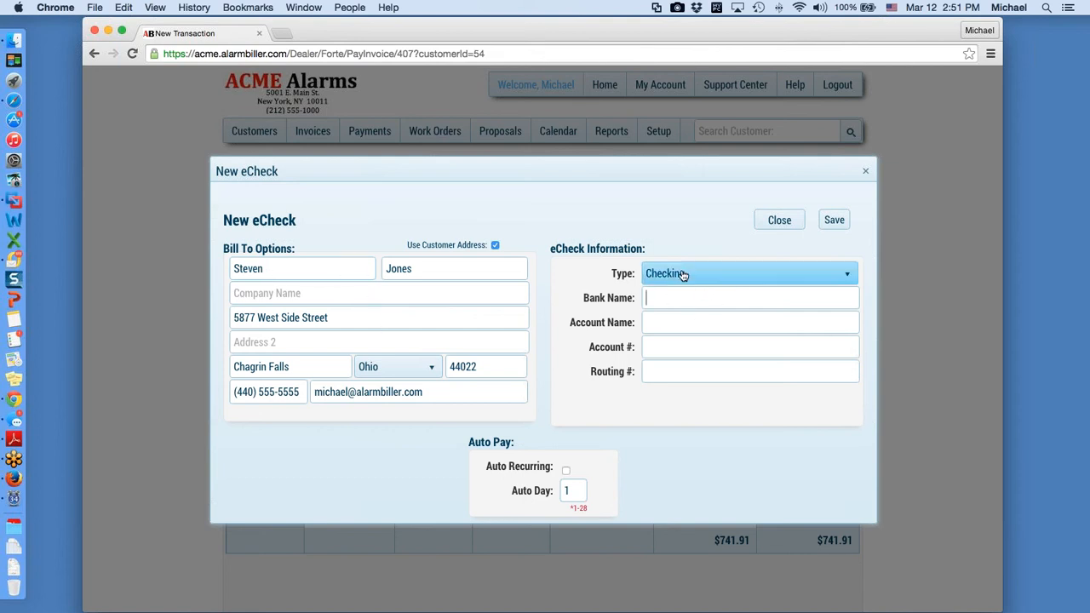
pyautogui.click(677, 299)
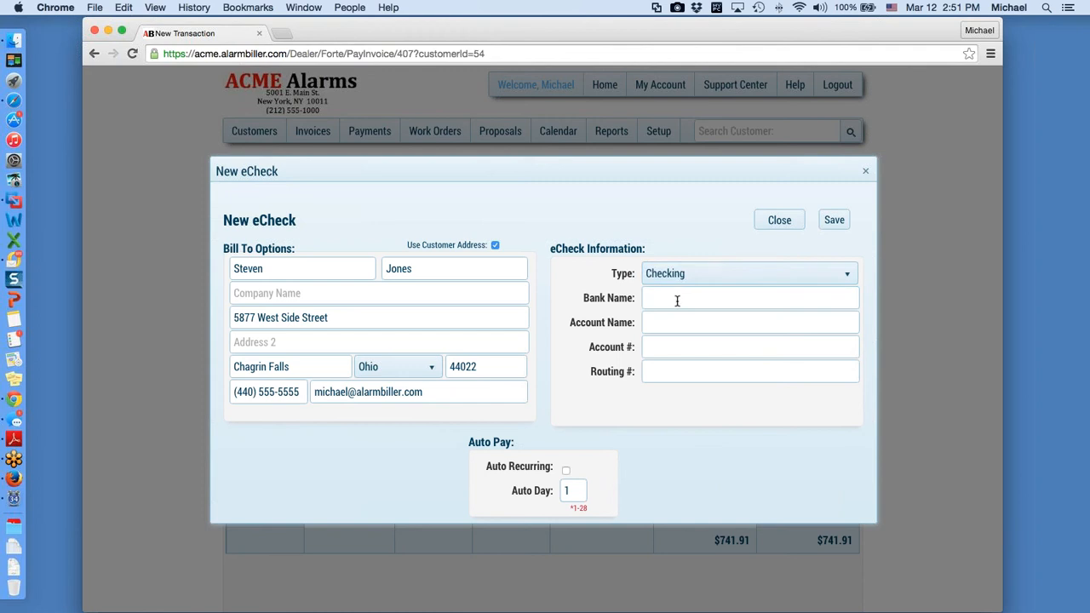
pyautogui.write('ABC Bank')
pyautogui.press('Tab')
pyautogui.write('Steven')
pyautogui.press('Tab')
pyautogui.press('Tab')
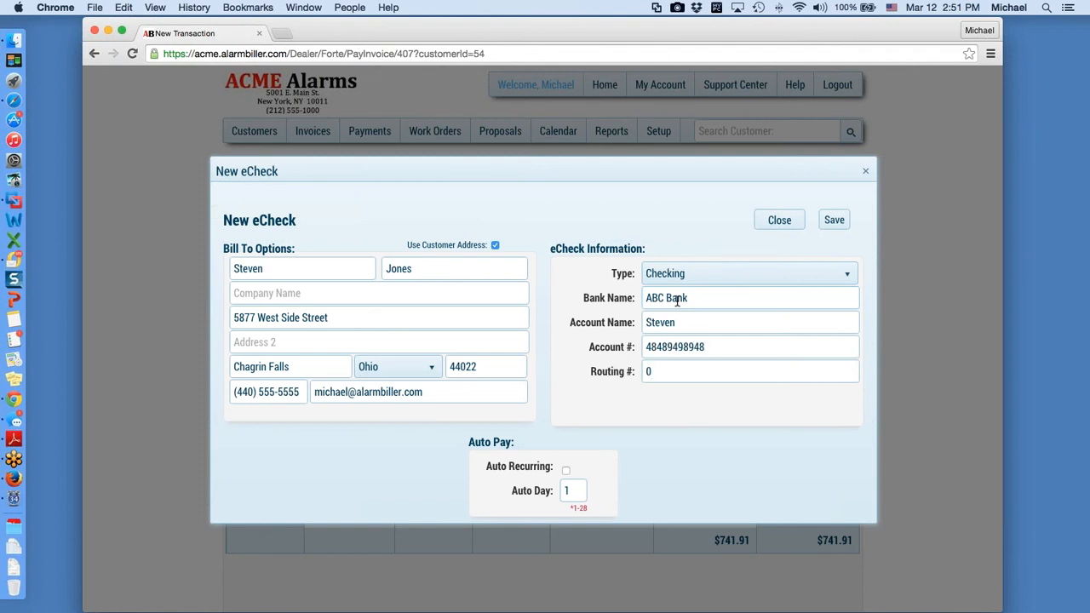
pyautogui.click(835, 219)
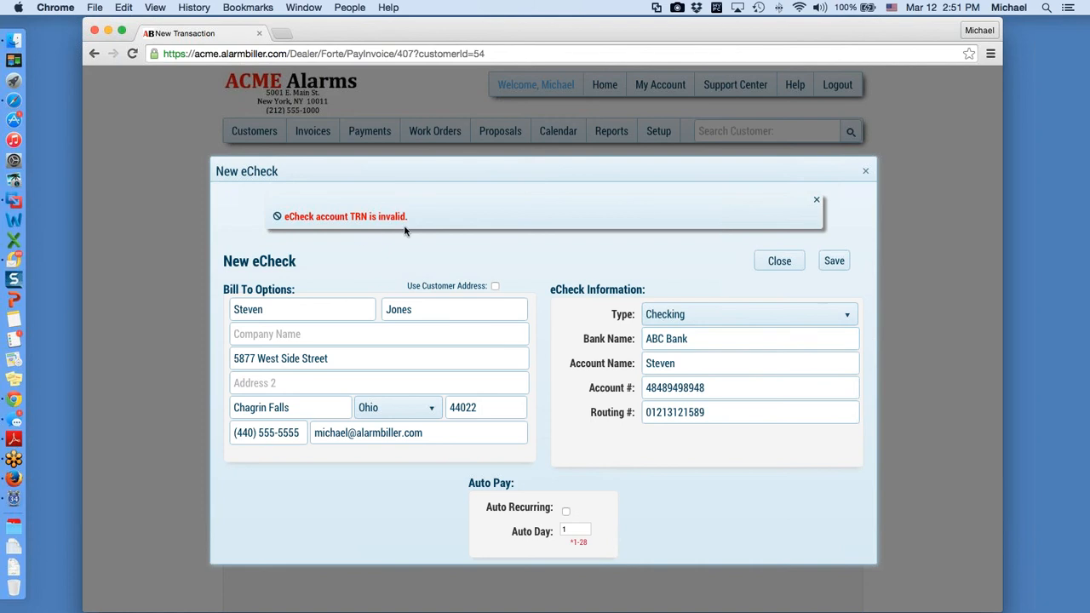
# Step: Replace the rejected routing number with a valid one and save the eCheck
pyautogui.moveTo(720, 419); pyautogui.dragTo(577, 401)
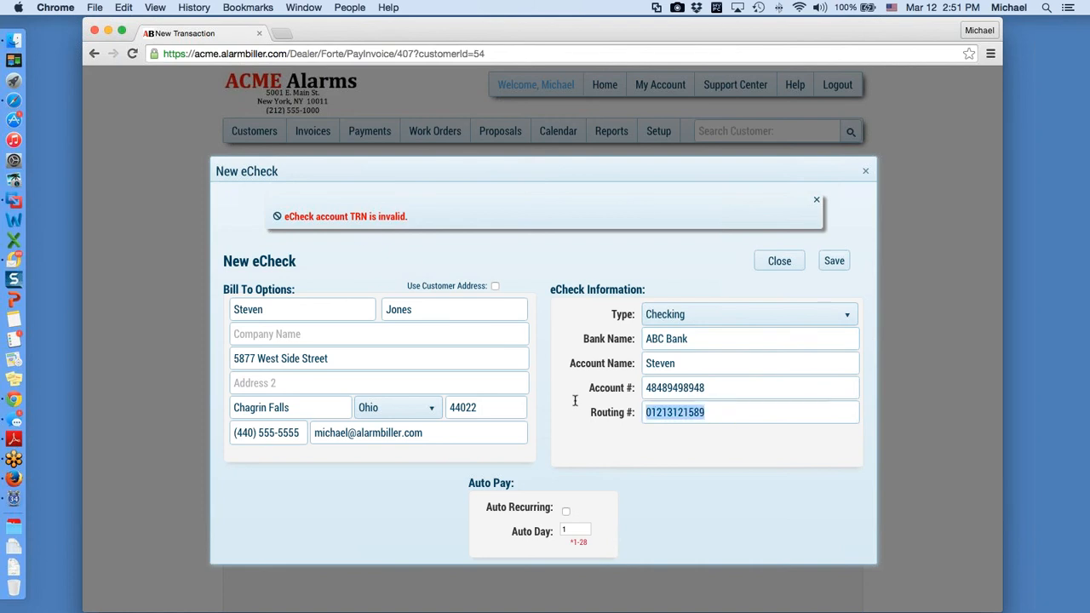
pyautogui.write('0')
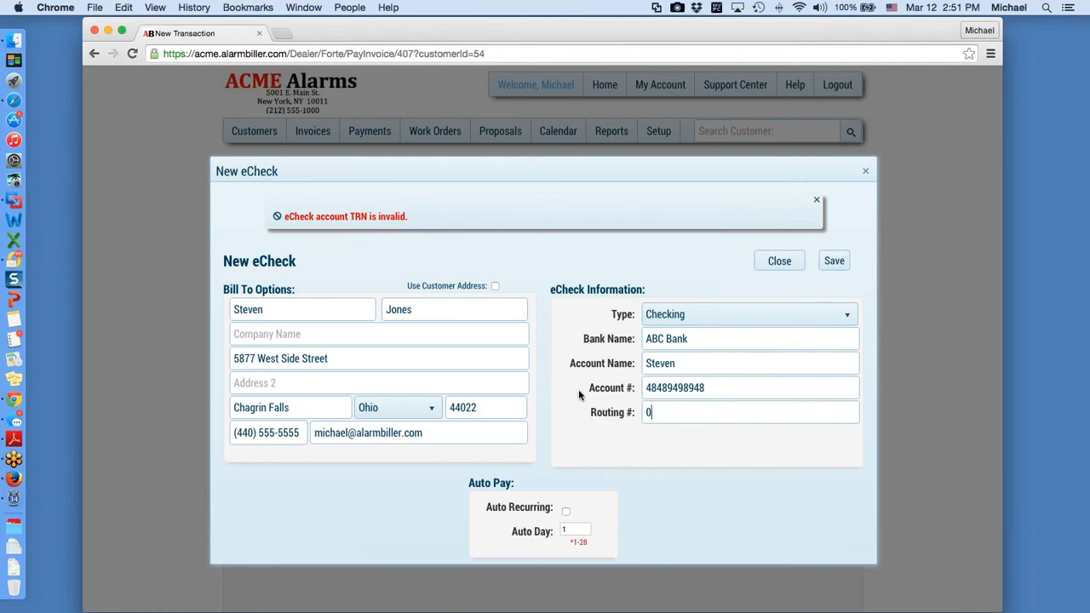
pyautogui.write('00000000')
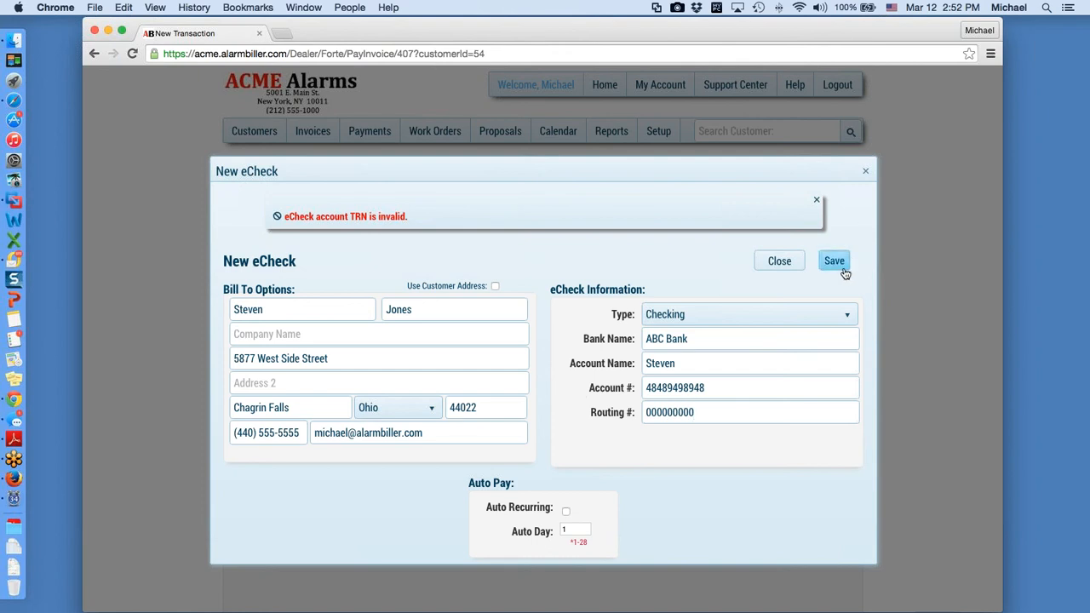
pyautogui.click(837, 262)
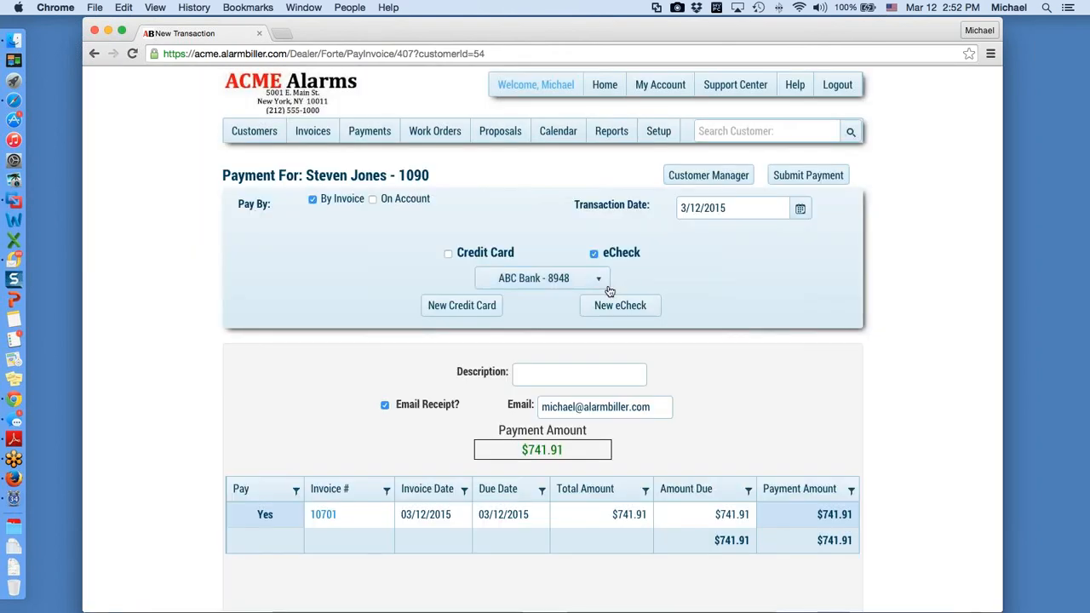
# Step: Keep the ABC Bank eCheck account and add a description noting the customer's approval
pyautogui.click(601, 282)
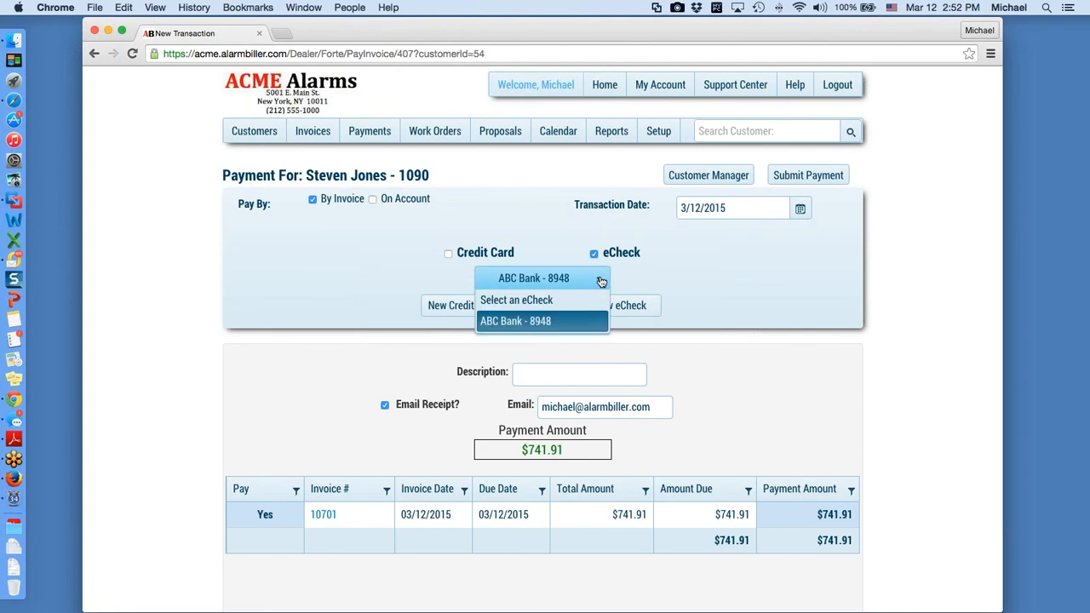
pyautogui.click(545, 325)
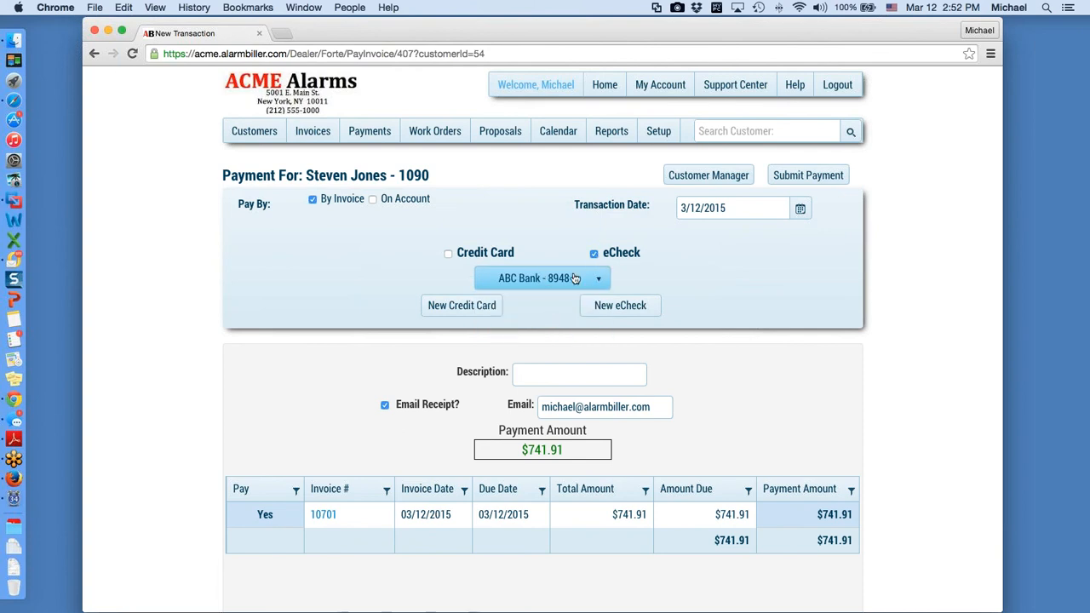
pyautogui.click(557, 375)
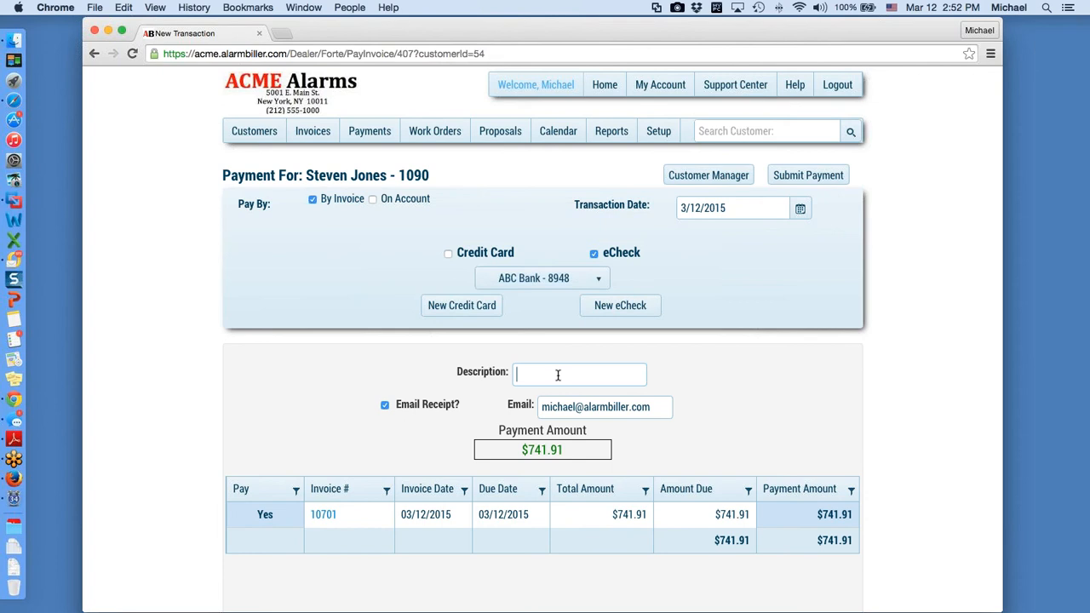
pyautogui.write('OK per Steven')
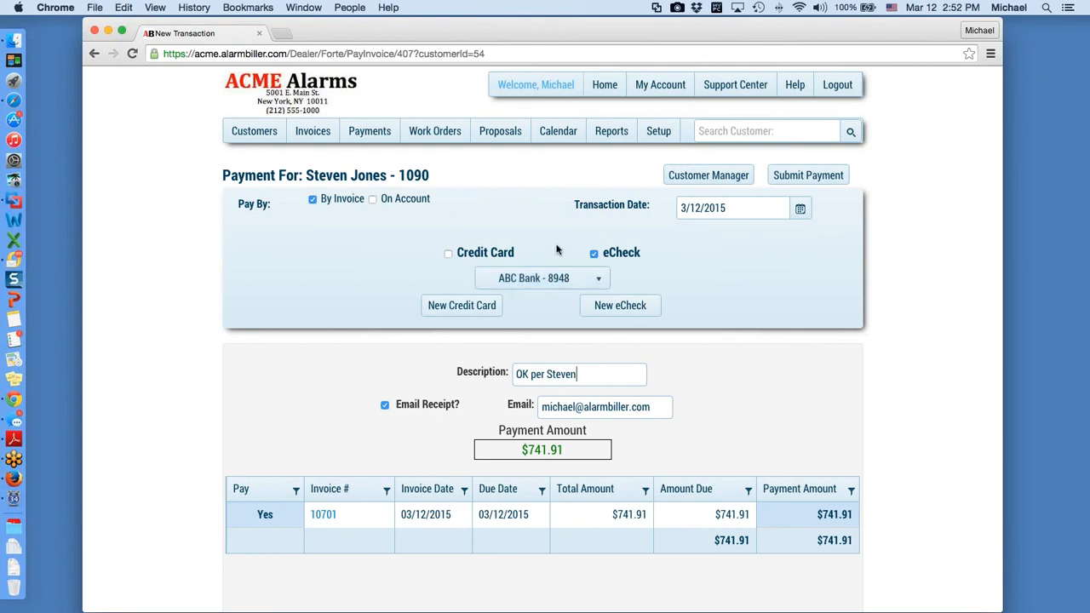
# Step: View the Payments deposits list, then switch to the Customers list
pyautogui.click(375, 137)
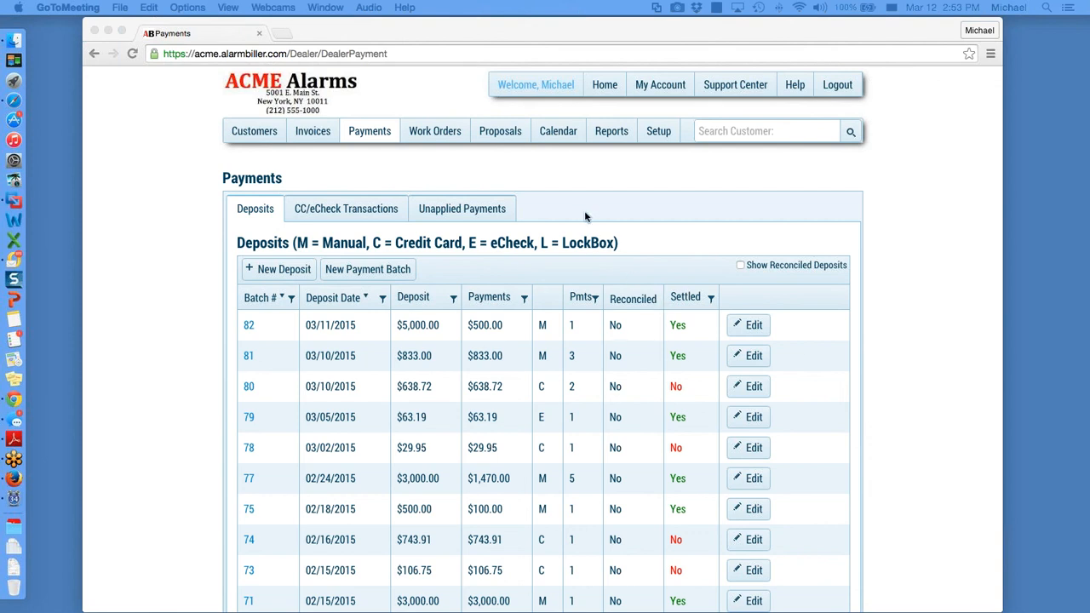
pyautogui.click(241, 134)
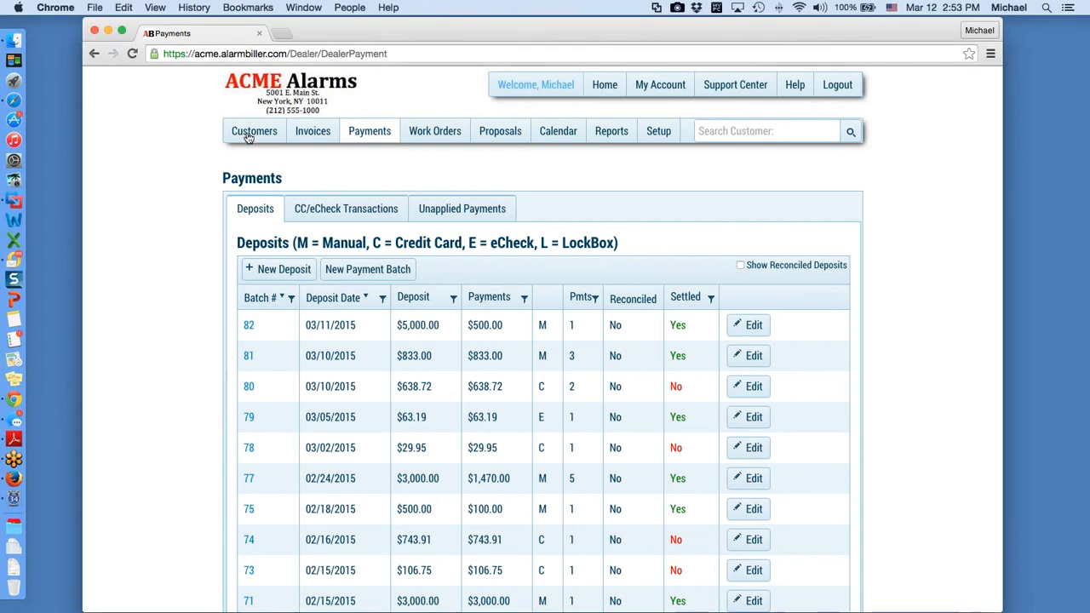
pyautogui.click(242, 134)
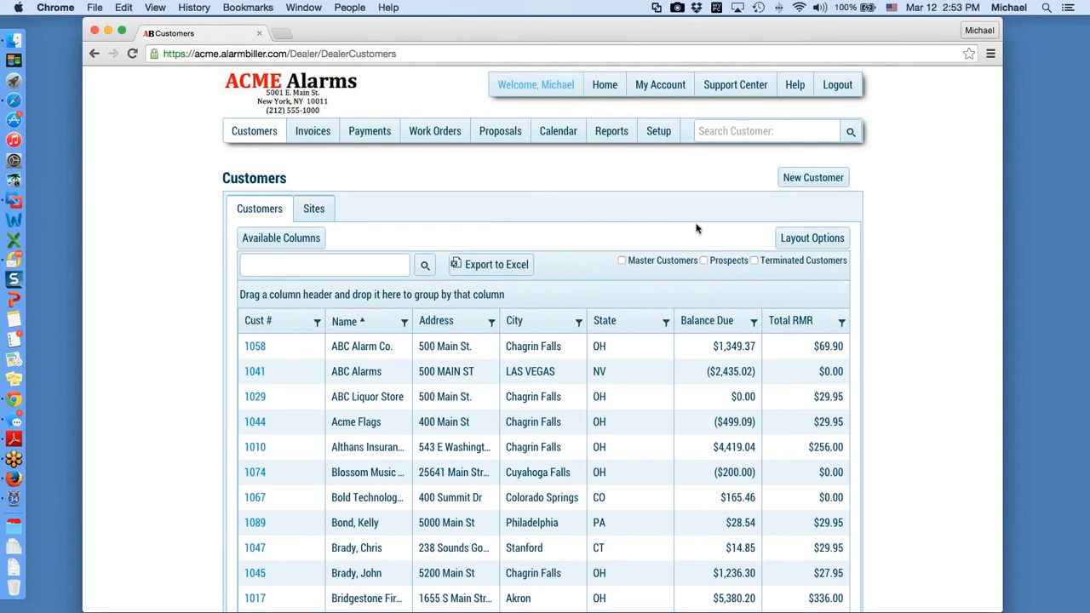
# Step: Go to Setup and open the QuickBooks export page under Exports
pyautogui.click(658, 134)
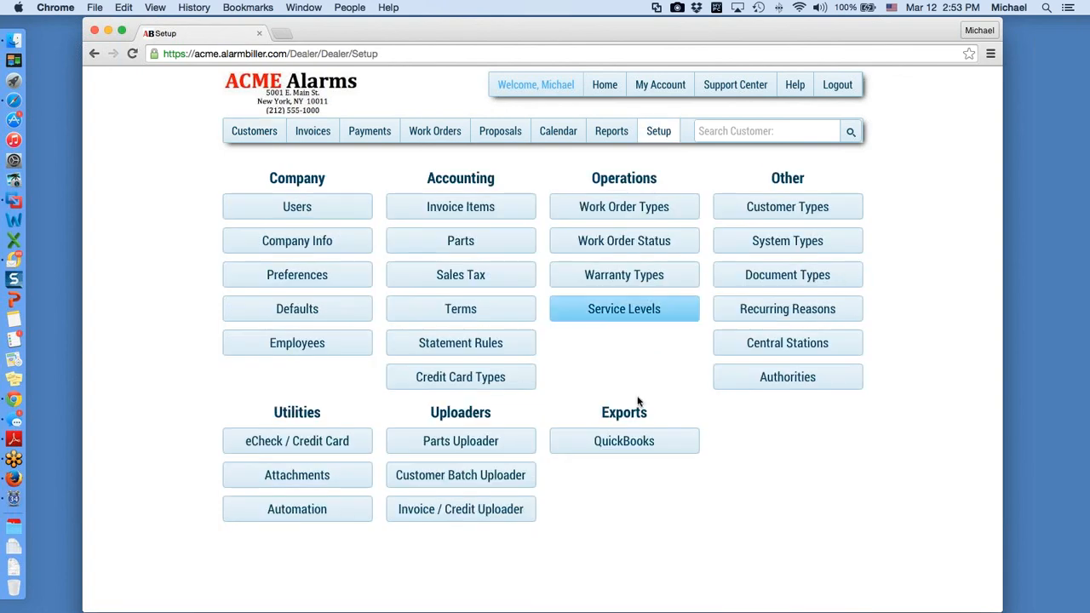
pyautogui.click(641, 445)
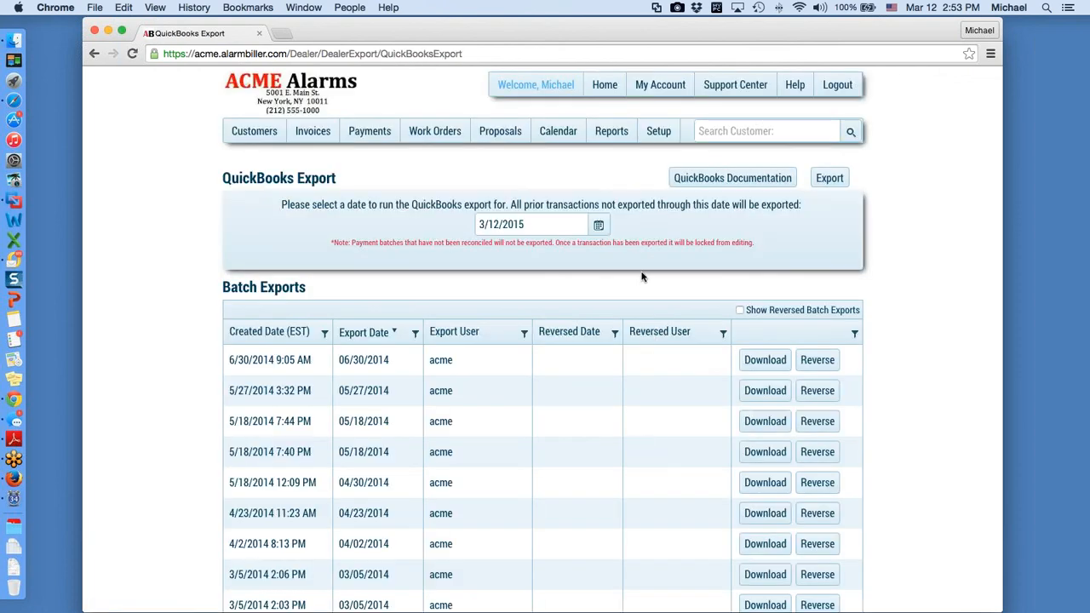
# Step: Open the 15-page QuickBooks Integration guide PDF, read through it, then return to QuickBooks Export
pyautogui.click(726, 180)
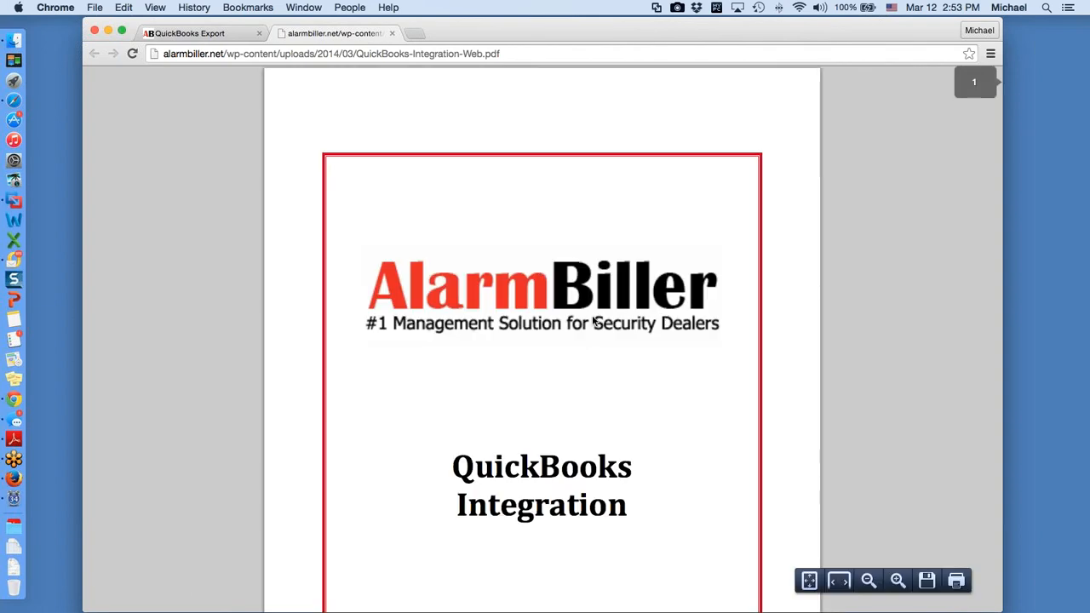
pyautogui.scroll(-10, 578, 292)
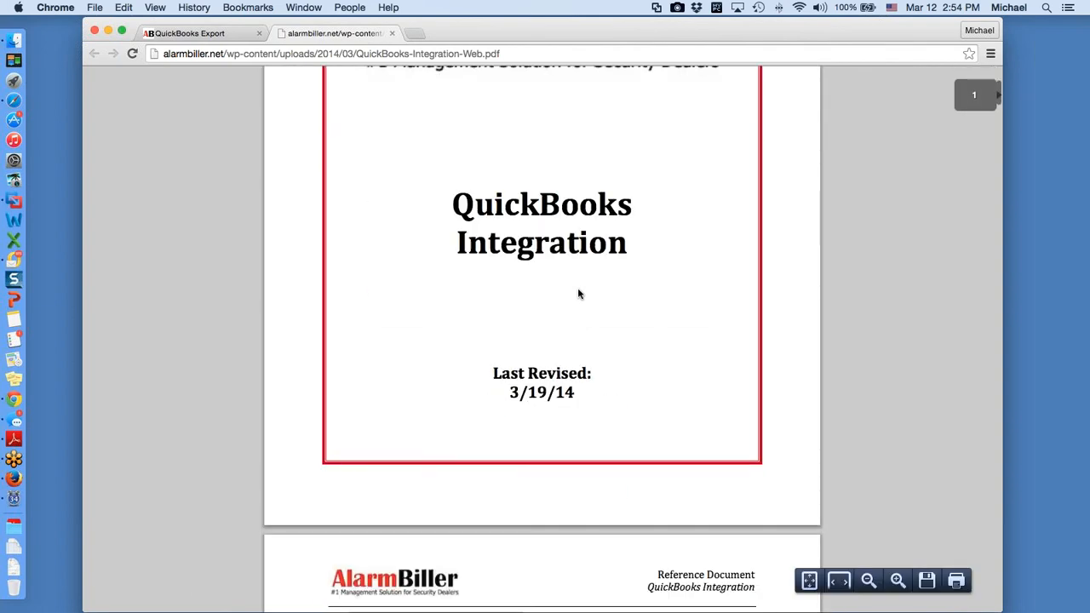
pyautogui.scroll(-14, 578, 294)
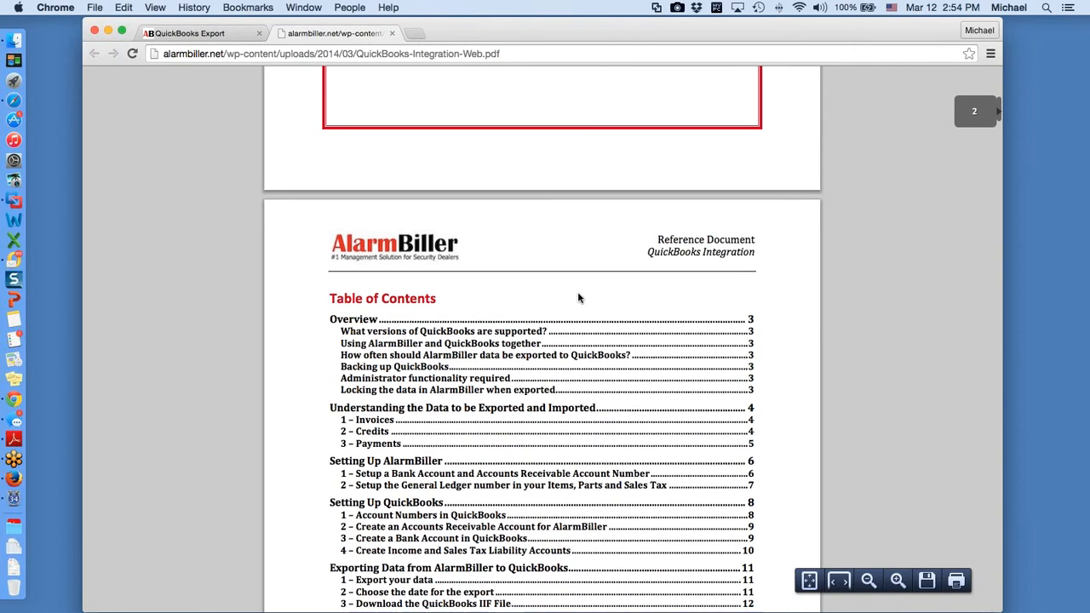
pyautogui.scroll(-20, 578, 300)
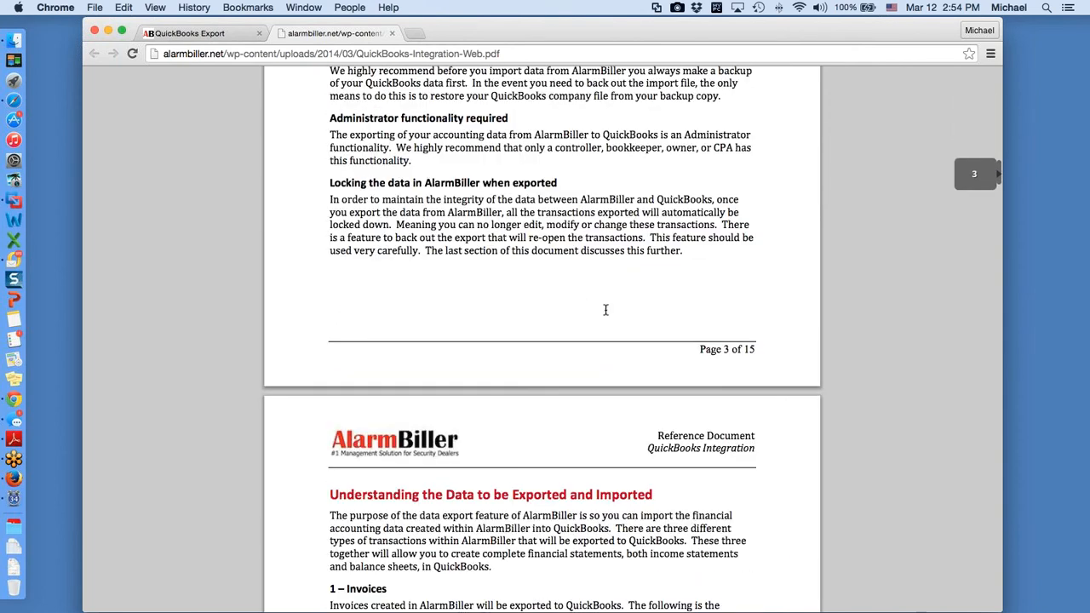
pyautogui.scroll(-15, 606, 310)
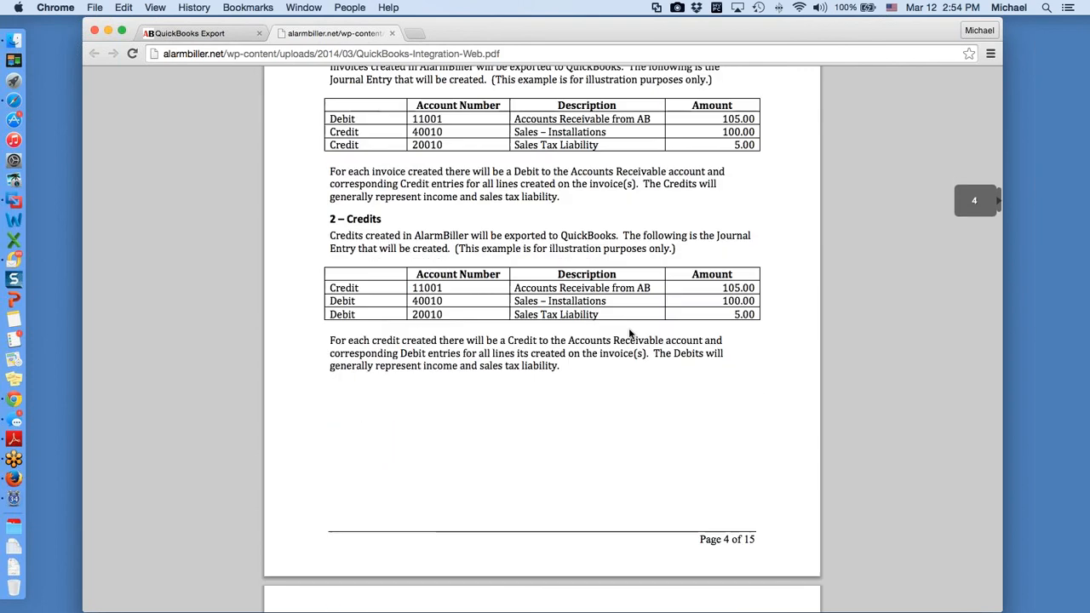
pyautogui.scroll(-20, 630, 332)
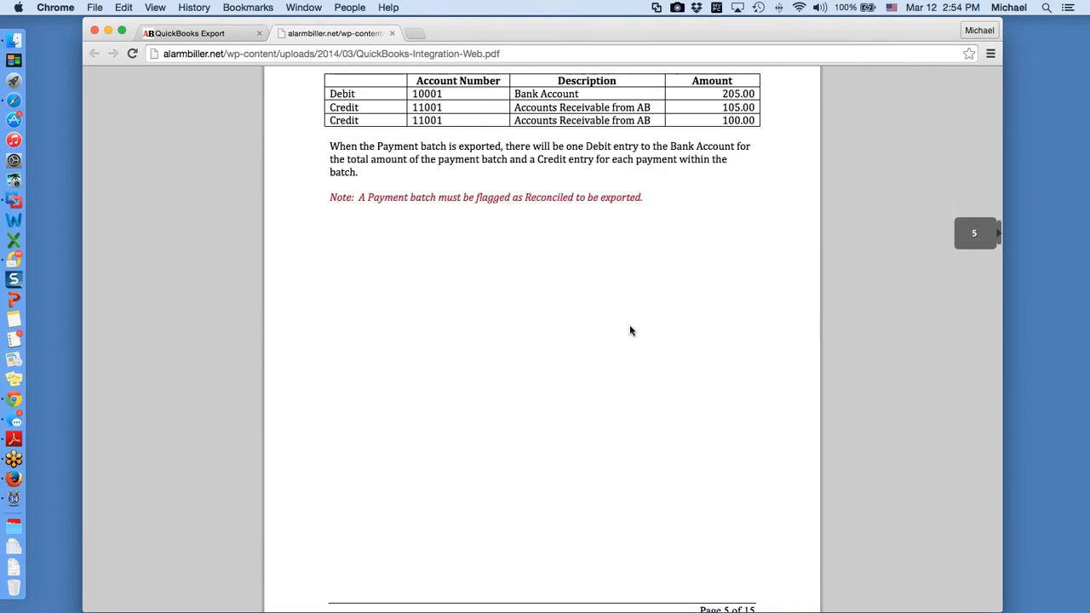
pyautogui.scroll(3, 630, 324)
pyautogui.click(232, 36)
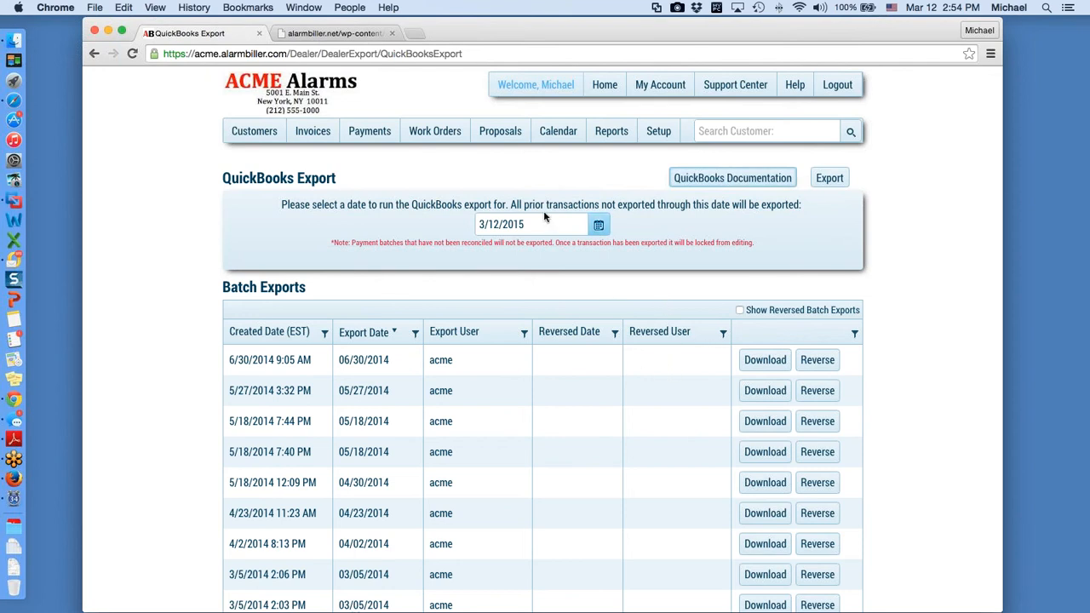
# Step: Pick 2/28/2015 as the QuickBooks export date, then go to the Work Orders list
pyautogui.click(599, 226)
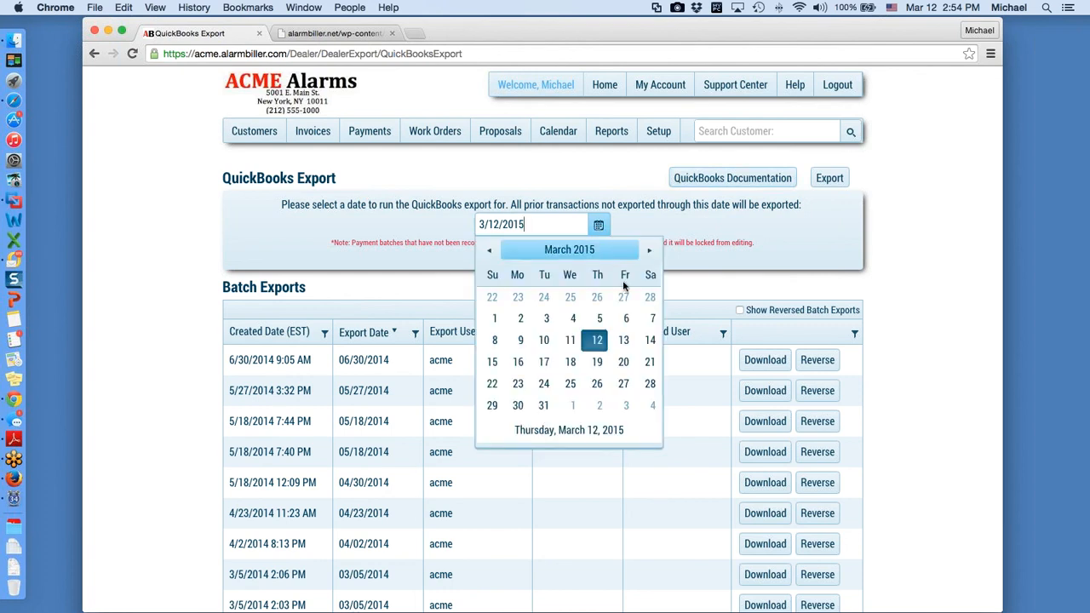
pyautogui.click(649, 299)
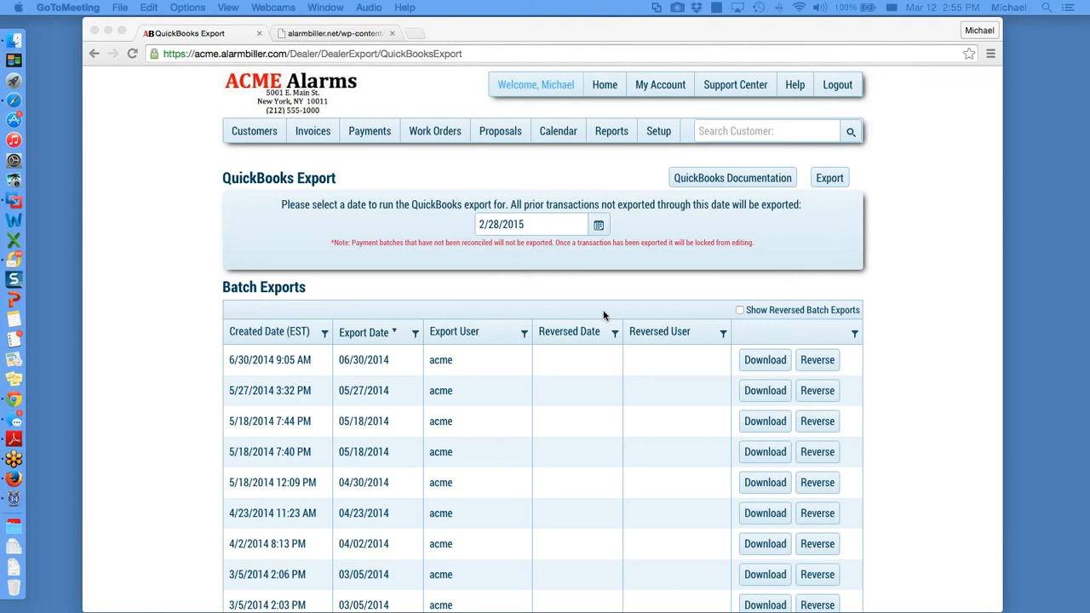
pyautogui.click(434, 136)
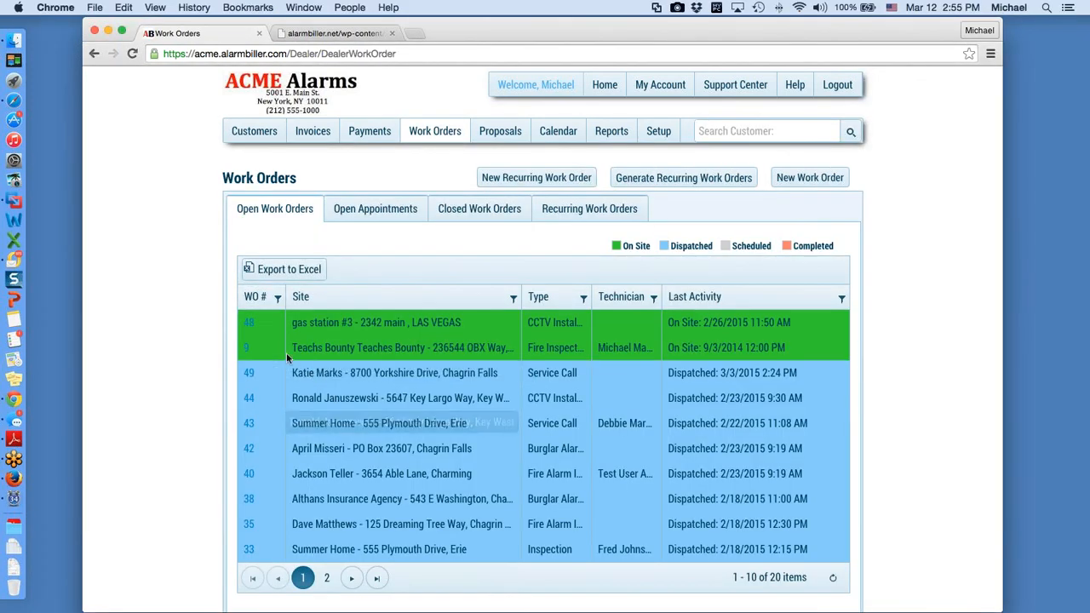
# Step: Review work order 48's system parts and system notes, then open its customer's account
pyautogui.click(249, 322)
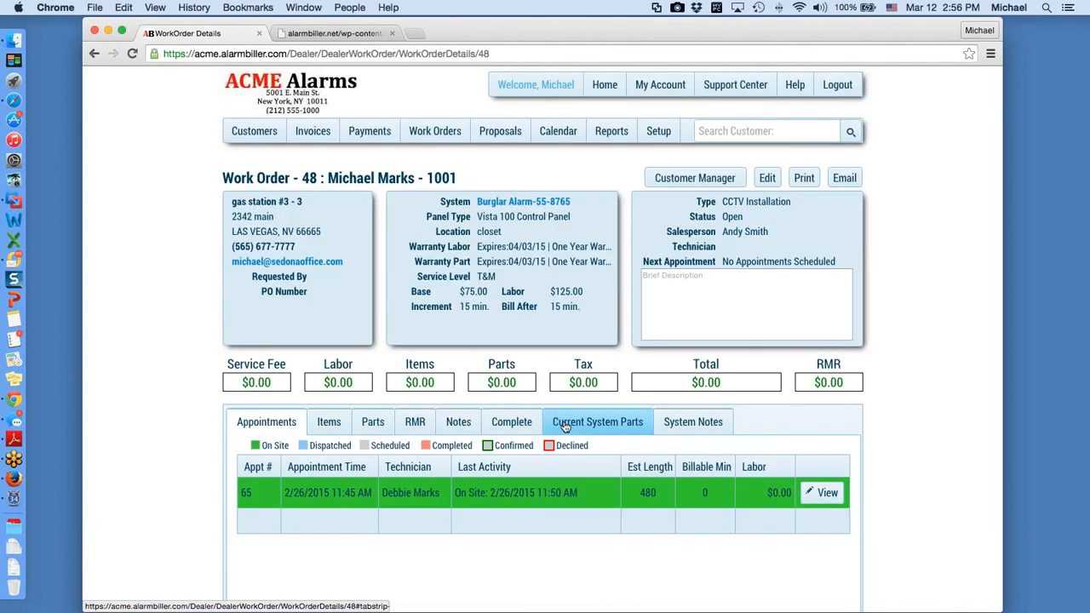
pyautogui.click(601, 426)
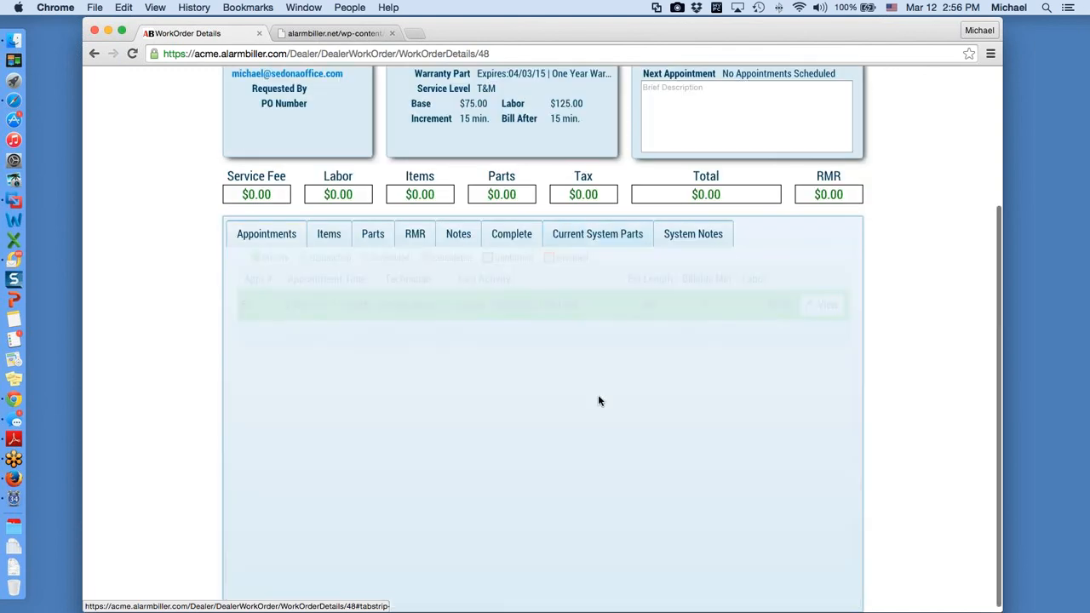
pyautogui.click(678, 243)
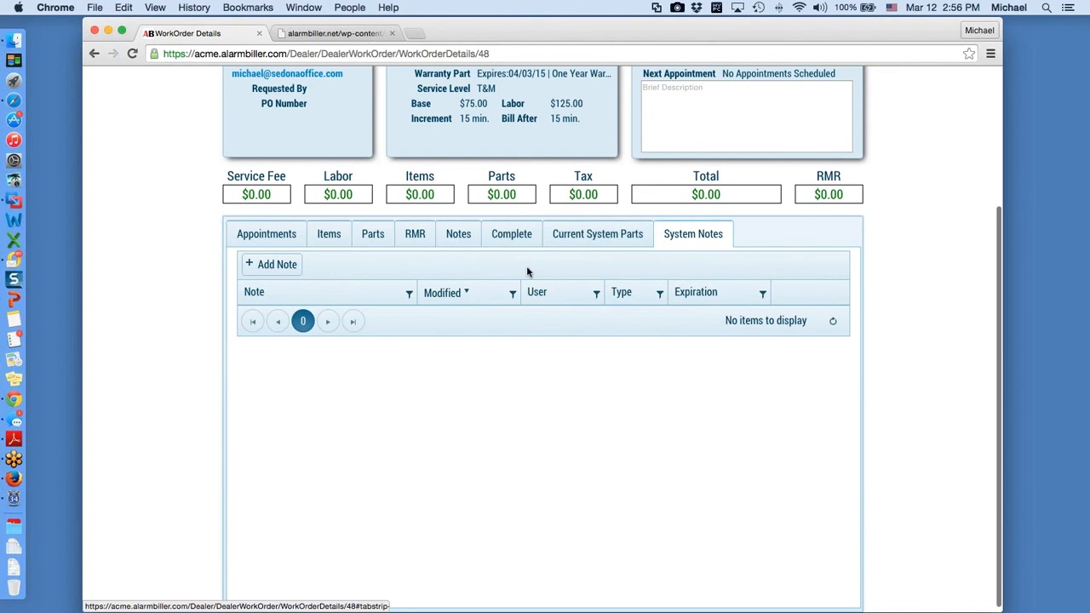
pyautogui.scroll(5, 526, 266)
pyautogui.click(683, 180)
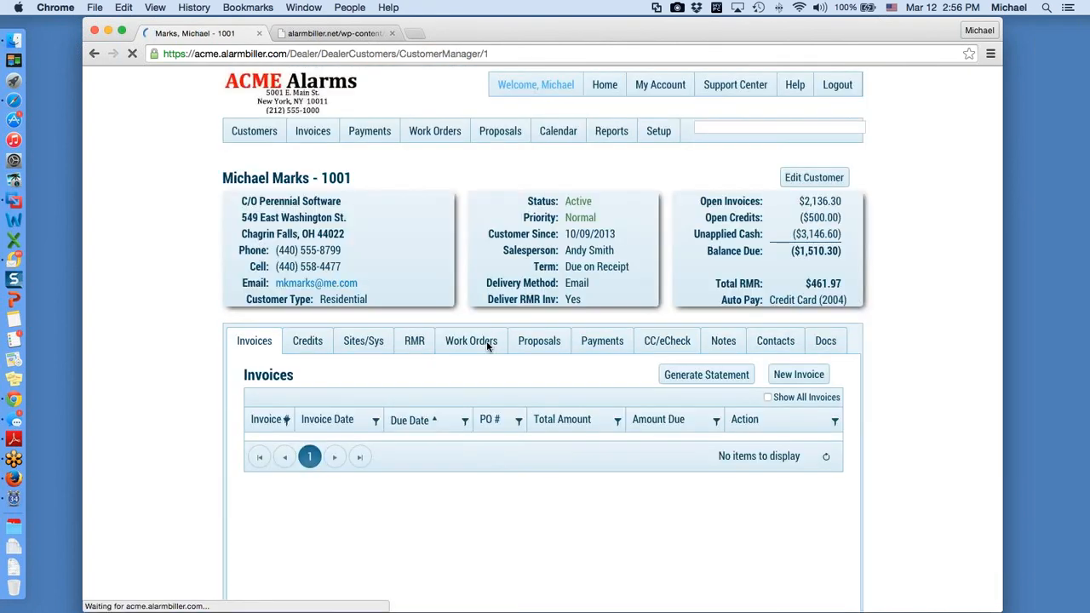
# Step: List the customer's six open work orders, led by CCTV Installation order 48
pyautogui.click(487, 345)
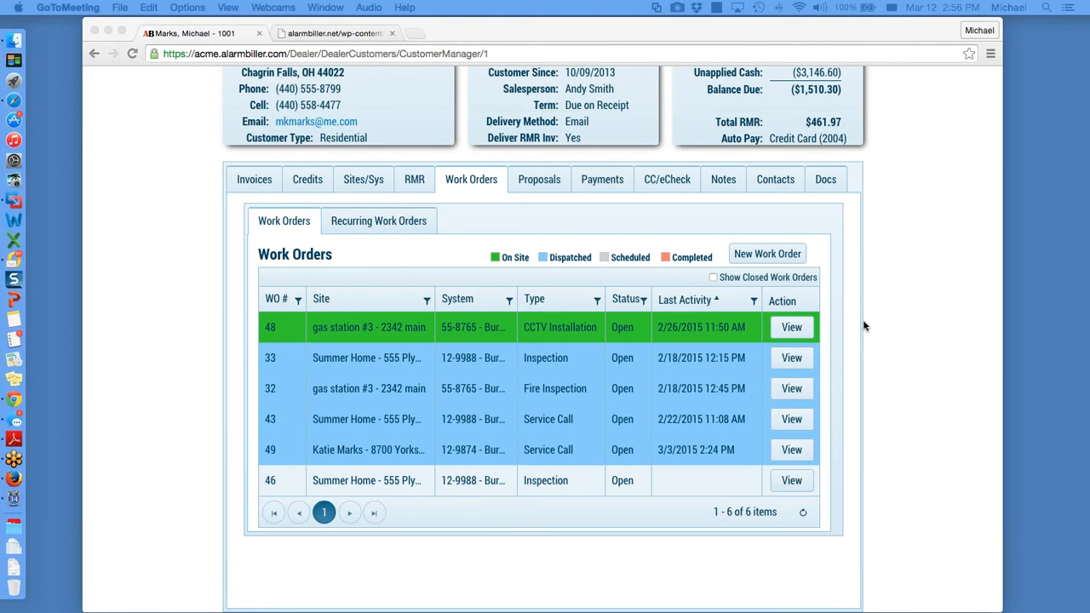
pyautogui.scroll(3, 864, 327)
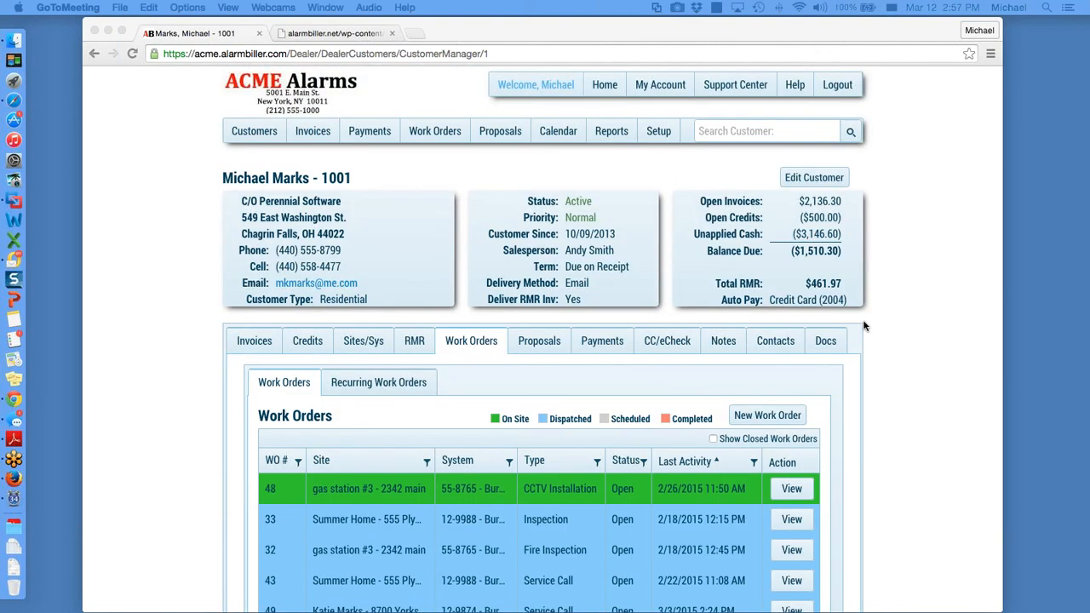